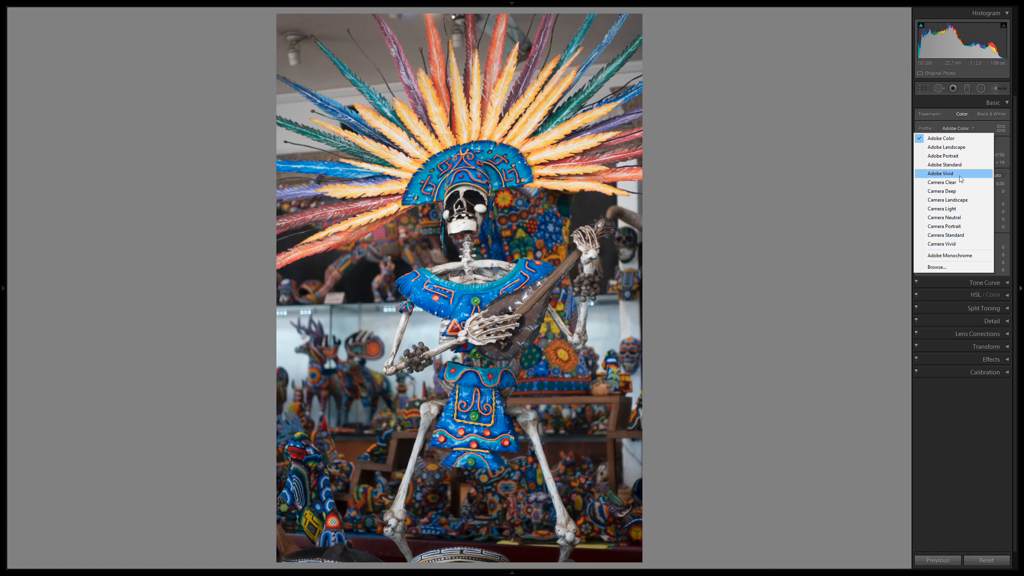
# Browse the Adobe Raw and Camera Matching profile previews in the Profile Browser, then close it.
pyautogui.click(1002, 128)
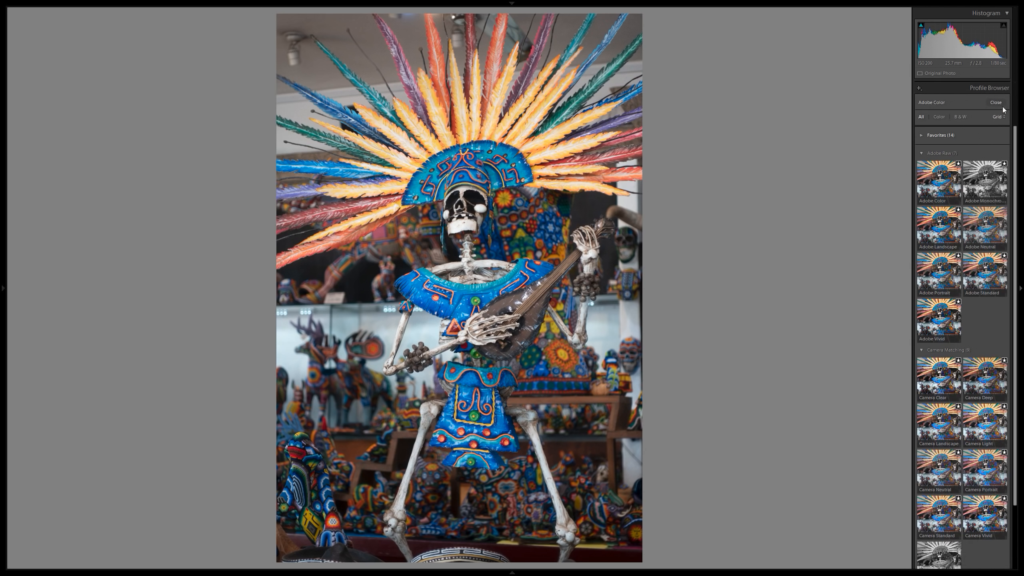
pyautogui.scroll(-3, 984, 190)
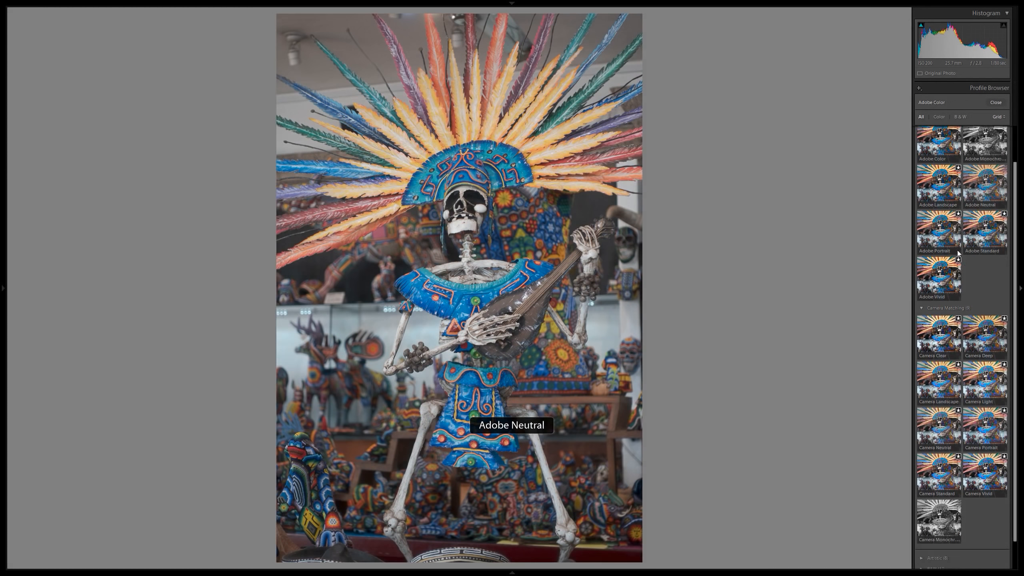
pyautogui.scroll(-1, 962, 299)
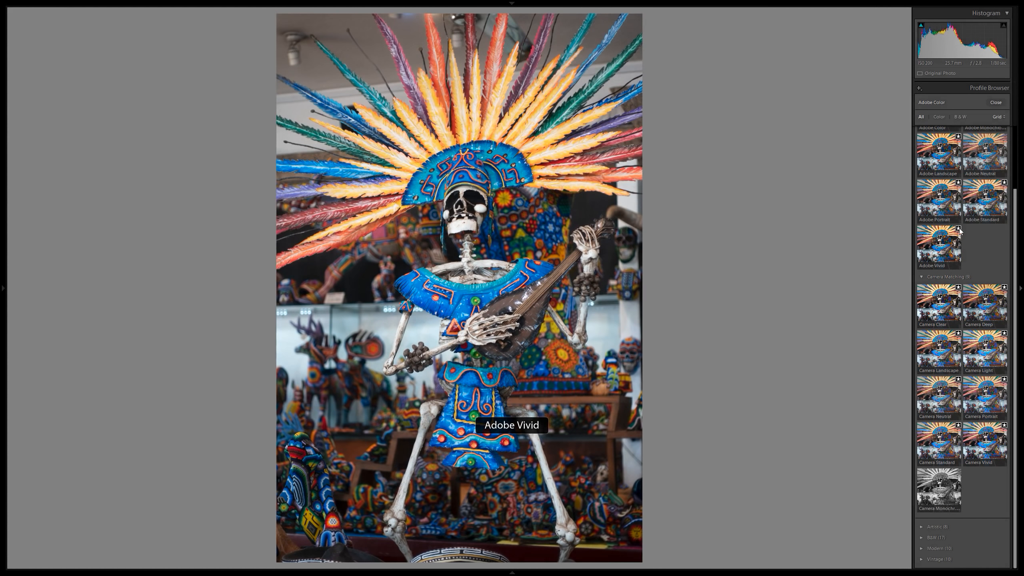
pyautogui.click(999, 117)
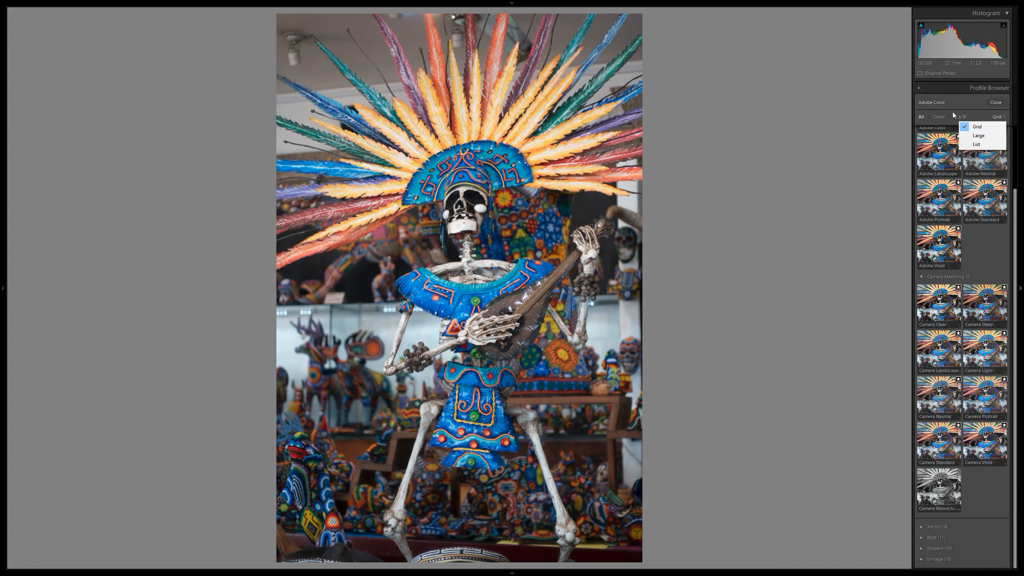
pyautogui.click(996, 104)
pyautogui.click(995, 103)
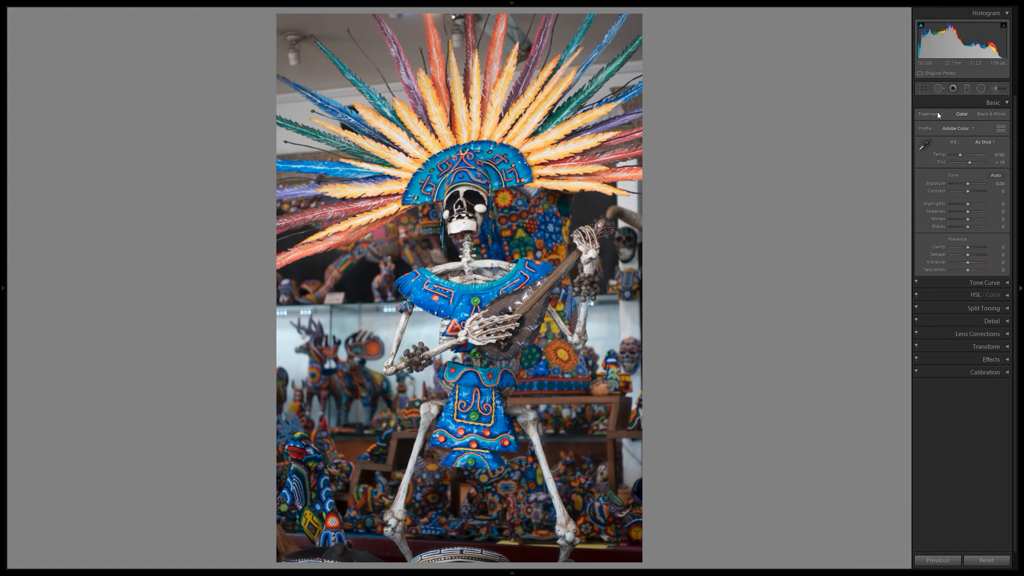
# Compare the Adobe Vivid and Camera Vivid profiles on the photo and settle on Adobe Vivid.
pyautogui.click(959, 128)
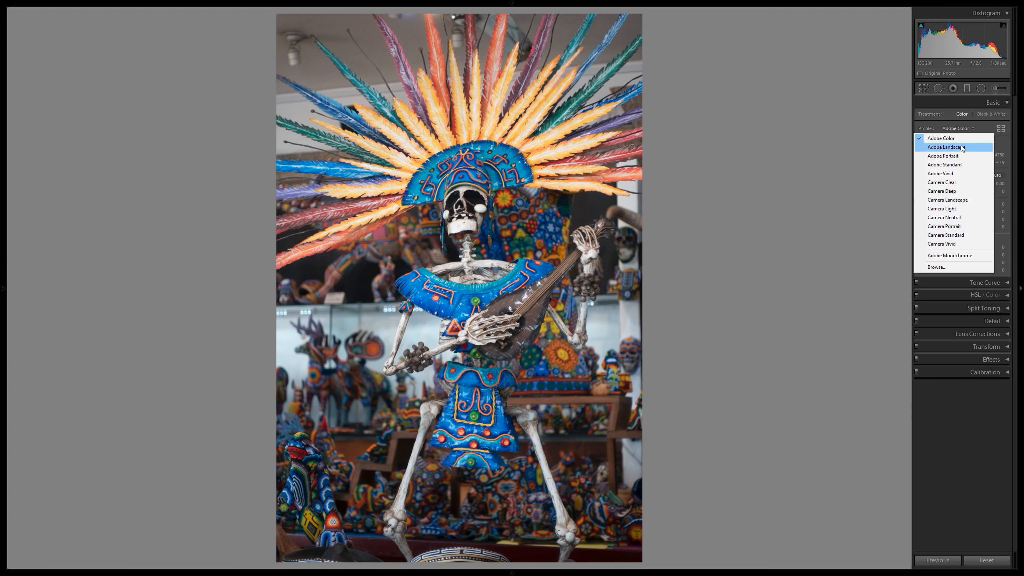
pyautogui.click(952, 176)
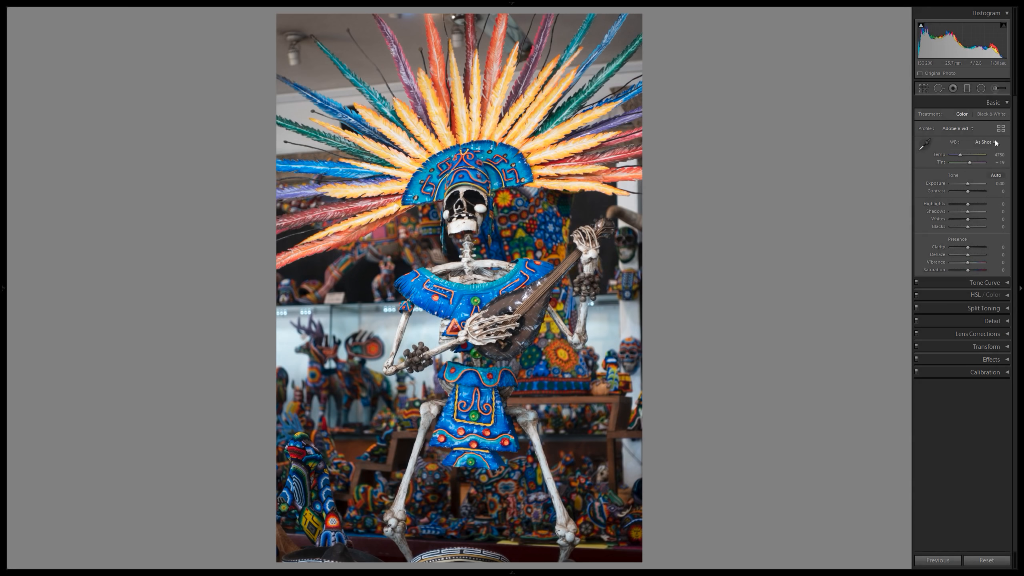
pyautogui.click(970, 128)
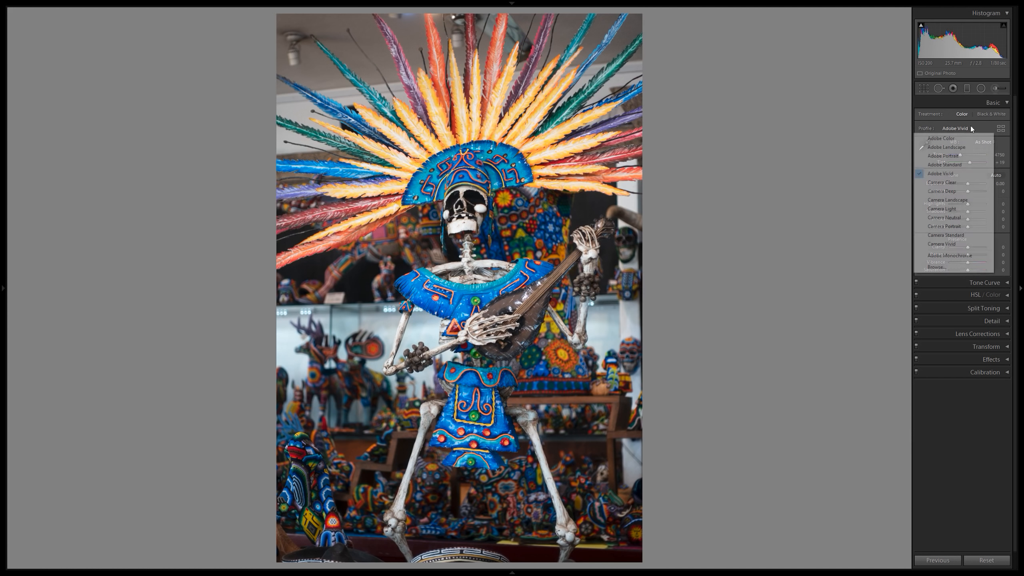
pyautogui.click(946, 243)
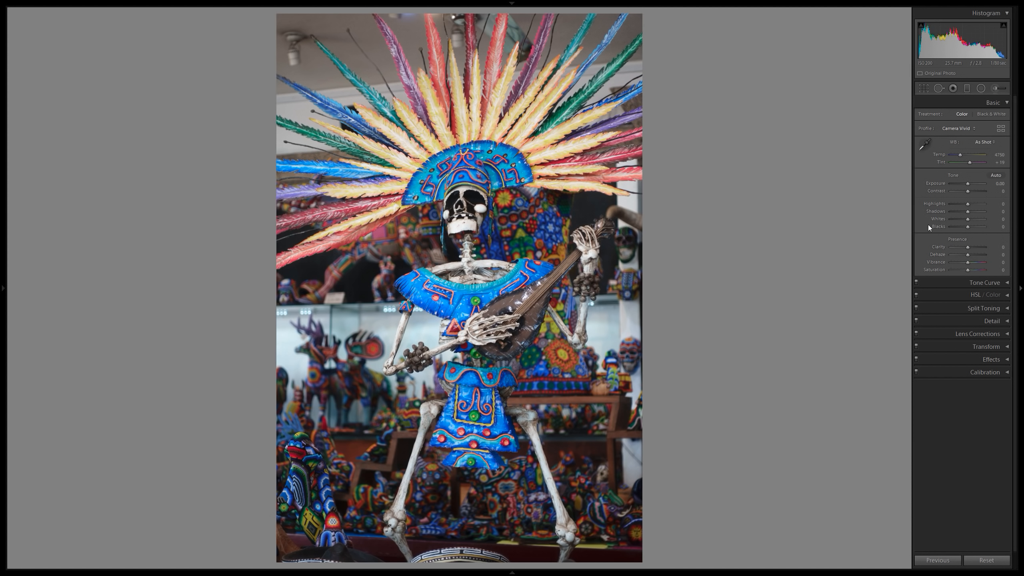
pyautogui.click(964, 129)
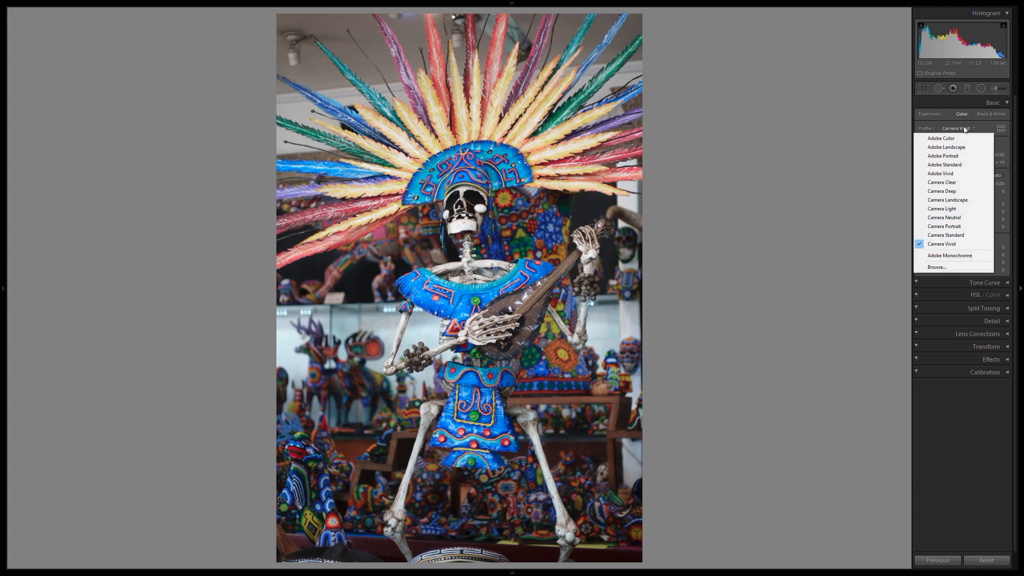
pyautogui.click(937, 173)
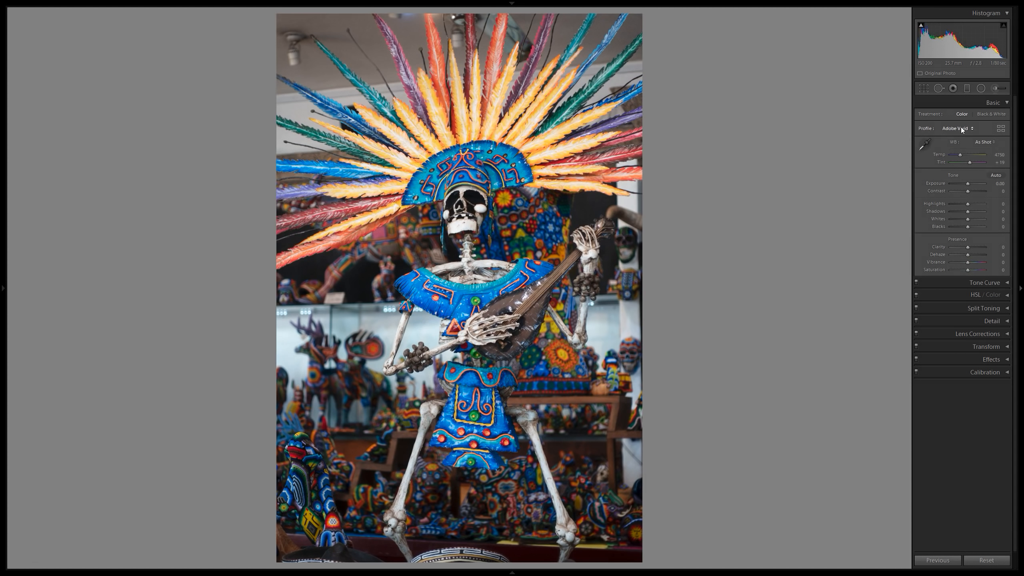
# Try the Fluorescent and Daylight white balance presets on the photo.
pyautogui.click(989, 142)
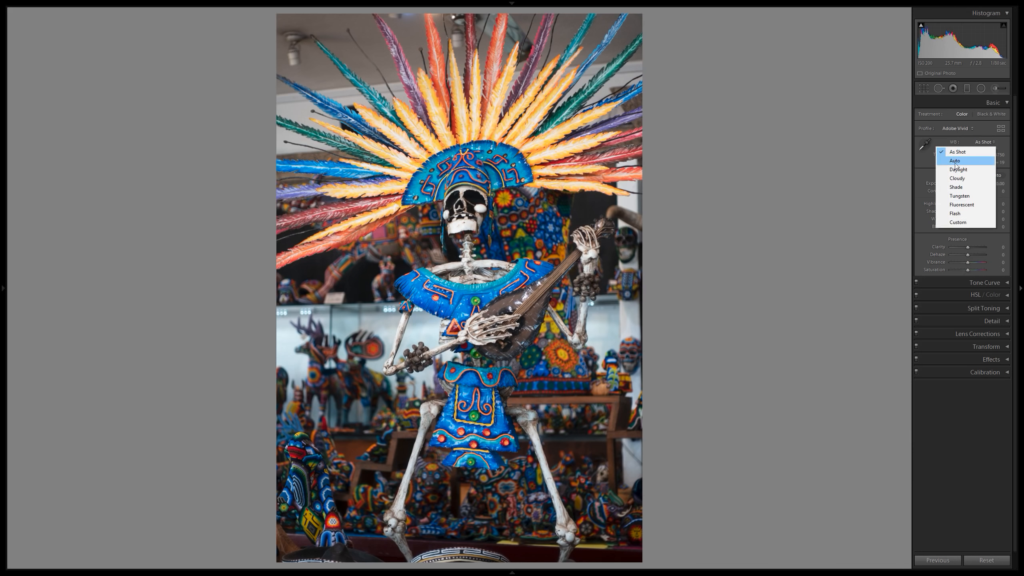
pyautogui.click(963, 205)
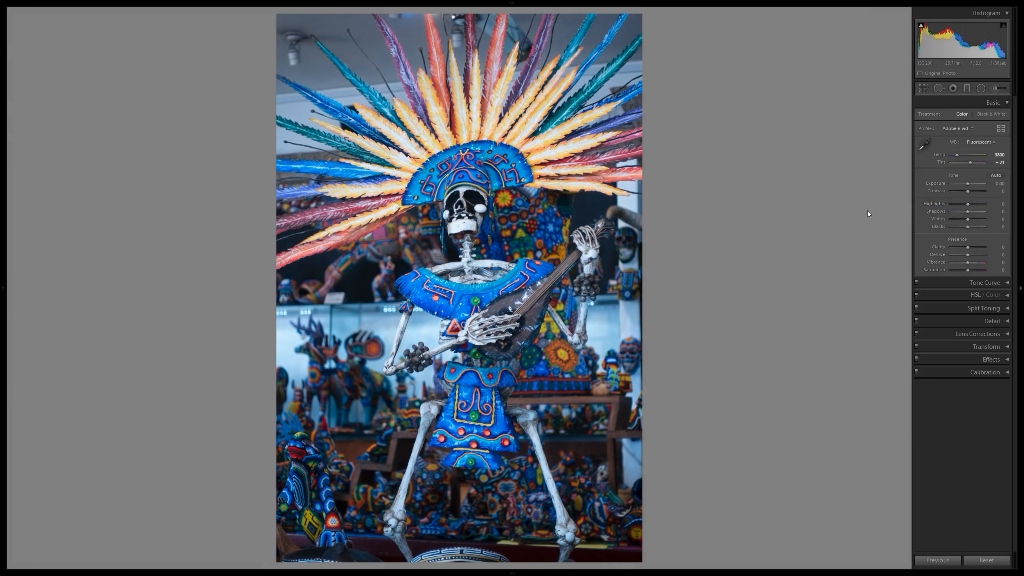
pyautogui.click(976, 142)
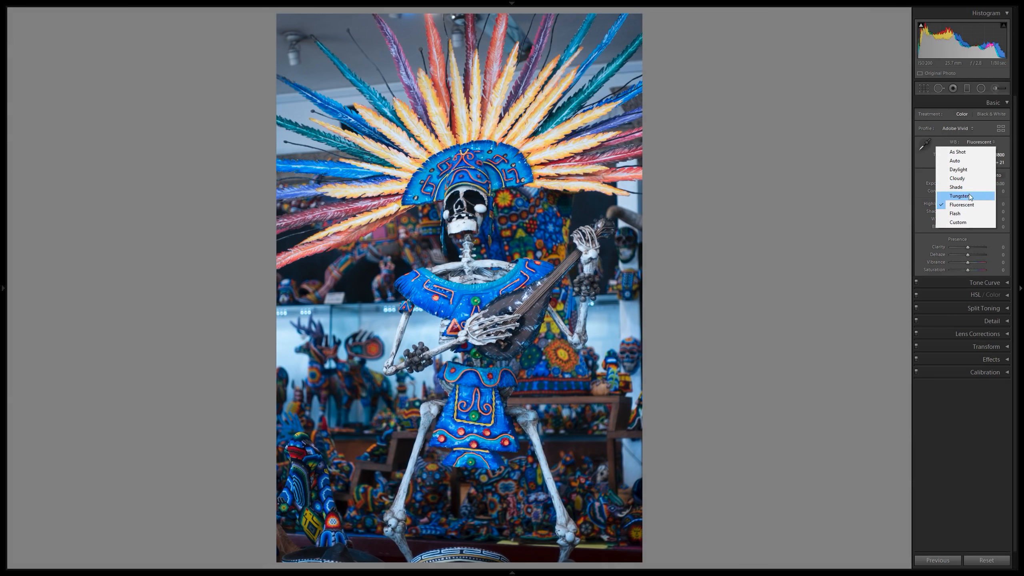
pyautogui.click(960, 169)
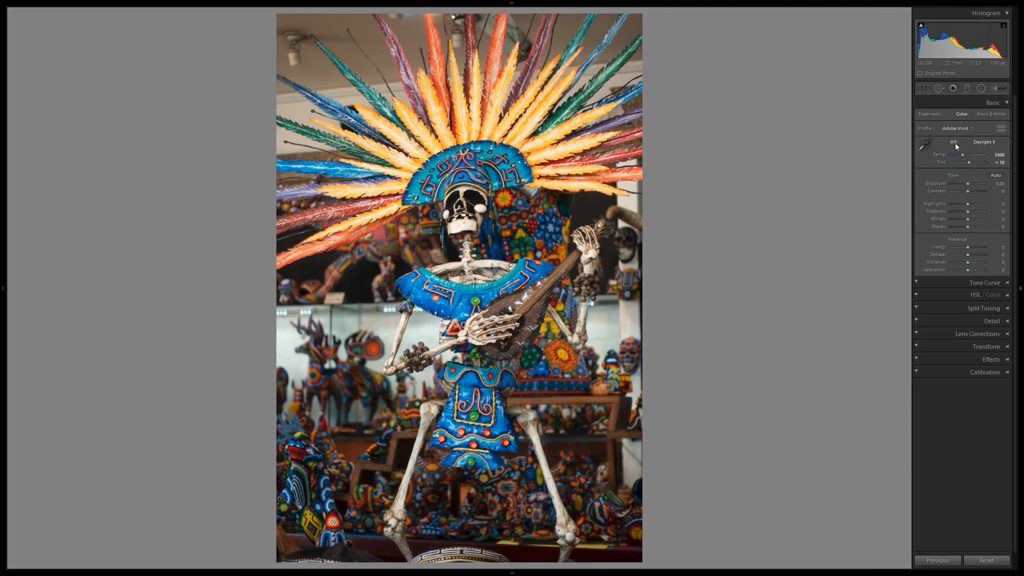
pyautogui.click(964, 130)
pyautogui.click(964, 130)
# Compare the Auto white balance with As Shot and settle on Auto.
pyautogui.click(975, 143)
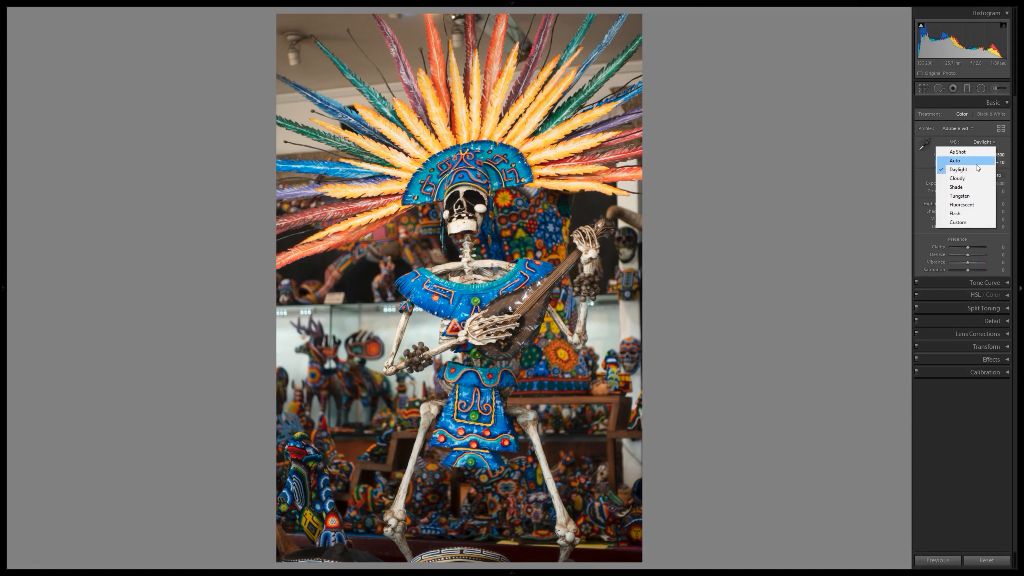
pyautogui.click(975, 162)
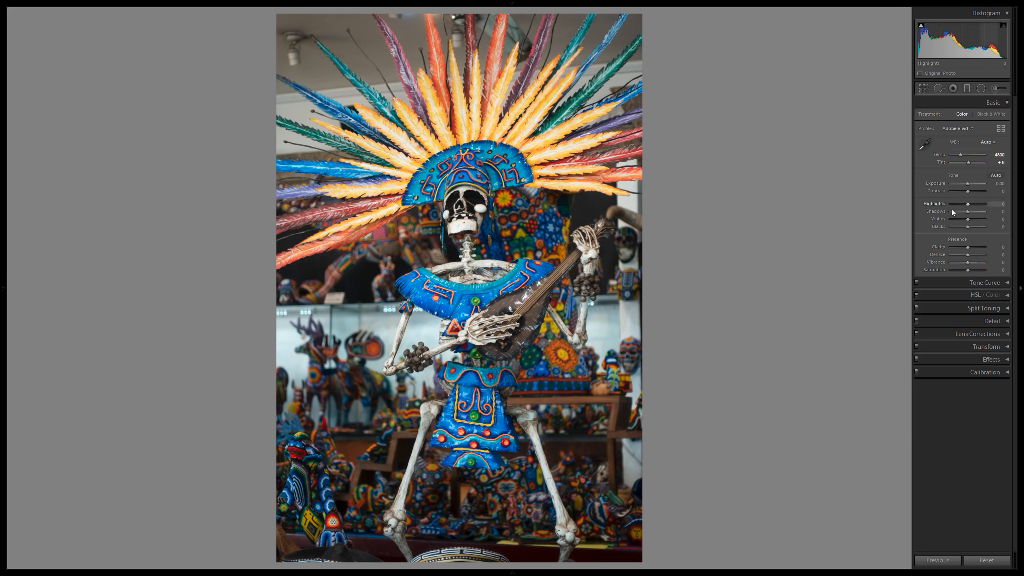
pyautogui.click(988, 142)
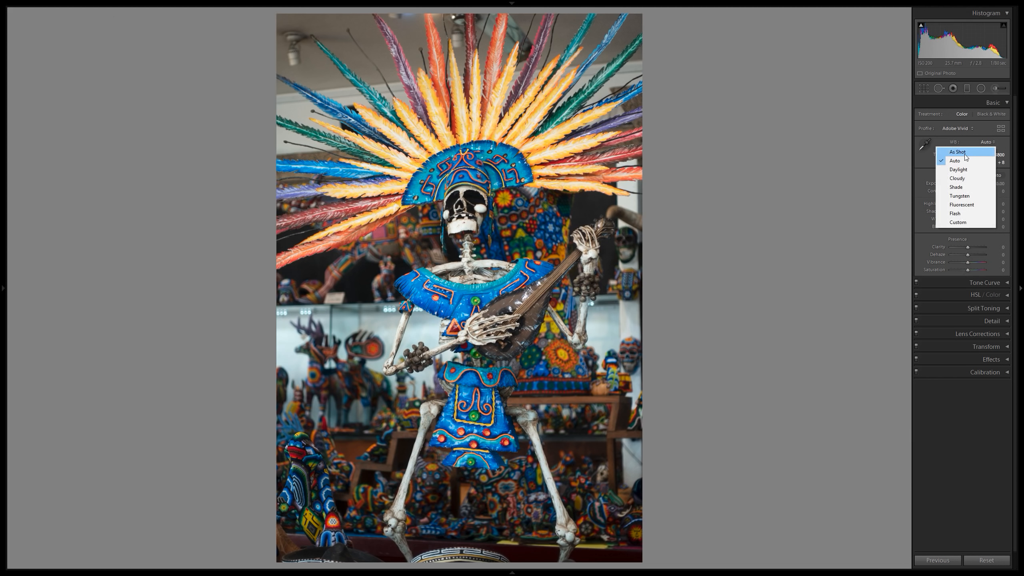
pyautogui.click(966, 153)
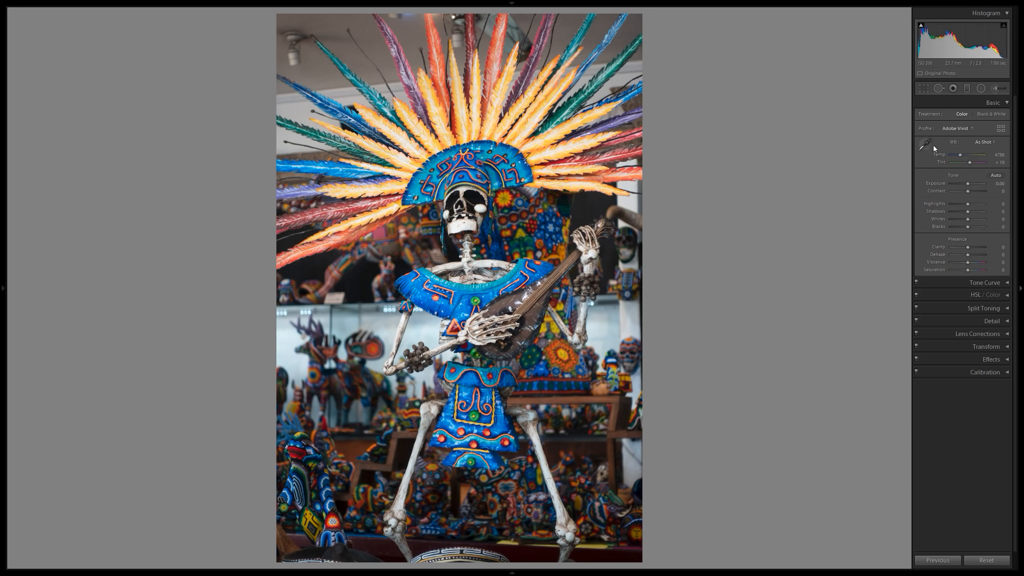
pyautogui.click(986, 142)
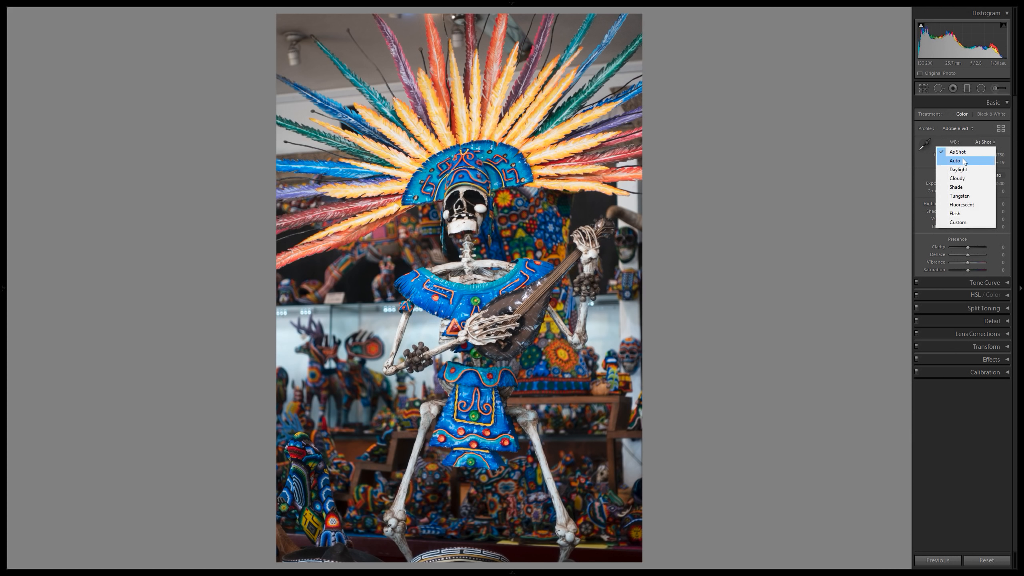
pyautogui.click(963, 161)
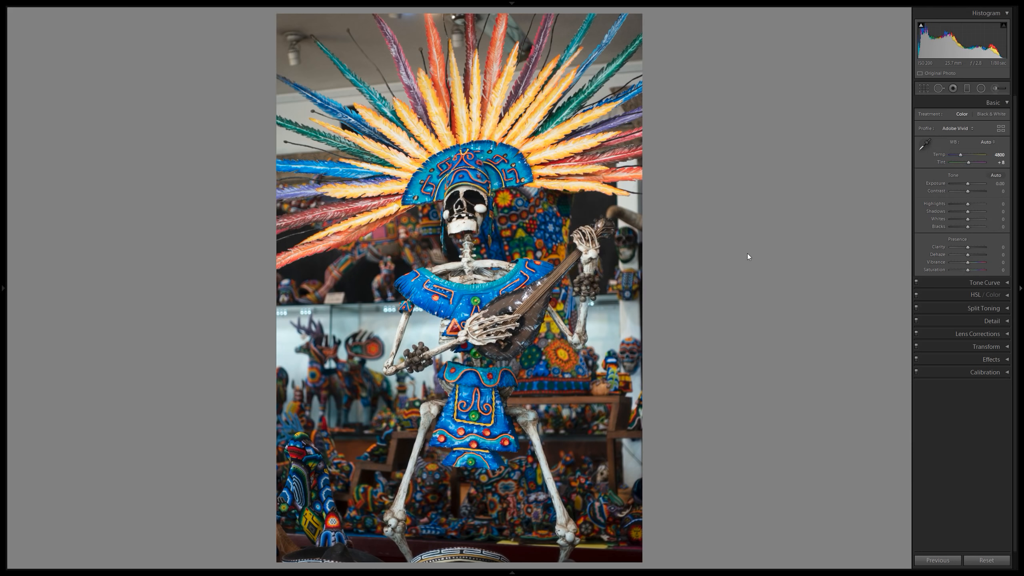
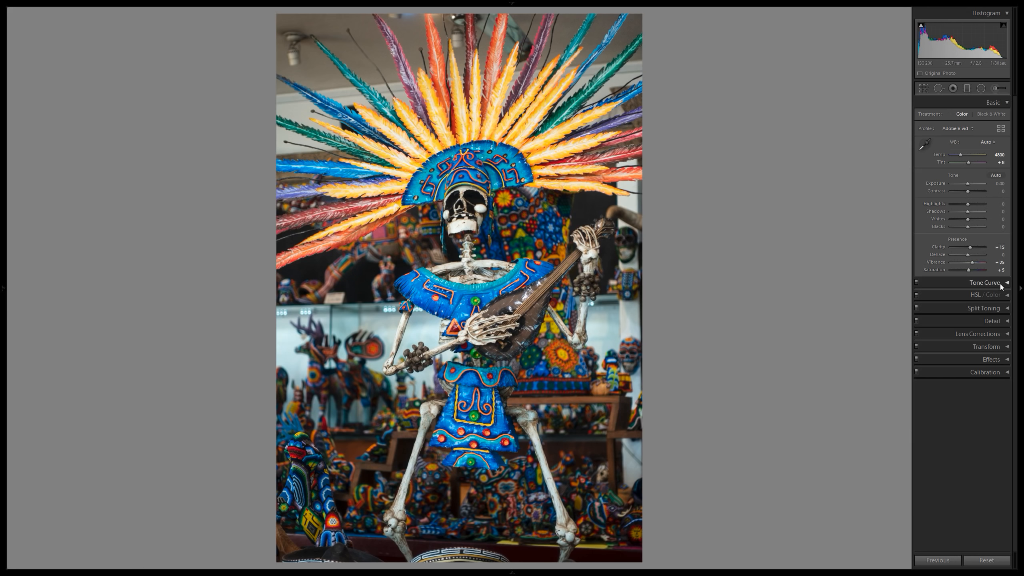
# Open the Detail settings and examine the sharpness of the feathers, the hand on the instrument neck and the background figures at close range.
pyautogui.click(1007, 322)
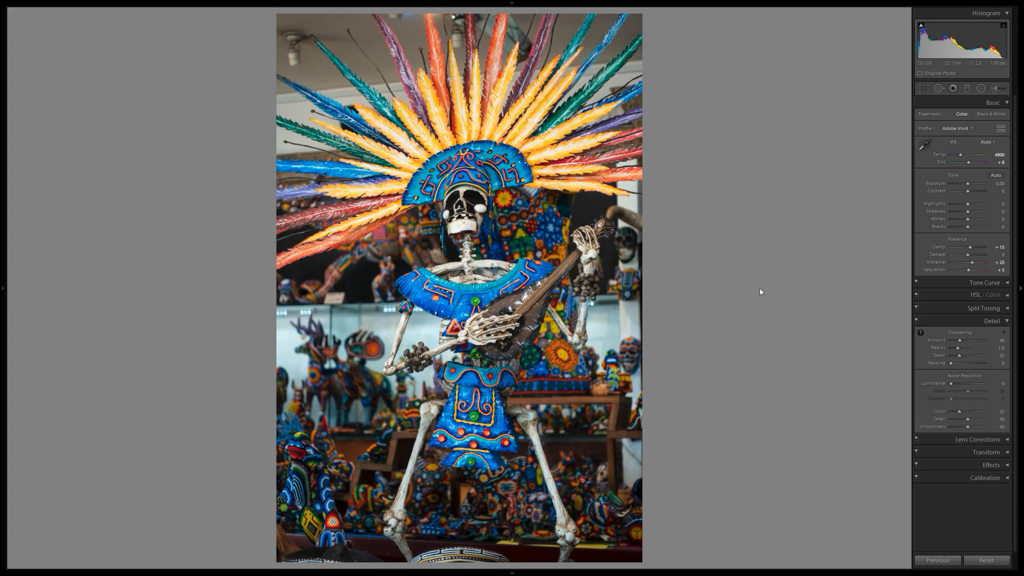
pyautogui.click(334, 267)
pyautogui.moveTo(410, 328); pyautogui.dragTo(380, 150)
pyautogui.moveTo(319, 157); pyautogui.dragTo(460, 399)
pyautogui.moveTo(401, 195); pyautogui.dragTo(263, 367)
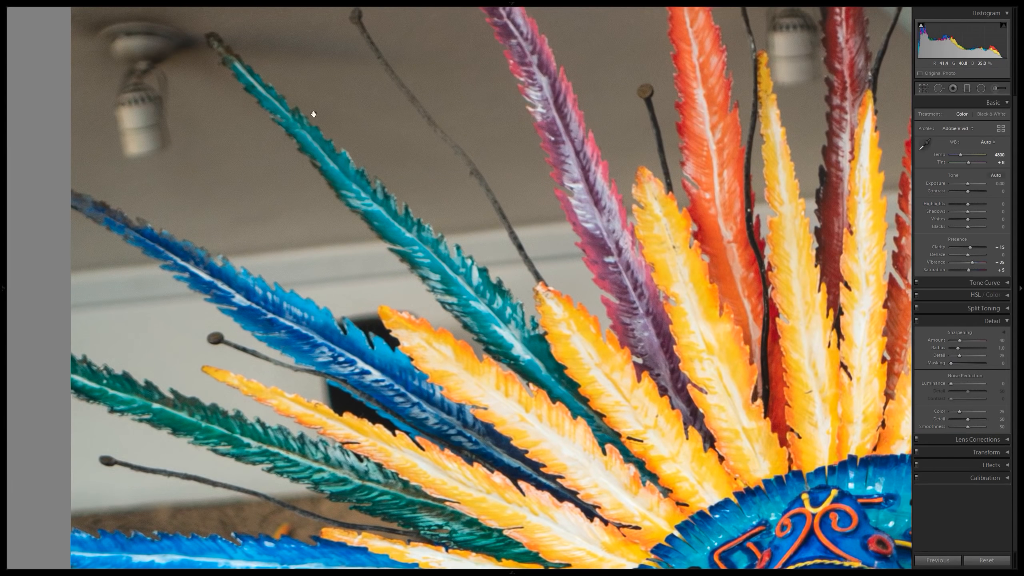
pyautogui.moveTo(424, 97); pyautogui.dragTo(455, 253)
pyautogui.moveTo(472, 218); pyautogui.dragTo(170, 195)
pyautogui.moveTo(551, 242); pyautogui.dragTo(204, 163)
pyautogui.moveTo(420, 347); pyautogui.dragTo(495, 81)
pyautogui.moveTo(420, 398); pyautogui.dragTo(382, 31)
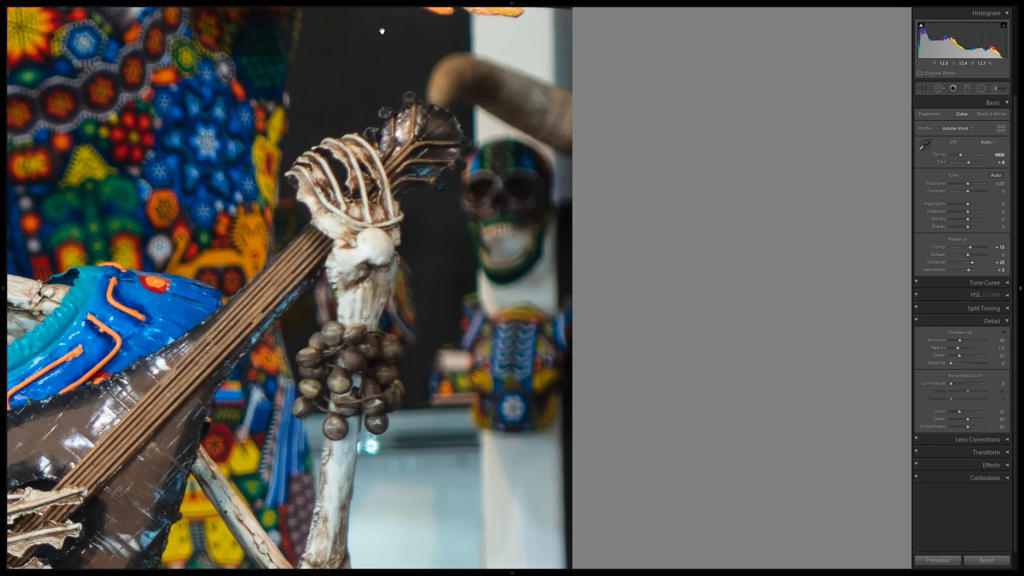
pyautogui.moveTo(398, 462); pyautogui.dragTo(407, 98)
pyautogui.moveTo(292, 314); pyautogui.dragTo(436, 165)
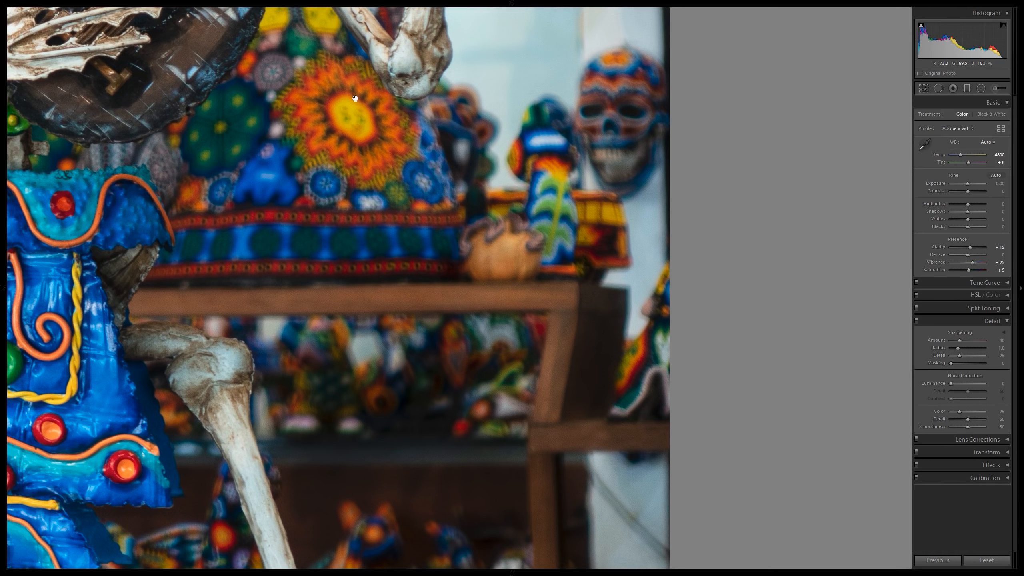
# Examine the lower part of the photo up close, from the shelf and leg bones across to the beaded figure.
pyautogui.moveTo(348, 340); pyautogui.dragTo(334, 167)
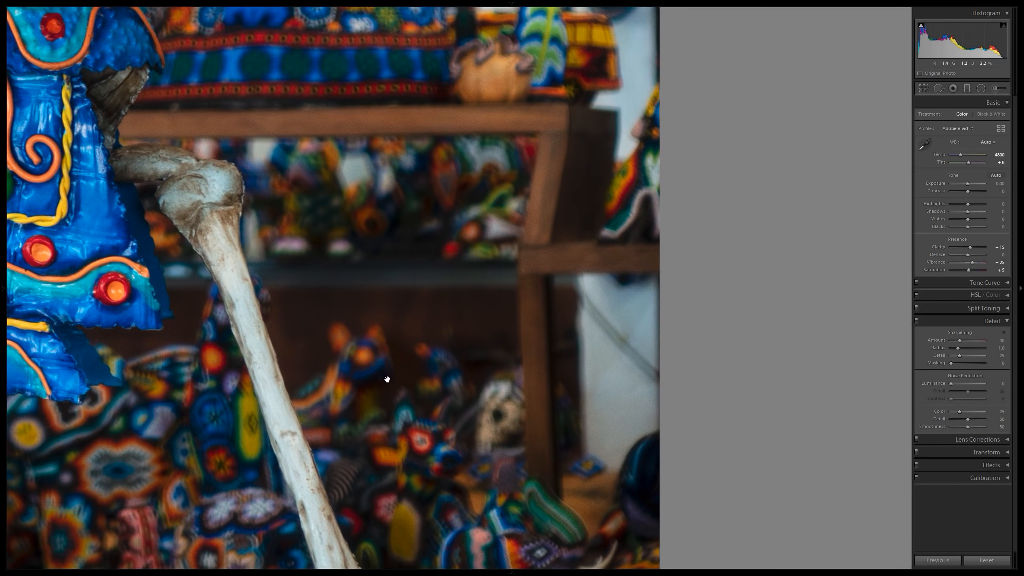
pyautogui.moveTo(384, 378); pyautogui.dragTo(362, 199)
pyautogui.moveTo(309, 324); pyautogui.dragTo(594, 289)
pyautogui.moveTo(166, 289); pyautogui.dragTo(411, 299)
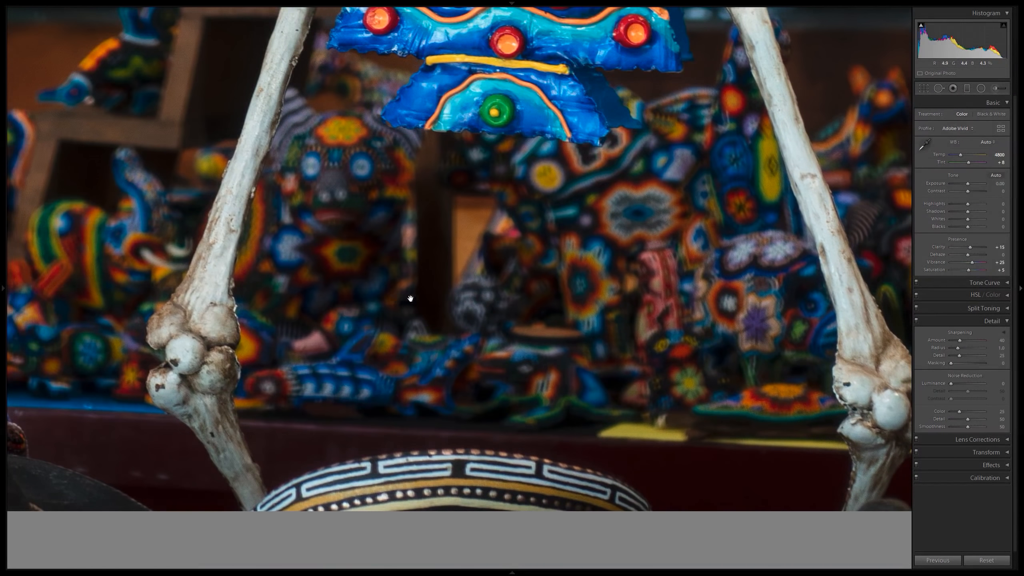
pyautogui.moveTo(232, 231); pyautogui.dragTo(632, 312)
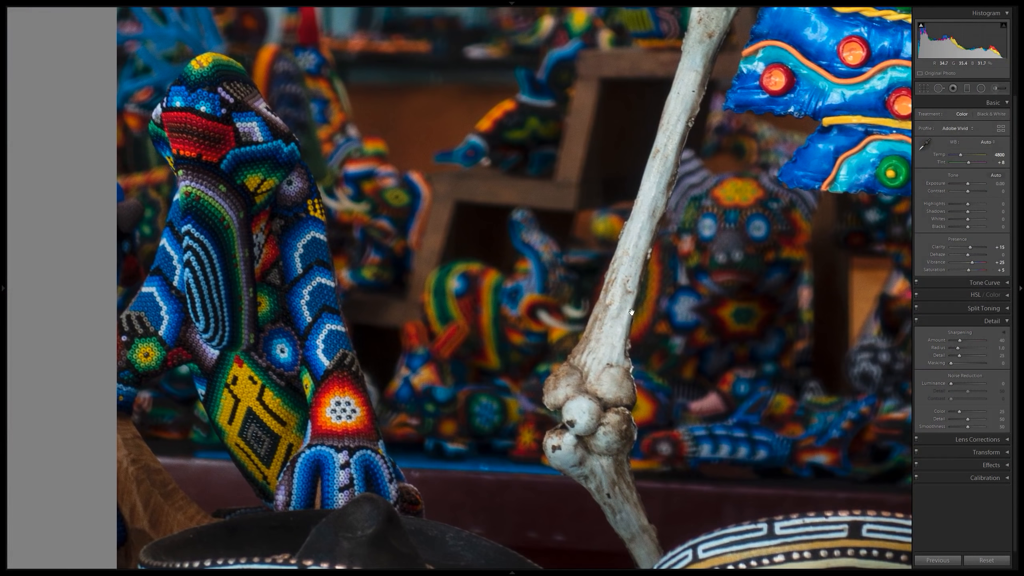
pyautogui.moveTo(461, 189); pyautogui.dragTo(480, 444)
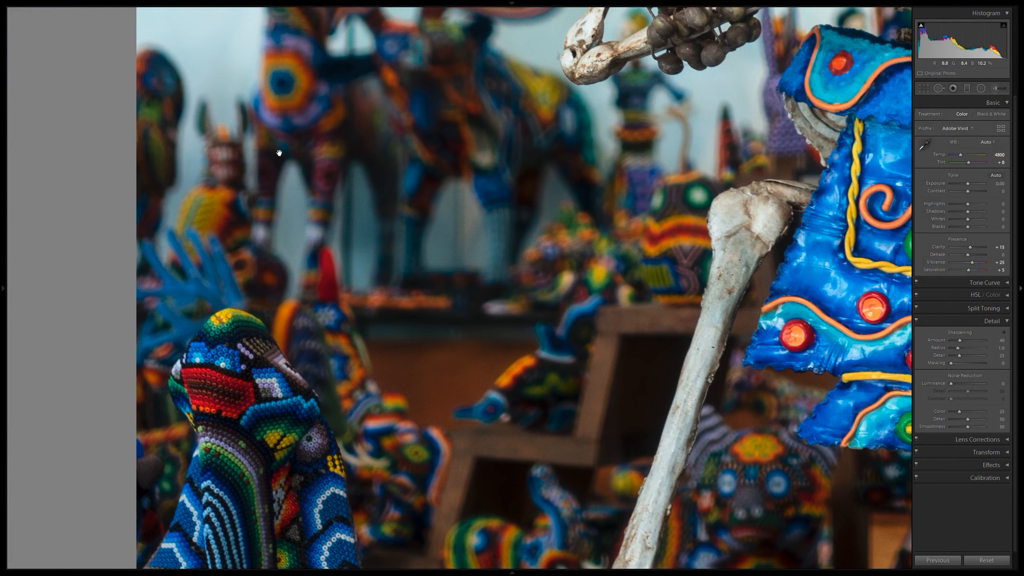
# Examine the blurred deer figures, the arm with the beads, the blue collar and the skull for detail and noise.
pyautogui.moveTo(329, 89); pyautogui.dragTo(362, 323)
pyautogui.moveTo(476, 257); pyautogui.dragTo(354, 233)
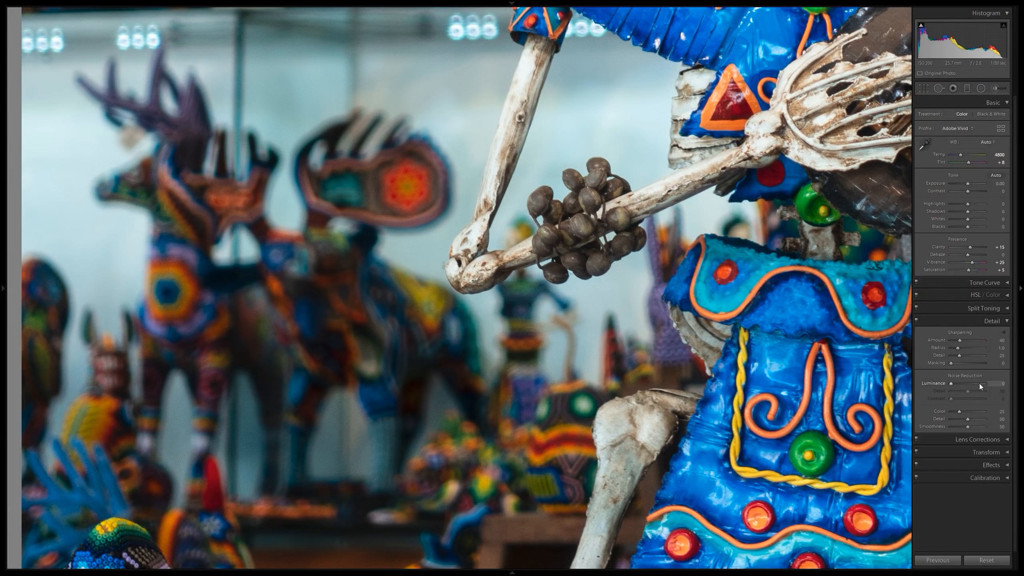
pyautogui.moveTo(742, 157); pyautogui.dragTo(530, 318)
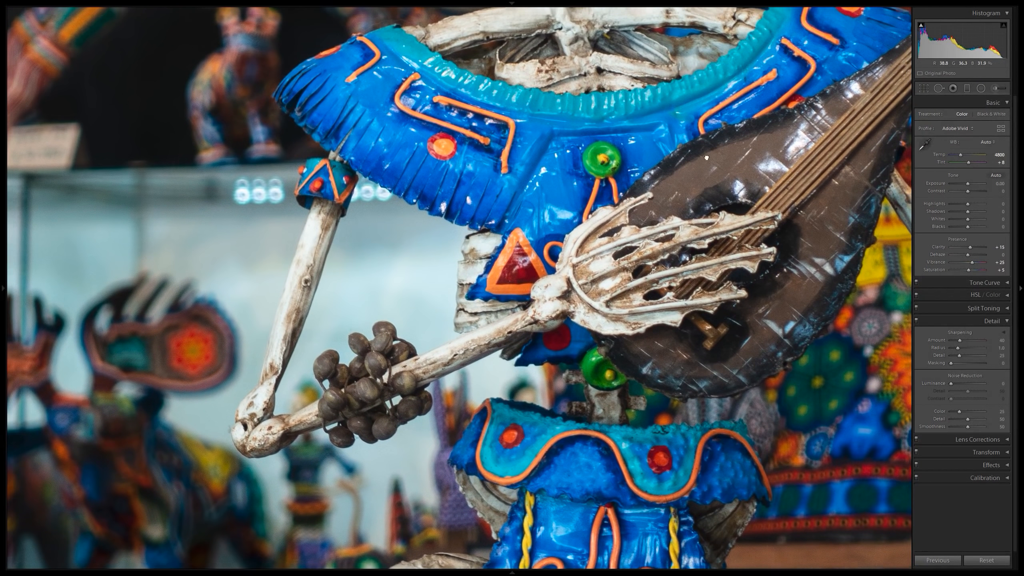
pyautogui.moveTo(705, 33); pyautogui.dragTo(590, 239)
pyautogui.moveTo(514, 251); pyautogui.dragTo(633, 374)
pyautogui.moveTo(602, 123); pyautogui.dragTo(651, 332)
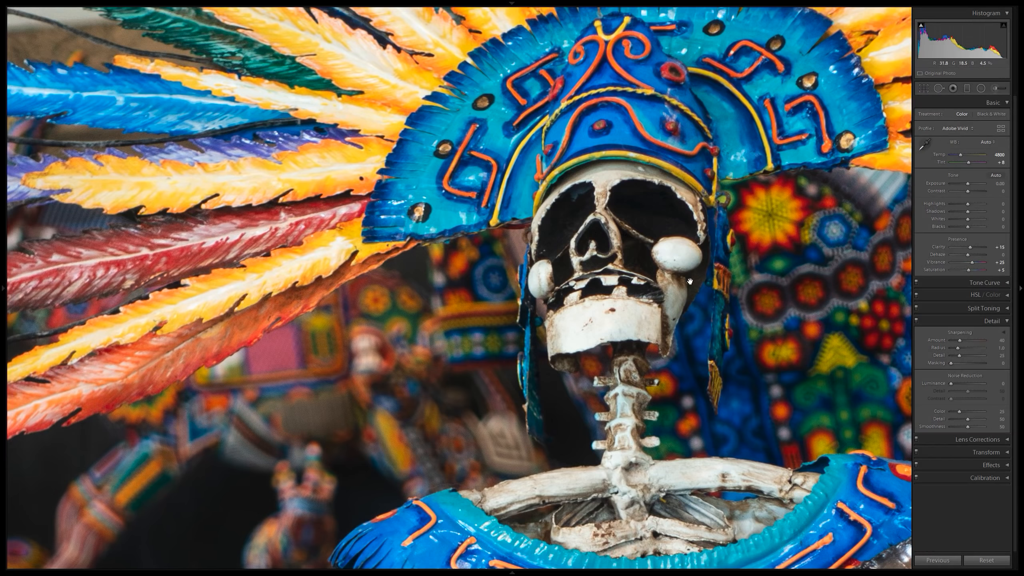
pyautogui.moveTo(664, 283); pyautogui.dragTo(525, 186)
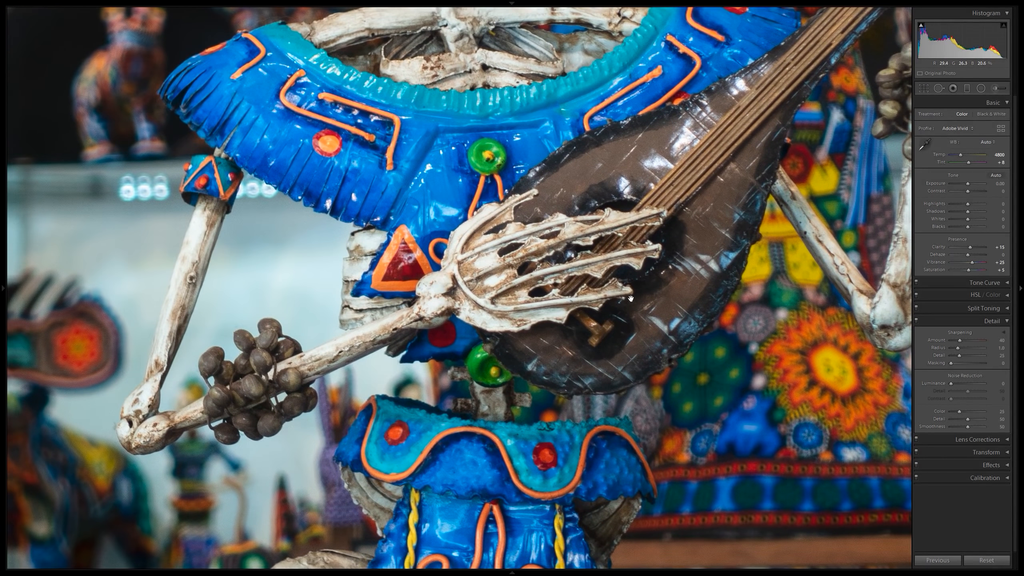
pyautogui.moveTo(567, 215); pyautogui.dragTo(670, 234)
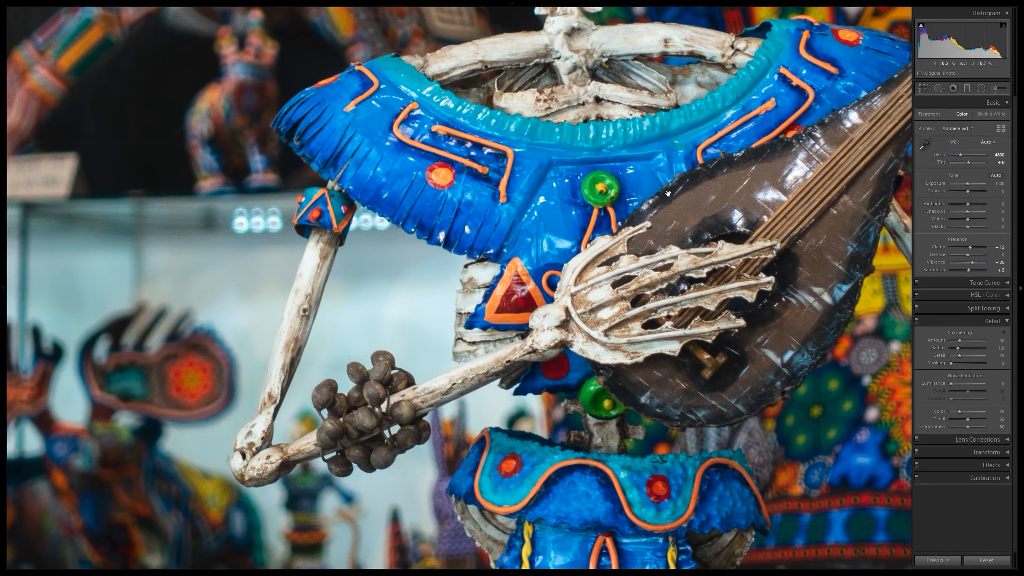
# Set the sharpening Amount to 60.
pyautogui.click(996, 340)
pyautogui.press('Return')
pyautogui.click(617, 230)
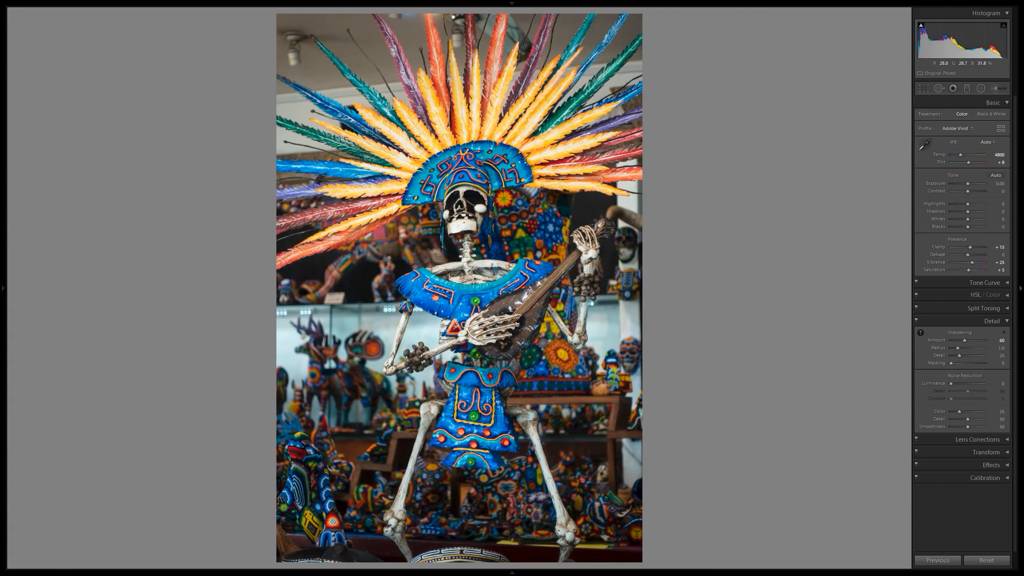
# Inspect the sharpening at close range on the skull, collar and arm, and on the out-of-focus deer figures and shelf behind them.
pyautogui.click(508, 289)
pyautogui.click(531, 301)
pyautogui.click(447, 431)
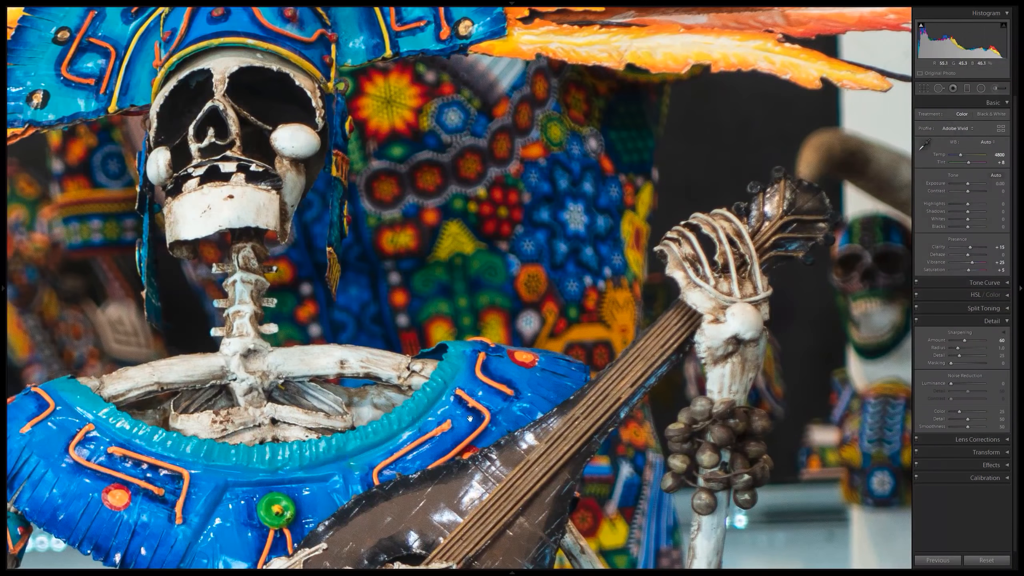
pyautogui.moveTo(261, 368); pyautogui.dragTo(491, 315)
pyautogui.moveTo(301, 379); pyautogui.dragTo(460, 205)
pyautogui.moveTo(362, 304); pyautogui.dragTo(545, 166)
pyautogui.moveTo(305, 437); pyautogui.dragTo(358, 257)
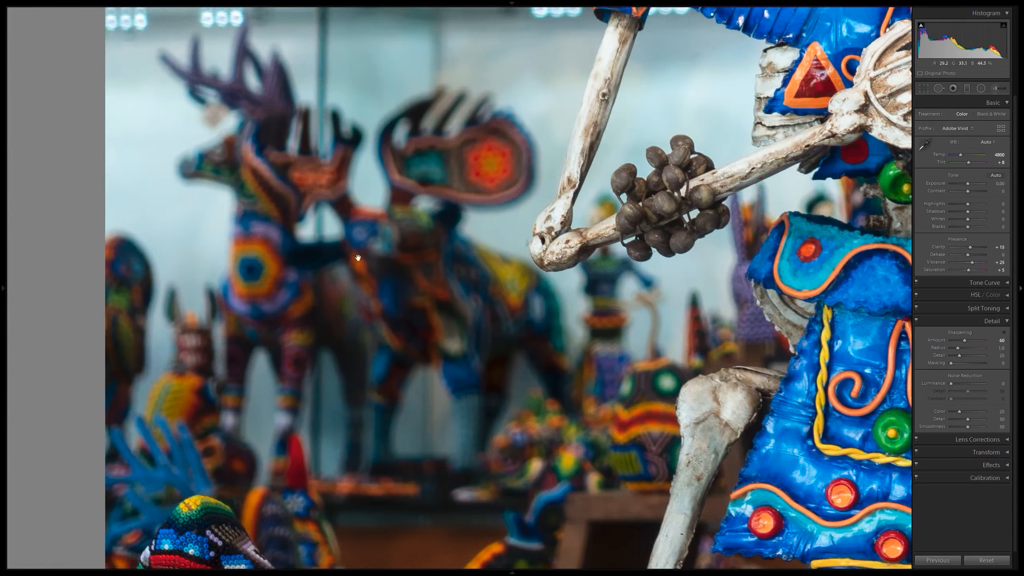
pyautogui.moveTo(393, 317); pyautogui.dragTo(315, 192)
pyautogui.moveTo(354, 95); pyautogui.dragTo(329, 325)
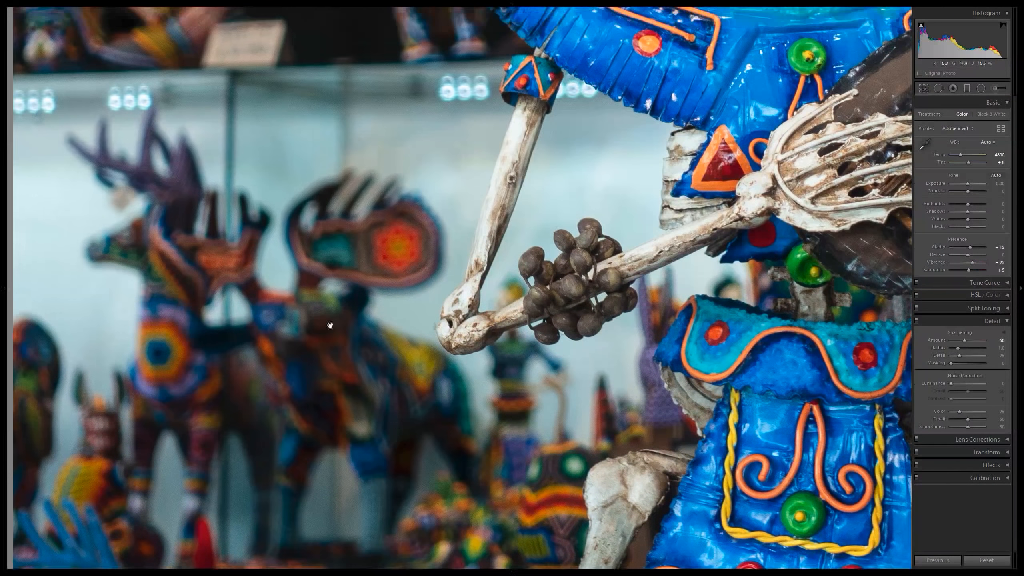
pyautogui.moveTo(240, 142); pyautogui.dragTo(297, 340)
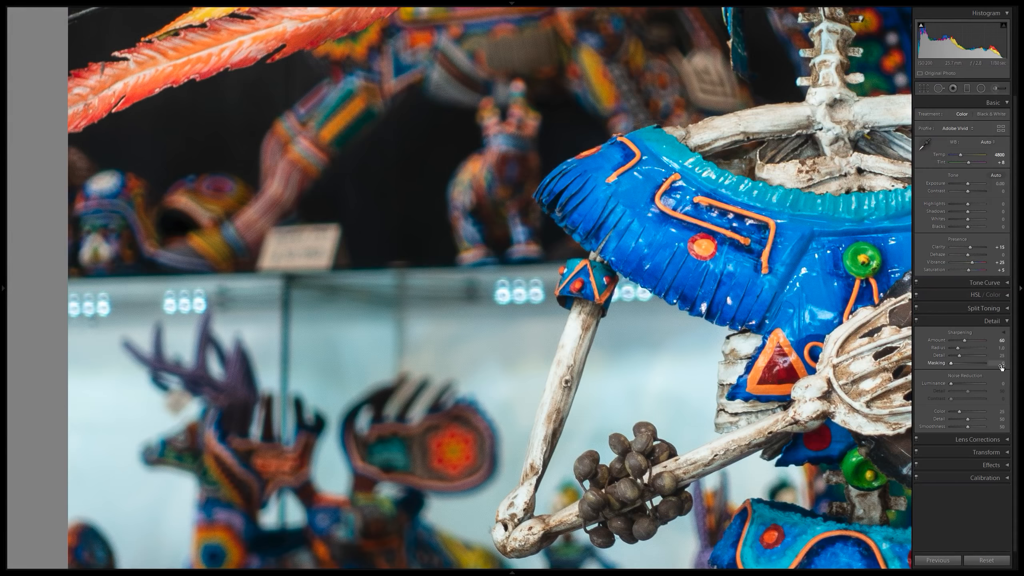
pyautogui.moveTo(663, 259); pyautogui.dragTo(677, 282)
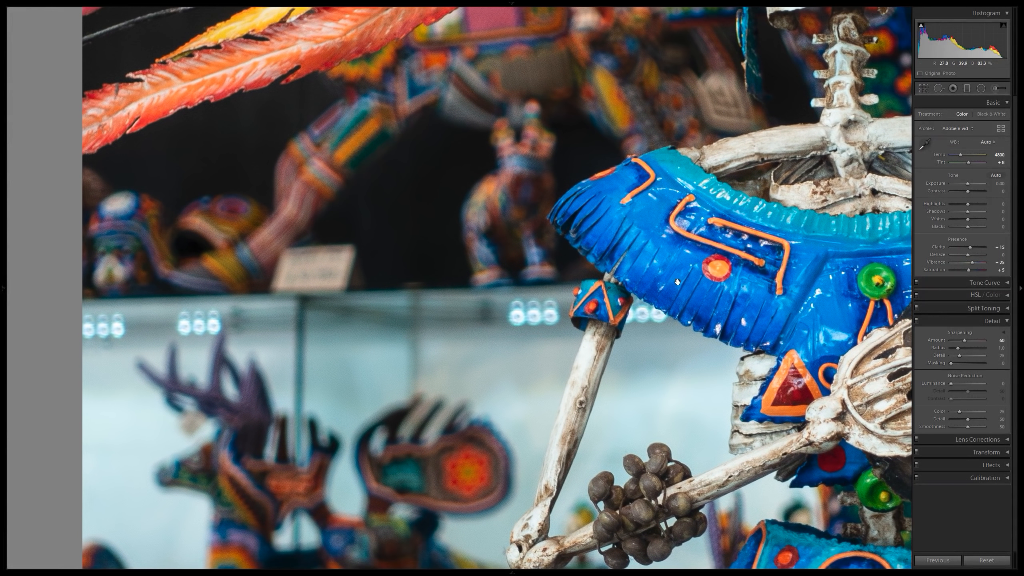
pyautogui.click(677, 282)
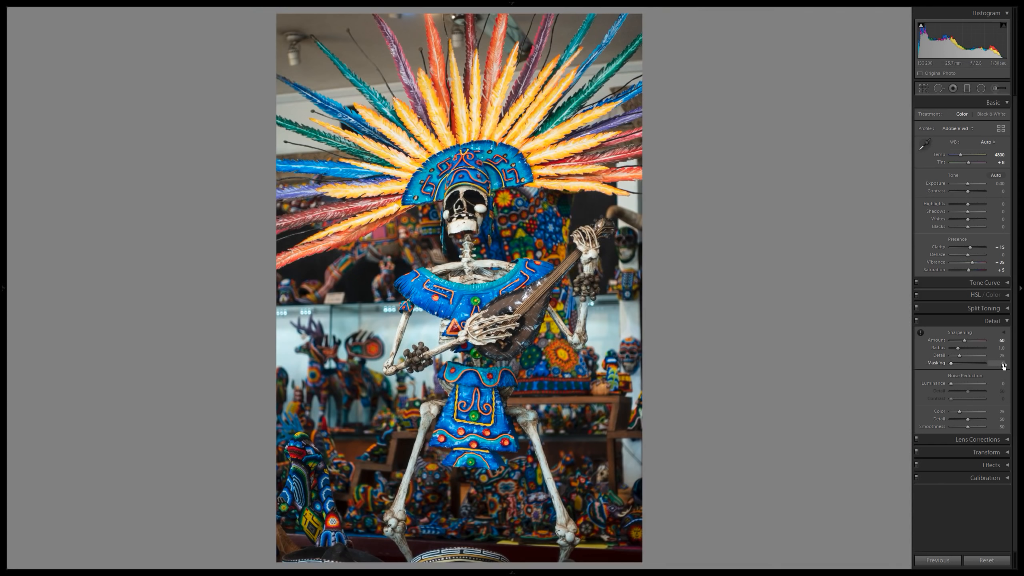
# Preview the sharpening mask at both extremes of the Masking range, then set Masking to 80 so mainly the edges are sharpened.
pyautogui.press('alt')
pyautogui.moveTo(1000, 365); pyautogui.dragTo(1018, 364)
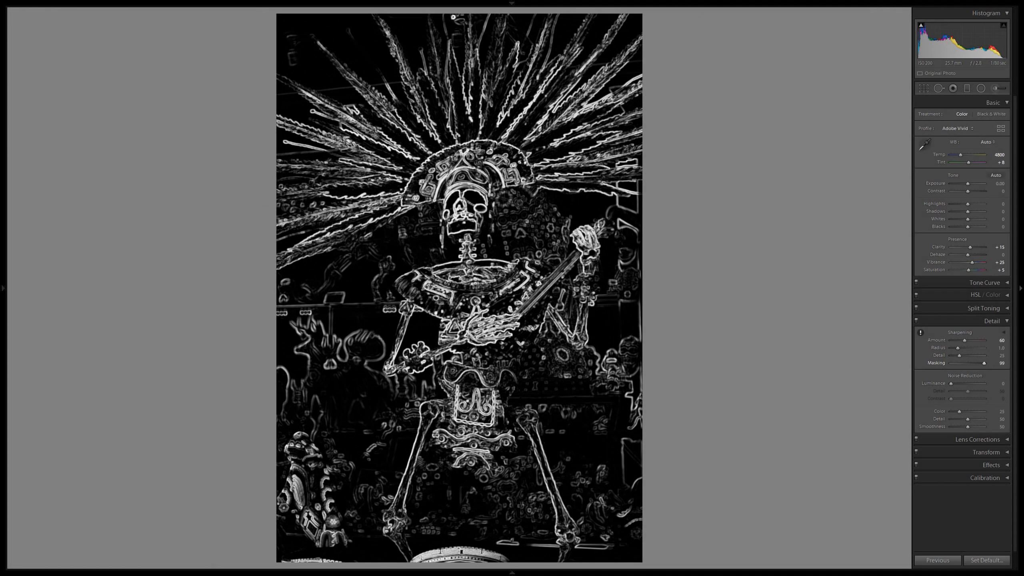
pyautogui.moveTo(984, 364); pyautogui.dragTo(951, 363)
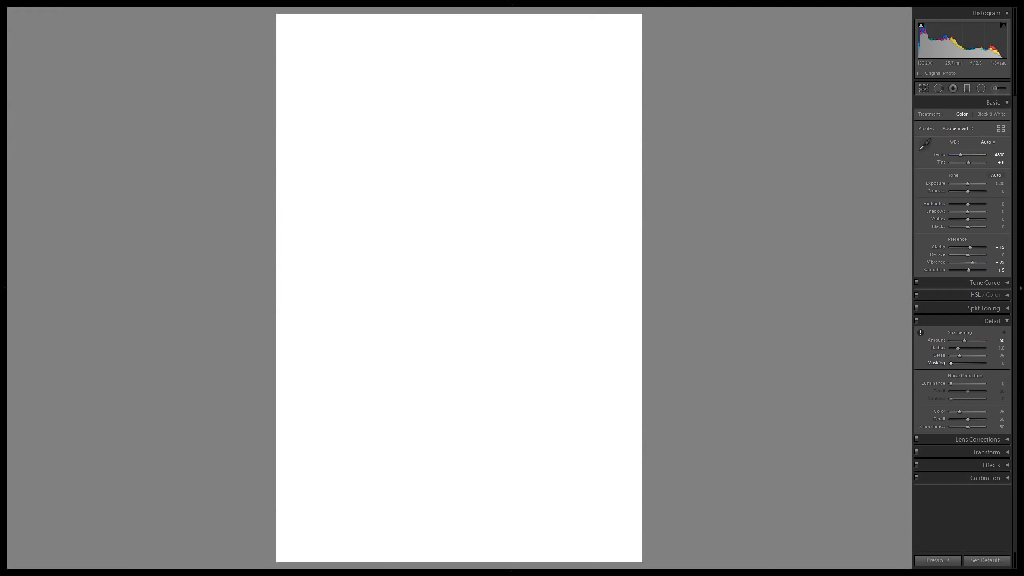
pyautogui.moveTo(951, 364); pyautogui.dragTo(985, 363)
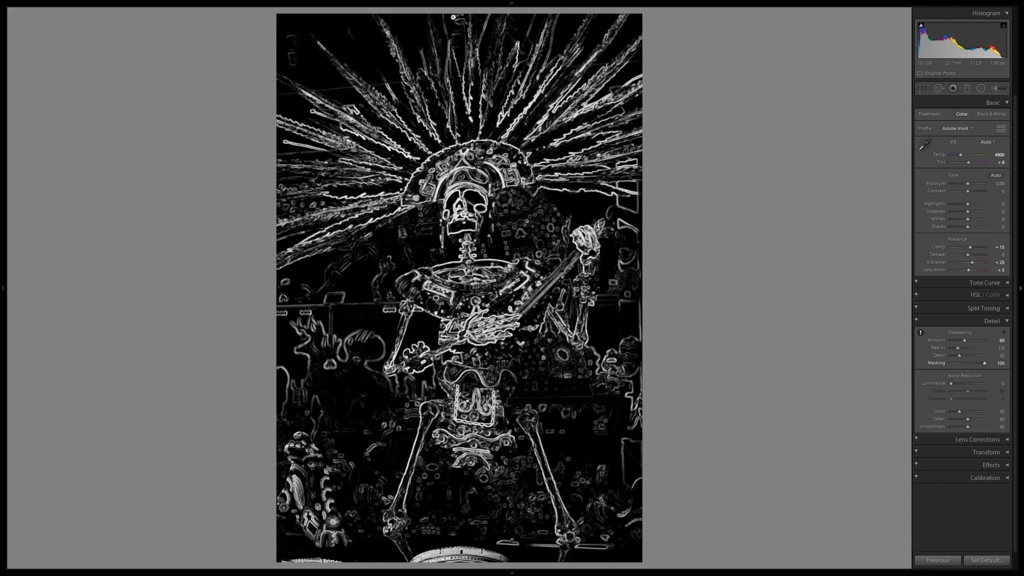
pyautogui.moveTo(984, 364); pyautogui.dragTo(979, 363)
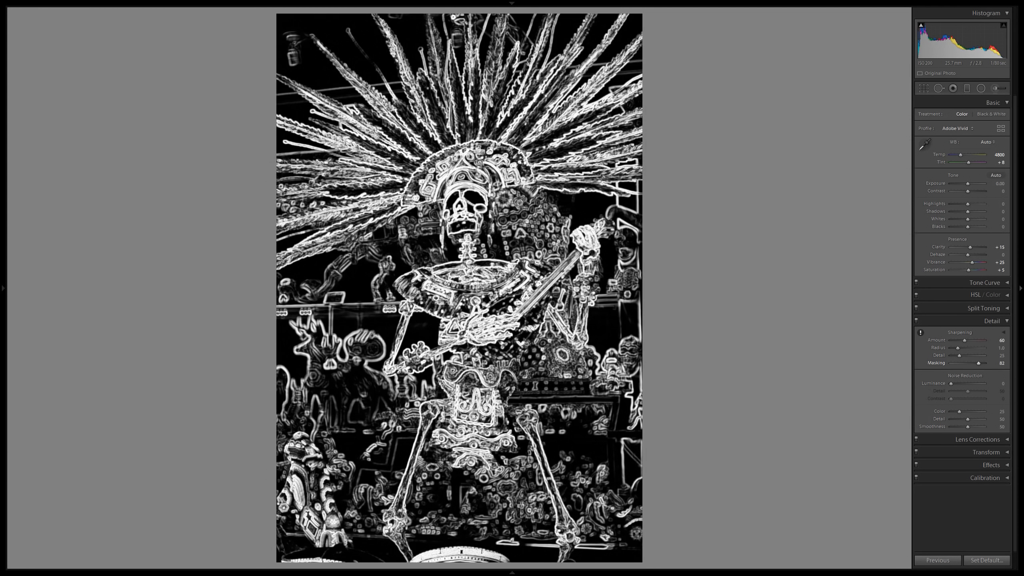
pyautogui.moveTo(978, 363); pyautogui.dragTo(978, 363)
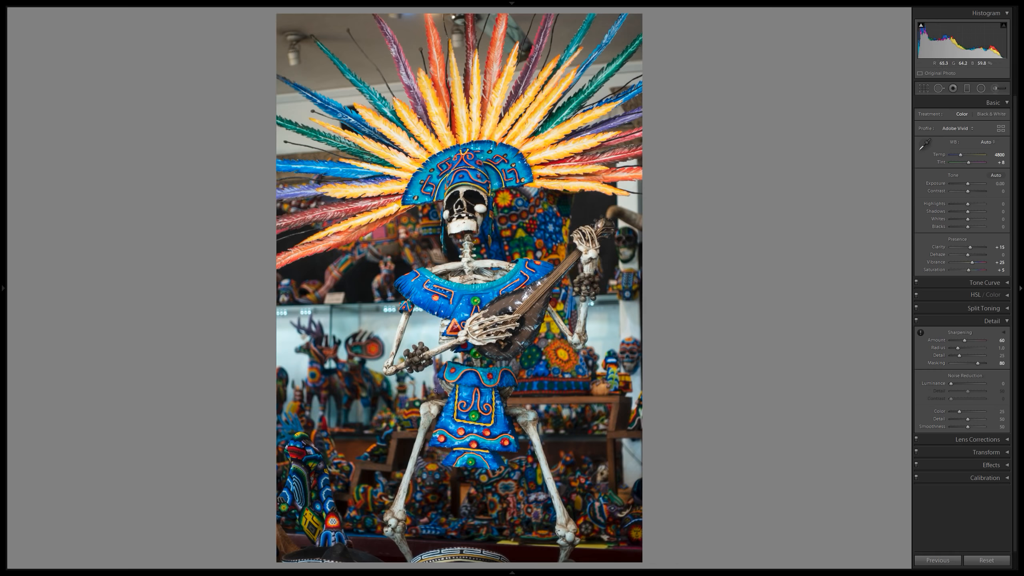
# Check the masked sharpening up close on the blurred glass shelf, the torso and instrument, and the feather headdress.
pyautogui.click(344, 329)
pyautogui.moveTo(367, 306); pyautogui.dragTo(292, 284)
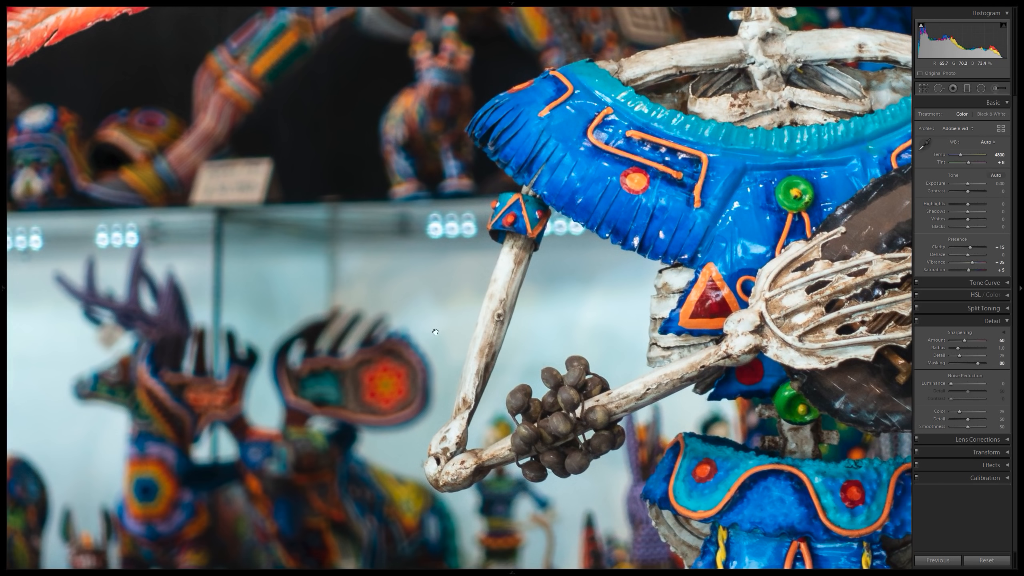
pyautogui.moveTo(276, 319); pyautogui.dragTo(294, 158)
pyautogui.moveTo(385, 145); pyautogui.dragTo(172, 263)
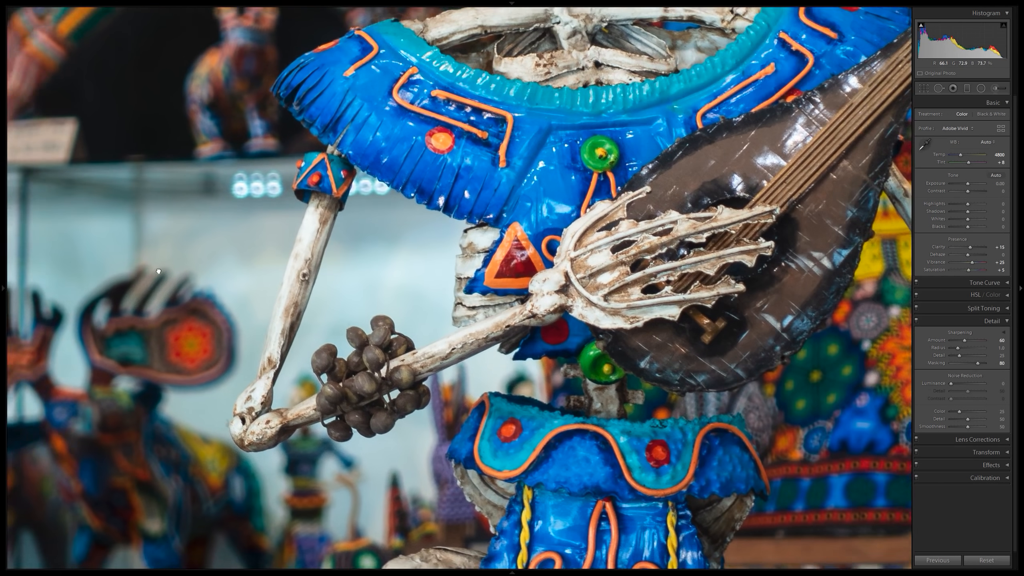
pyautogui.click(502, 195)
pyautogui.click(498, 307)
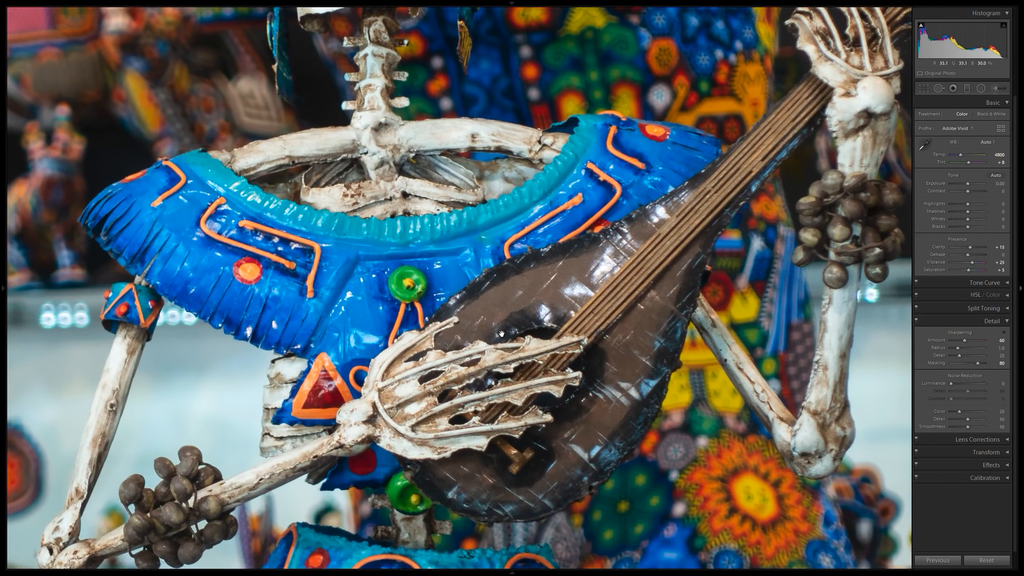
pyautogui.moveTo(419, 164); pyautogui.dragTo(415, 317)
pyautogui.moveTo(341, 77); pyautogui.dragTo(432, 319)
pyautogui.moveTo(398, 175); pyautogui.dragTo(437, 447)
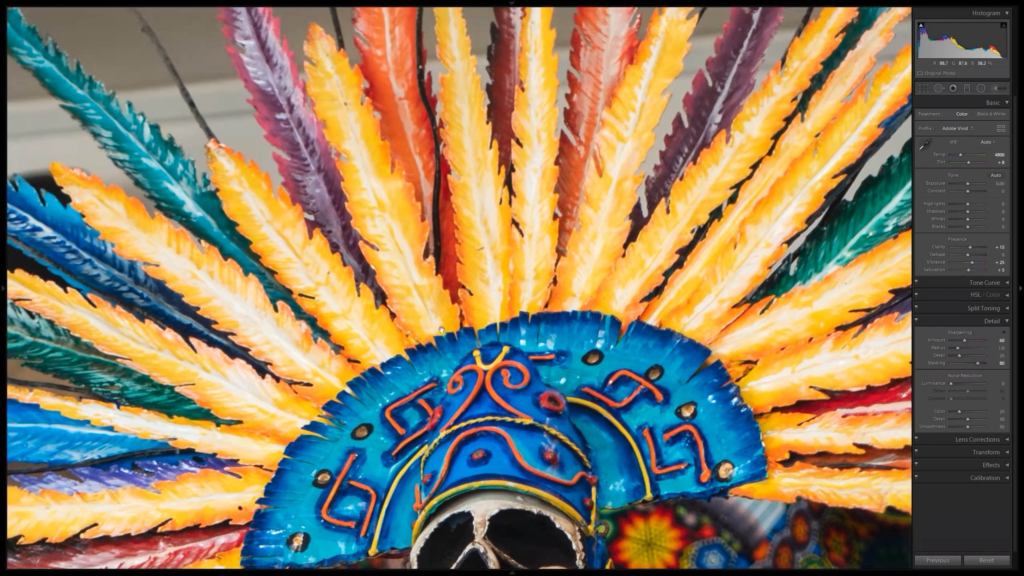
pyautogui.moveTo(605, 370); pyautogui.dragTo(349, 223)
pyautogui.click(348, 223)
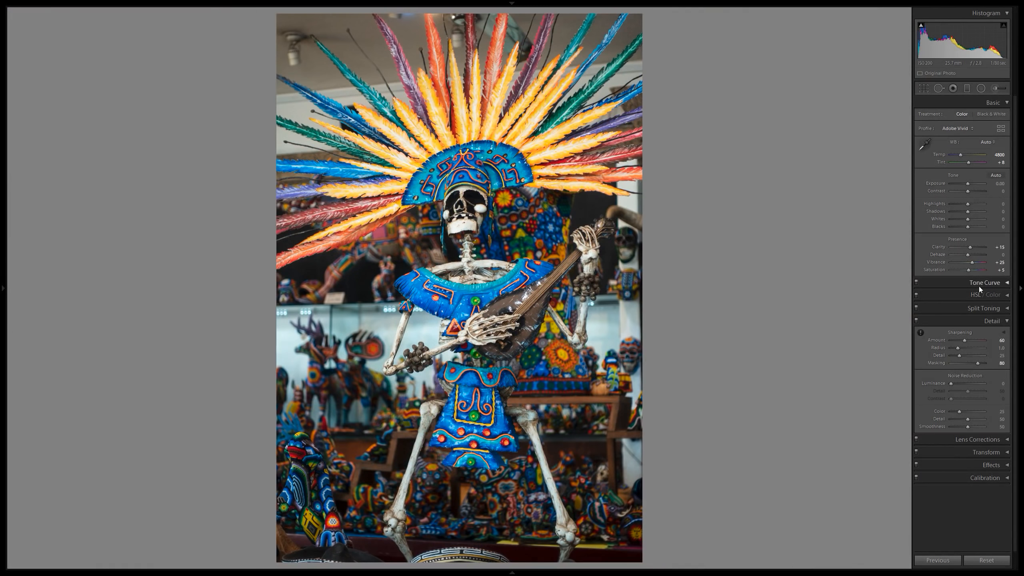
# Check the masked sharpening on the skirt, the background shelves, the blurred deer figures and the beaded figure near the feet.
pyautogui.click(662, 404)
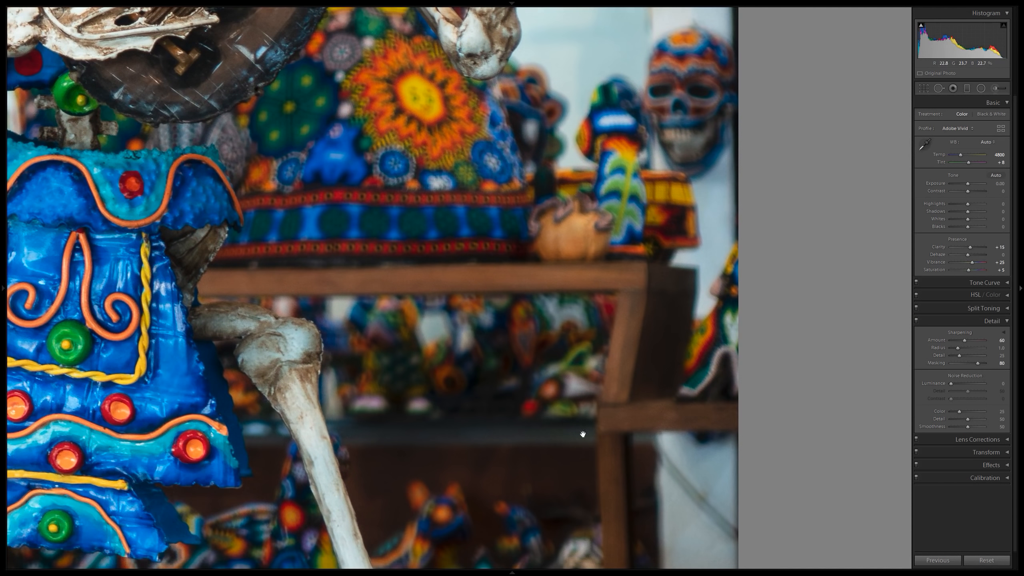
pyautogui.moveTo(645, 93); pyautogui.dragTo(626, 277)
pyautogui.moveTo(647, 214); pyautogui.dragTo(862, 187)
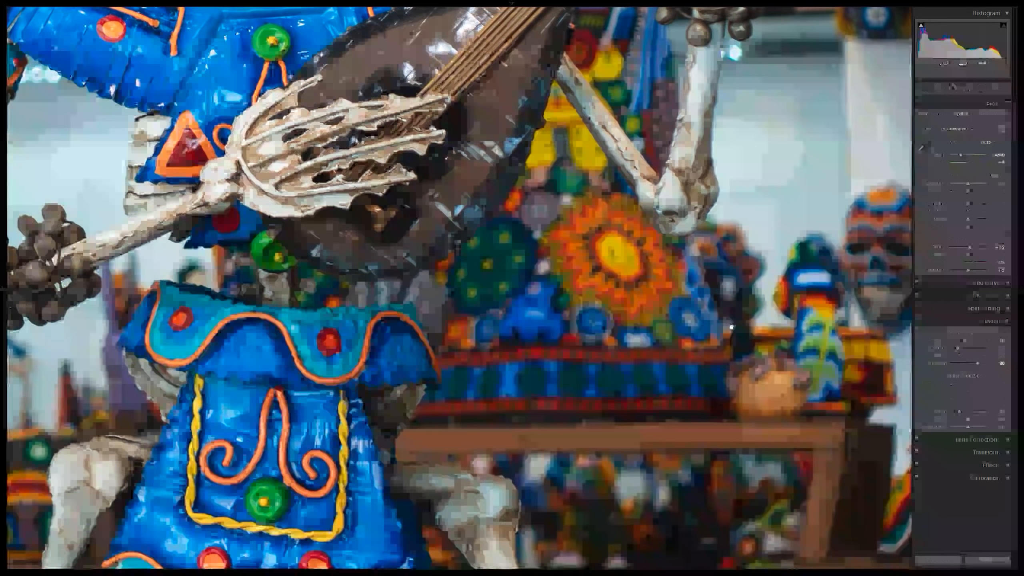
pyautogui.moveTo(542, 370); pyautogui.dragTo(689, 360)
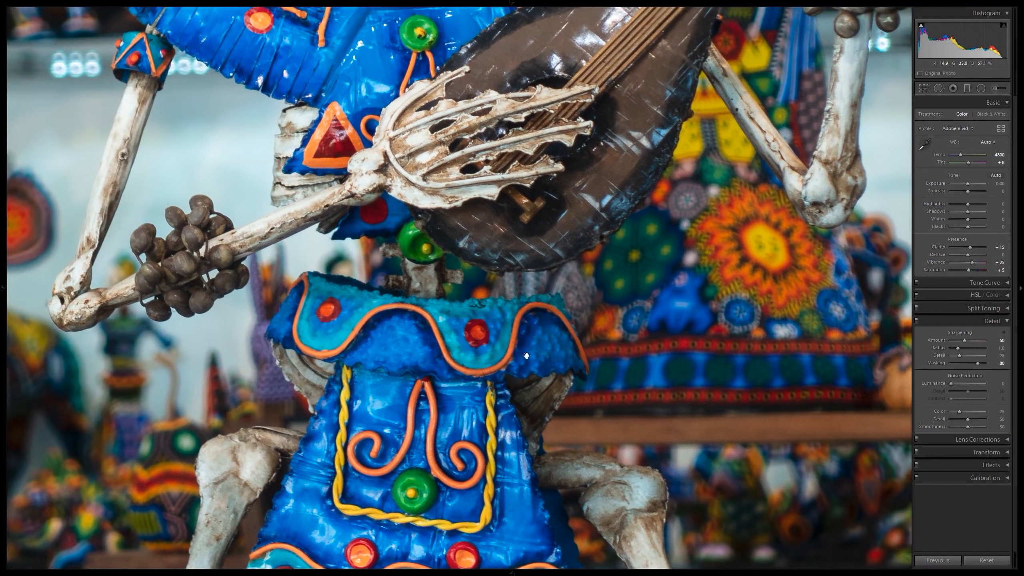
pyautogui.moveTo(208, 321); pyautogui.dragTo(617, 328)
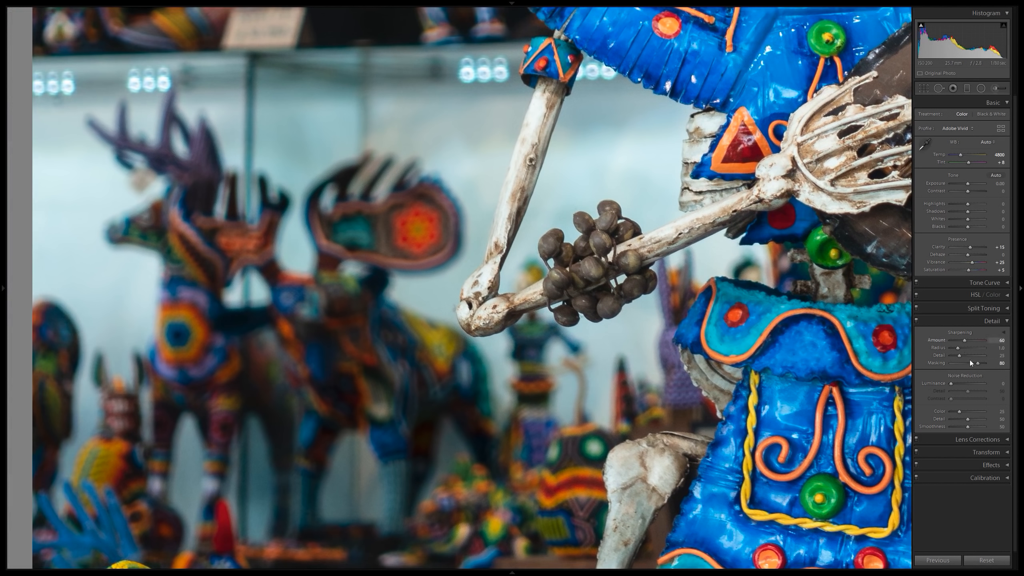
pyautogui.moveTo(545, 565); pyautogui.dragTo(550, 149)
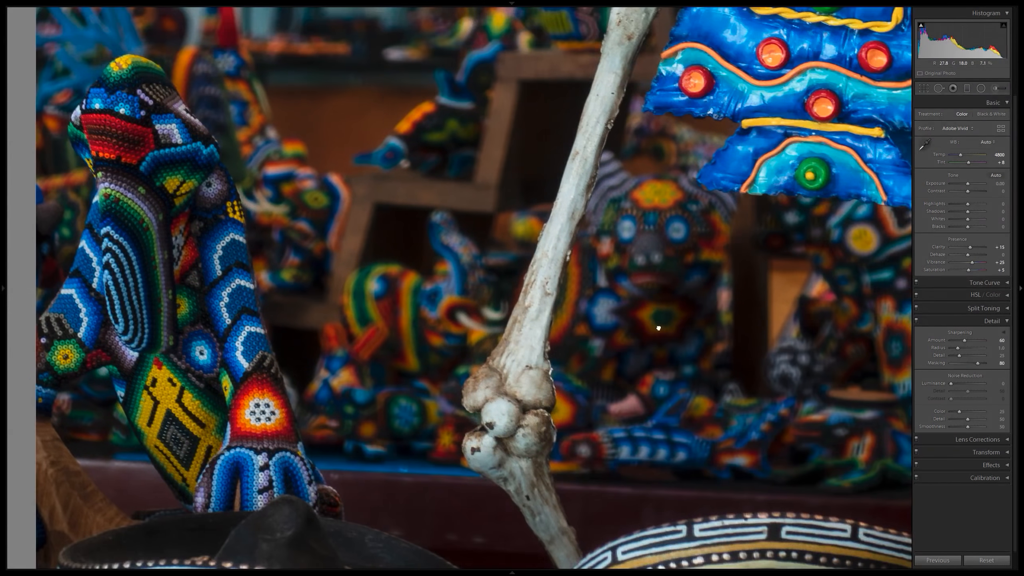
# Check the masked sharpening up close on the leg bones, skirt, collar and instrument, and return to the full photo.
pyautogui.moveTo(656, 321); pyautogui.dragTo(389, 346)
pyautogui.moveTo(564, 211); pyautogui.dragTo(496, 288)
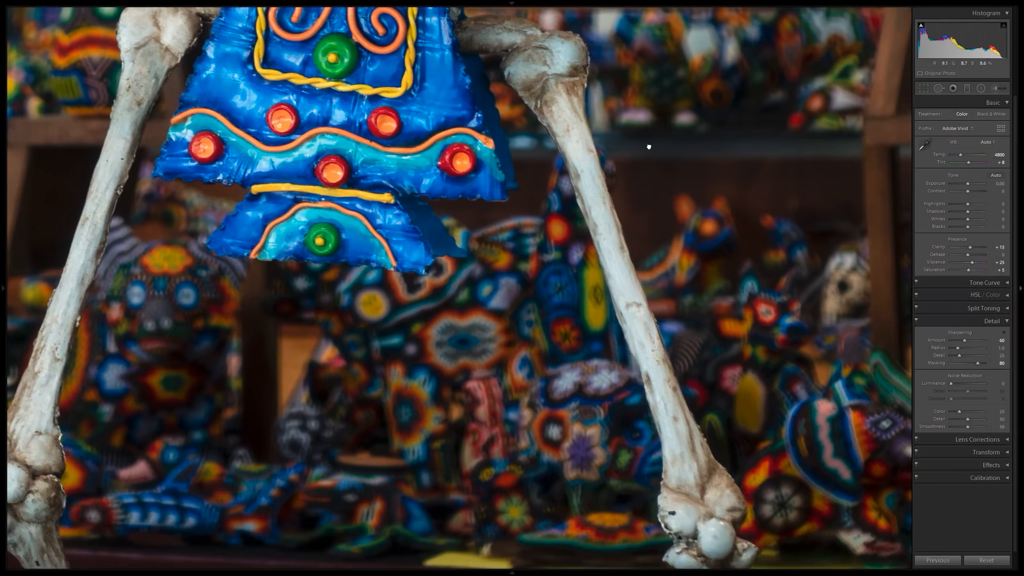
pyautogui.moveTo(650, 145); pyautogui.dragTo(513, 411)
pyautogui.moveTo(466, 45); pyautogui.dragTo(598, 383)
pyautogui.moveTo(512, 194); pyautogui.dragTo(614, 361)
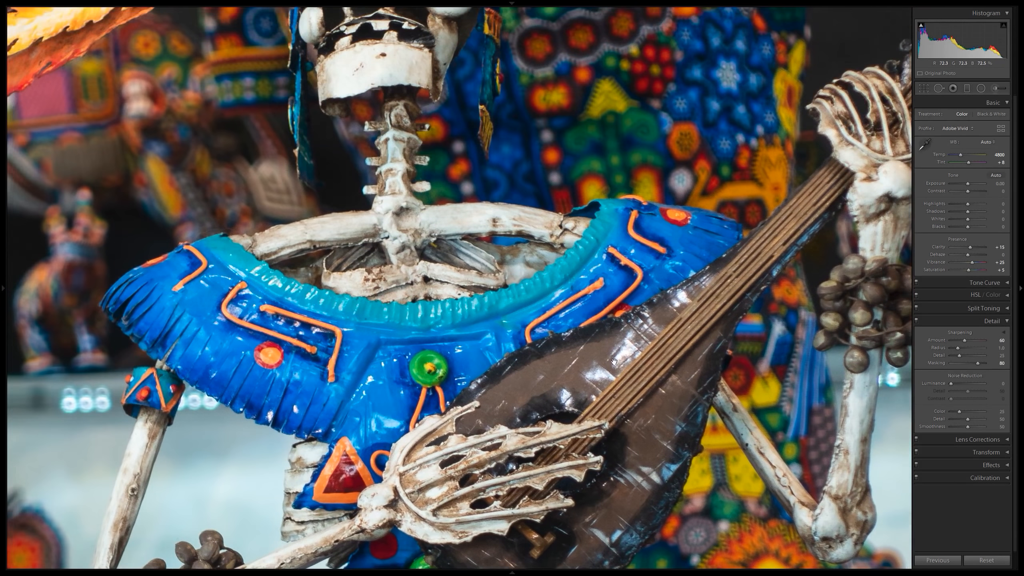
pyautogui.click(438, 116)
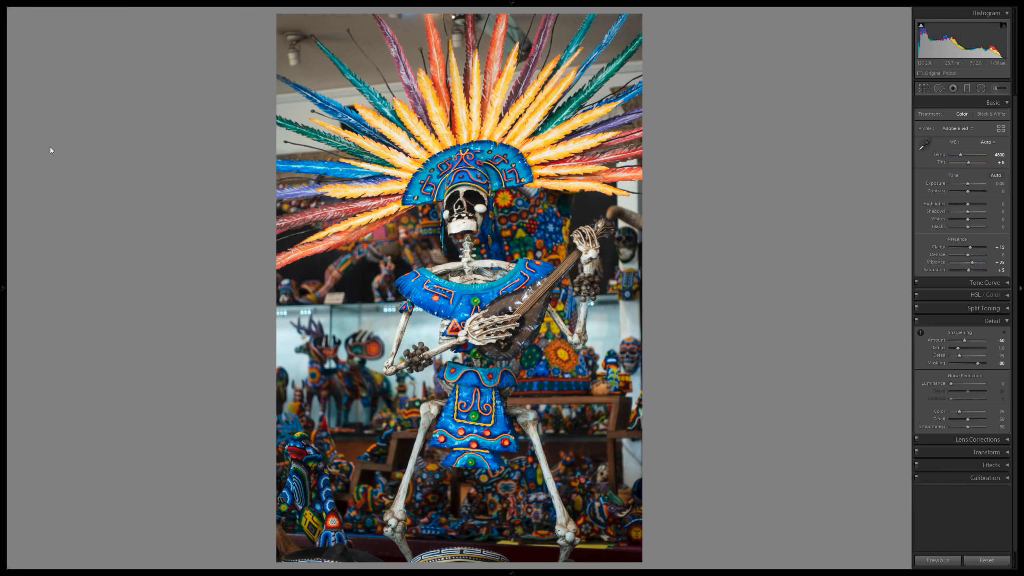
# Show the Effects settings and apply the Vignetting - Heavy preset to darken the skeleton photo's corners.
pyautogui.moveTo(6, 171)
pyautogui.click(1003, 465)
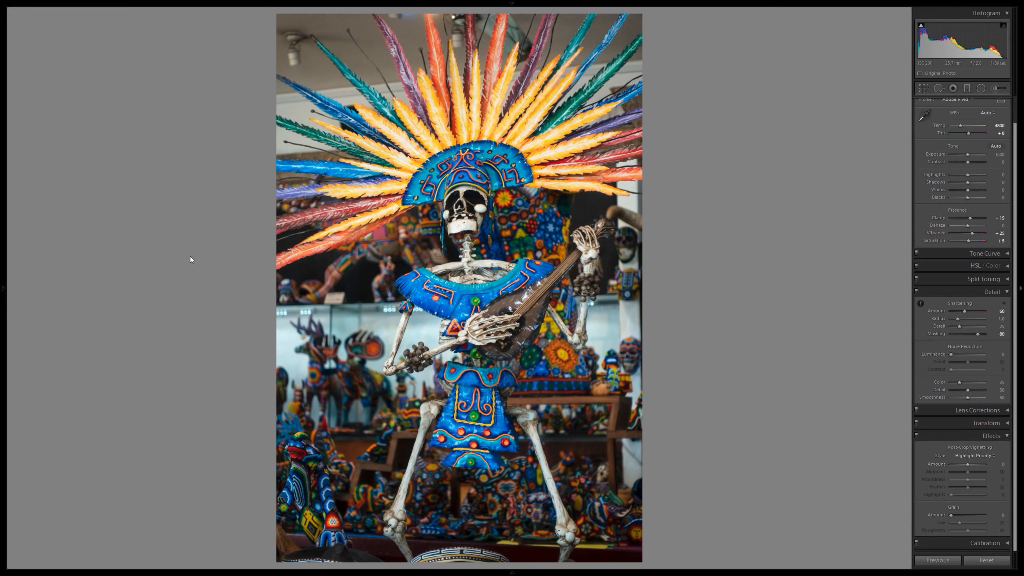
pyautogui.moveTo(1, 93)
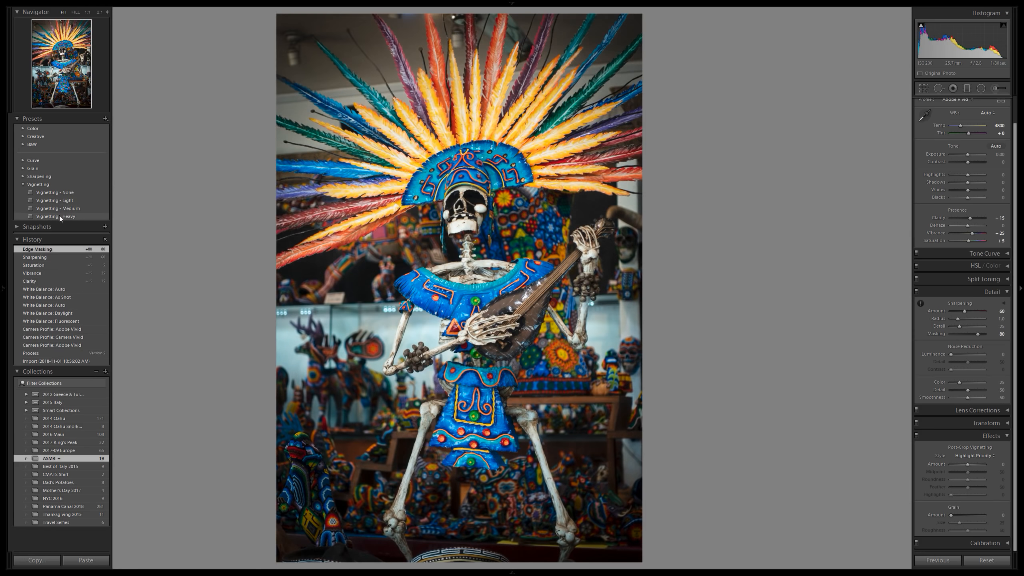
pyautogui.click(59, 215)
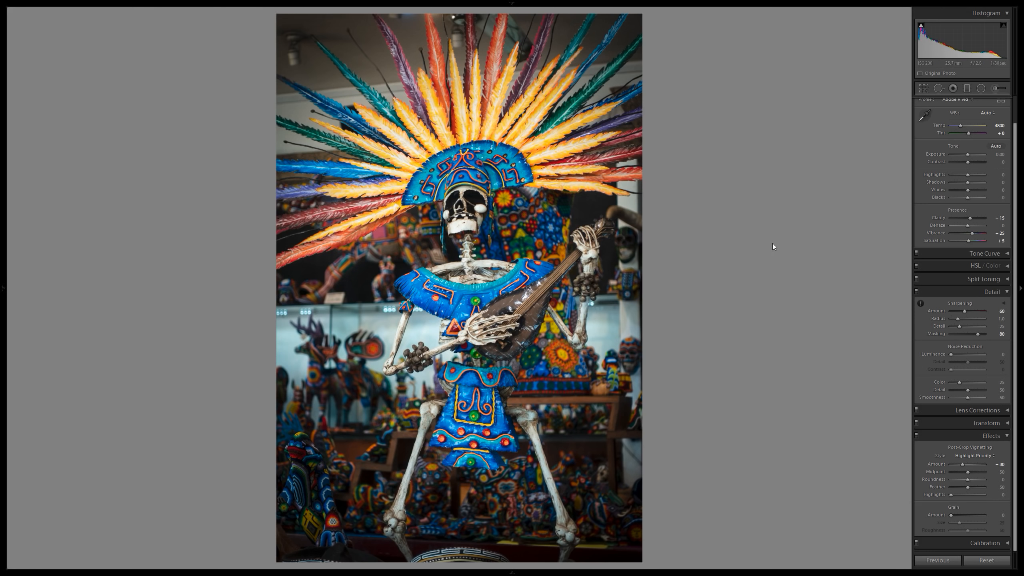
# Compare the skeleton photo before and after editing side by side, including a close-up of the collar and instrument, and return to the single view.
pyautogui.press('y')
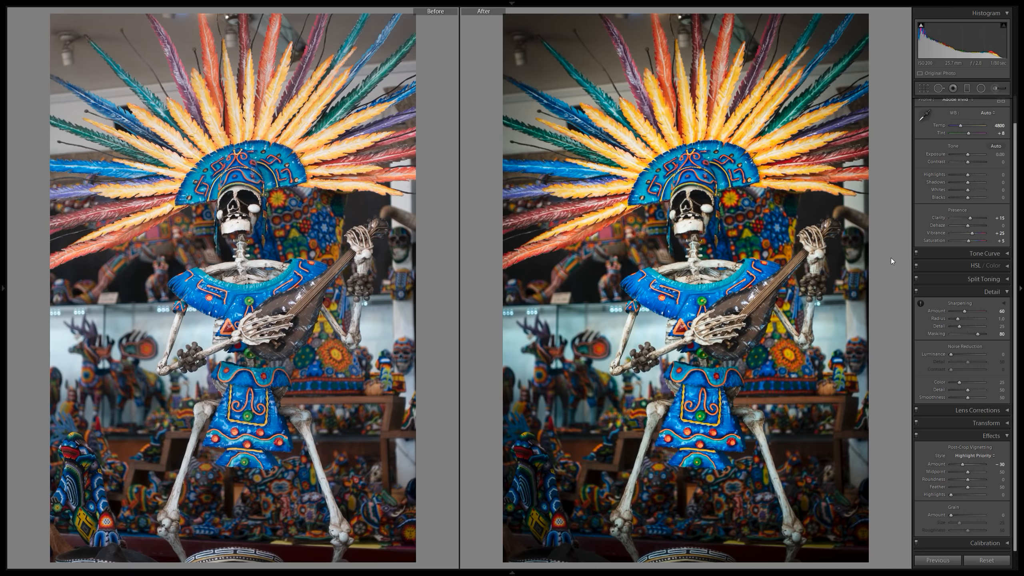
pyautogui.click(805, 240)
pyautogui.moveTo(791, 246); pyautogui.dragTo(693, 345)
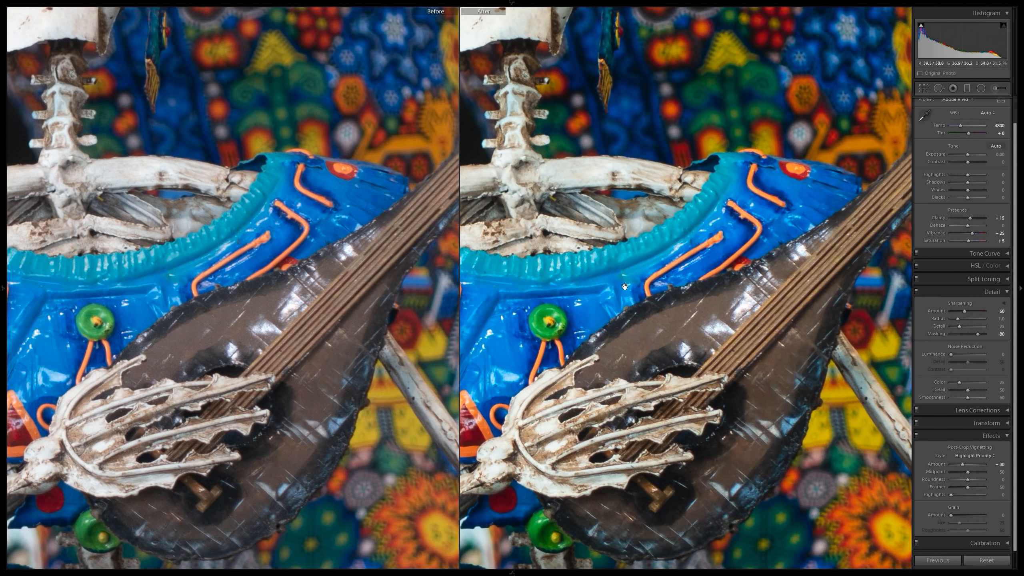
pyautogui.moveTo(626, 288); pyautogui.dragTo(711, 381)
pyautogui.click(711, 382)
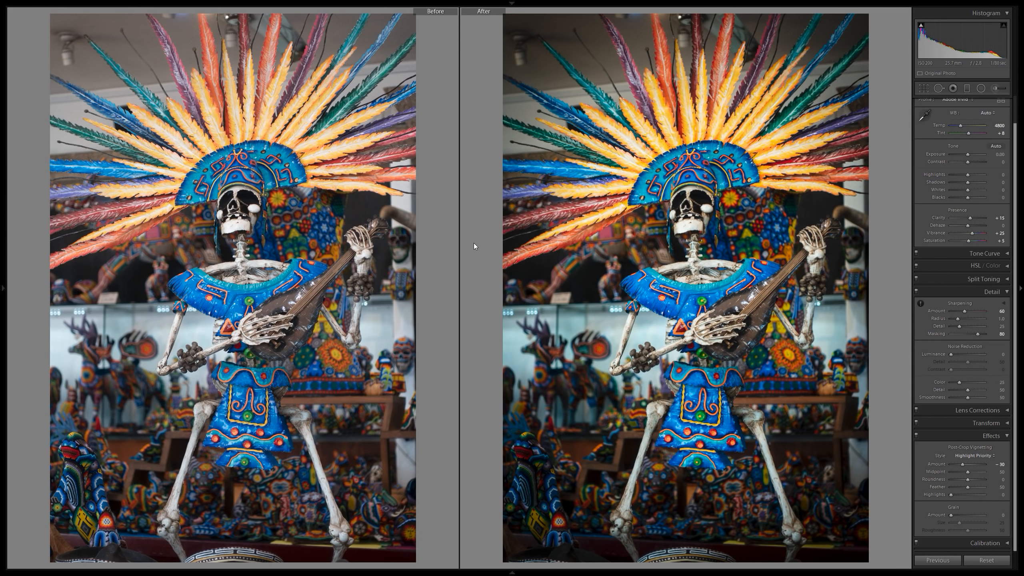
pyautogui.press('y')
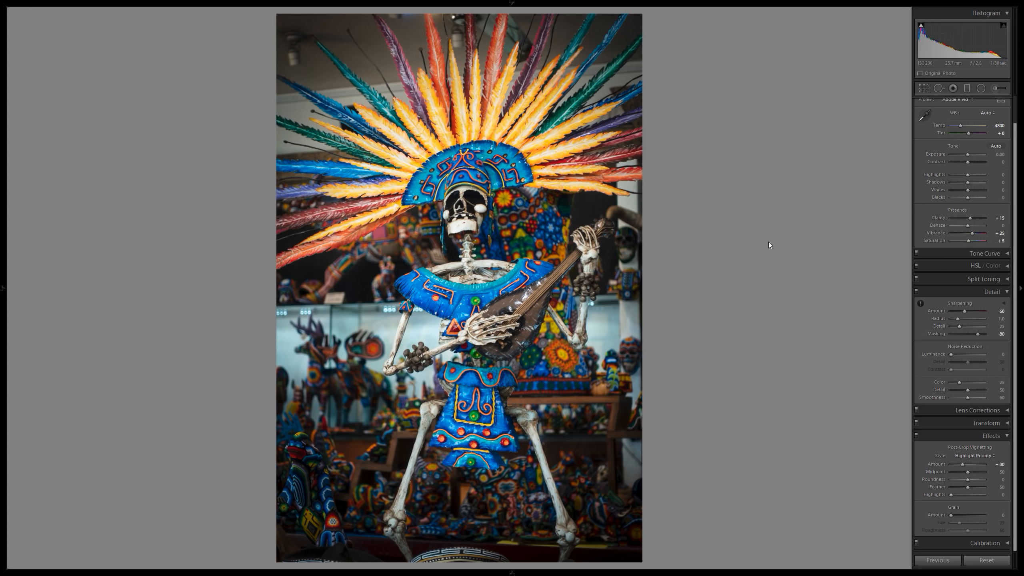
# Move on to the next photo, the tan puppy walking on concrete.
pyautogui.press('Right')
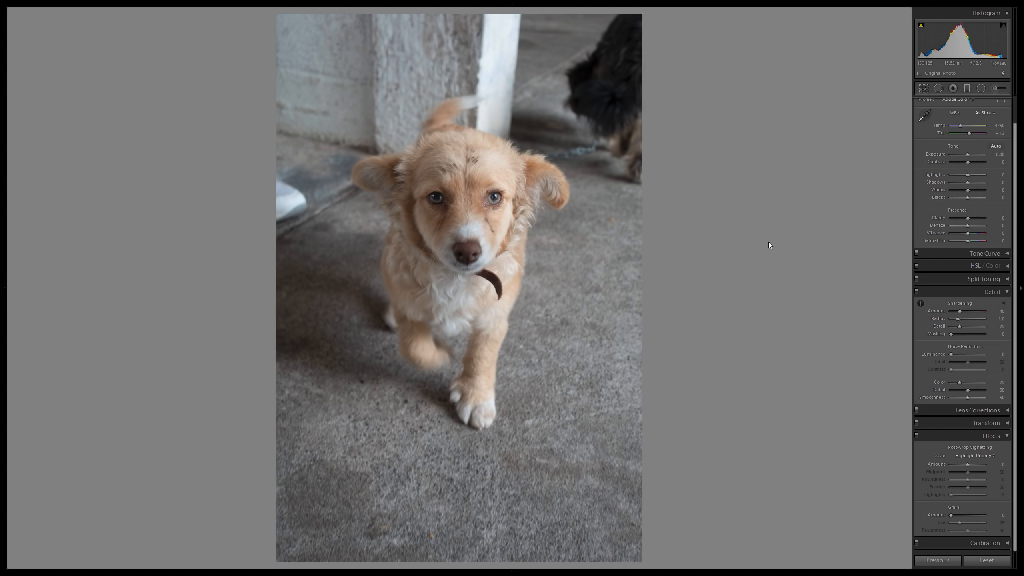
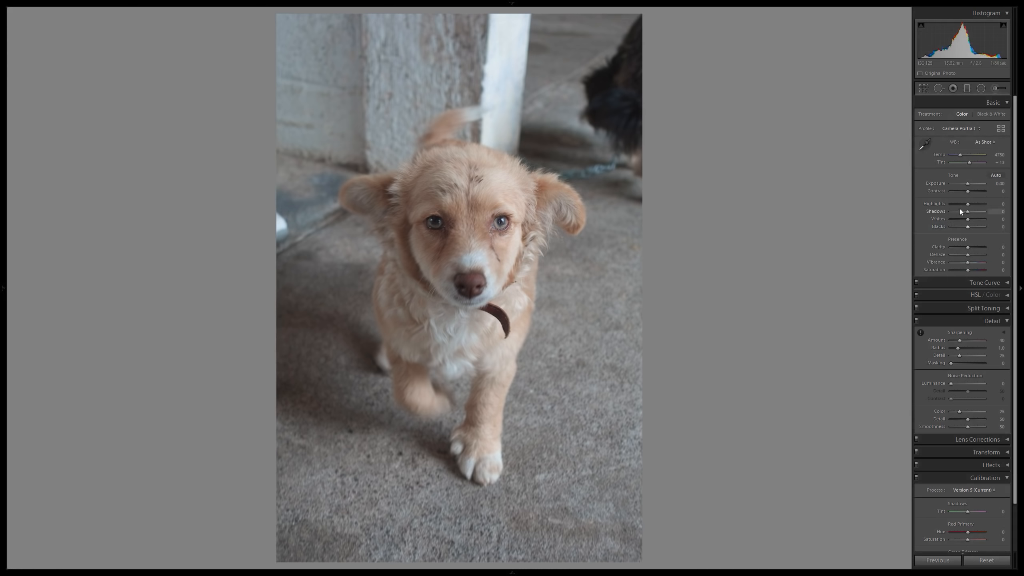
# Preview the Adobe Vivid profile on the puppy photo and settle on the Adobe Color profile.
pyautogui.click(956, 129)
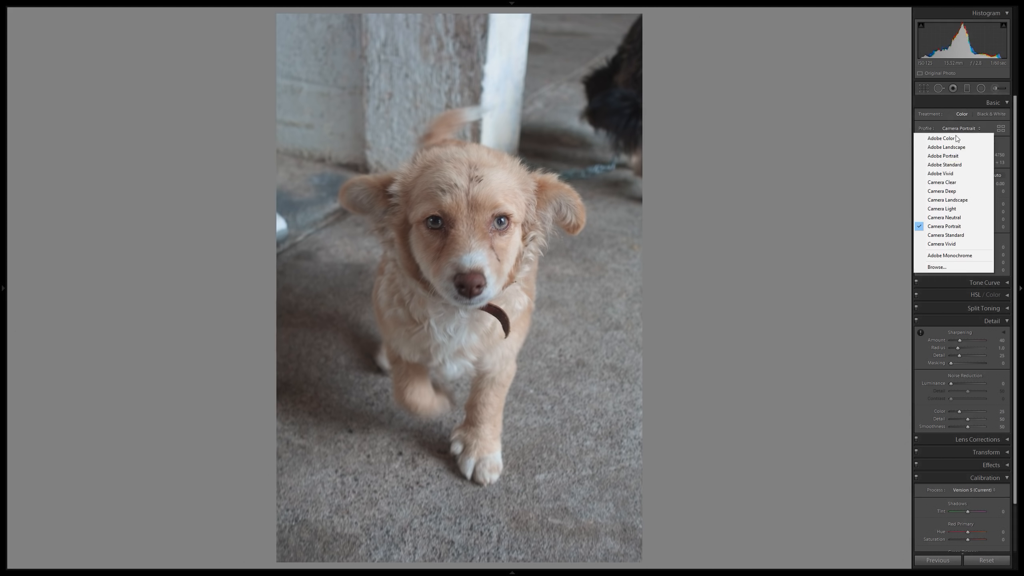
pyautogui.click(946, 175)
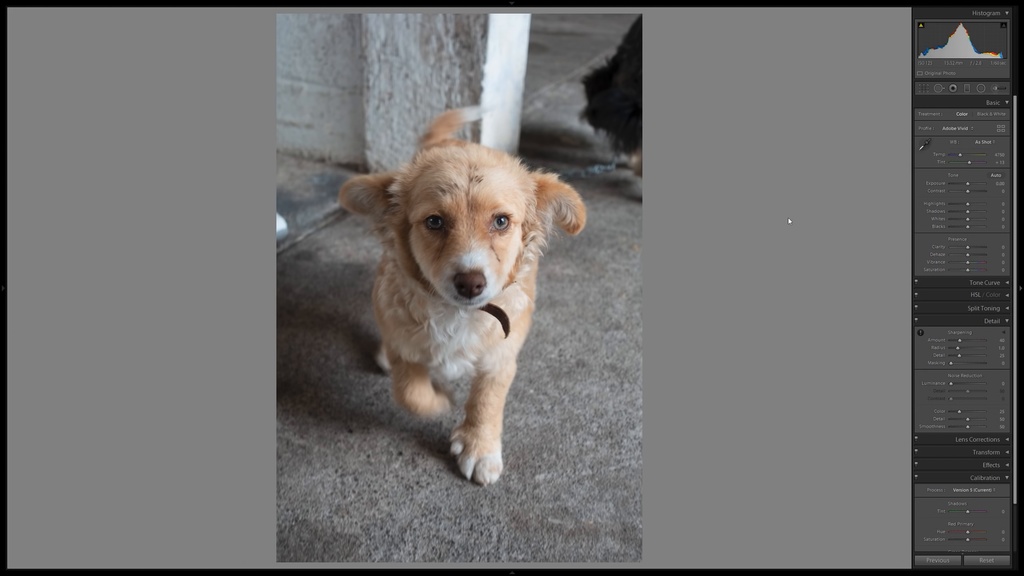
pyautogui.click(958, 129)
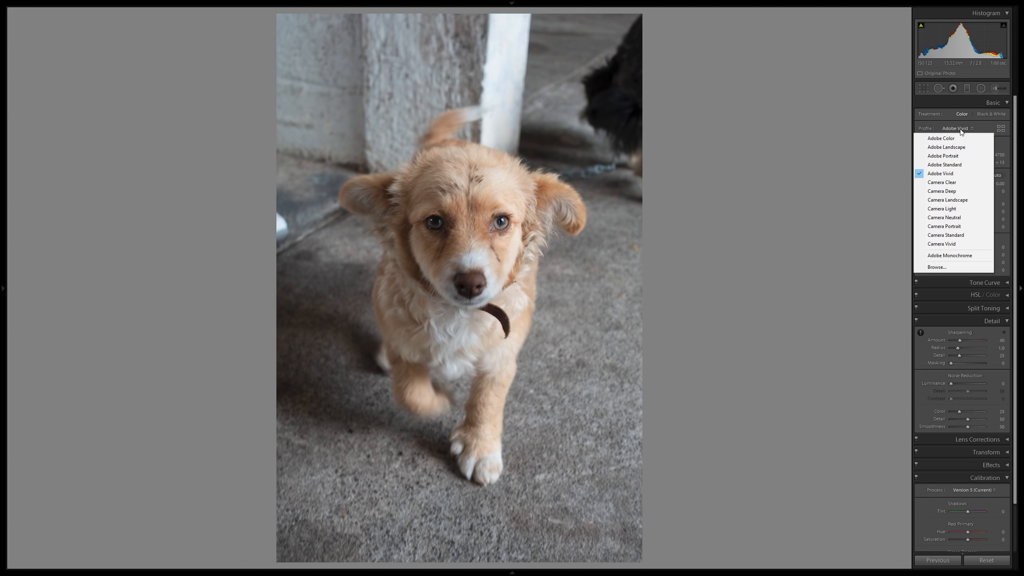
pyautogui.click(944, 136)
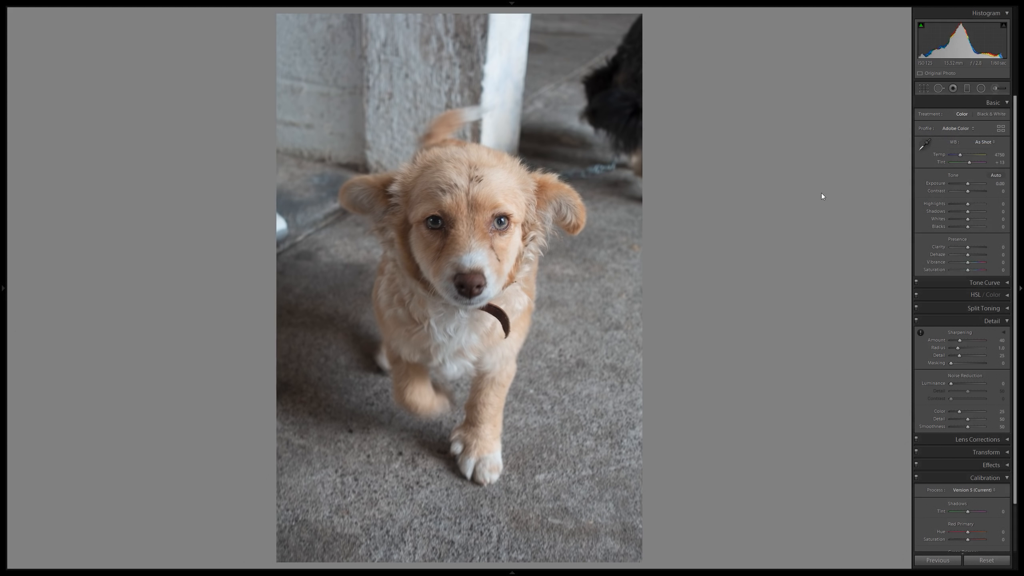
# Try the Adobe Standard profile on the puppy photo and switch back to Adobe Color.
pyautogui.click(959, 129)
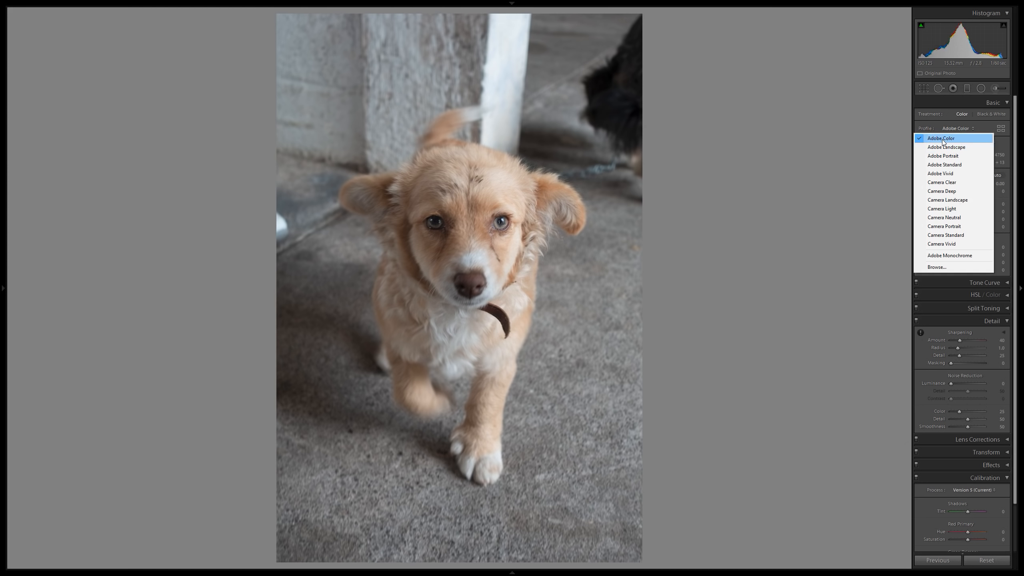
pyautogui.click(943, 164)
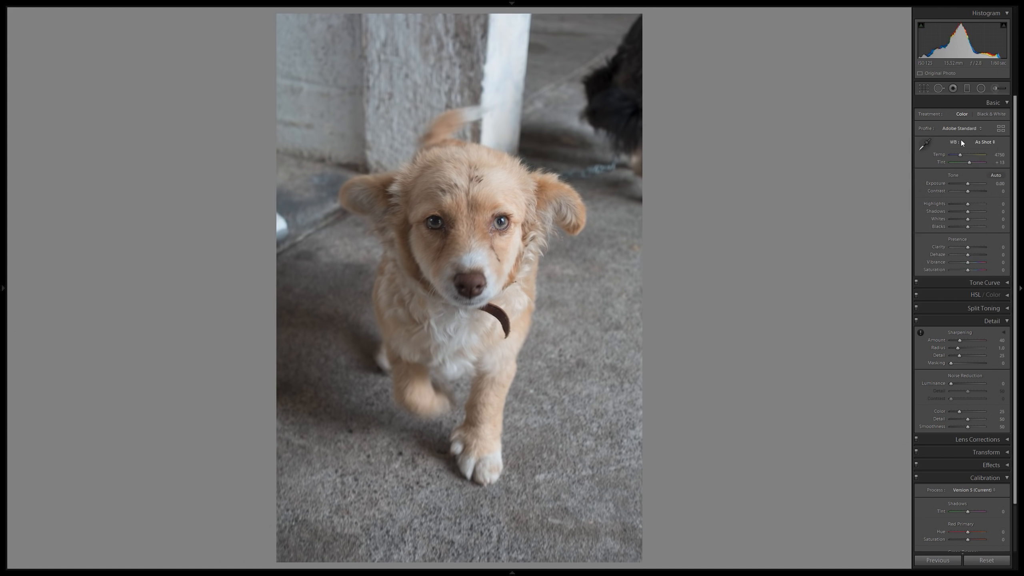
pyautogui.click(964, 129)
pyautogui.click(941, 139)
# Try the Camera Deep profile for comparison and return the puppy photo to Adobe Color.
pyautogui.click(960, 128)
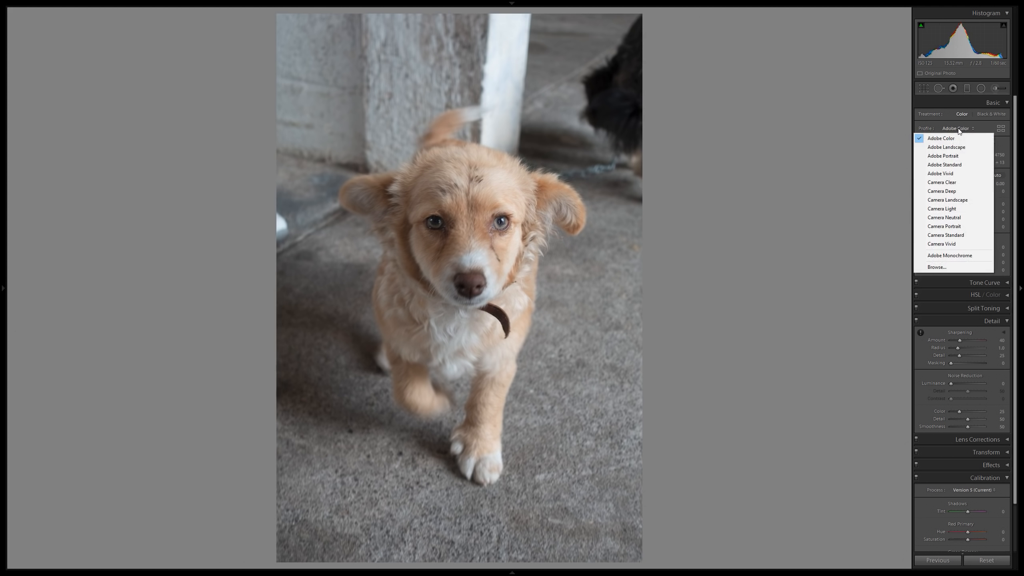
pyautogui.click(948, 191)
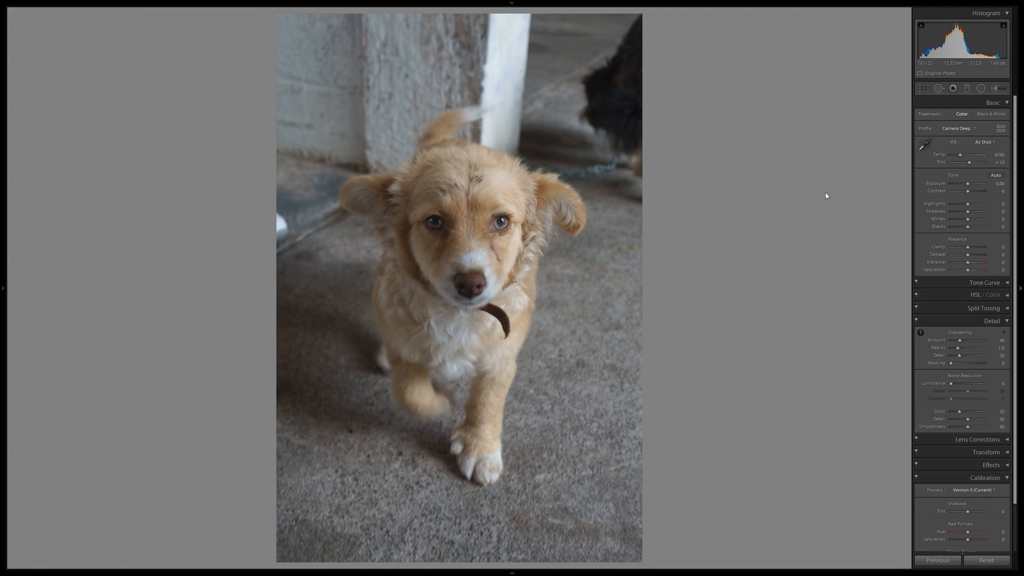
pyautogui.click(968, 128)
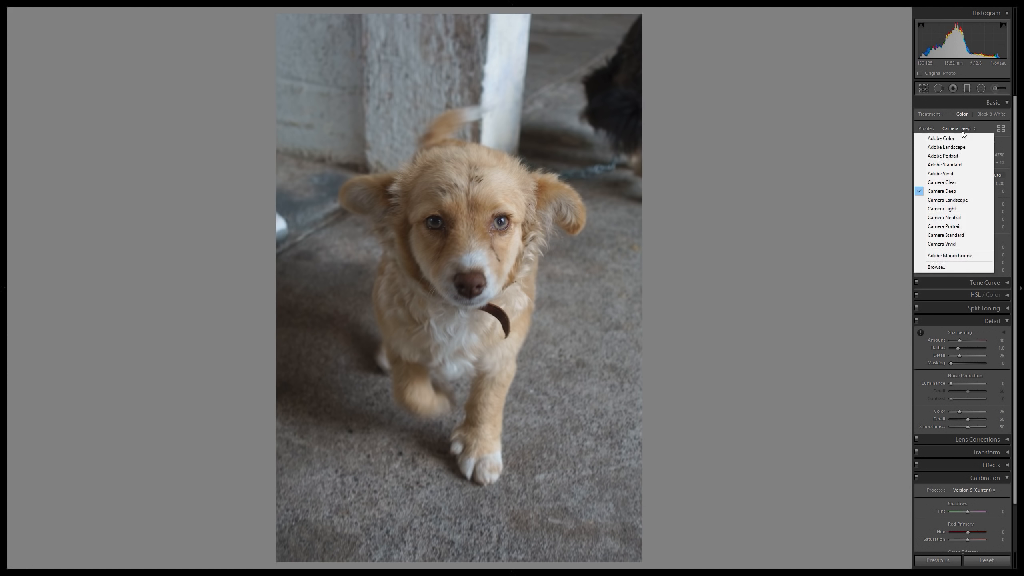
pyautogui.click(941, 138)
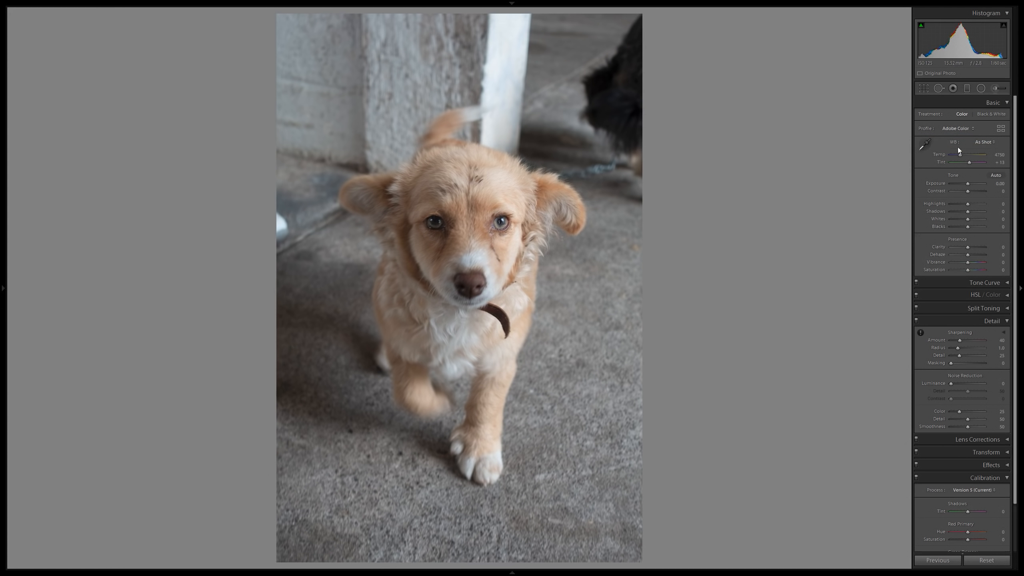
# Try the Auto white balance on the puppy photo and set it back to As Shot.
pyautogui.click(990, 141)
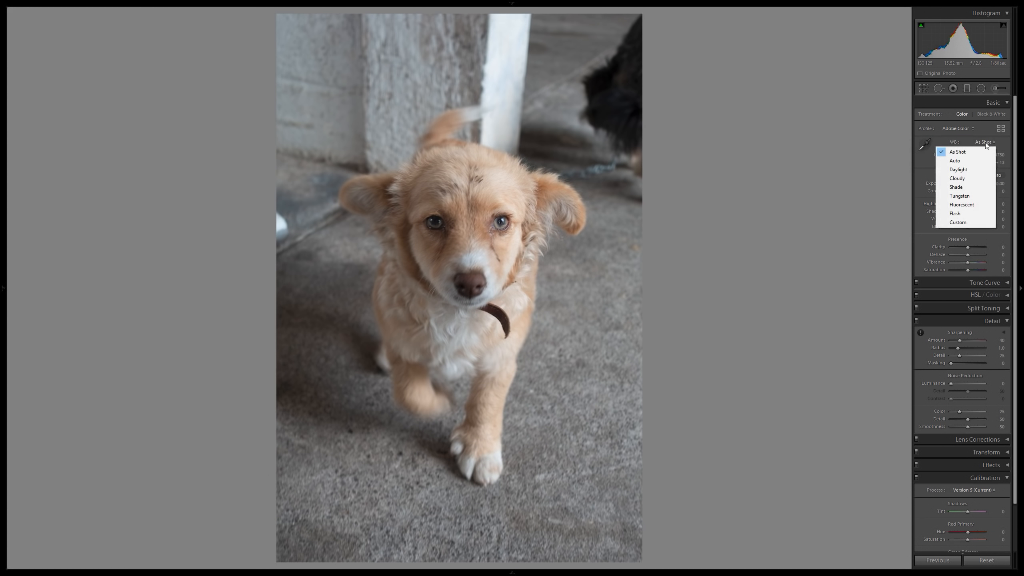
pyautogui.click(960, 161)
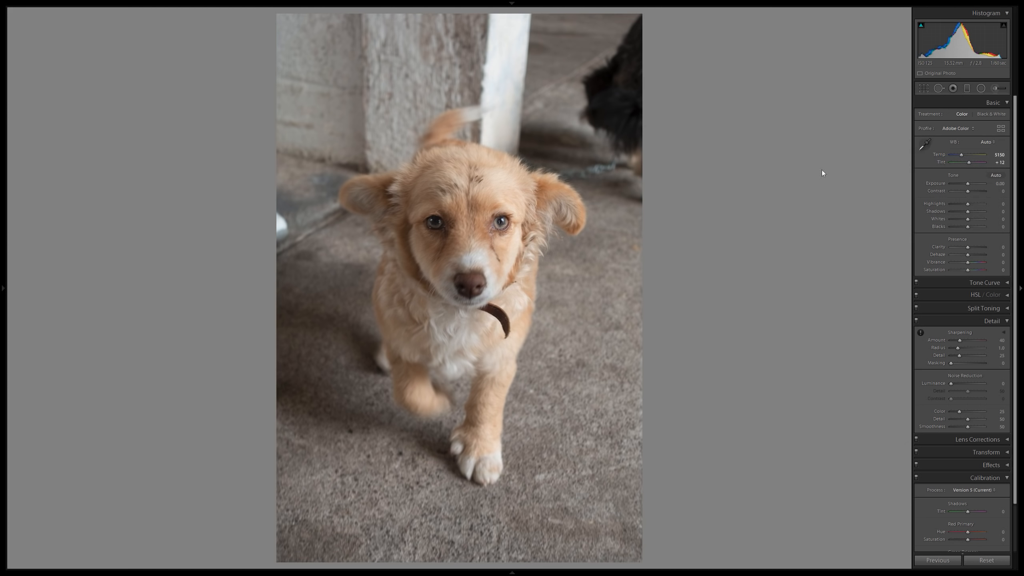
pyautogui.click(984, 142)
pyautogui.click(974, 146)
# Apply the automatic tone adjustments to the puppy photo and check the face up close before returning to the full photo.
pyautogui.click(998, 176)
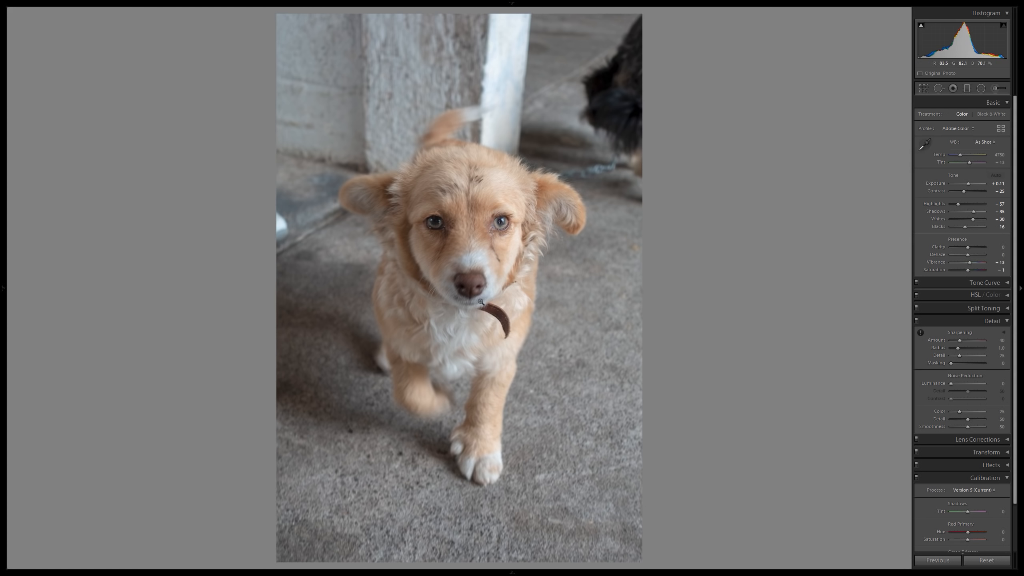
pyautogui.click(509, 280)
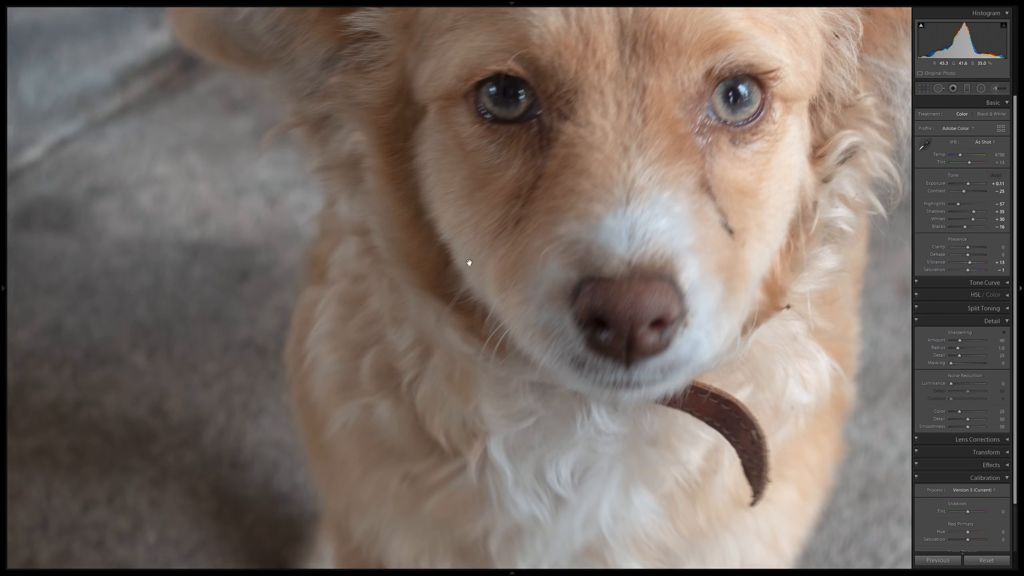
pyautogui.moveTo(420, 154); pyautogui.dragTo(446, 263)
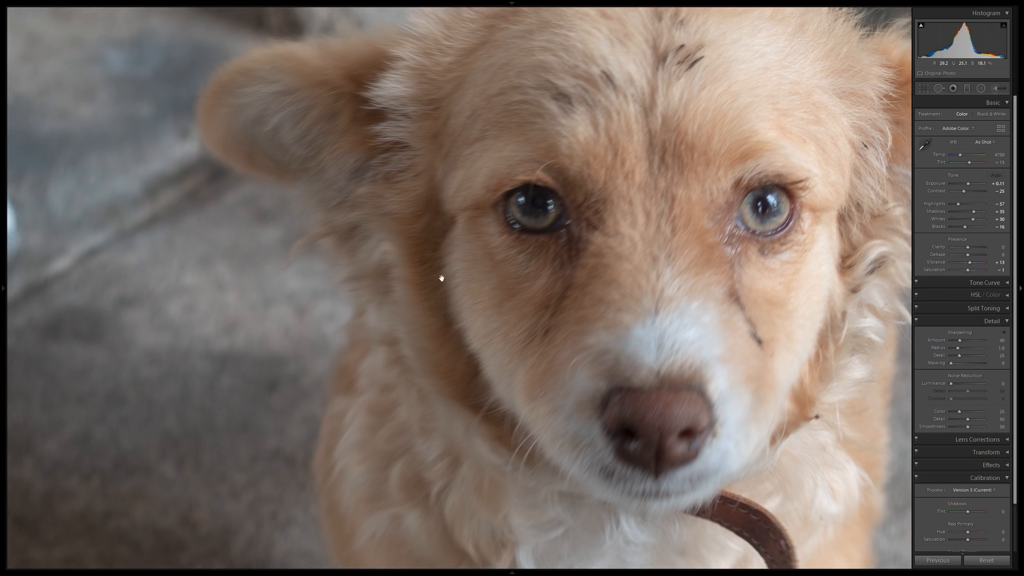
pyautogui.click(552, 306)
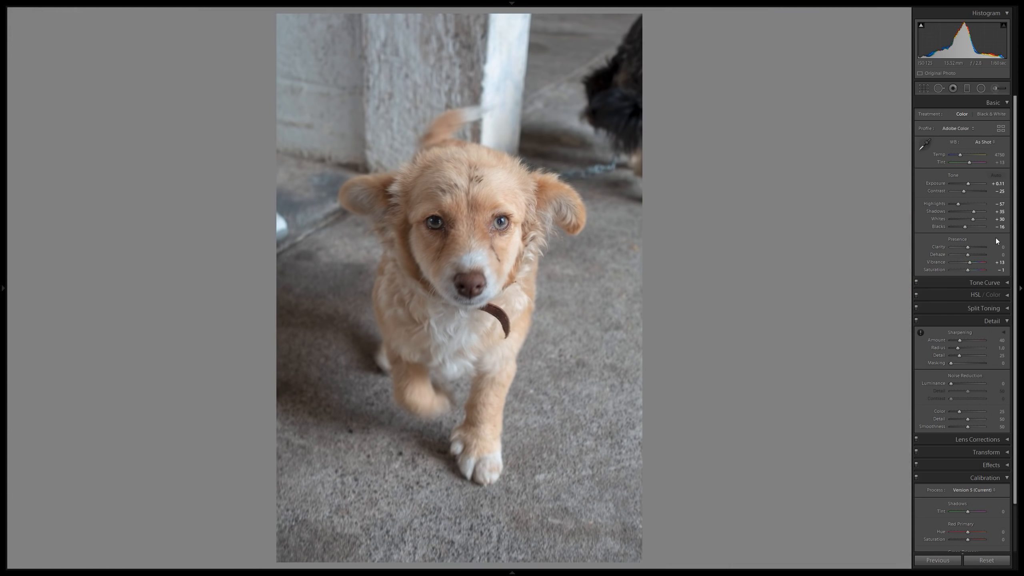
# Set the puppy photo's Clarity to 15 and Vibrance to 20.
pyautogui.click(1003, 247)
pyautogui.write('15')
pyautogui.press('Return')
pyautogui.click(1000, 262)
pyautogui.write('20')
pyautogui.press('Return')
# Examine the puppy's eyes, ears, forehead, chest fur and collar up close, and return to the full photo.
pyautogui.scroll(-2, 999, 280)
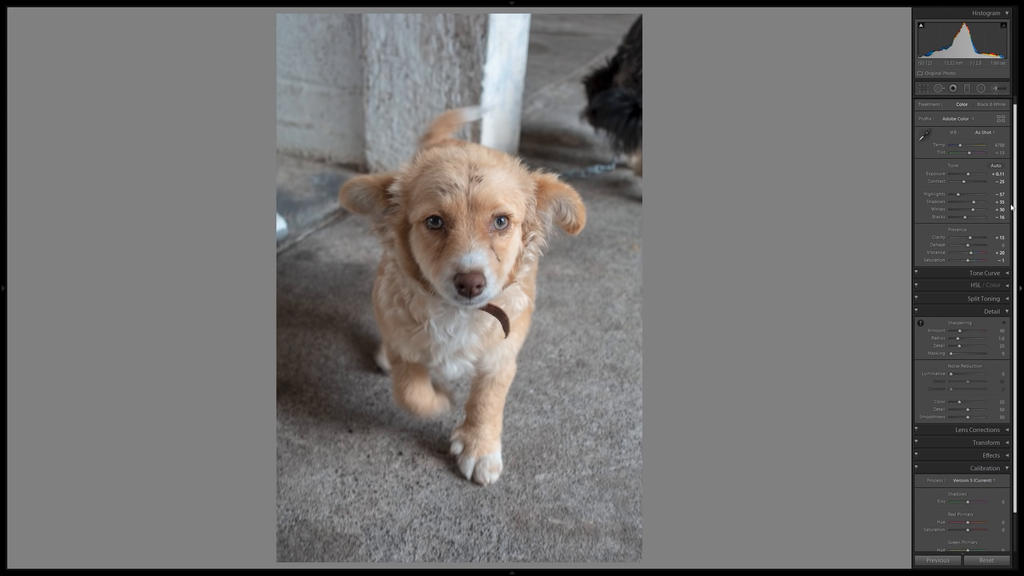
pyautogui.click(456, 277)
pyautogui.moveTo(617, 195); pyautogui.dragTo(677, 307)
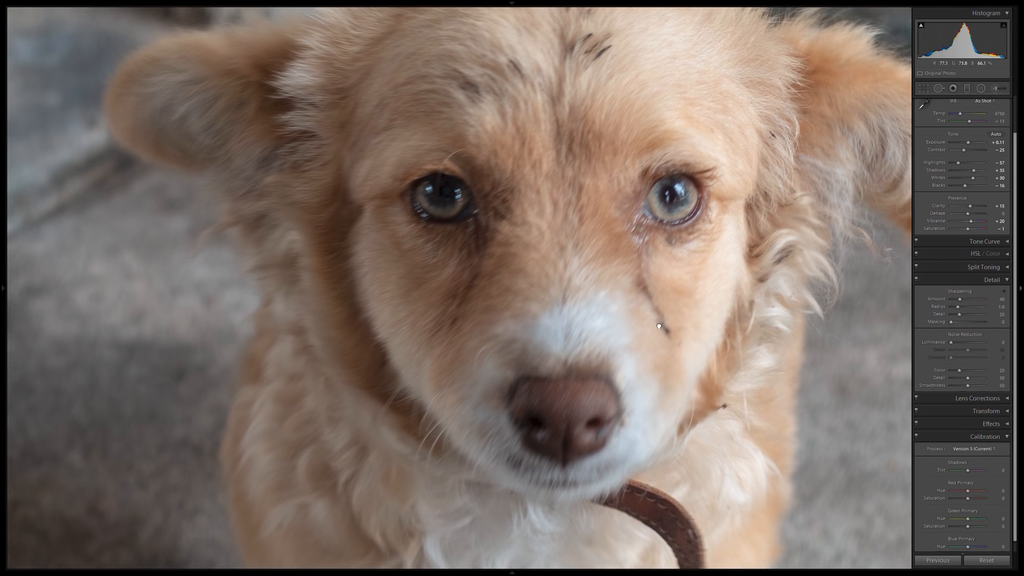
pyautogui.moveTo(643, 216); pyautogui.dragTo(662, 264)
pyautogui.moveTo(726, 219); pyautogui.dragTo(741, 279)
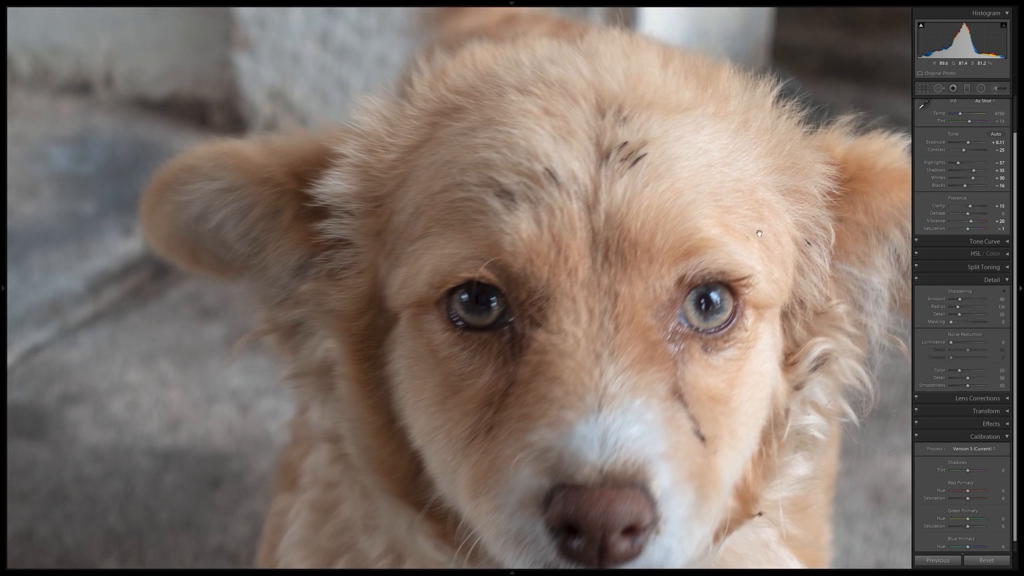
pyautogui.click(373, 266)
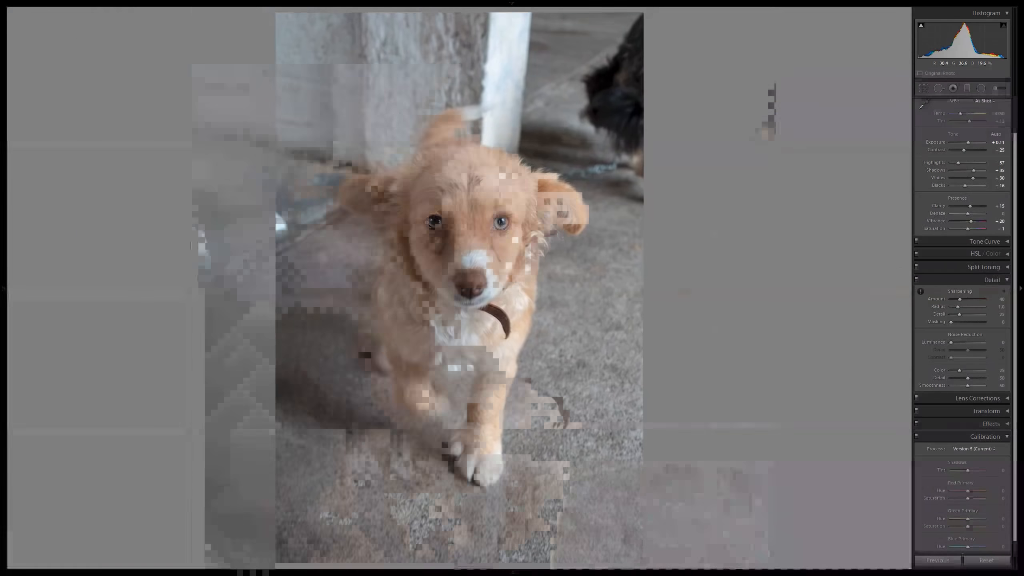
pyautogui.click(409, 254)
pyautogui.moveTo(402, 403); pyautogui.dragTo(372, 260)
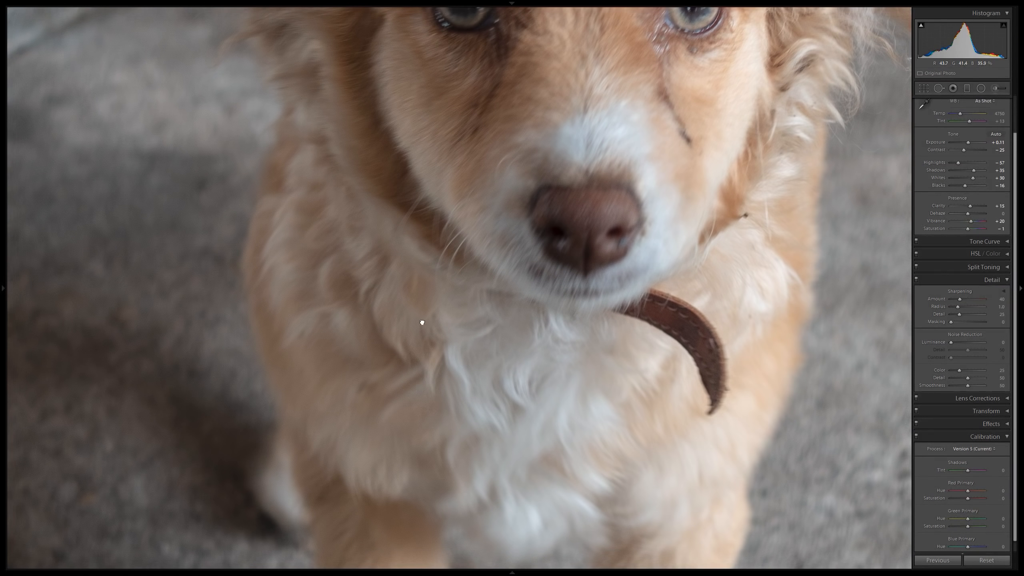
pyautogui.moveTo(420, 323); pyautogui.dragTo(397, 400)
pyautogui.moveTo(398, 197); pyautogui.dragTo(378, 338)
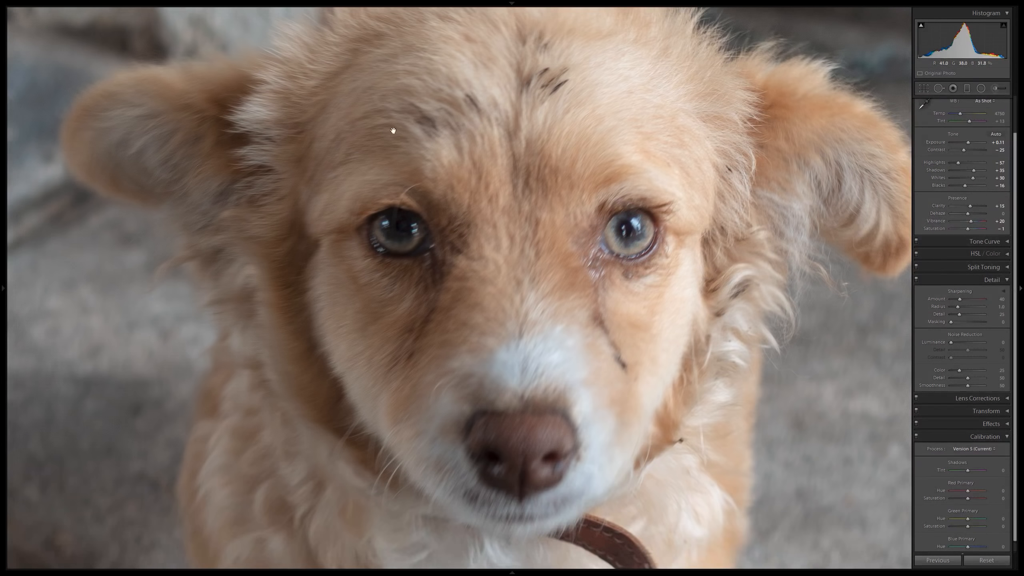
pyautogui.moveTo(474, 115); pyautogui.dragTo(419, 195)
pyautogui.moveTo(449, 347); pyautogui.dragTo(395, 212)
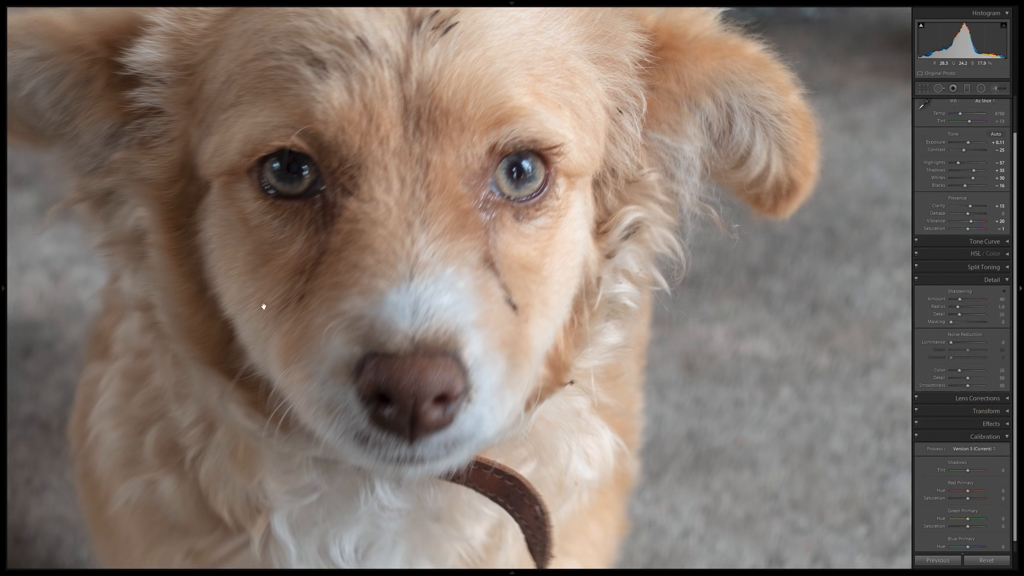
pyautogui.moveTo(415, 135); pyautogui.dragTo(244, 269)
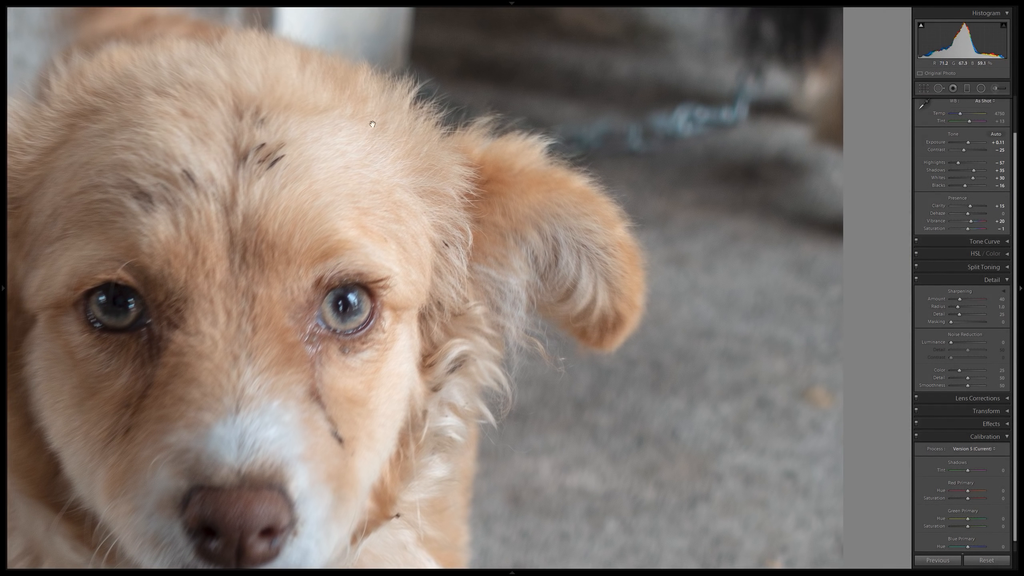
pyautogui.moveTo(392, 110); pyautogui.dragTo(400, 108)
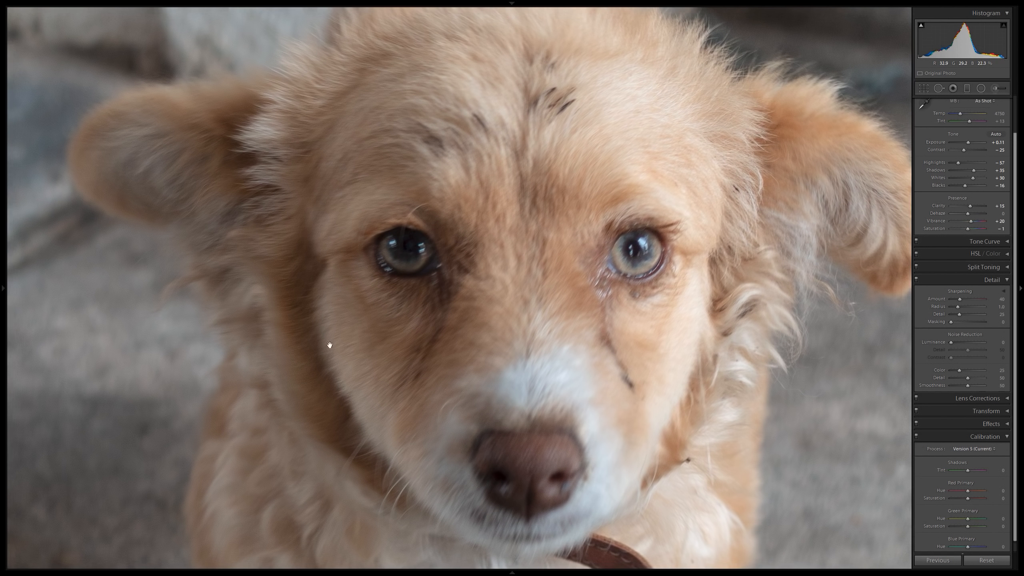
pyautogui.click(400, 328)
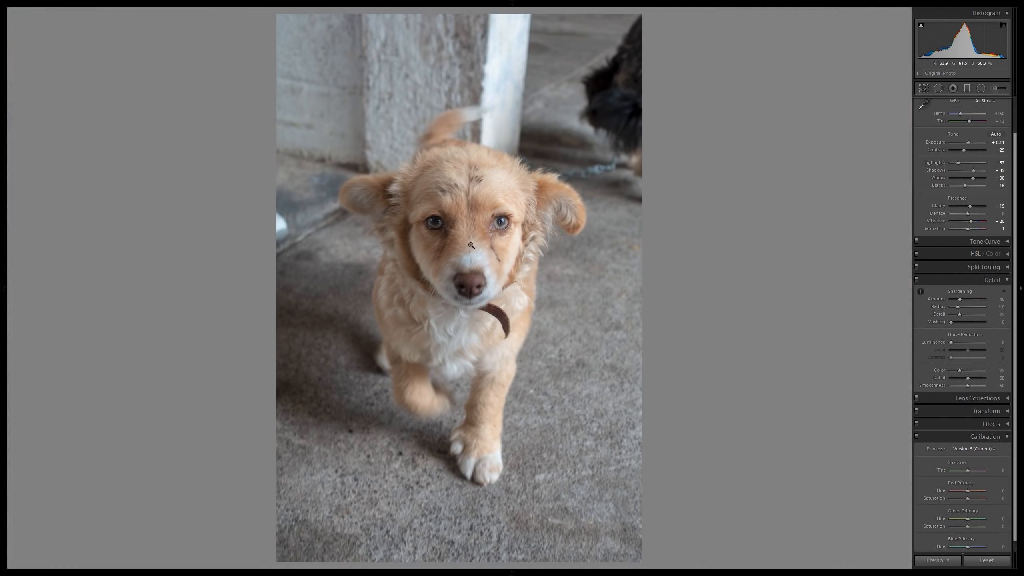
# Examine the head, tail, background wall, concrete floor and front legs up close, and return to the full photo.
pyautogui.click(460, 181)
pyautogui.moveTo(428, 194); pyautogui.dragTo(409, 204)
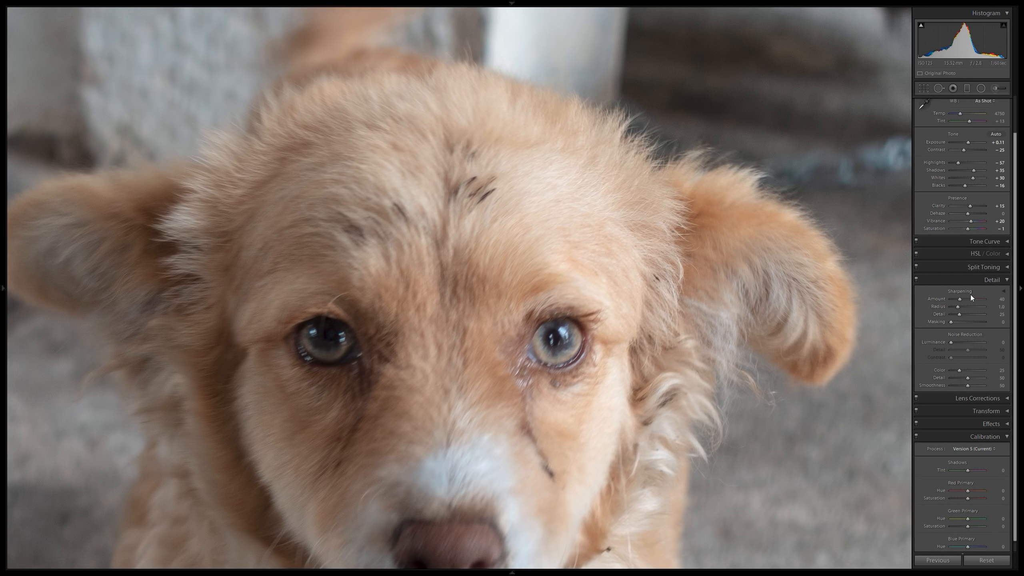
pyautogui.moveTo(809, 161); pyautogui.dragTo(549, 363)
pyautogui.moveTo(566, 200); pyautogui.dragTo(799, 222)
pyautogui.moveTo(559, 249); pyautogui.dragTo(688, 249)
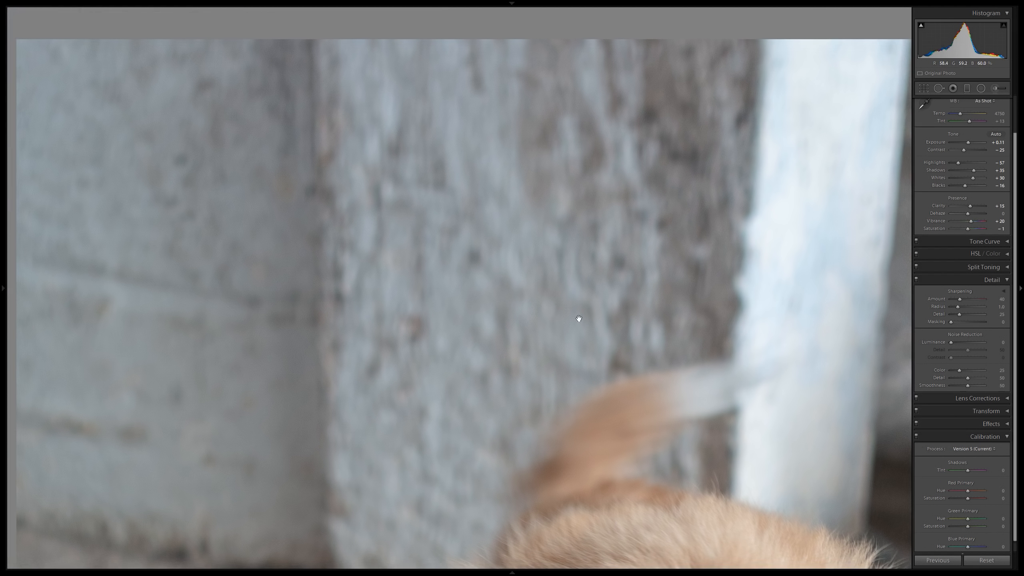
pyautogui.moveTo(342, 217); pyautogui.dragTo(606, 208)
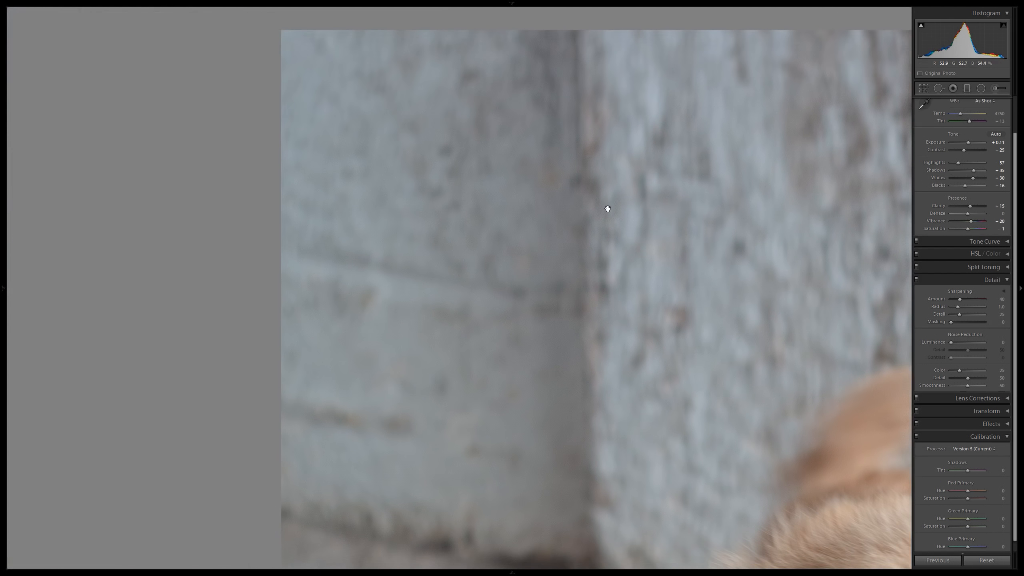
pyautogui.moveTo(516, 383); pyautogui.dragTo(516, 44)
pyautogui.moveTo(445, 351); pyautogui.dragTo(420, 24)
pyautogui.moveTo(448, 347); pyautogui.dragTo(386, 69)
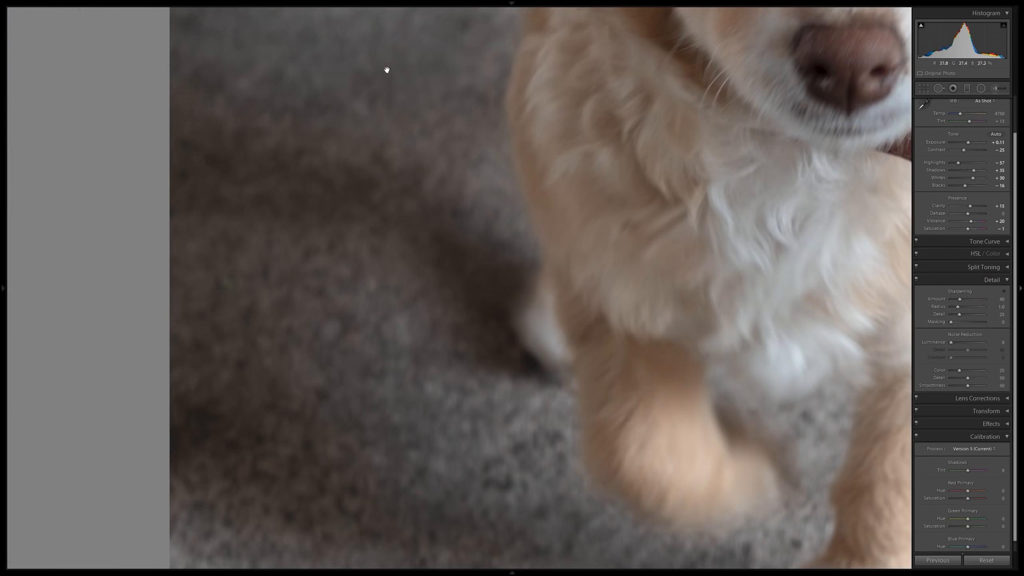
pyautogui.moveTo(457, 328); pyautogui.dragTo(360, 73)
pyautogui.moveTo(466, 279); pyautogui.dragTo(150, 402)
pyautogui.click(567, 124)
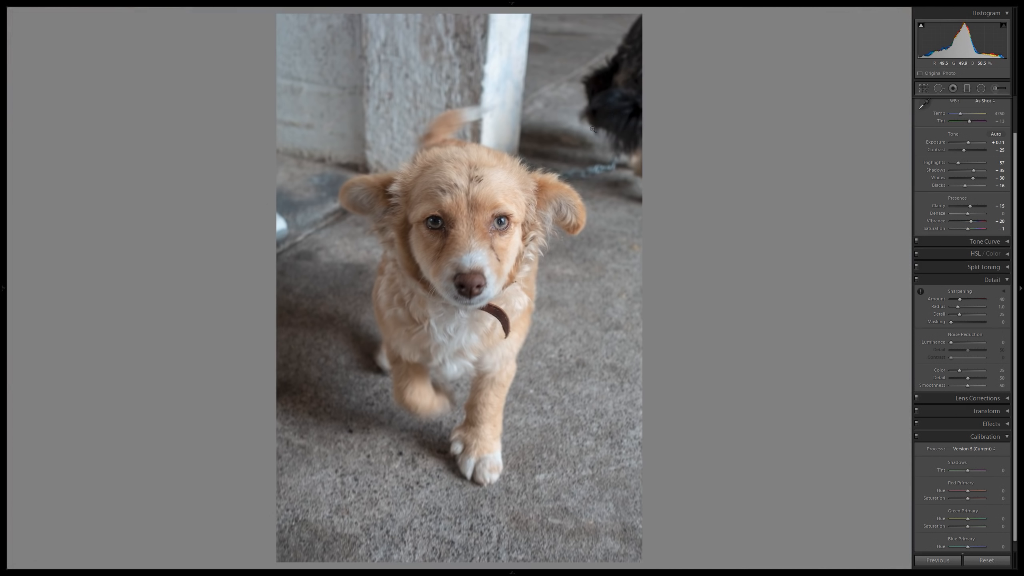
# Set the puppy photo's sharpening Amount to 70.
pyautogui.click(998, 299)
pyautogui.write('70')
pyautogui.press('Return')
# Compare the puppy's face up close with and without the sharpening by undoing and redoing it, leaving it applied.
pyautogui.click(491, 205)
pyautogui.moveTo(443, 180); pyautogui.dragTo(437, 212)
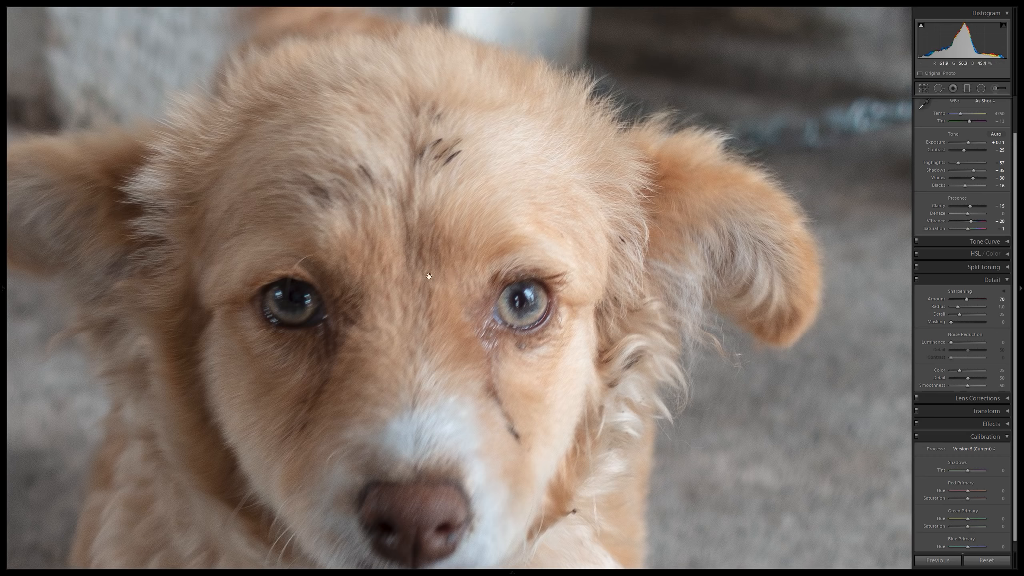
pyautogui.hotkey('ctrl', 'z')
pyautogui.hotkey('ctrl', 'y')
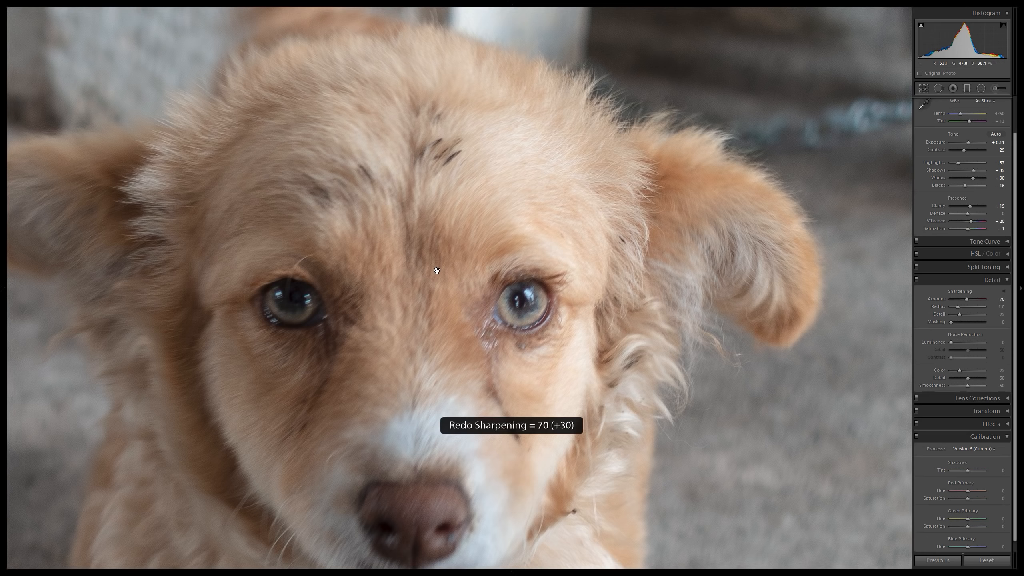
pyautogui.hotkey('ctrl', 'z')
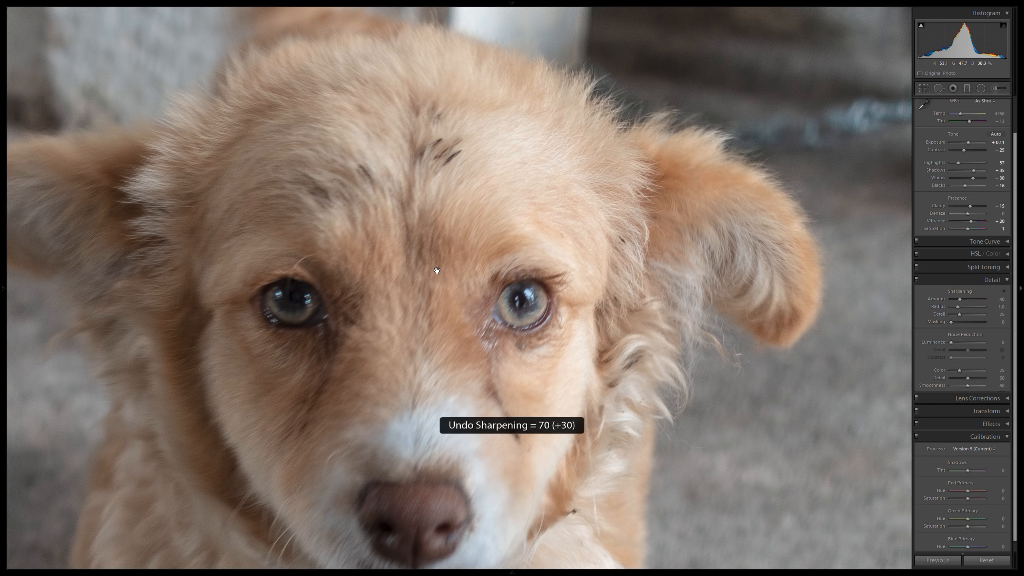
pyautogui.hotkey('ctrl', 'y')
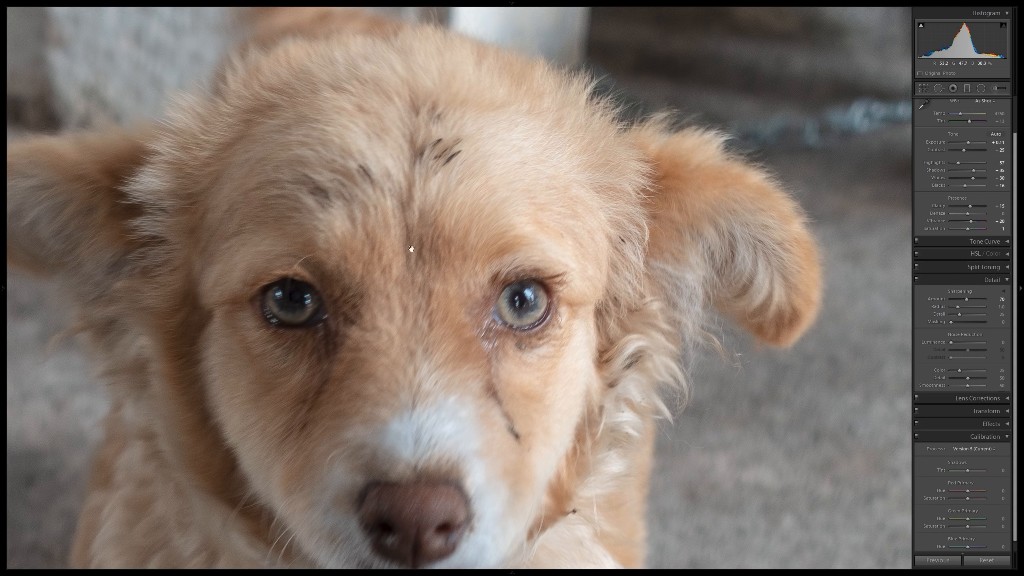
# Try a sharpening Amount of 100 on the puppy photo and examine the eyes, forehead, ears and tail up close.
pyautogui.click(379, 184)
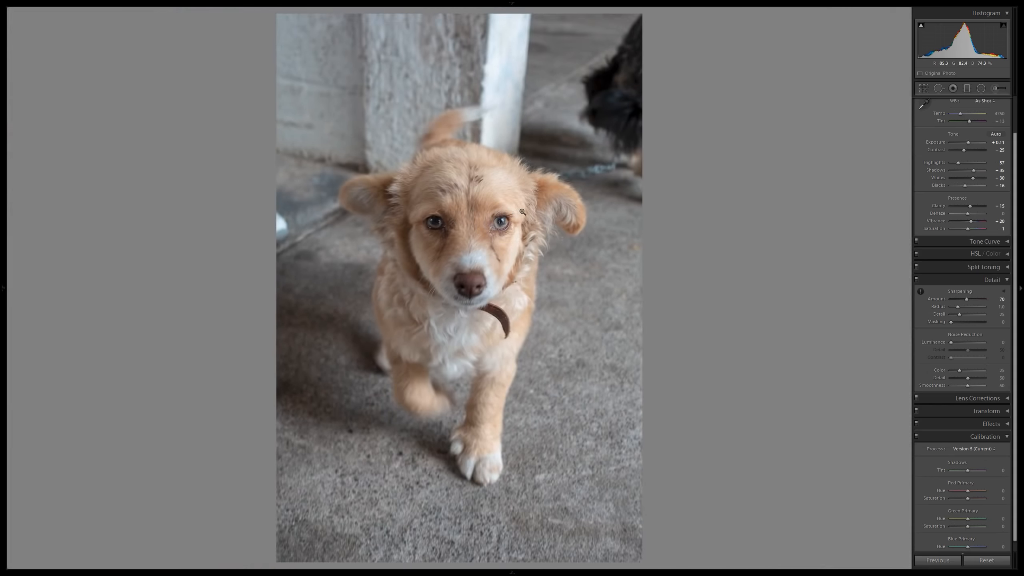
pyautogui.click(1003, 299)
pyautogui.press('Return')
pyautogui.click(484, 238)
pyautogui.moveTo(636, 202); pyautogui.dragTo(557, 327)
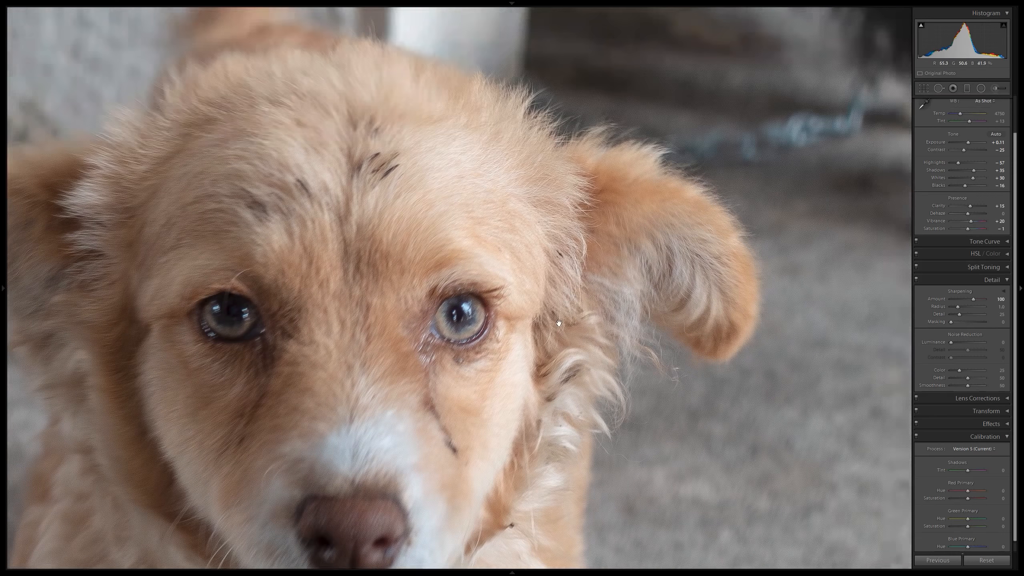
pyautogui.moveTo(439, 245); pyautogui.dragTo(653, 319)
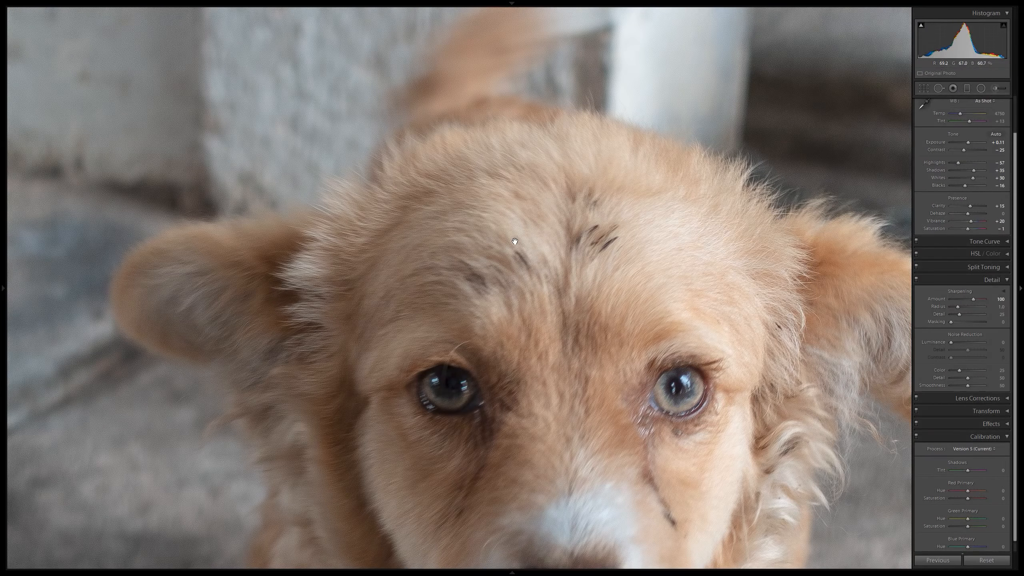
pyautogui.moveTo(409, 241); pyautogui.dragTo(424, 255)
pyautogui.moveTo(559, 253); pyautogui.dragTo(440, 241)
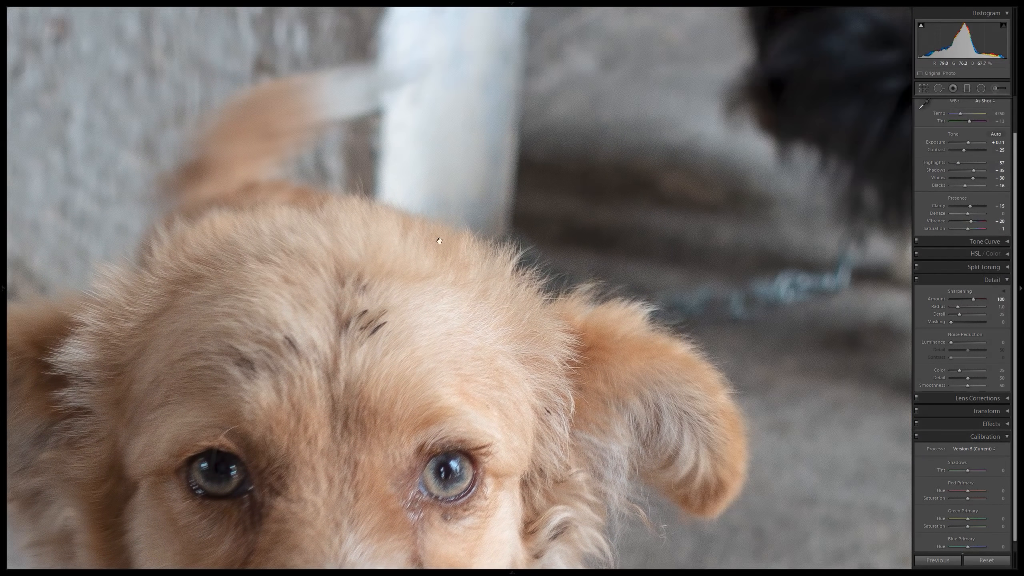
pyautogui.moveTo(401, 308); pyautogui.dragTo(353, 208)
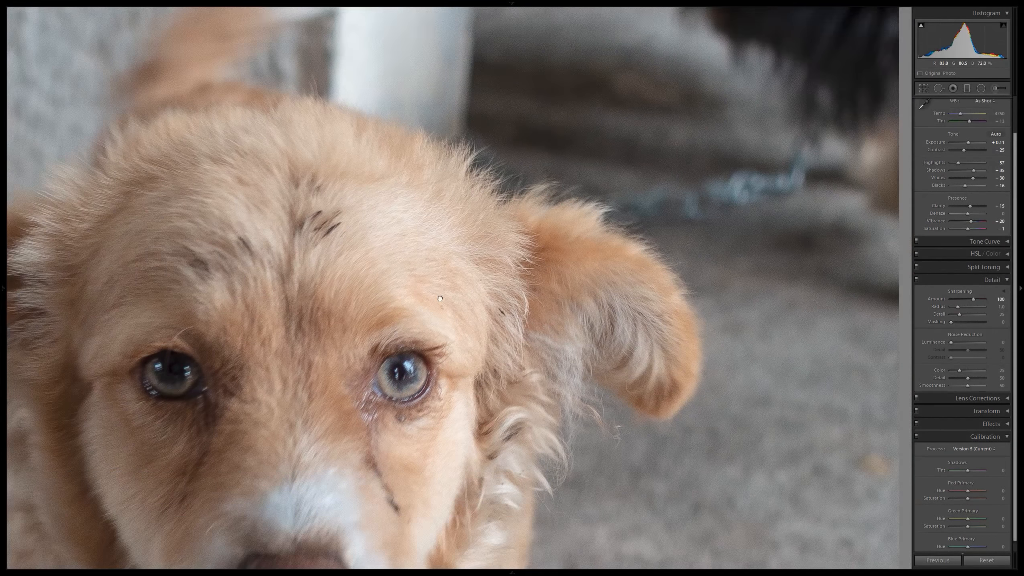
pyautogui.moveTo(434, 307); pyautogui.dragTo(391, 205)
pyautogui.click(522, 305)
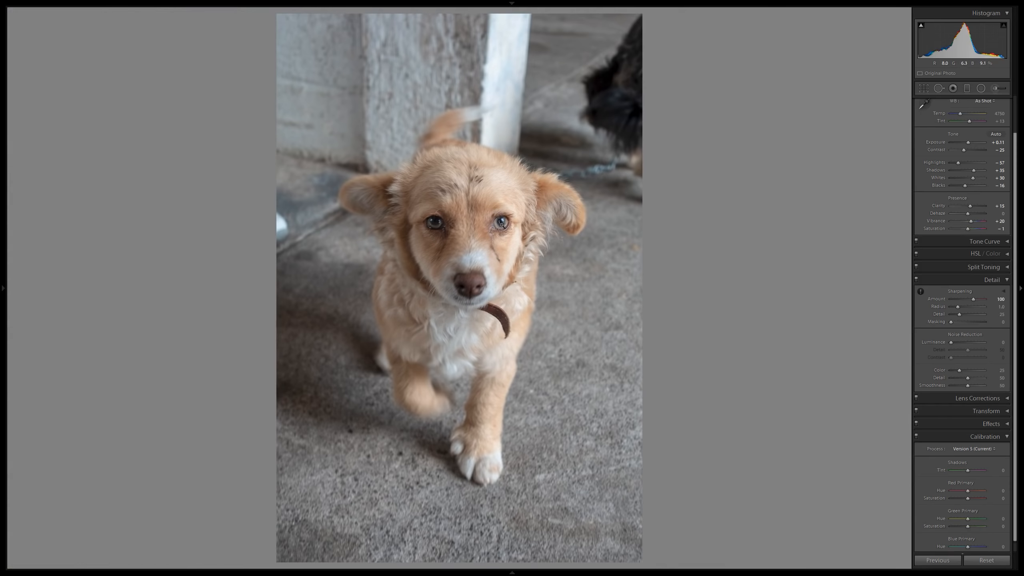
# Set the puppy photo's sharpening Amount to 80 and its Masking to 60.
pyautogui.click(500, 223)
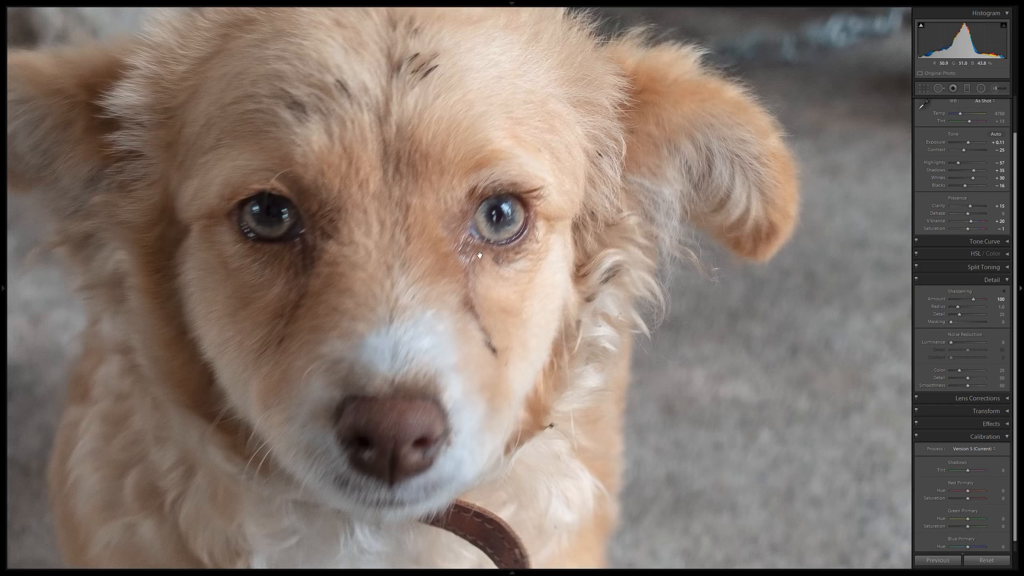
pyautogui.click(996, 299)
pyautogui.write('80')
pyautogui.press('Return')
pyautogui.click(585, 251)
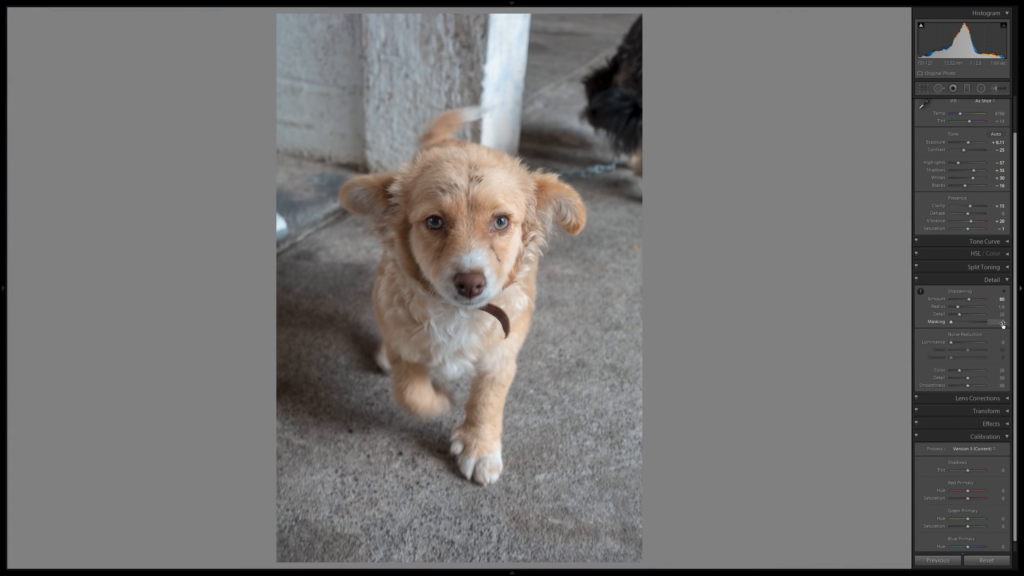
pyautogui.moveTo(1004, 325); pyautogui.dragTo(1018, 325)
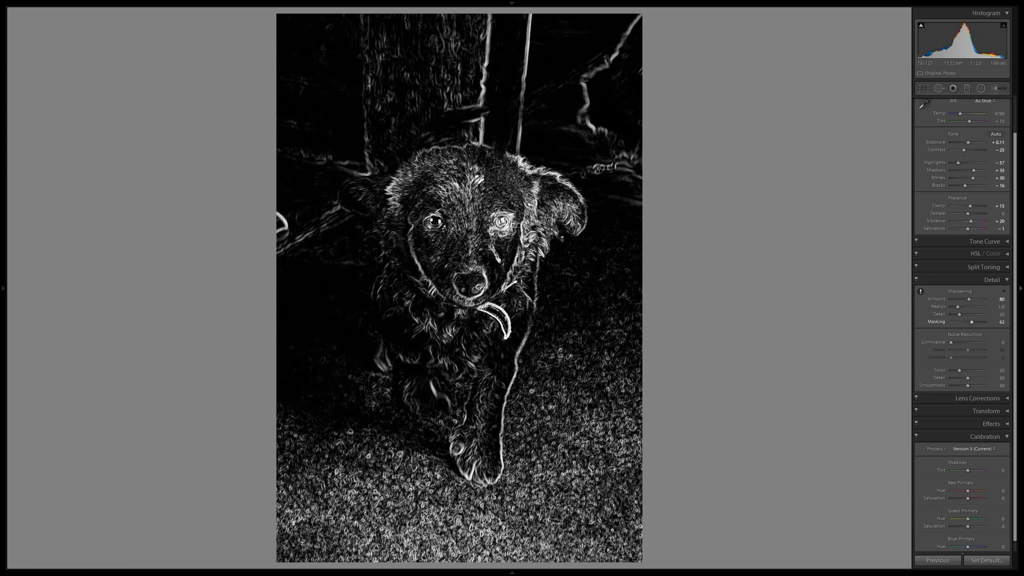
pyautogui.moveTo(971, 321); pyautogui.dragTo(972, 321)
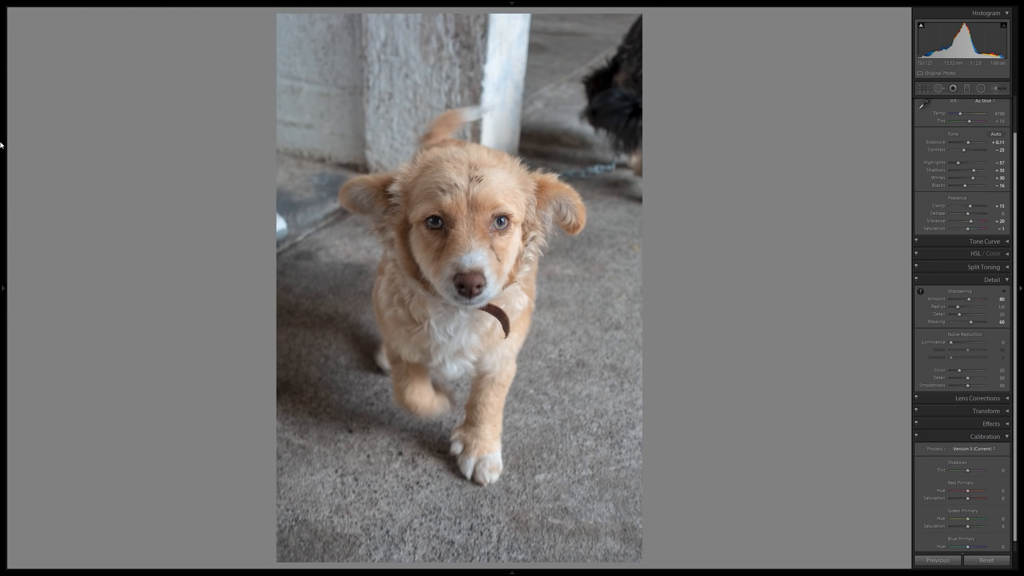
# Apply the Vignetting - Heavy preset to the puppy photo and compare the before and after versions side by side.
pyautogui.moveTo(1, 146)
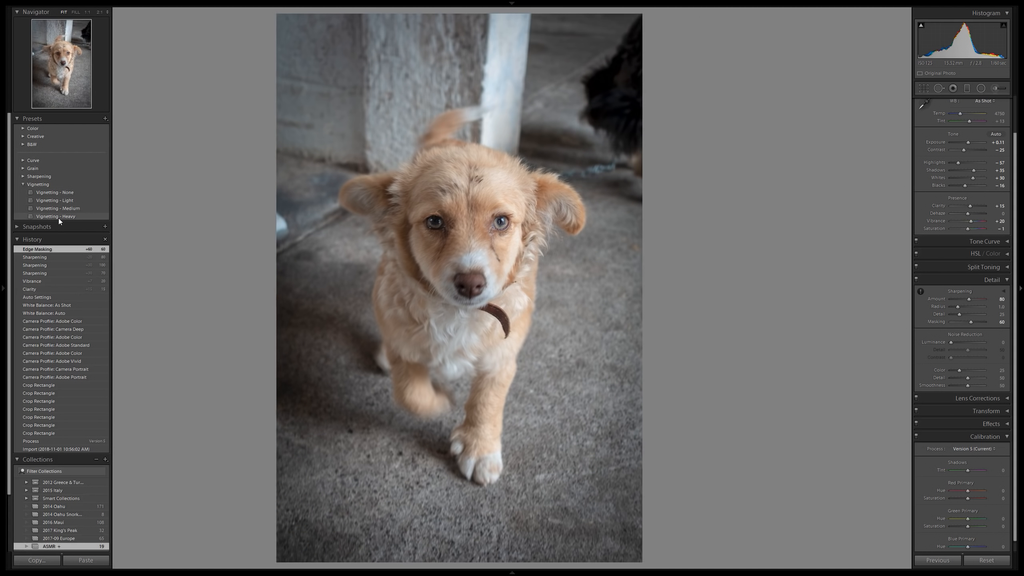
pyautogui.click(59, 218)
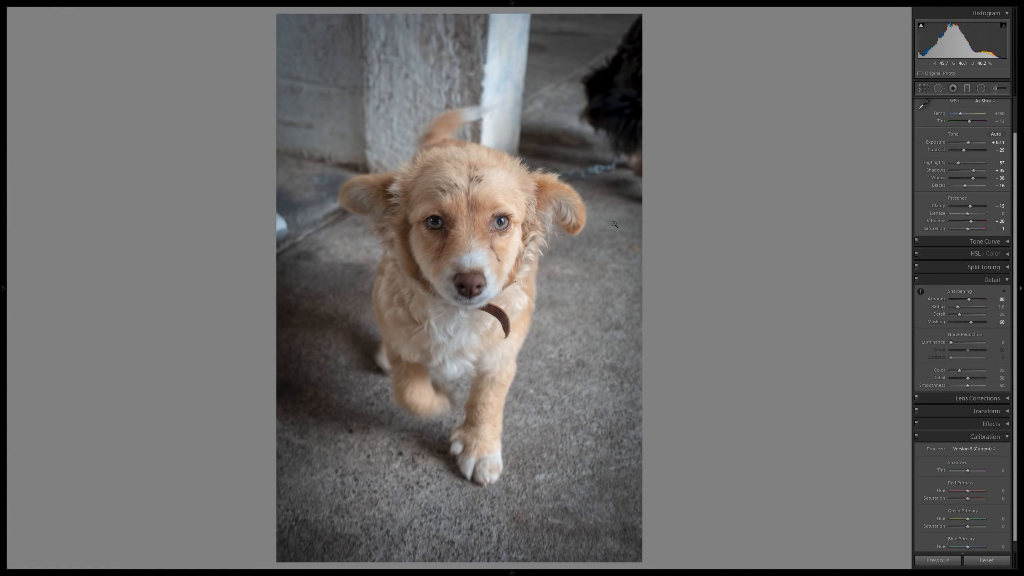
pyautogui.press('y')
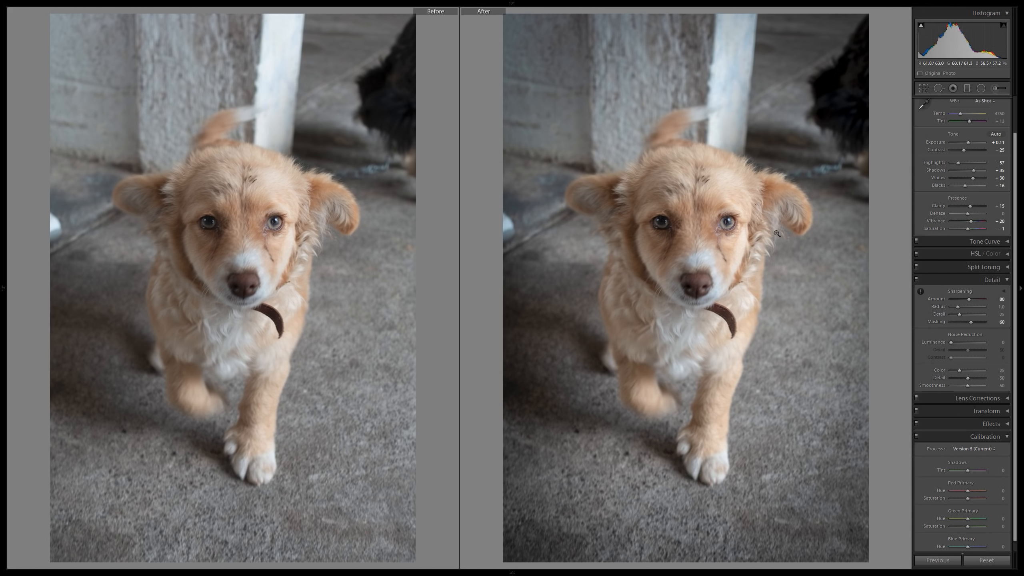
pyautogui.press('y')
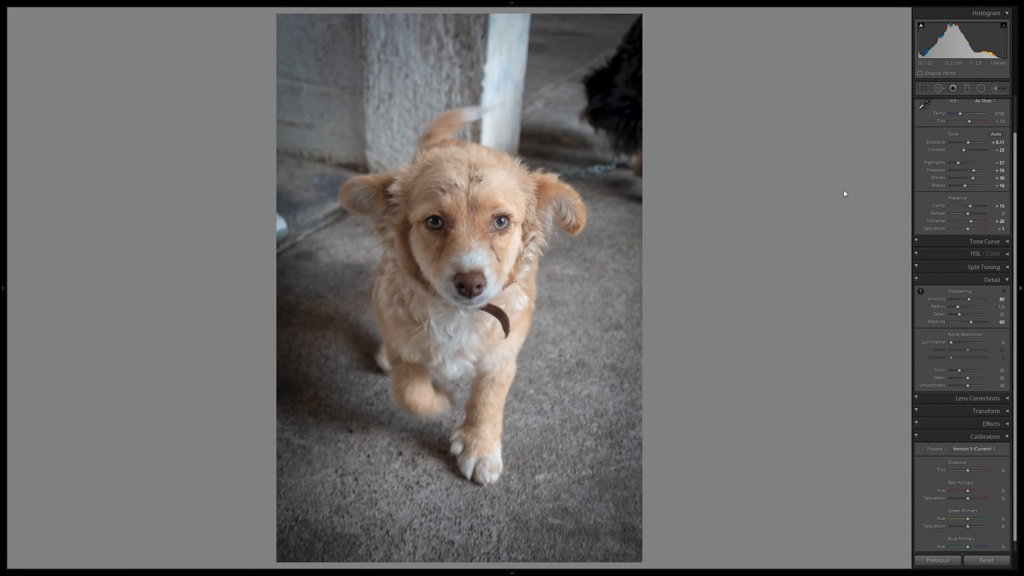
# Set the puppy photo's profile to Adobe Vivid, check the head up close and compare the before and after versions.
pyautogui.scroll(3, 985, 185)
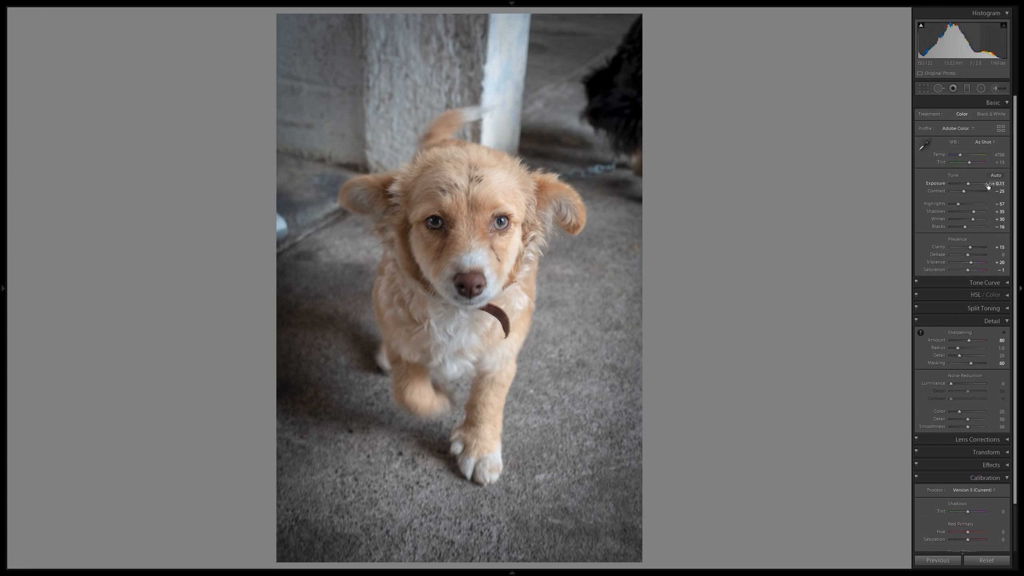
pyautogui.click(960, 127)
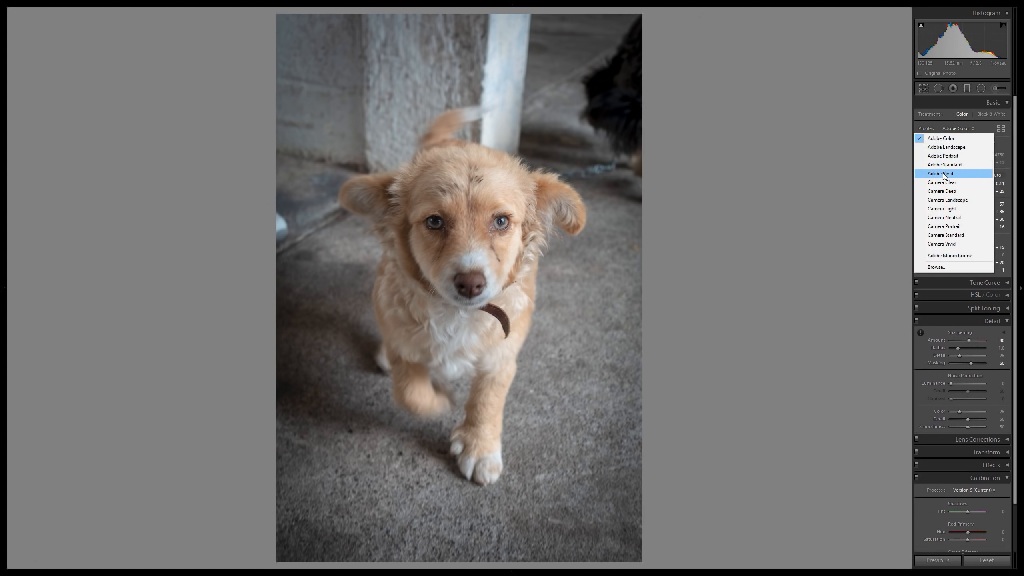
pyautogui.click(943, 174)
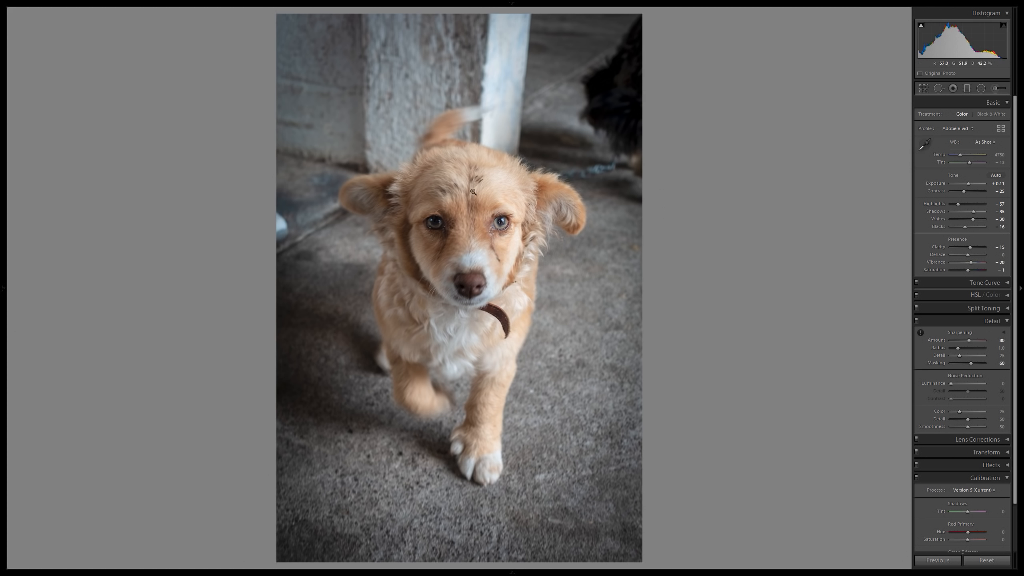
pyautogui.click(463, 162)
pyautogui.moveTo(491, 180); pyautogui.dragTo(426, 93)
pyautogui.click(524, 303)
pyautogui.press('y')
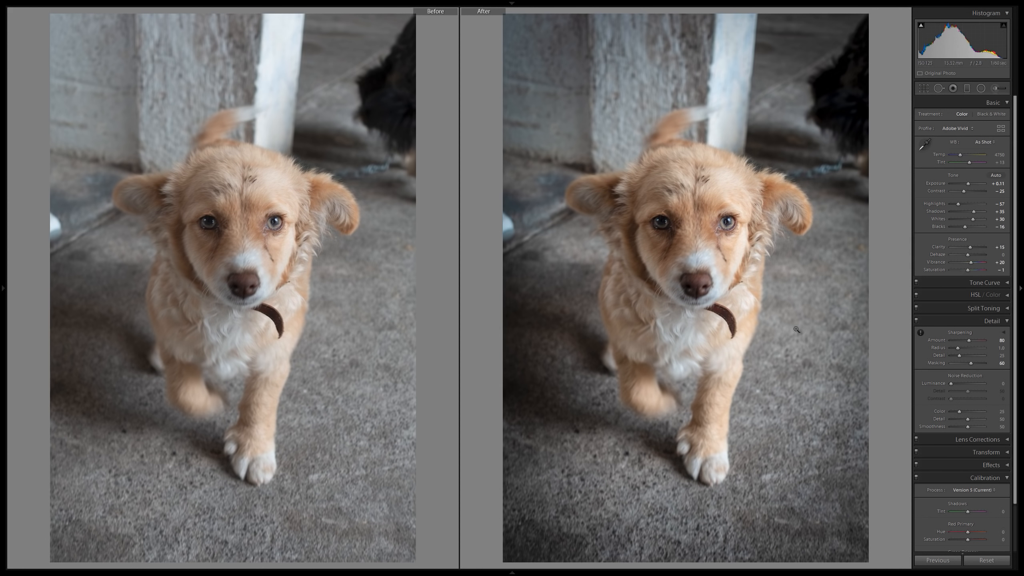
pyautogui.press('y')
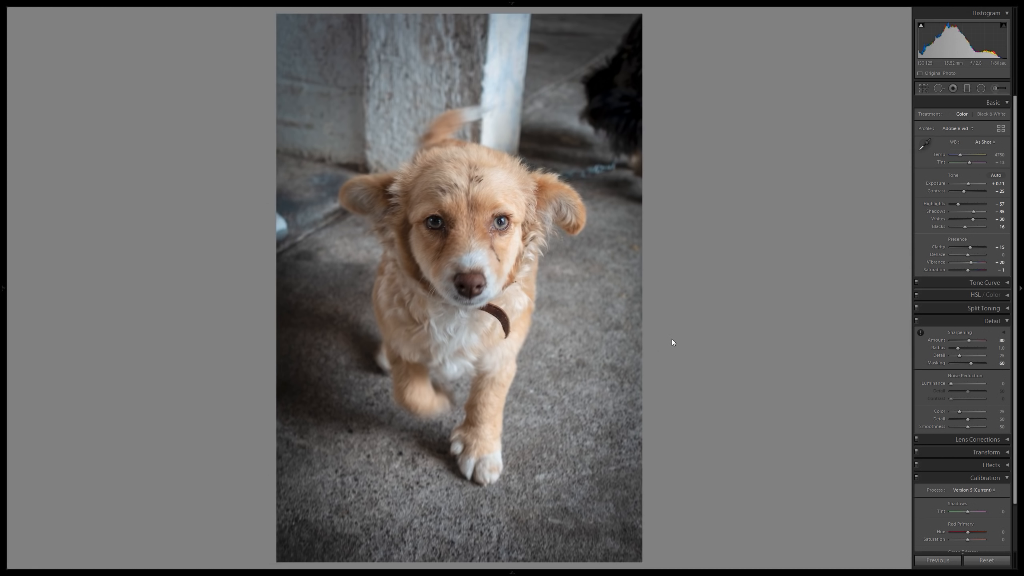
# Go to the photo of the COMALA letters and church and set its calibration process to Version 5 (Current).
pyautogui.press('Right')
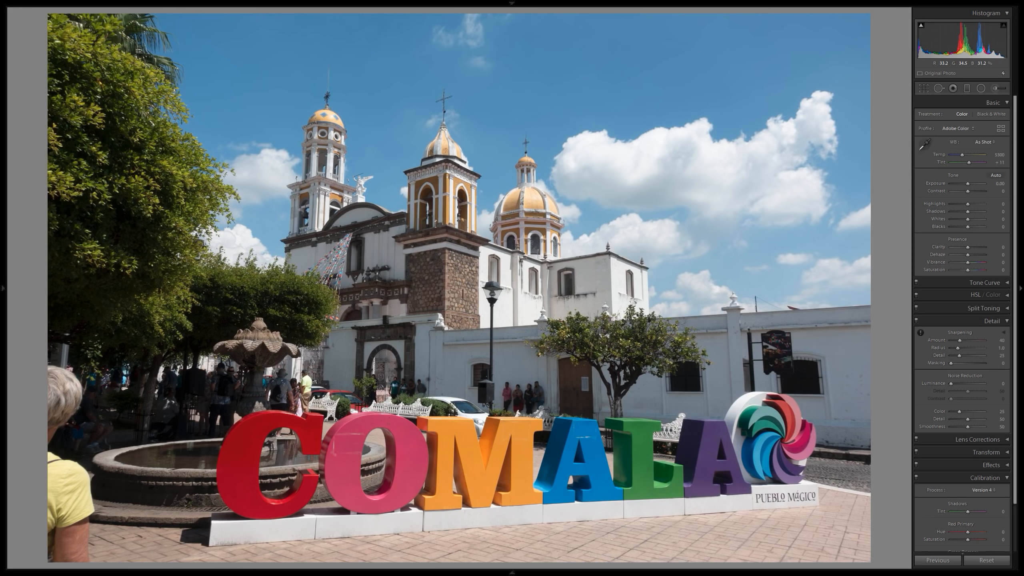
pyautogui.press('Left')
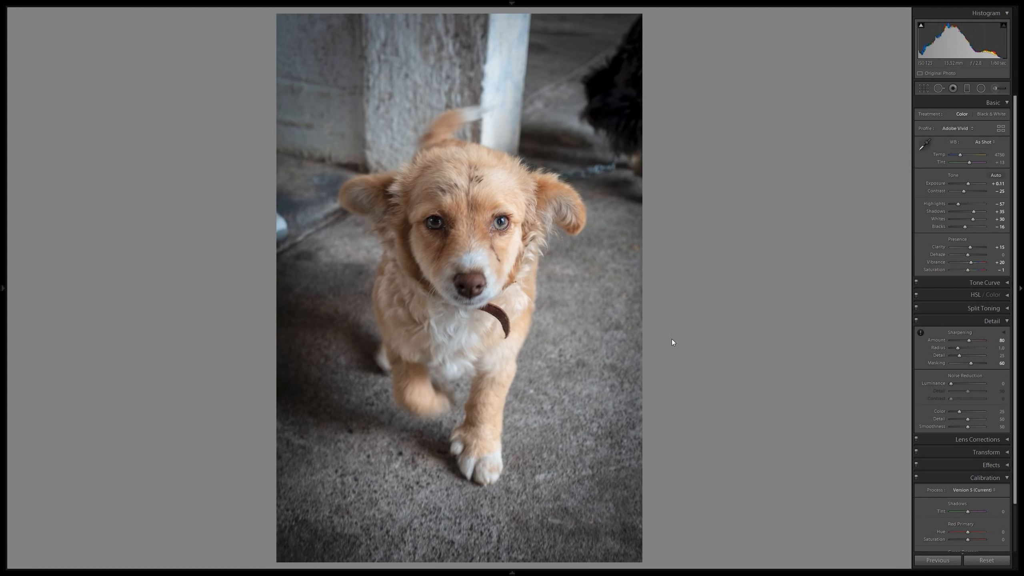
pyautogui.press('Right')
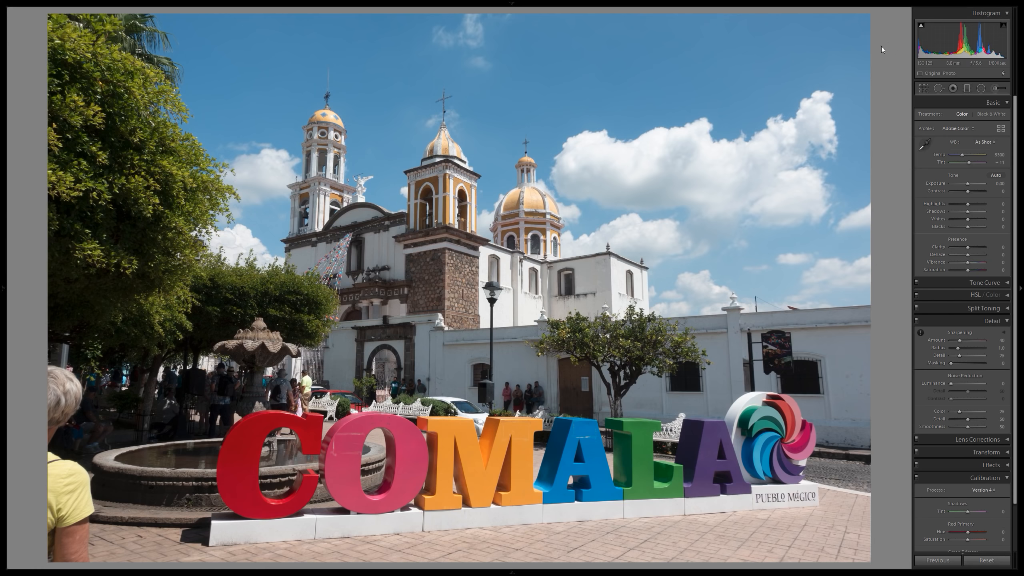
pyautogui.scroll(-3, 958, 358)
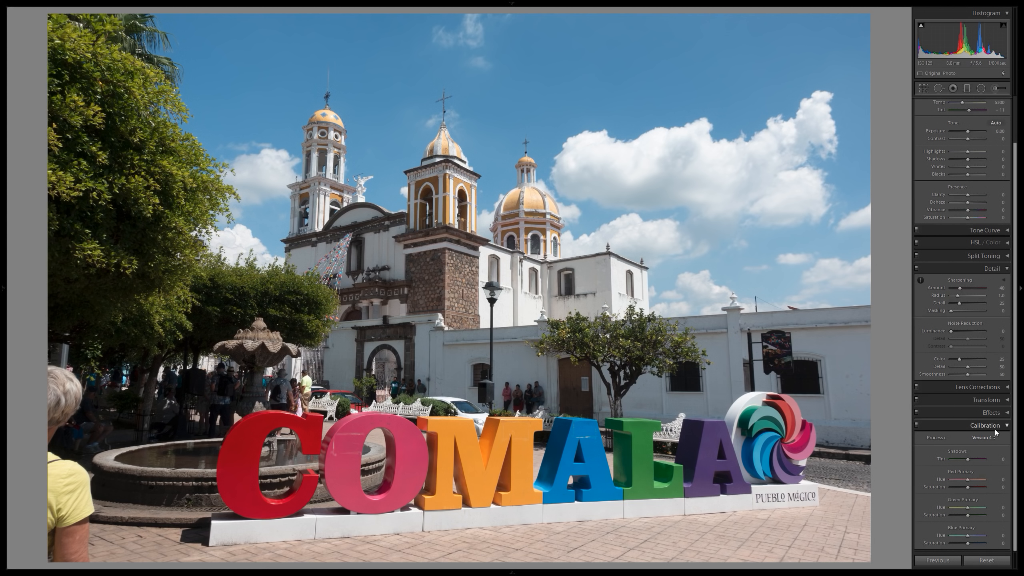
pyautogui.click(993, 438)
pyautogui.click(955, 447)
pyautogui.scroll(3, 1000, 242)
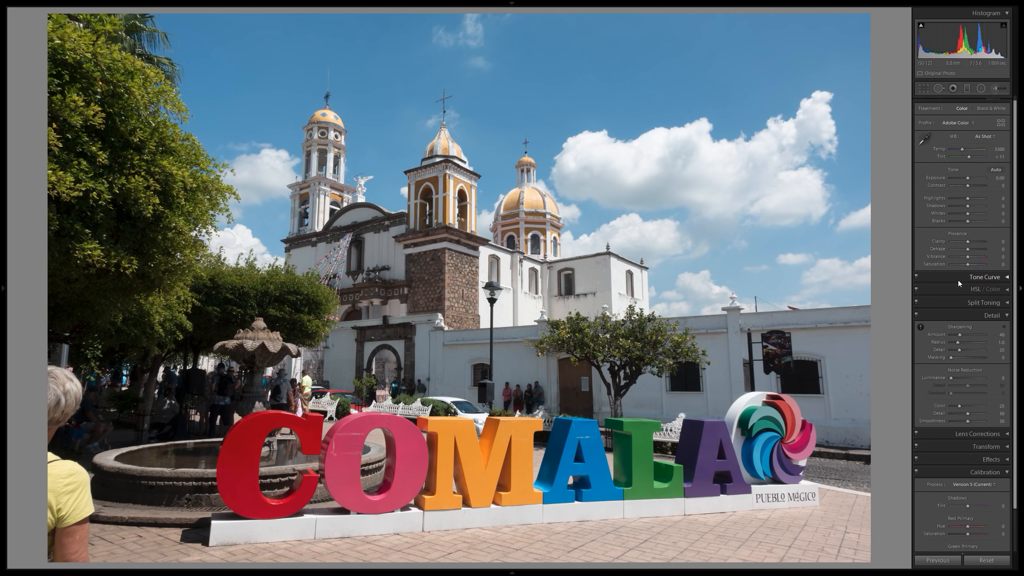
# Crop the COMALA photo at its original aspect ratio to exclude the person in the yellow shirt at the left edge.
pyautogui.click(924, 88)
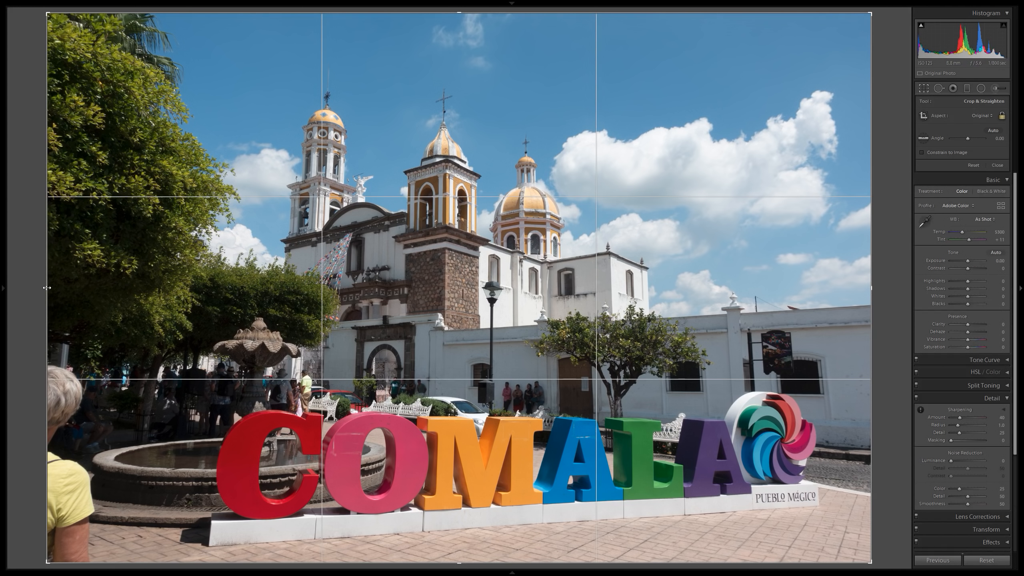
pyautogui.moveTo(47, 287); pyautogui.dragTo(73, 295)
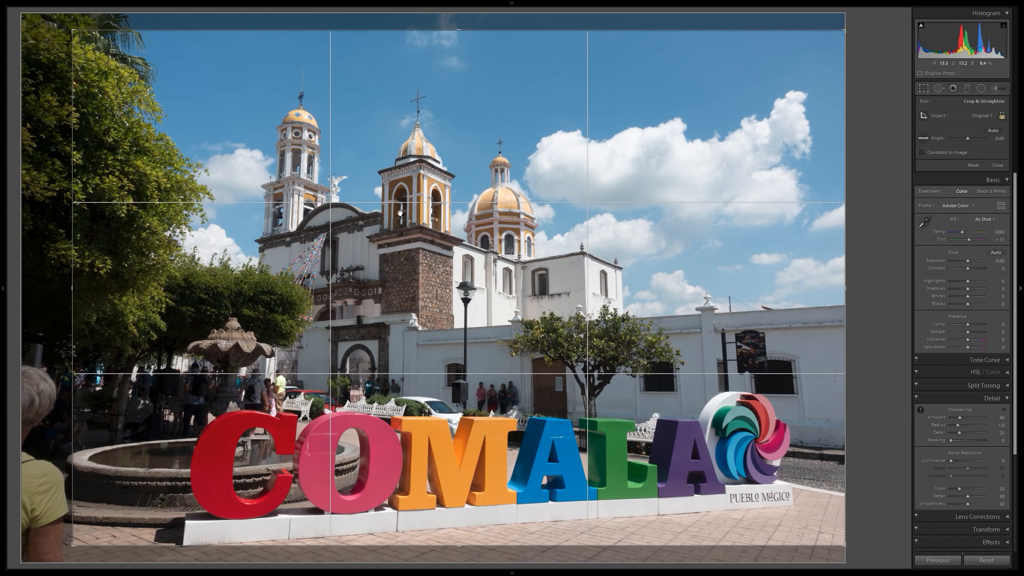
pyautogui.moveTo(400, 213); pyautogui.dragTo(405, 211)
pyautogui.moveTo(406, 210); pyautogui.dragTo(406, 209)
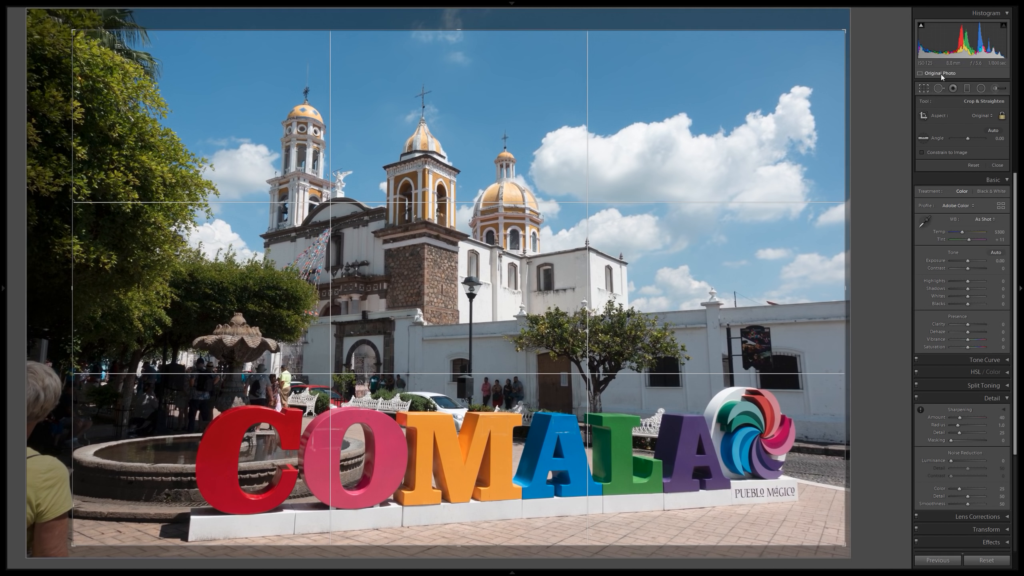
pyautogui.click(923, 89)
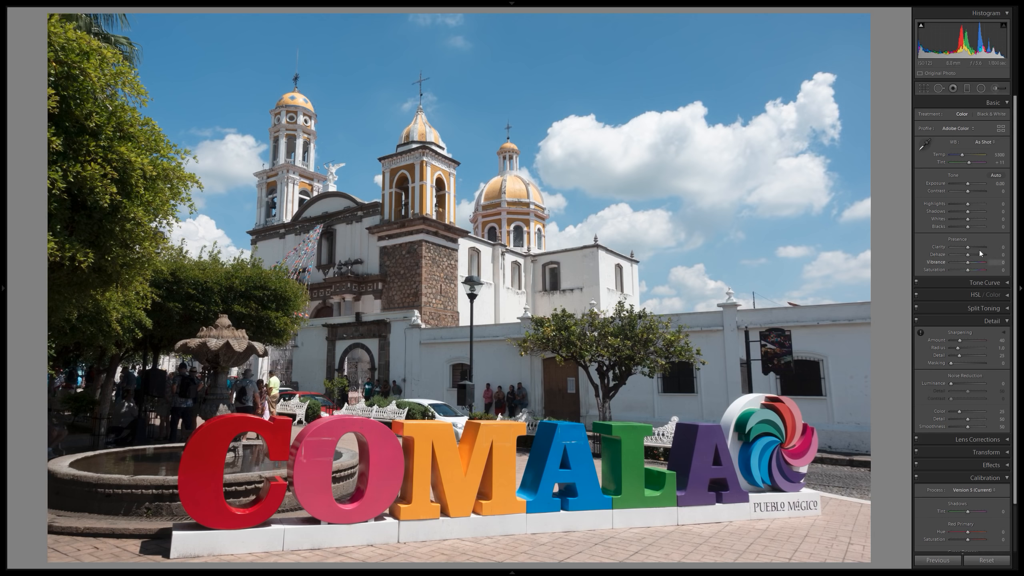
# Try the Adobe Landscape profile on the COMALA photo, alternating with Adobe Color to compare the two.
pyautogui.click(962, 128)
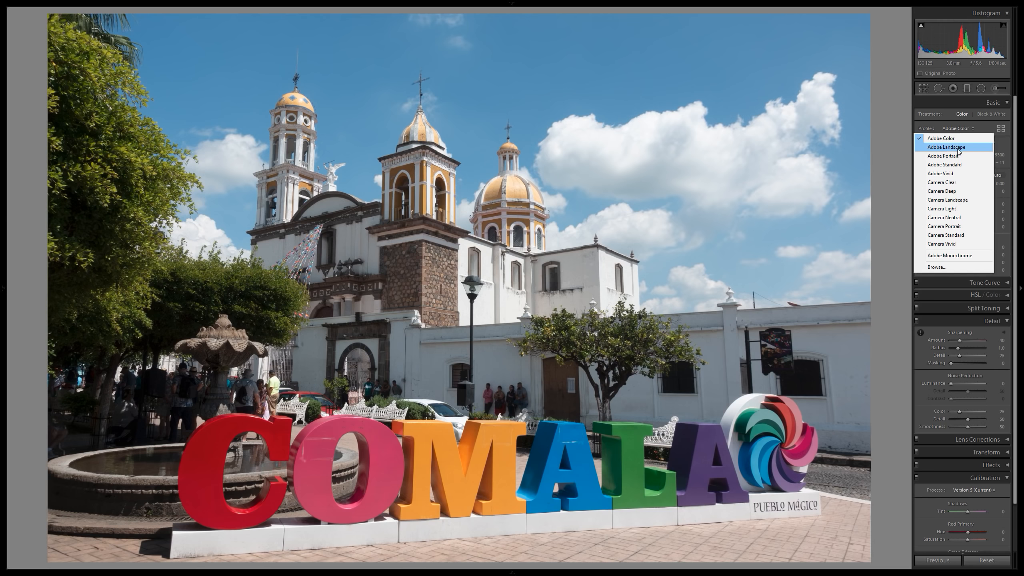
pyautogui.click(946, 147)
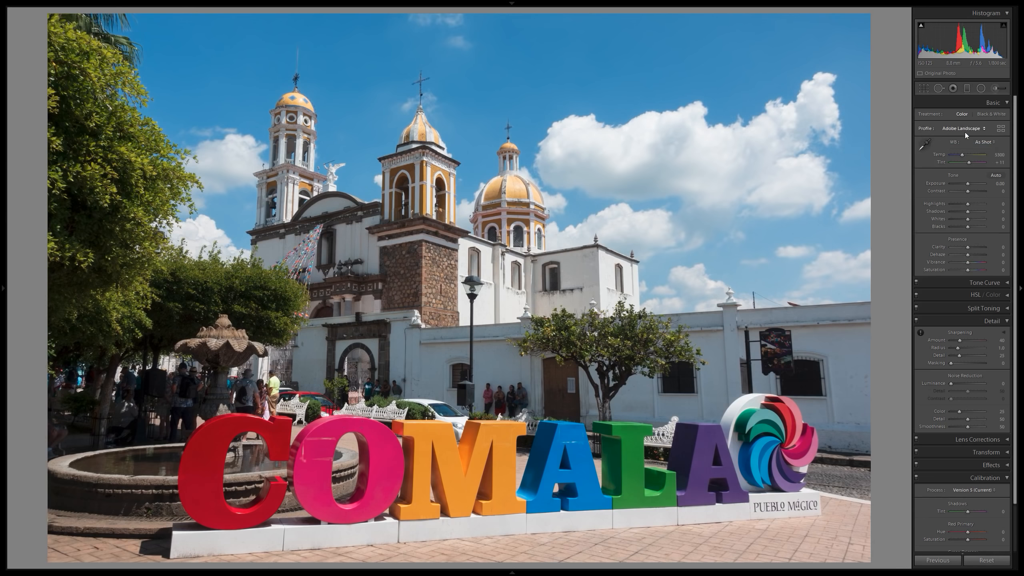
pyautogui.click(965, 132)
pyautogui.click(955, 142)
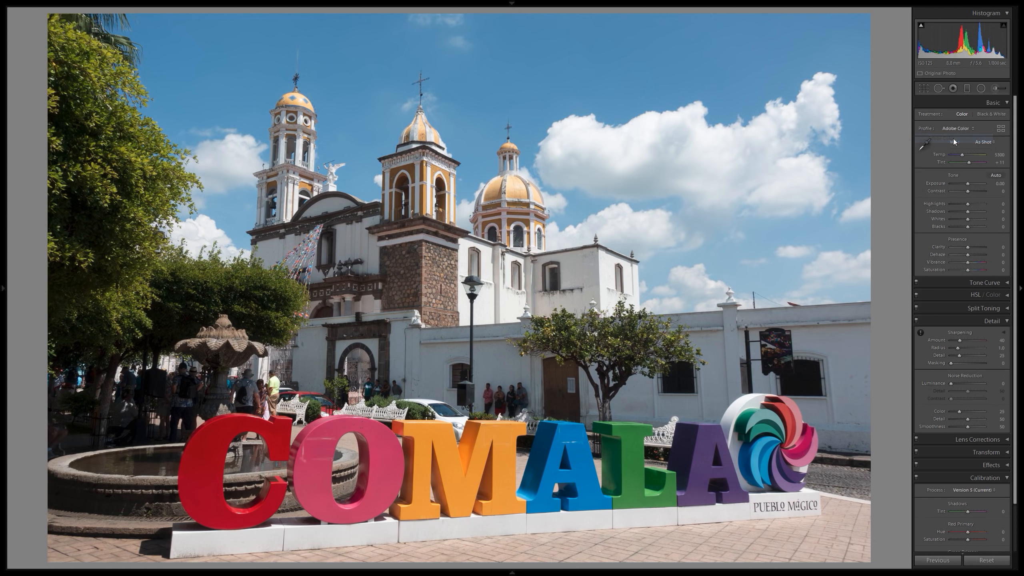
pyautogui.click(956, 129)
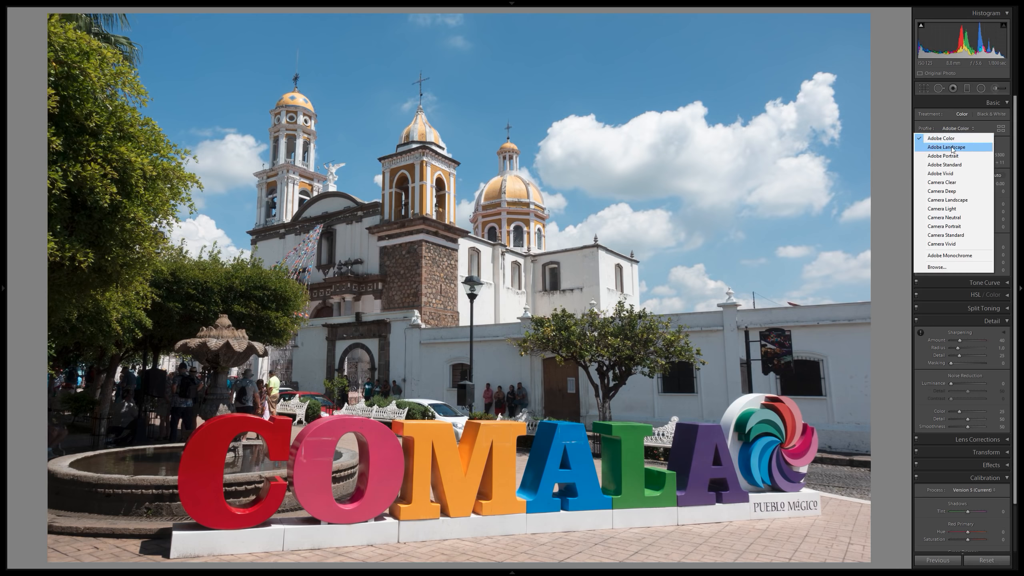
pyautogui.click(953, 148)
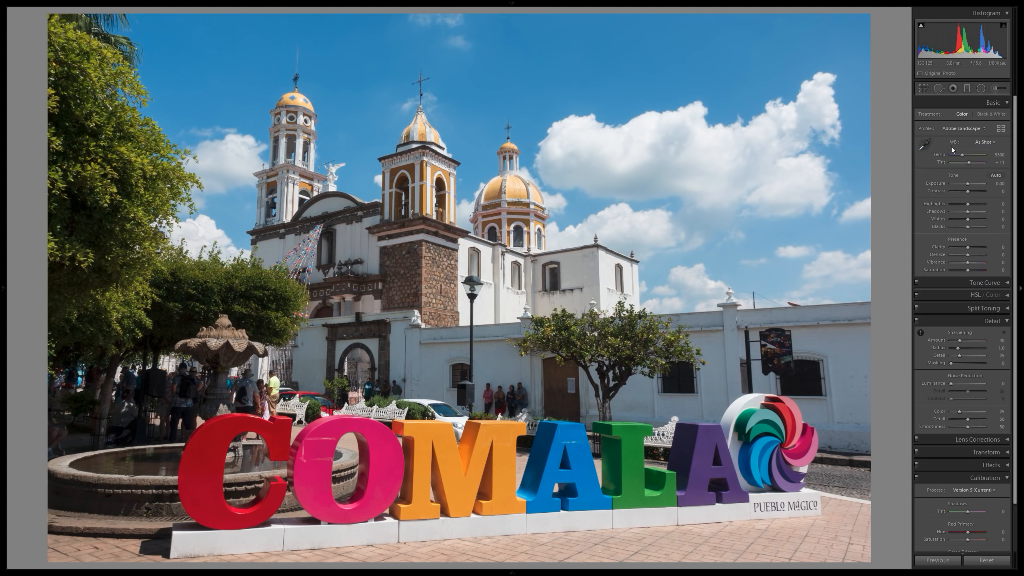
# Set the COMALA photo's profile to Adobe Vivid.
pyautogui.click(962, 129)
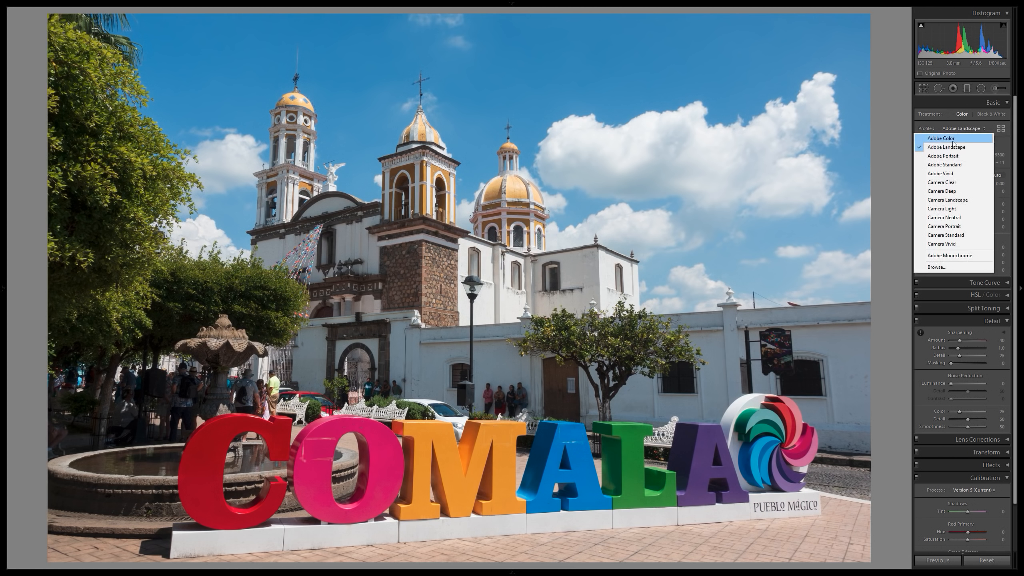
pyautogui.click(952, 175)
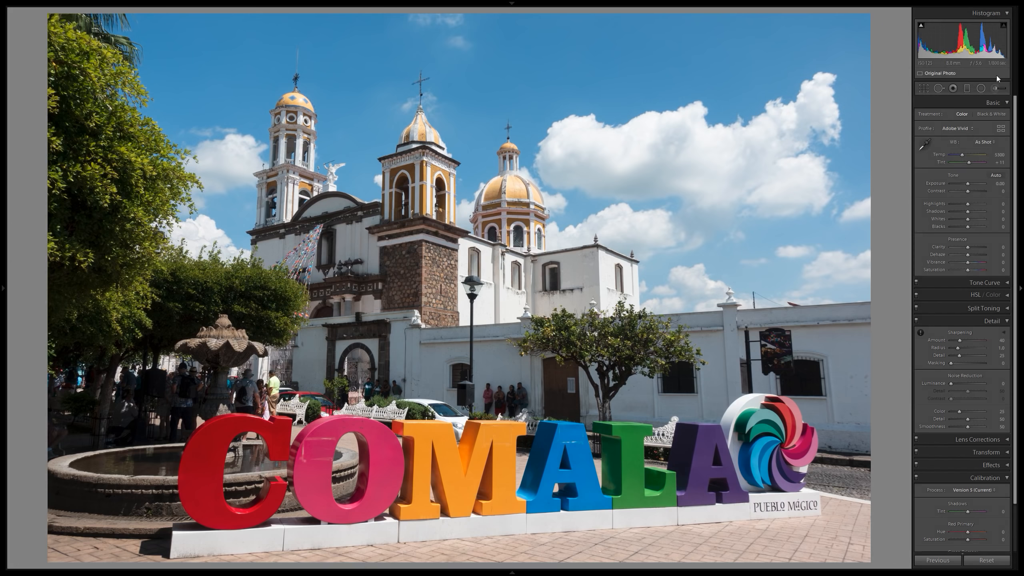
# Set the COMALA photo's profile to Adobe Landscape, and choose the Daylight white balance after trying Auto.
pyautogui.click(959, 129)
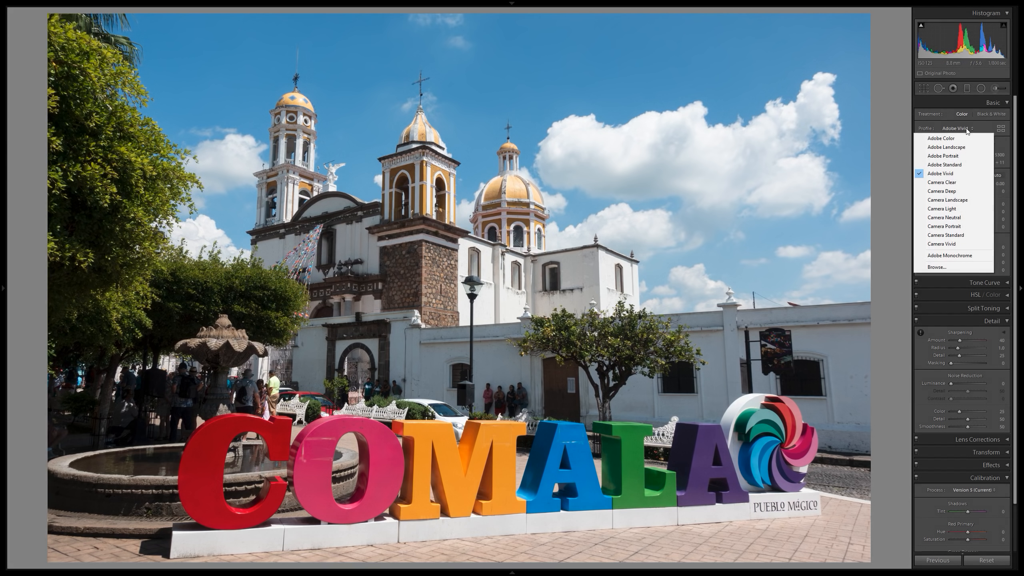
pyautogui.click(952, 147)
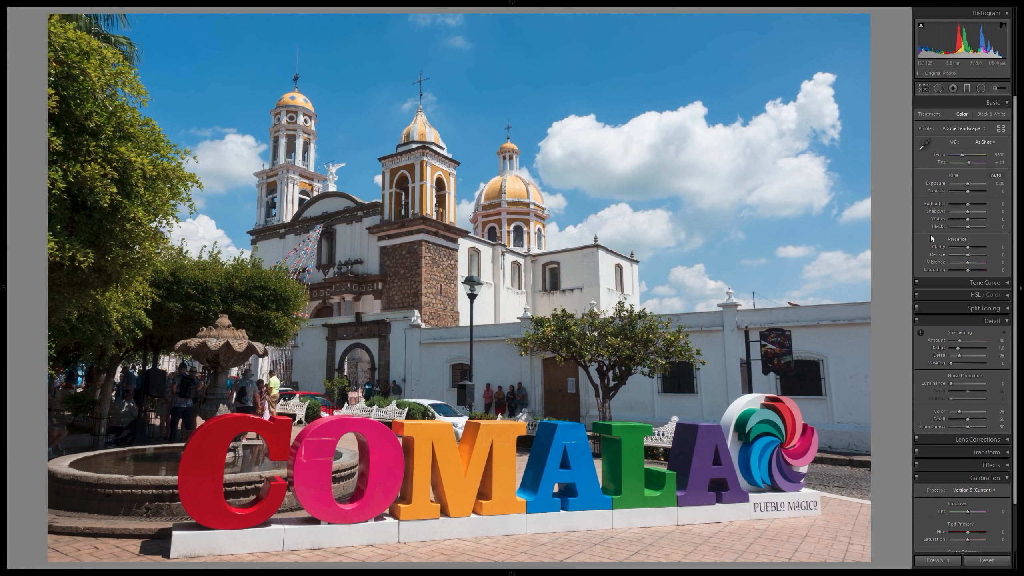
pyautogui.click(984, 142)
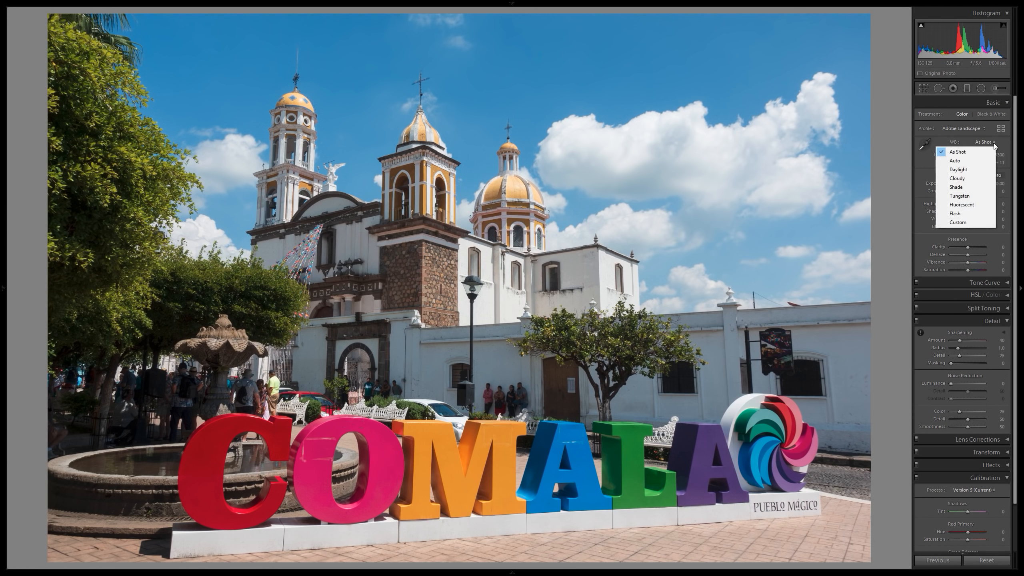
pyautogui.click(962, 161)
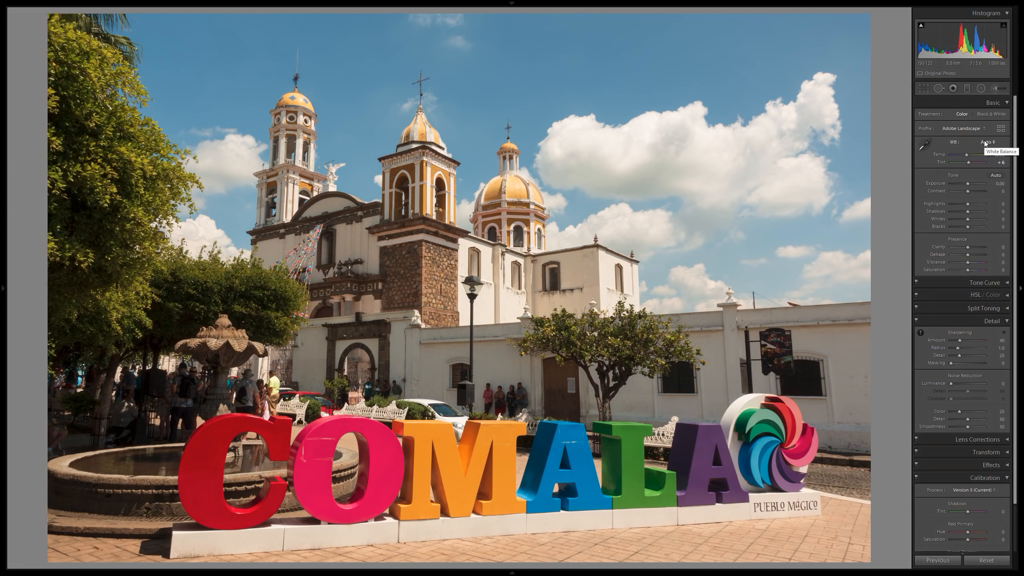
pyautogui.click(984, 142)
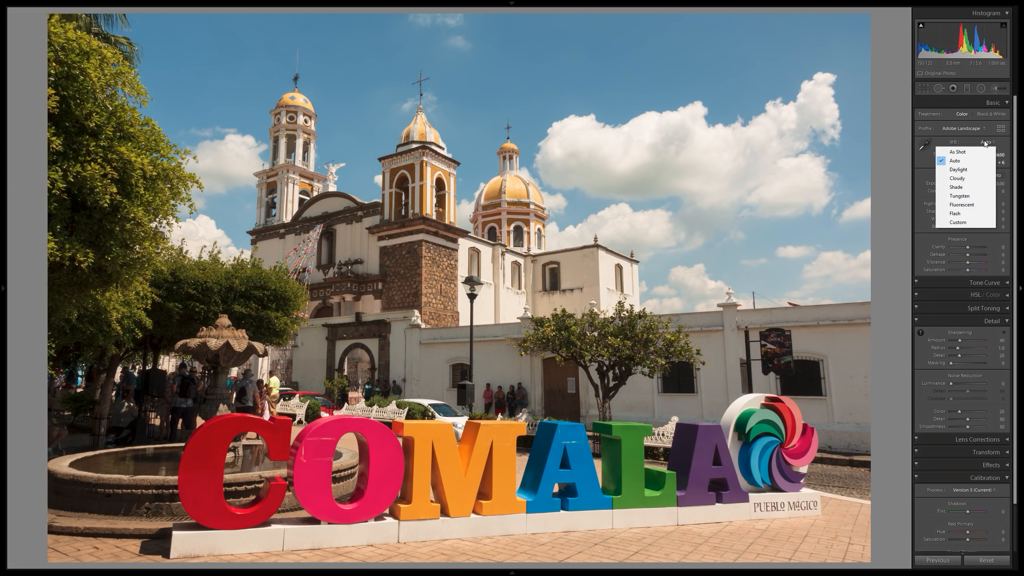
pyautogui.click(962, 170)
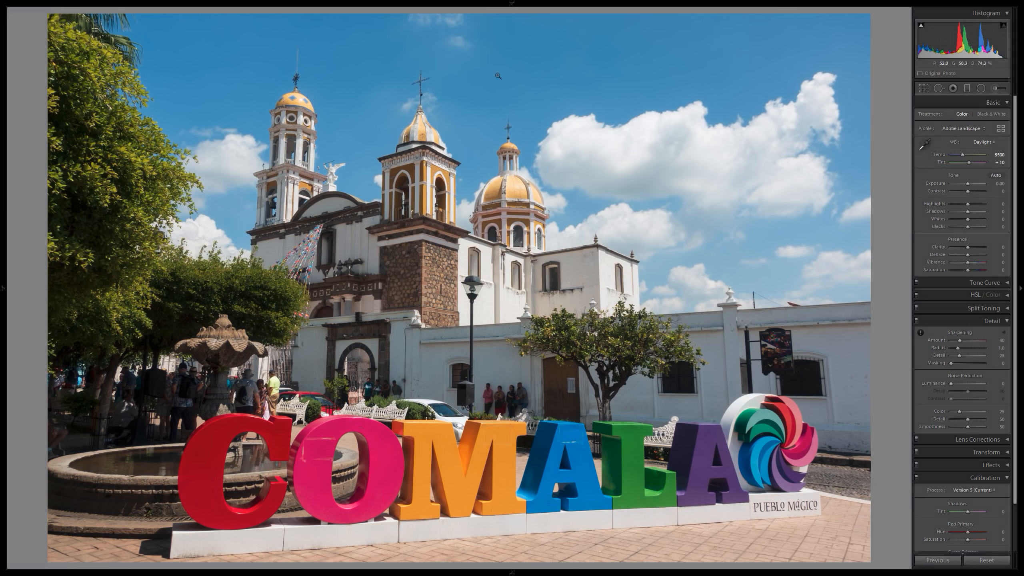
# Compare the As Shot and Daylight white balances by alternating between them, ending on Daylight.
pyautogui.click(990, 142)
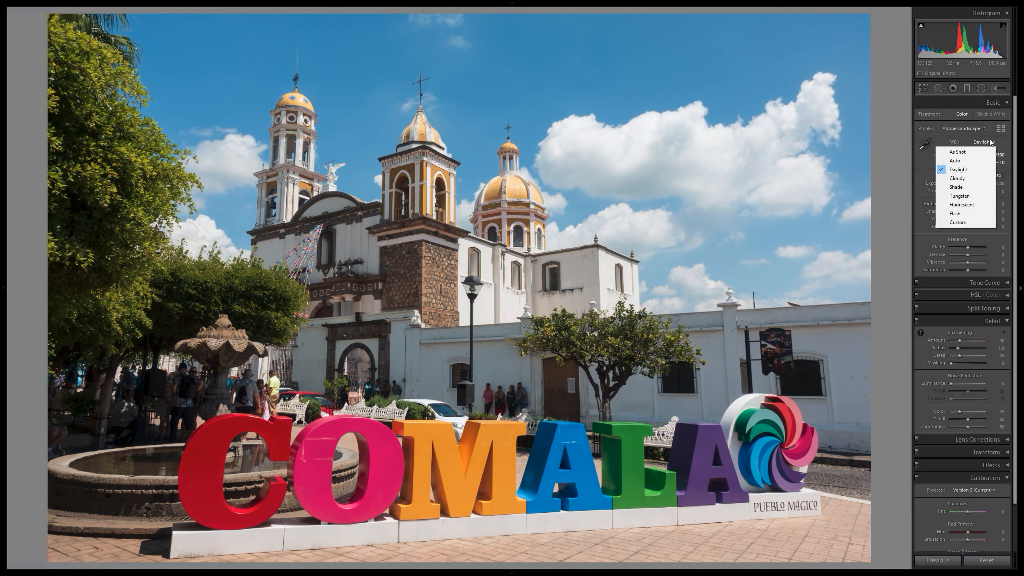
pyautogui.click(955, 151)
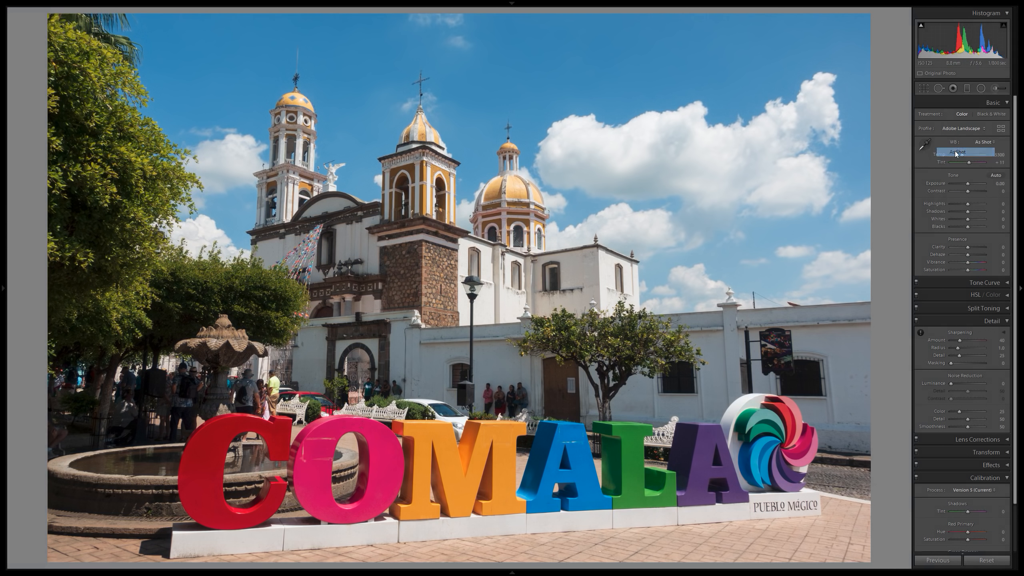
pyautogui.click(989, 141)
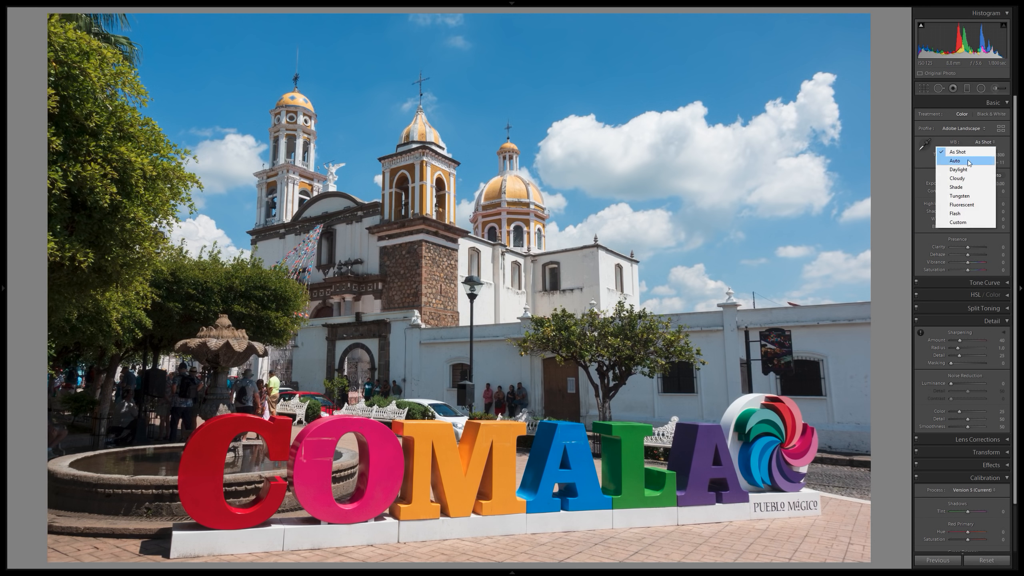
pyautogui.click(968, 169)
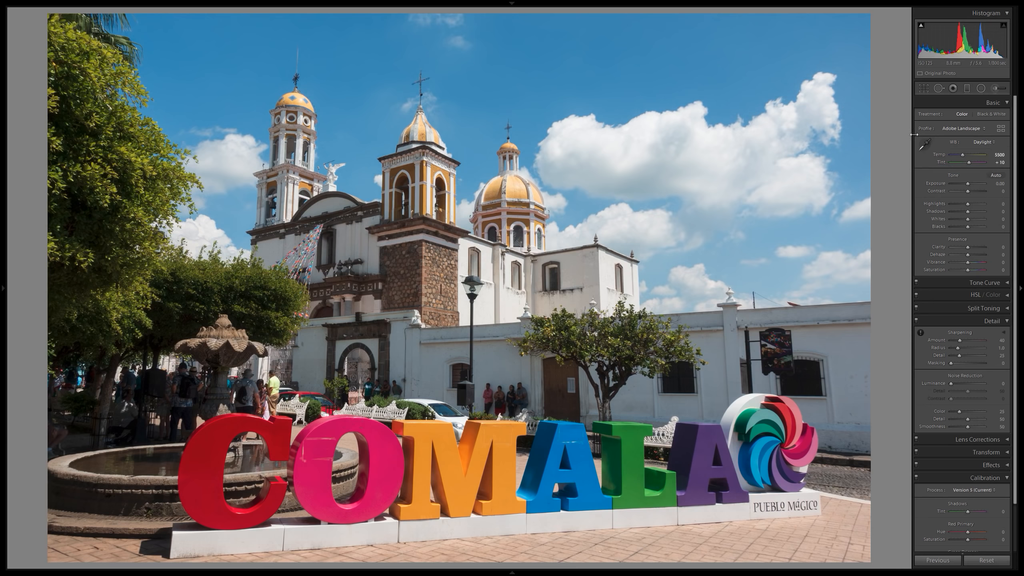
pyautogui.click(978, 144)
pyautogui.click(954, 153)
pyautogui.click(992, 146)
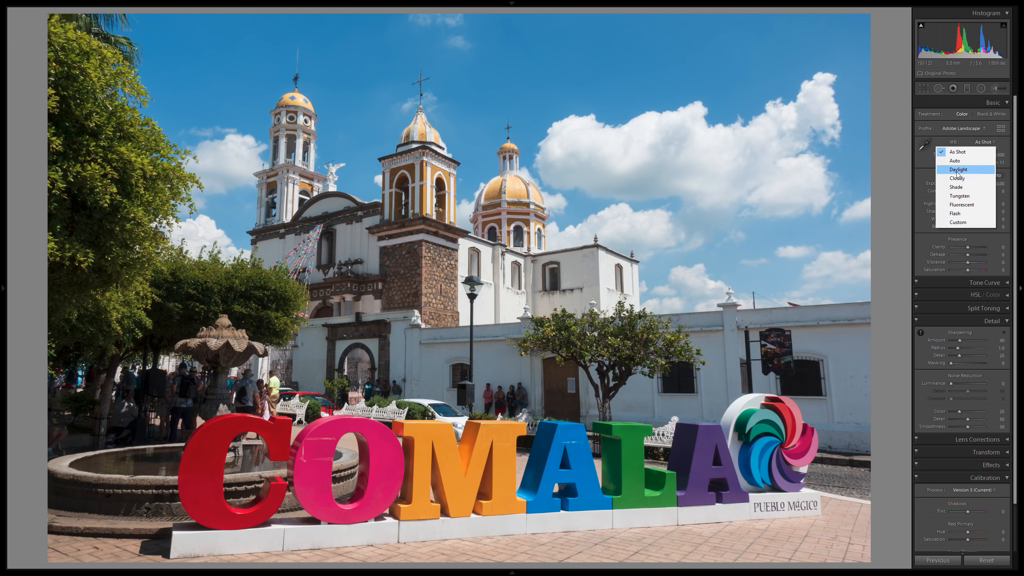
pyautogui.click(957, 173)
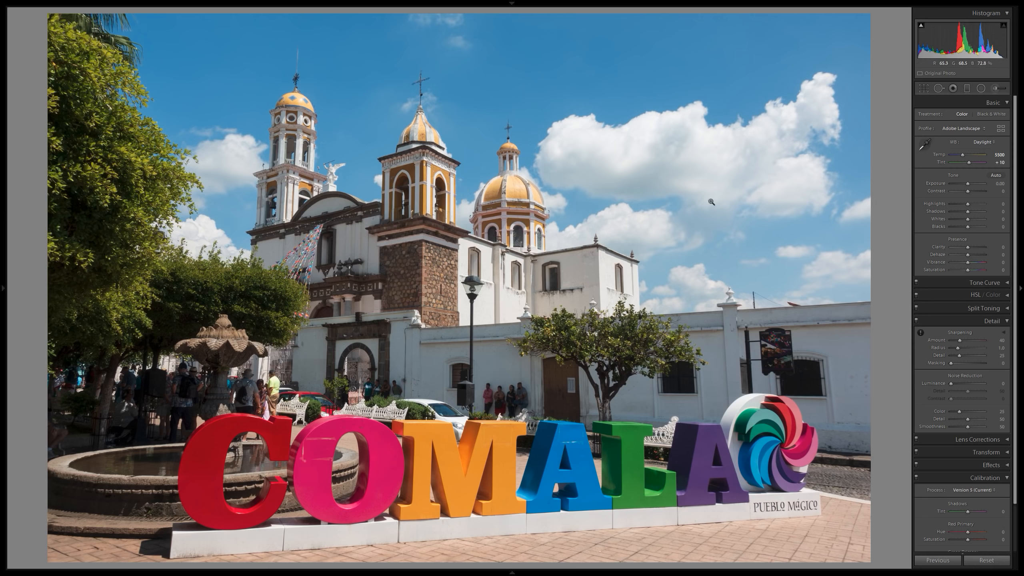
# Apply the automatic tone settings, undoing and reapplying them to compare, and inspect the trees and bell tower up close.
pyautogui.click(997, 175)
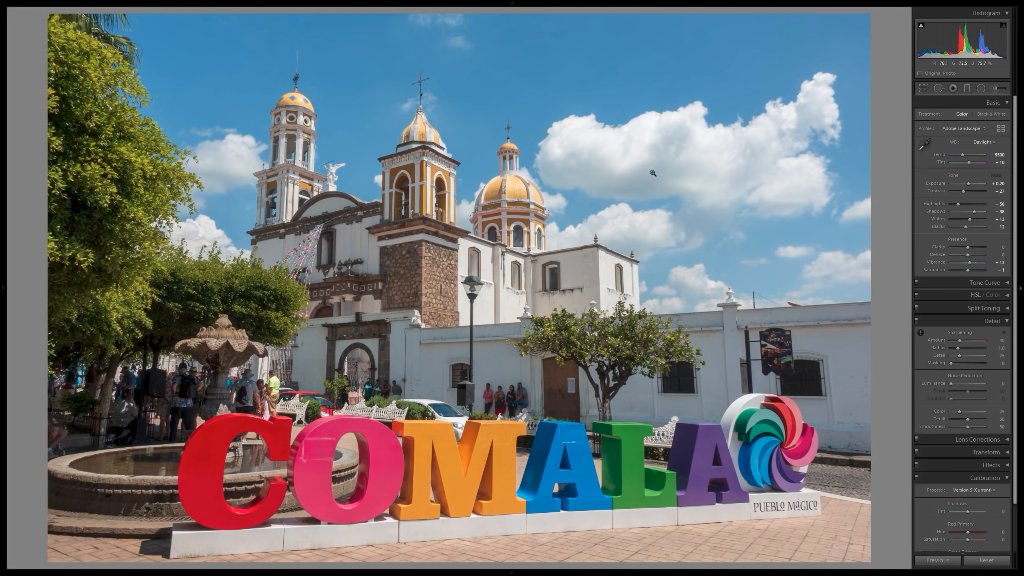
pyautogui.hotkey('ctrl', 'z')
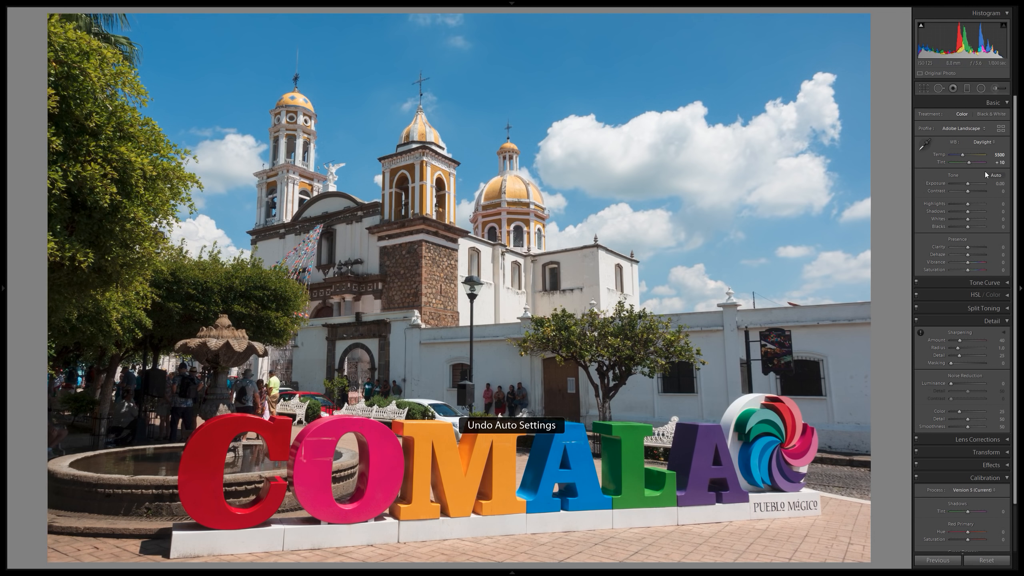
pyautogui.click(996, 175)
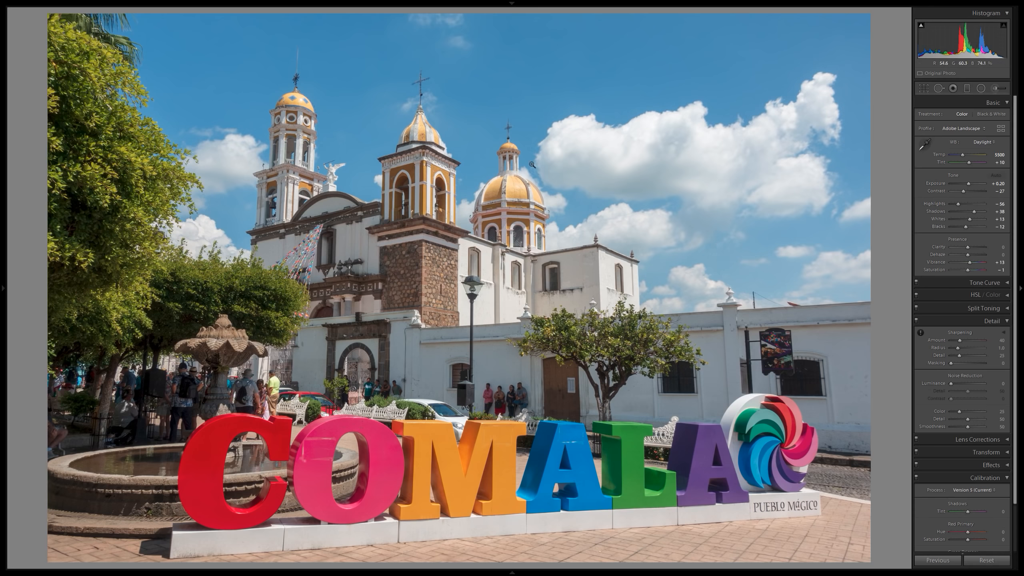
pyautogui.click(749, 139)
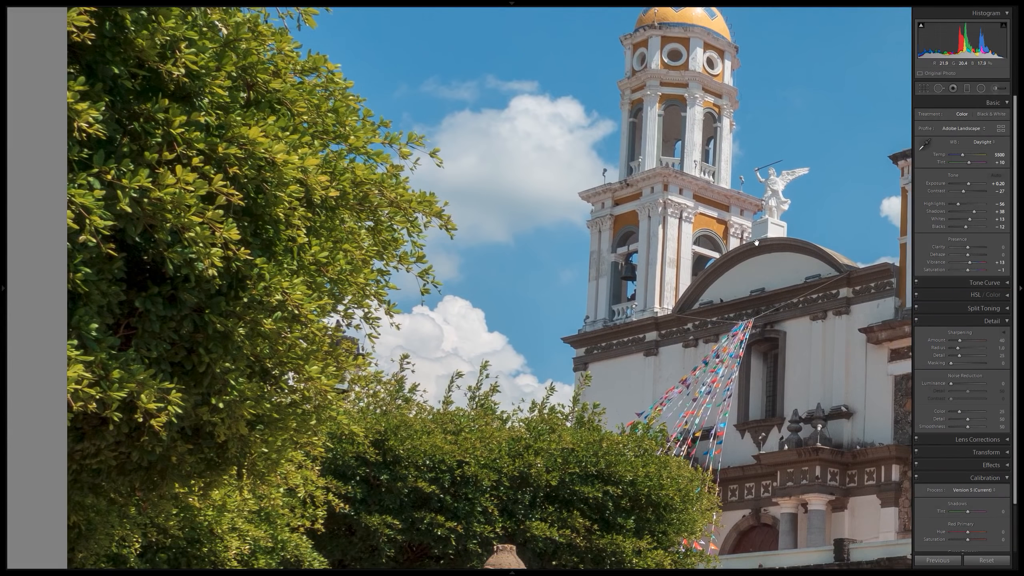
pyautogui.click(781, 184)
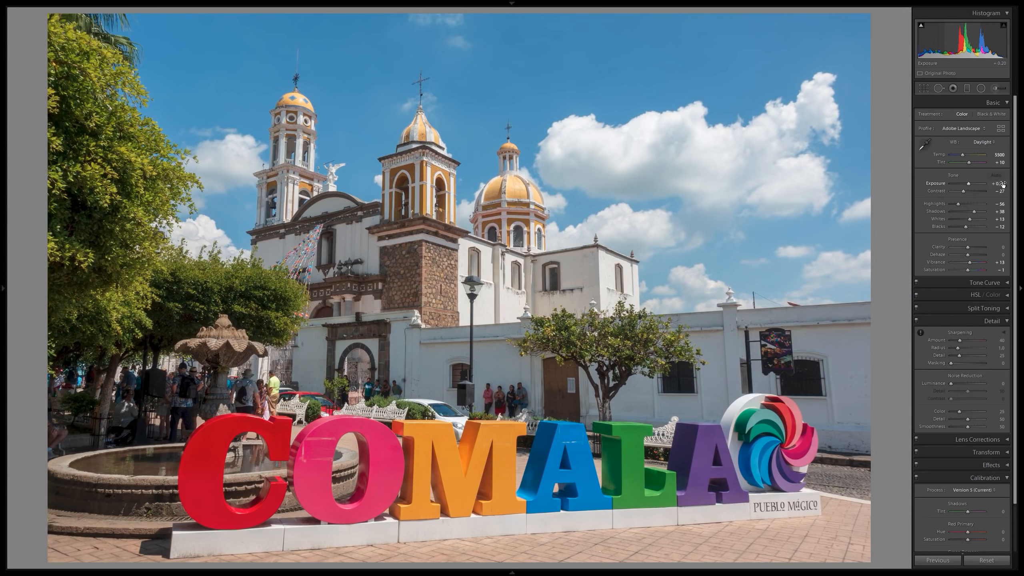
# Reset the exposure to 0 and check the photo side by side with its original version.
pyautogui.moveTo(1003, 184); pyautogui.dragTo(997, 186)
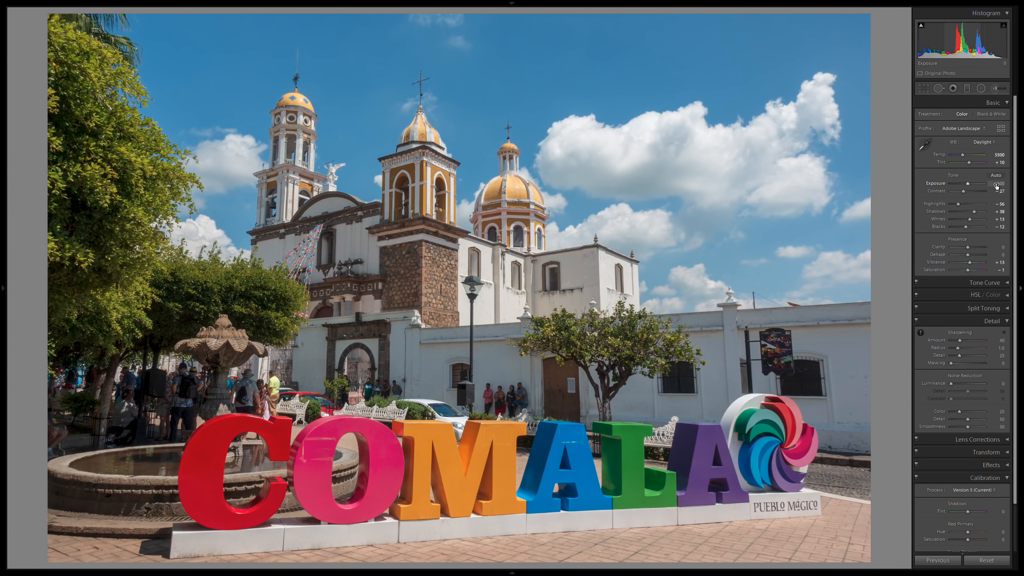
pyautogui.press('y')
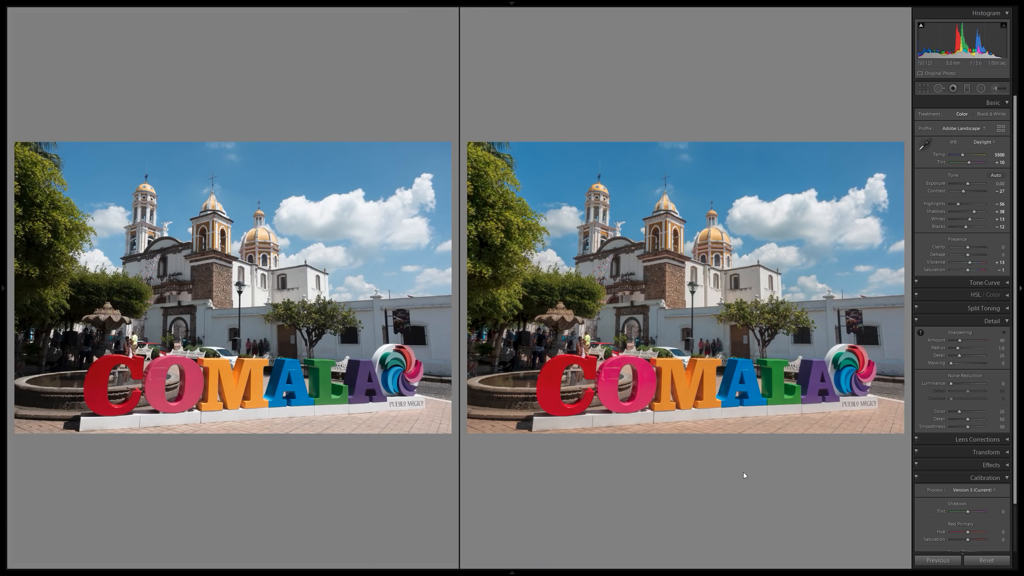
pyautogui.press('y')
# Set clarity to 15 and vibrance to 20, and compare the photo before and after the edits.
pyautogui.click(1004, 247)
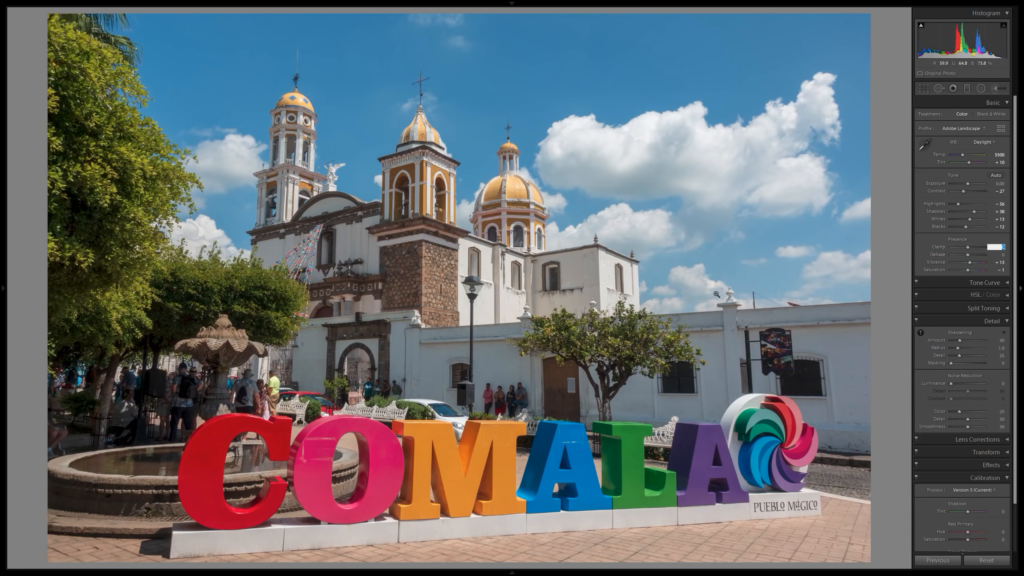
pyautogui.write('15')
pyautogui.press('Return')
pyautogui.click(1004, 262)
pyautogui.write('20')
pyautogui.press('Return')
pyautogui.press('y')
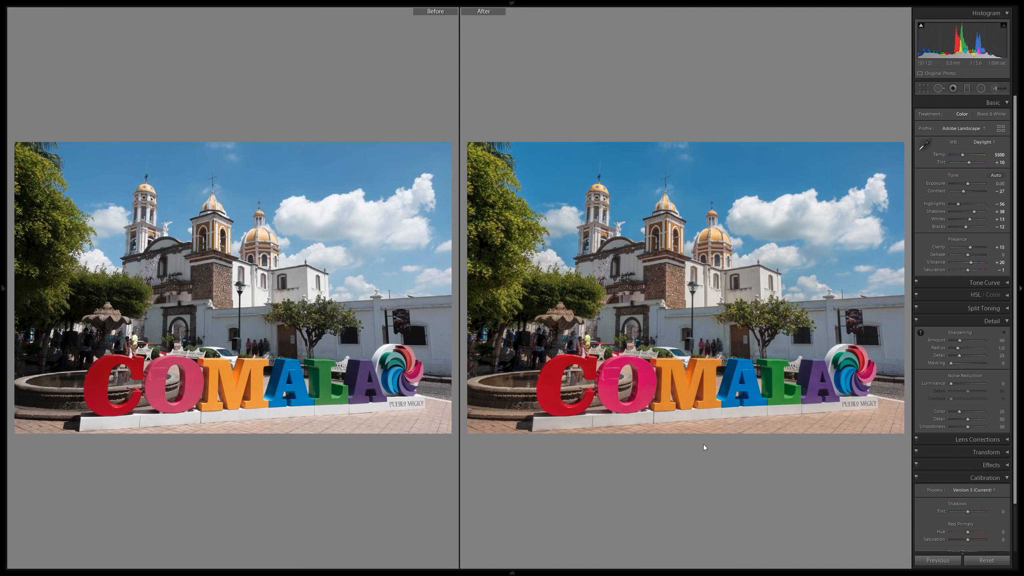
pyautogui.press('y')
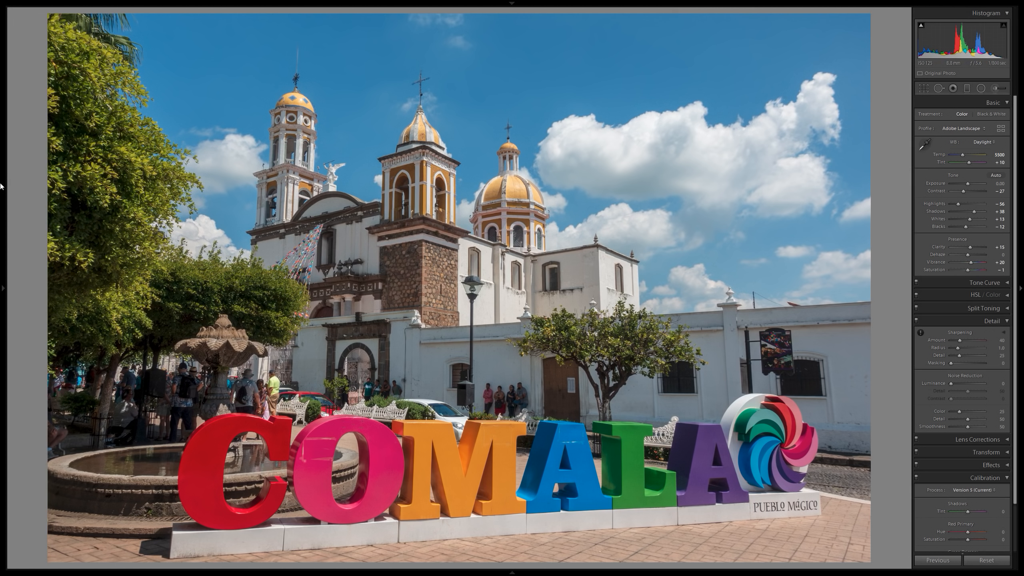
# Apply the Vignetting - Light preset and show the before and after versions side by side.
pyautogui.moveTo(2, 185)
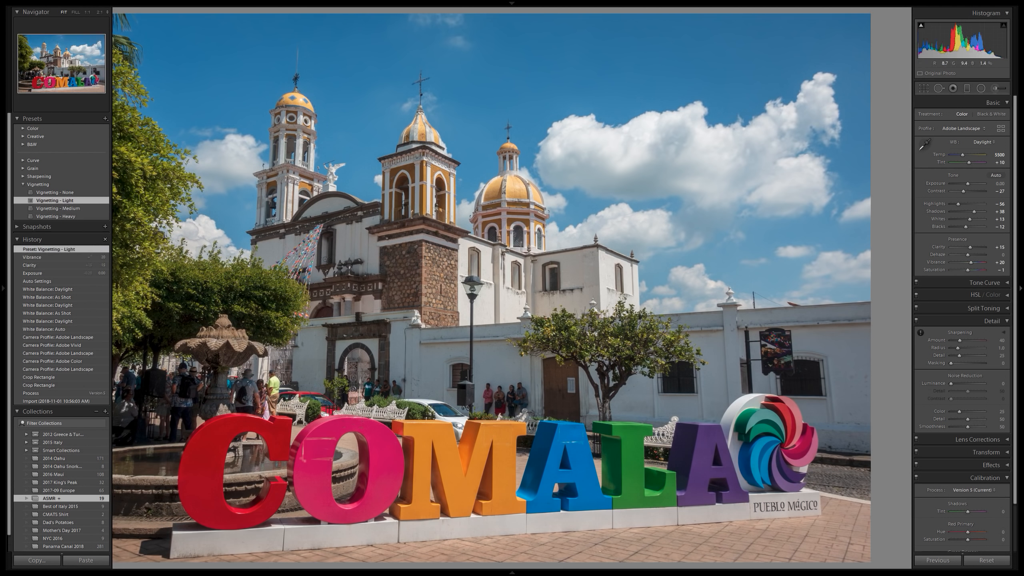
pyautogui.press('y')
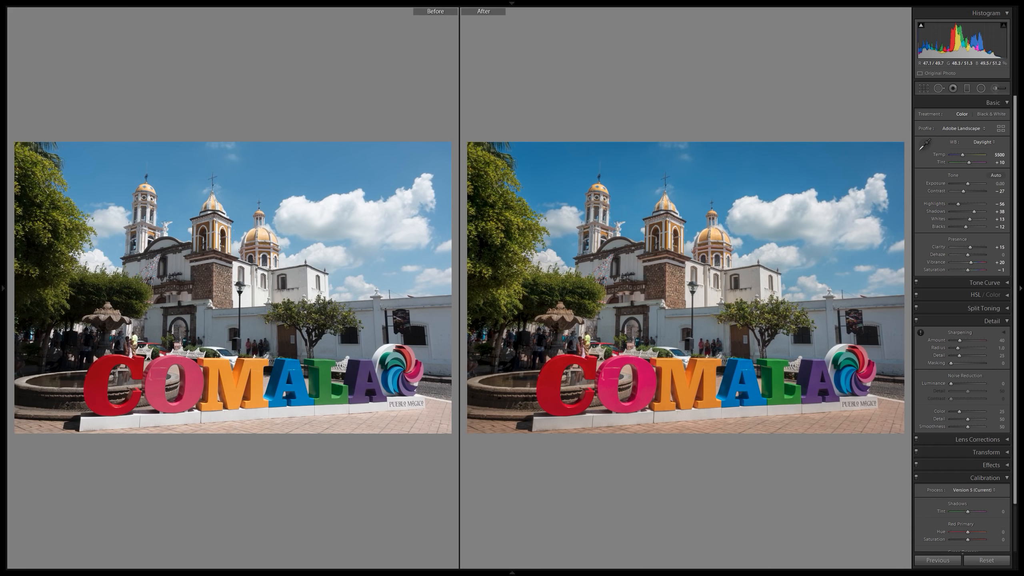
# Set the sharpening amount to 60 while comparing the stone tower up close before and after.
pyautogui.click(708, 280)
pyautogui.moveTo(601, 290); pyautogui.dragTo(717, 313)
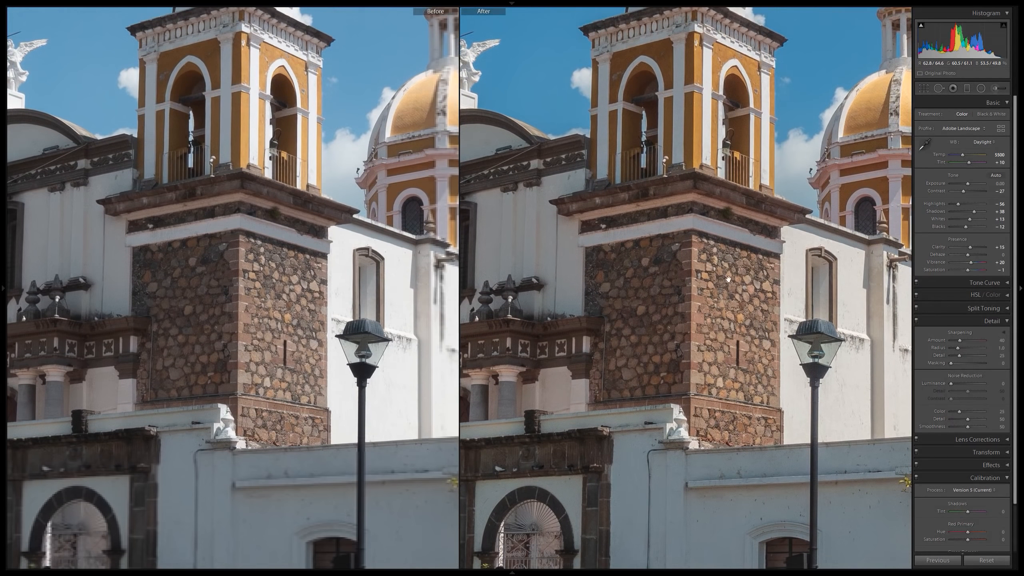
pyautogui.click(1000, 340)
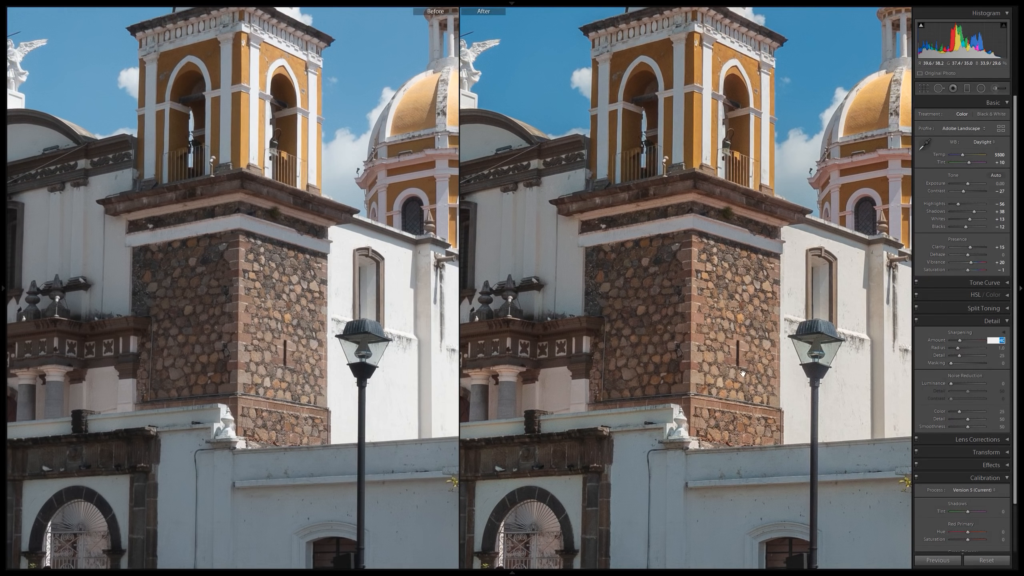
pyautogui.write('60')
pyautogui.press('Return')
pyautogui.click(706, 287)
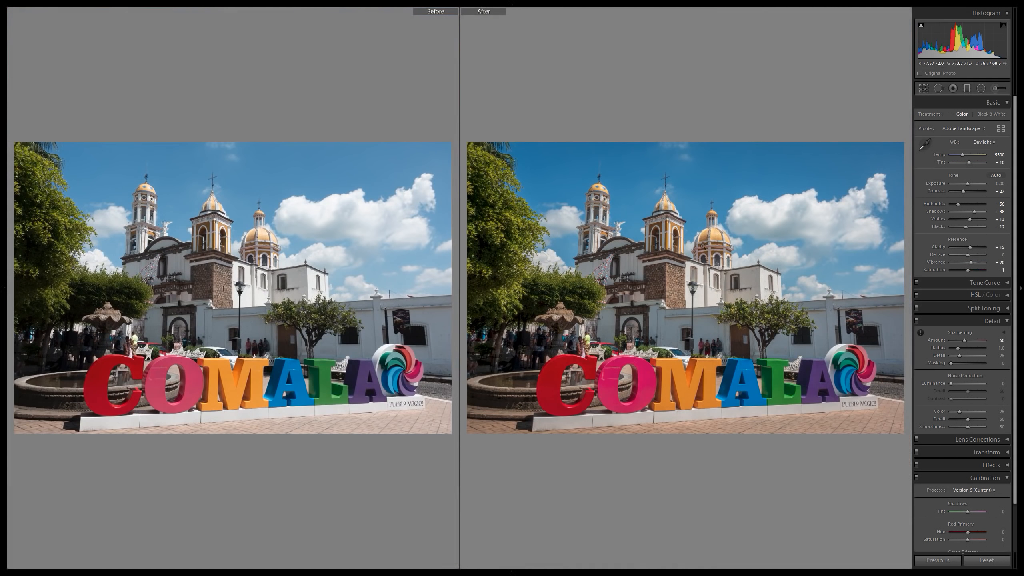
pyautogui.press('y')
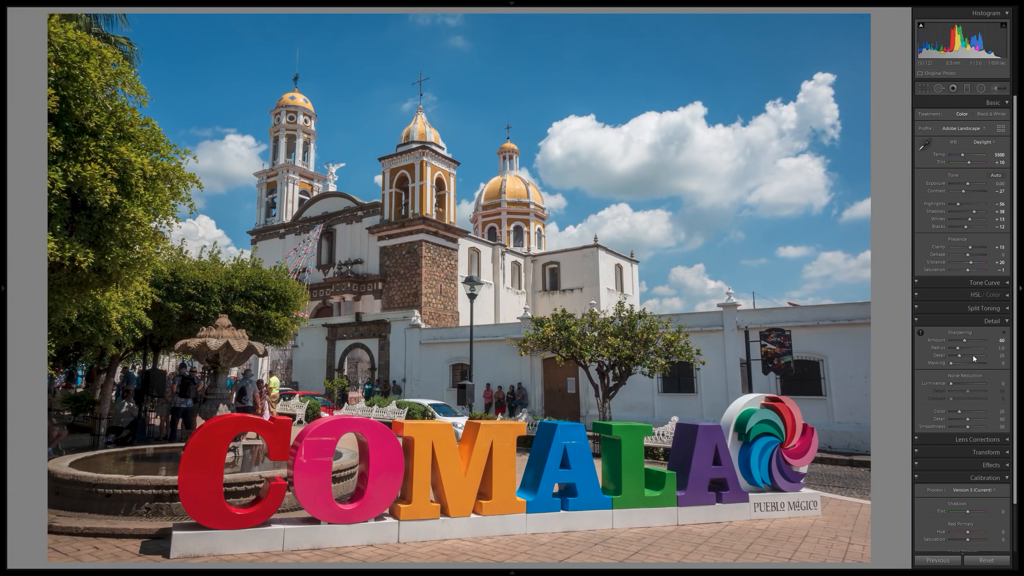
# Set the sharpening masking to 44 using the black-and-white mask preview, keeping the sky out of the sharpening.
pyautogui.moveTo(952, 364); pyautogui.dragTo(973, 363)
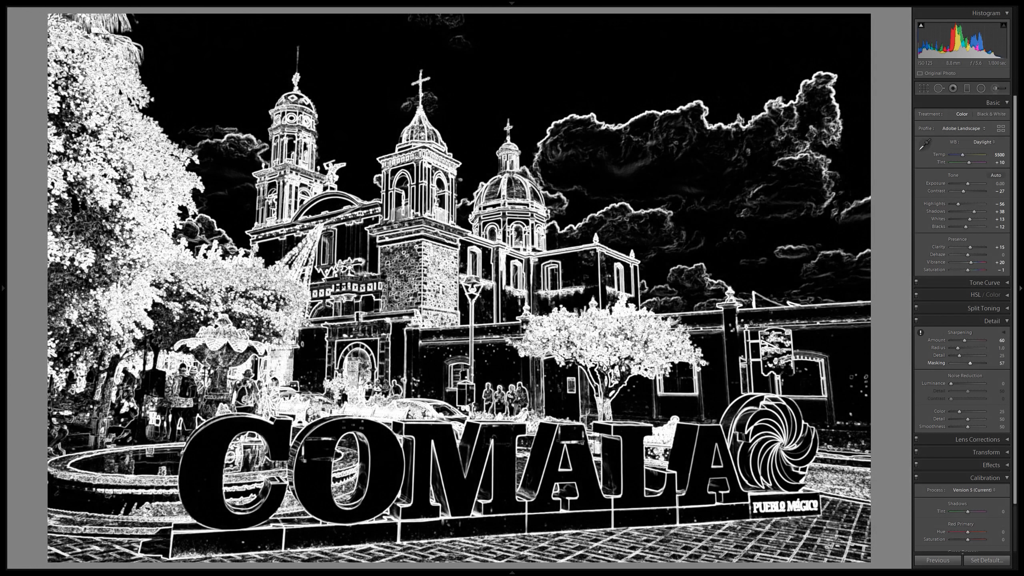
pyautogui.moveTo(968, 364); pyautogui.dragTo(963, 364)
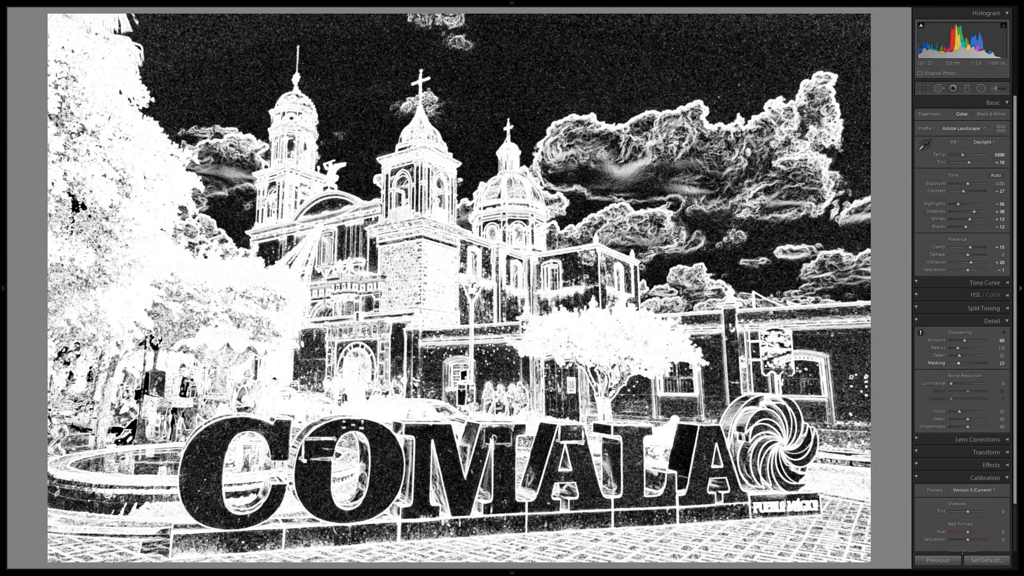
pyautogui.moveTo(959, 363); pyautogui.dragTo(966, 364)
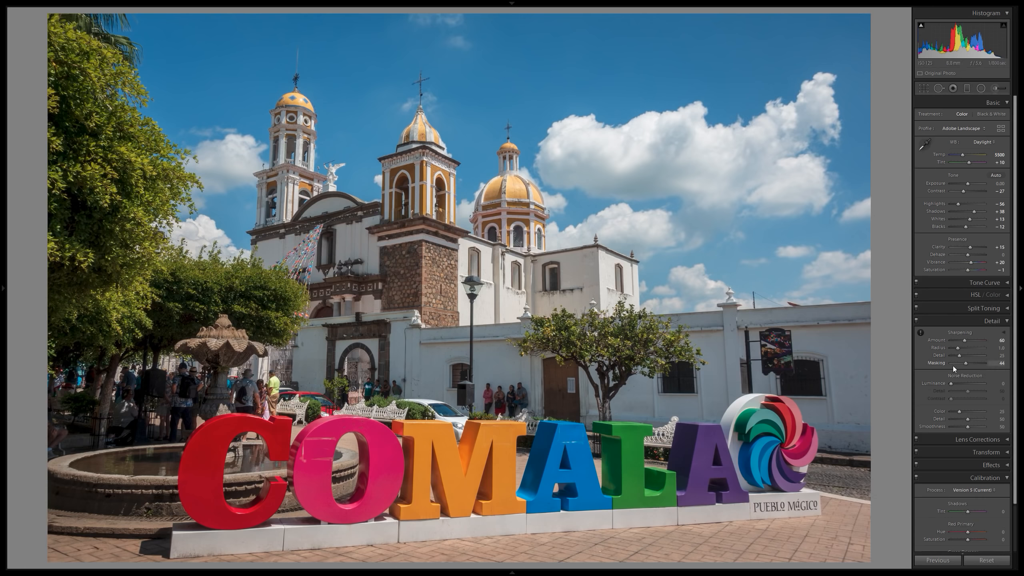
# Inspect the sharpened photo up close across the white walls, letters, fountain, trees and bell tower.
pyautogui.click(755, 352)
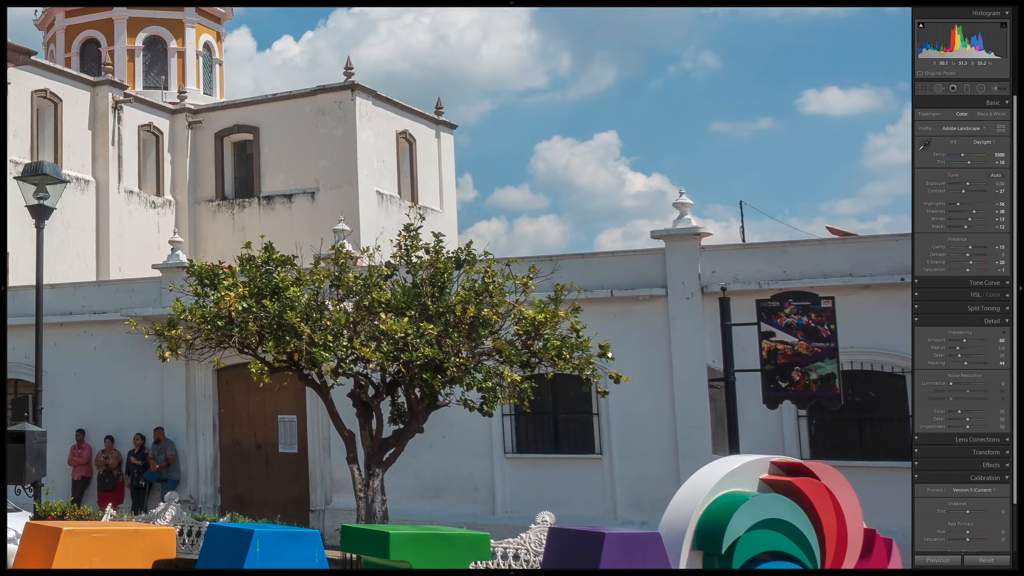
pyautogui.moveTo(529, 391); pyautogui.dragTo(765, 283)
pyautogui.moveTo(569, 363); pyautogui.dragTo(772, 218)
pyautogui.moveTo(347, 226); pyautogui.dragTo(650, 270)
pyautogui.moveTo(268, 224); pyautogui.dragTo(761, 253)
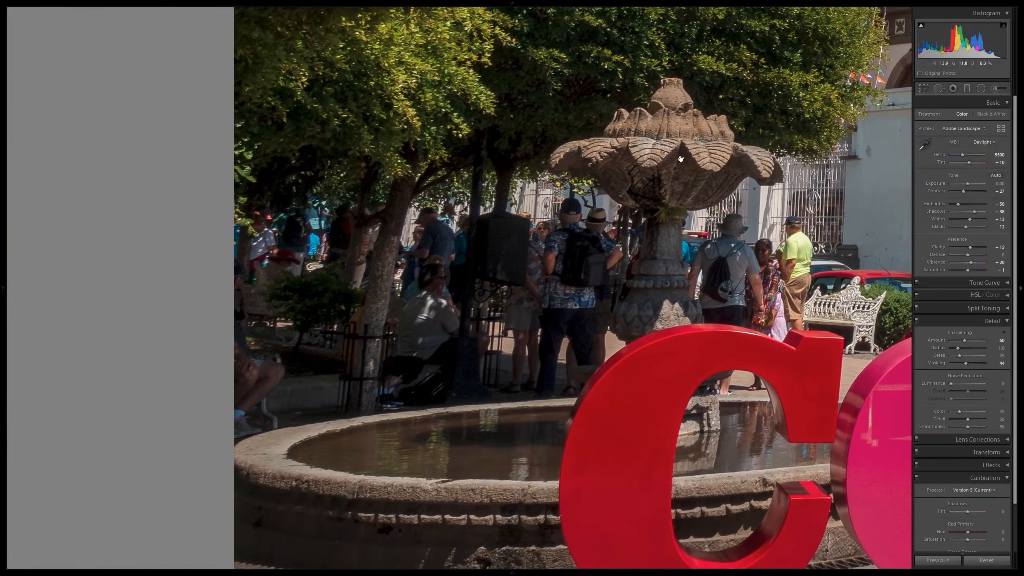
pyautogui.moveTo(681, 159); pyautogui.dragTo(596, 333)
pyautogui.moveTo(660, 191); pyautogui.dragTo(585, 418)
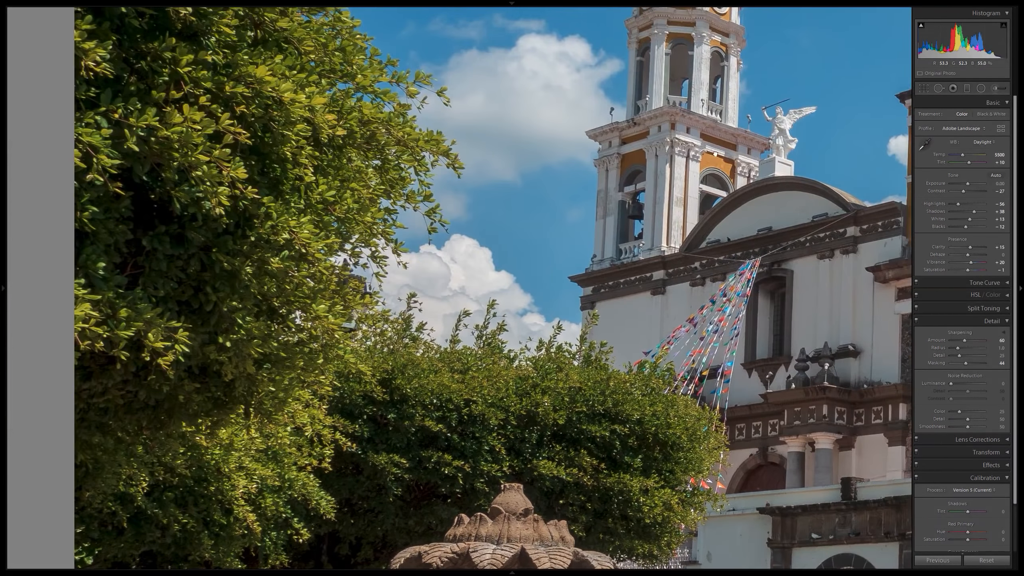
pyautogui.moveTo(863, 127); pyautogui.dragTo(716, 212)
pyautogui.click(651, 212)
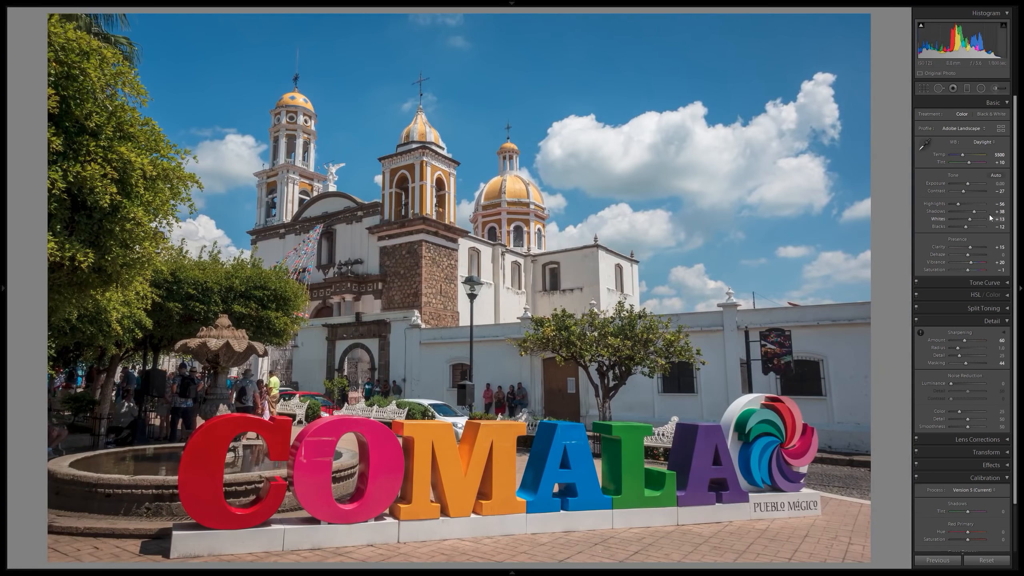
# Set vibrance to 25 and exposure to +0.10, comparing the photo with its original version.
pyautogui.click(997, 262)
pyautogui.write('25')
pyautogui.press('Return')
pyautogui.press('y')
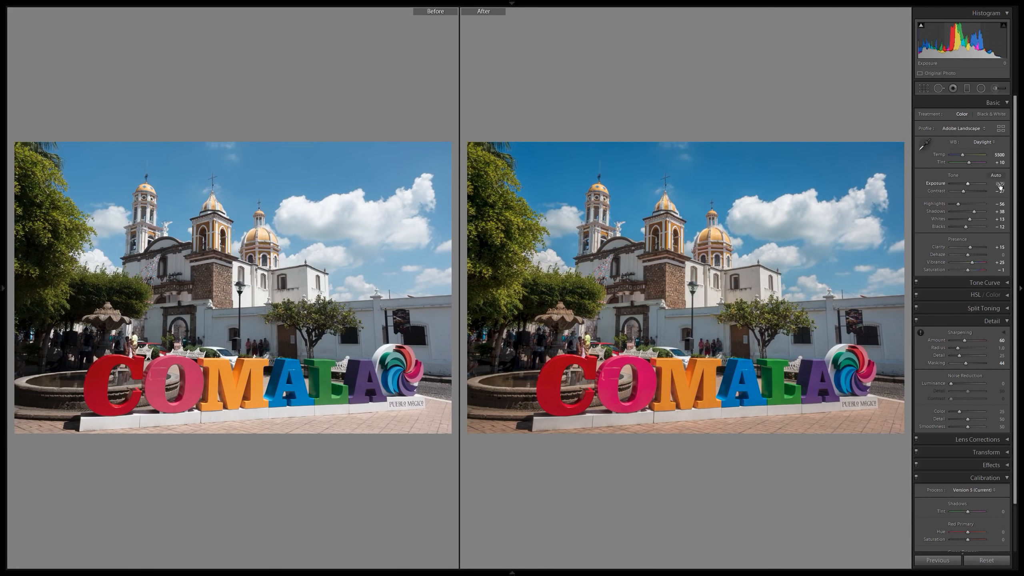
pyautogui.moveTo(1000, 186); pyautogui.dragTo(1003, 185)
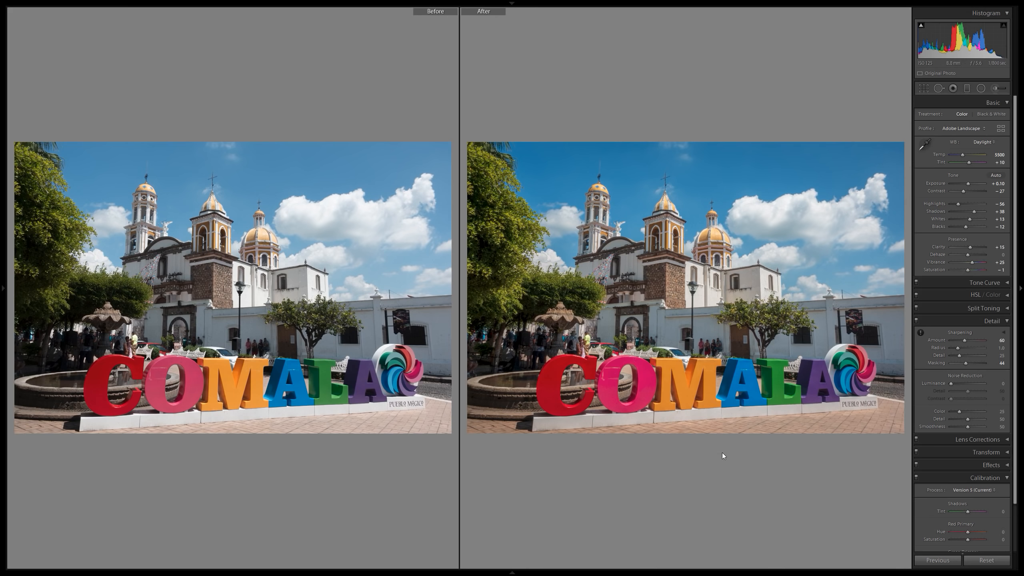
pyautogui.press('y')
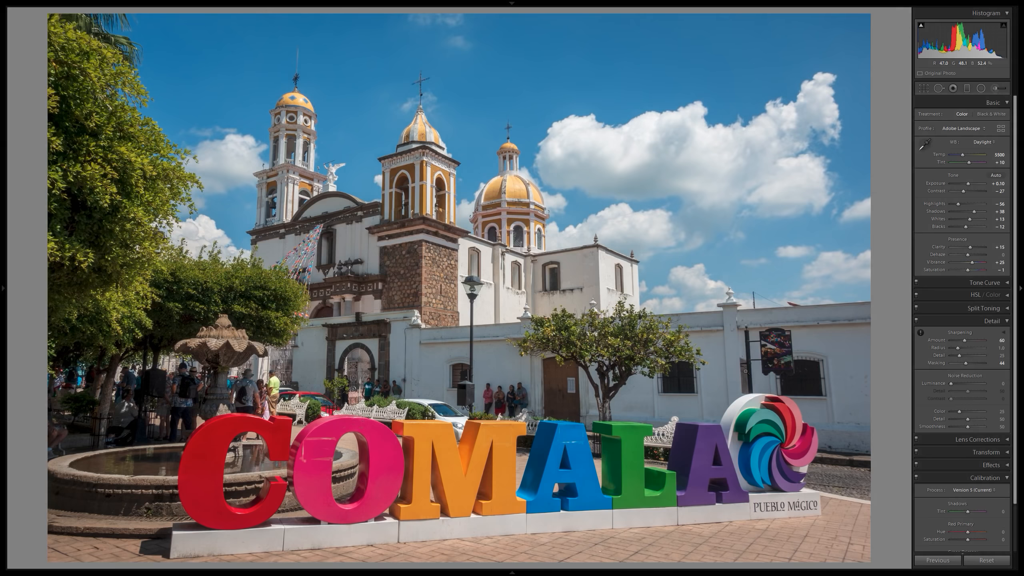
# Go to the next photo in the series.
pyautogui.press('Right')
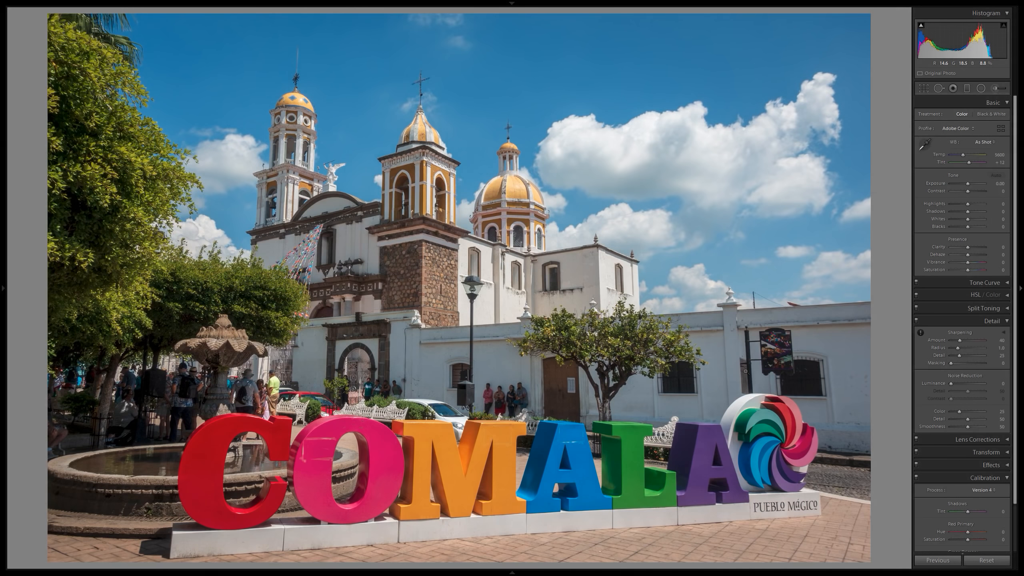
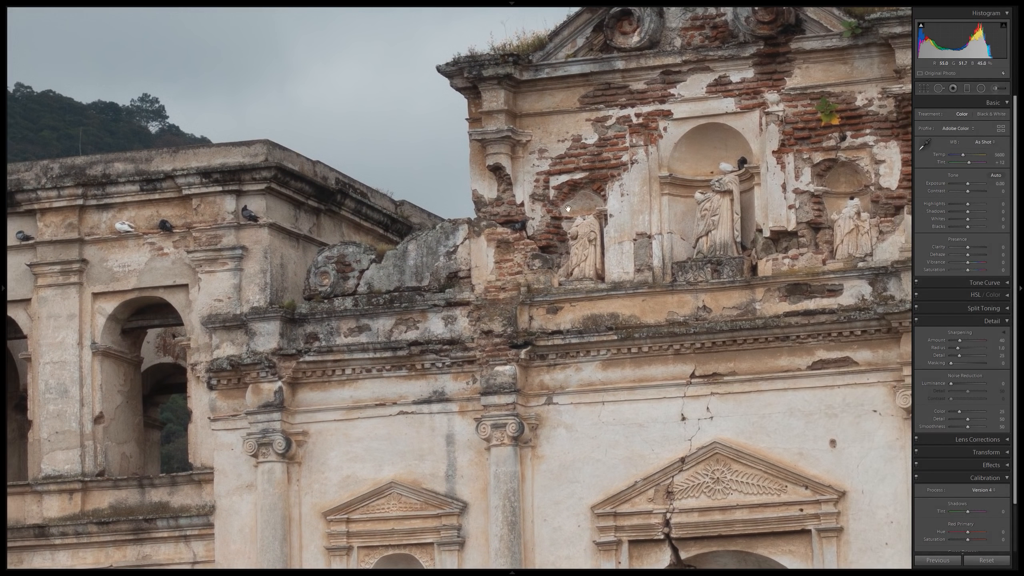
# Update the church ruin photo to process Version 5 (Current) and check the setting against the COMALA photo.
pyautogui.moveTo(652, 184); pyautogui.dragTo(512, 298)
pyautogui.moveTo(598, 143); pyautogui.dragTo(478, 270)
pyautogui.click(552, 206)
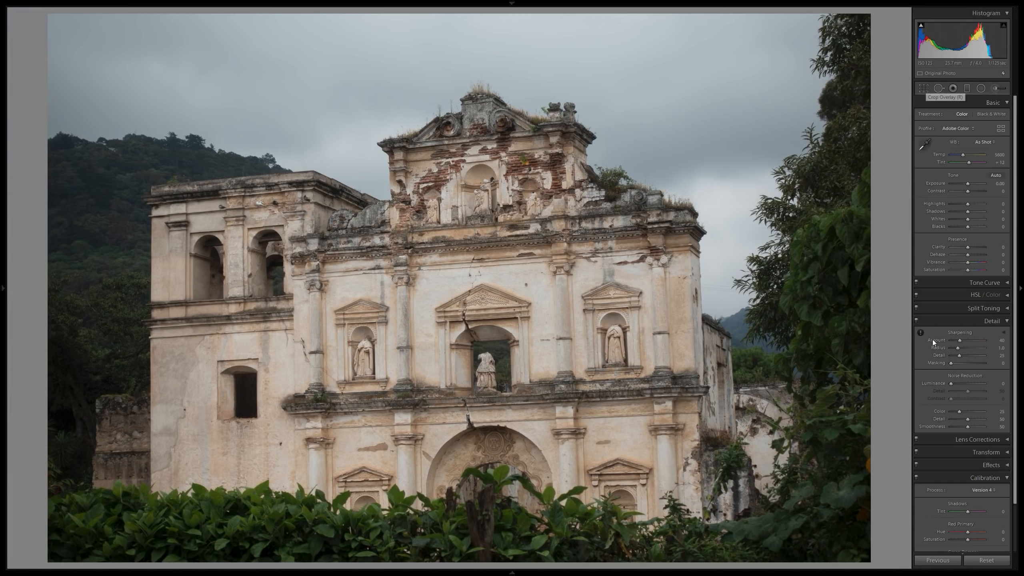
pyautogui.scroll(-2, 935, 343)
pyautogui.click(984, 437)
pyautogui.click(964, 444)
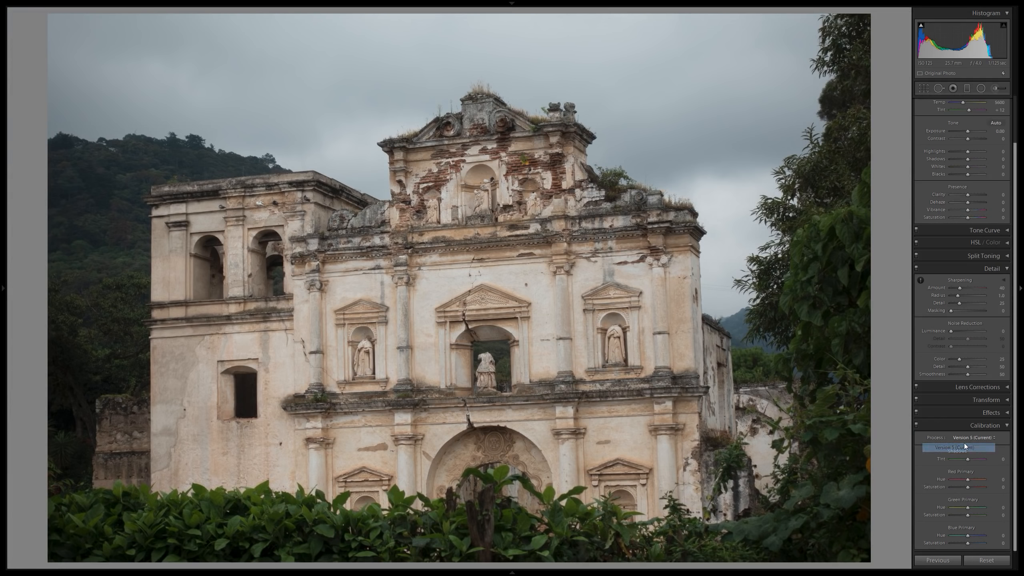
pyautogui.scroll(2, 975, 238)
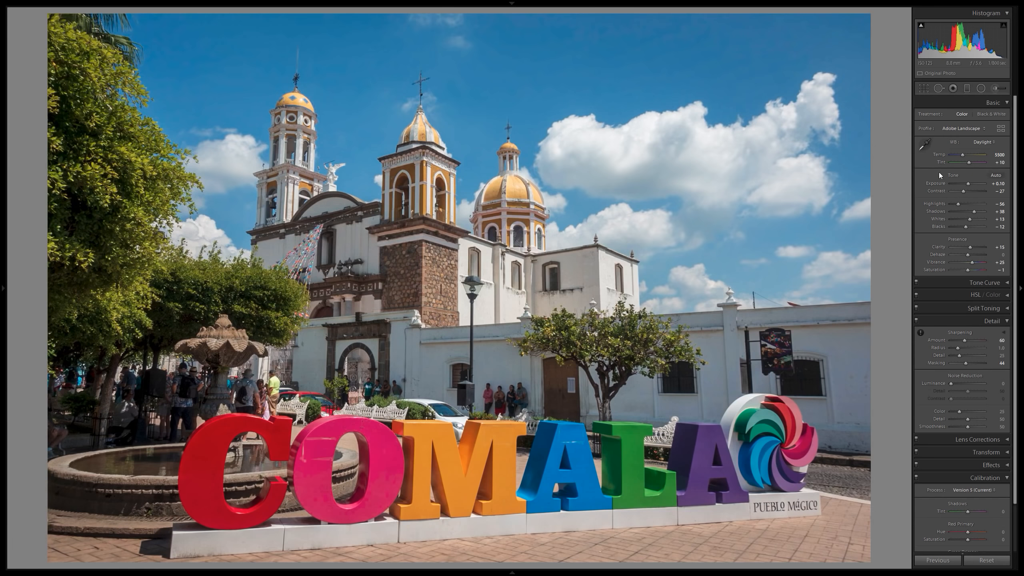
pyautogui.scroll(-2, 938, 340)
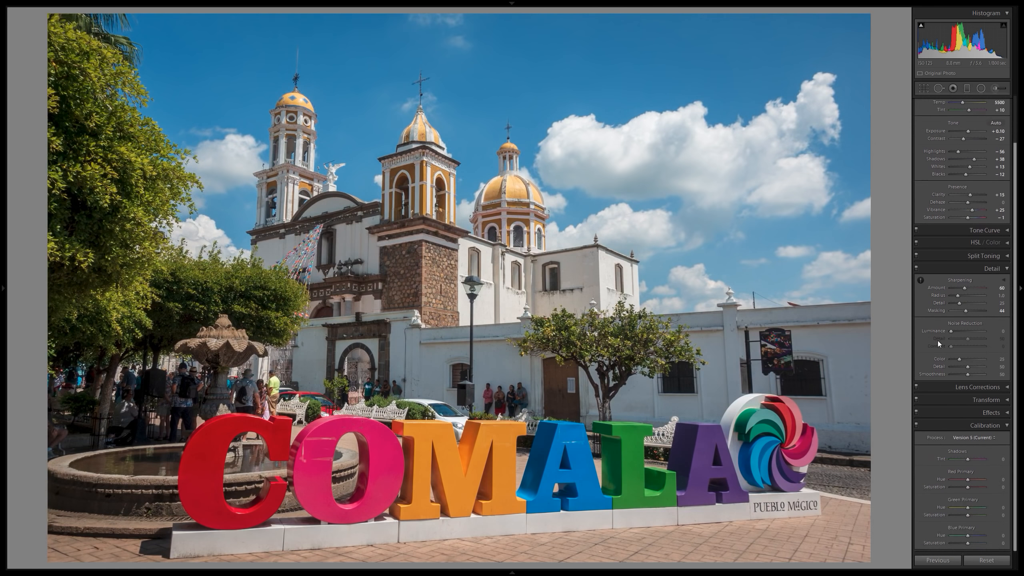
pyautogui.press('Left')
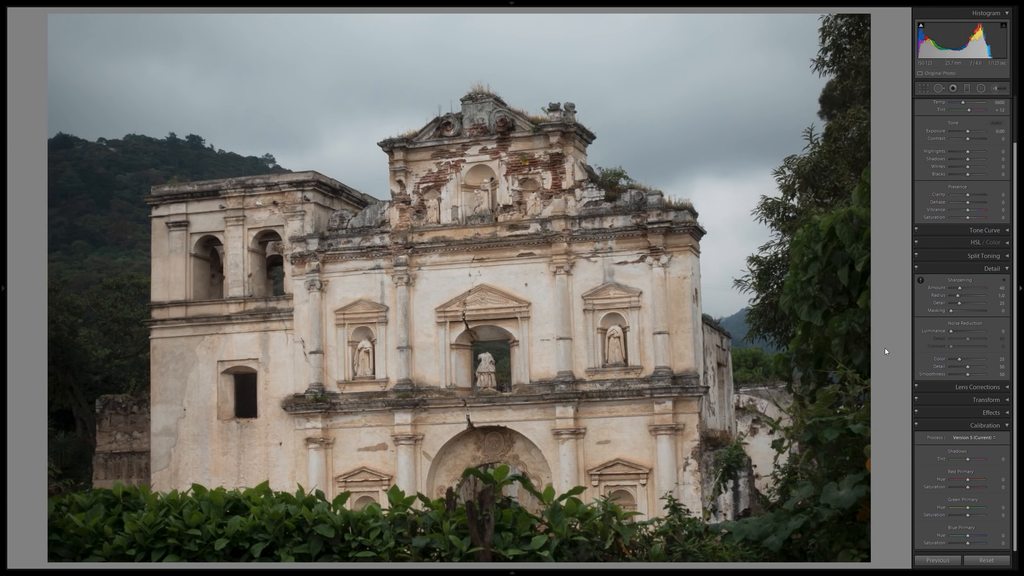
# Straighten the church ruin photo automatically with the crop tool and apply the crop.
pyautogui.click(924, 88)
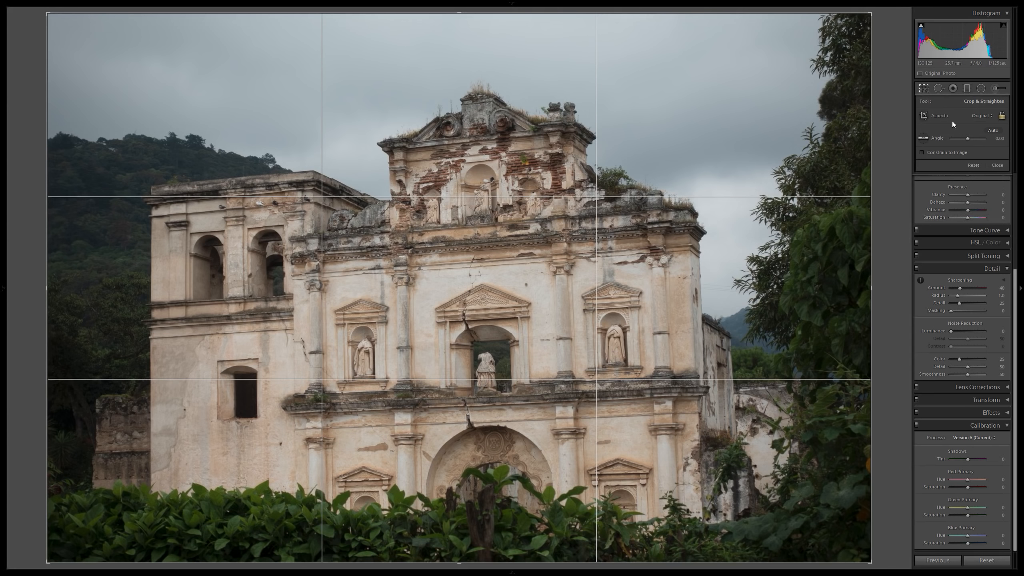
pyautogui.click(996, 130)
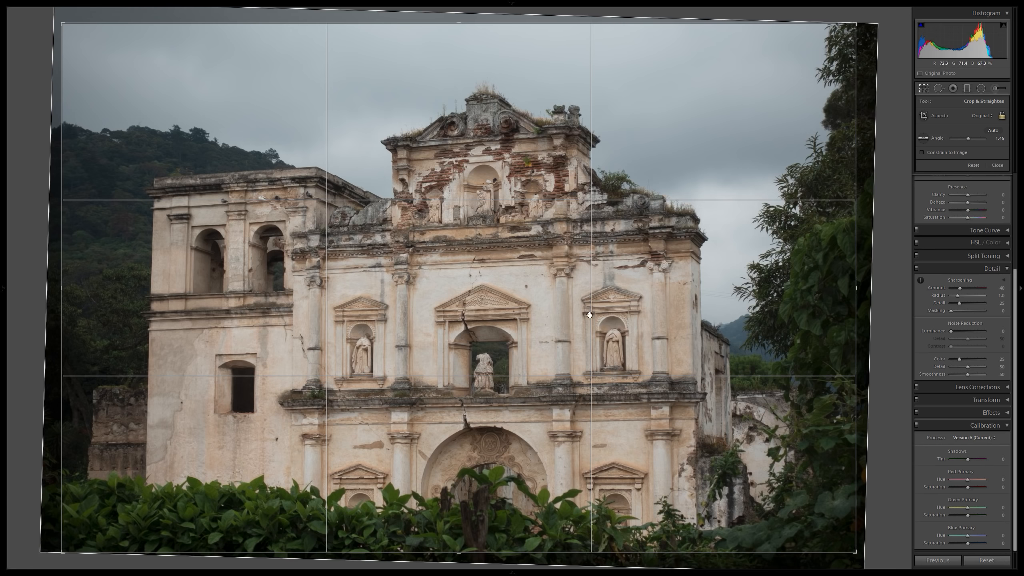
pyautogui.click(923, 88)
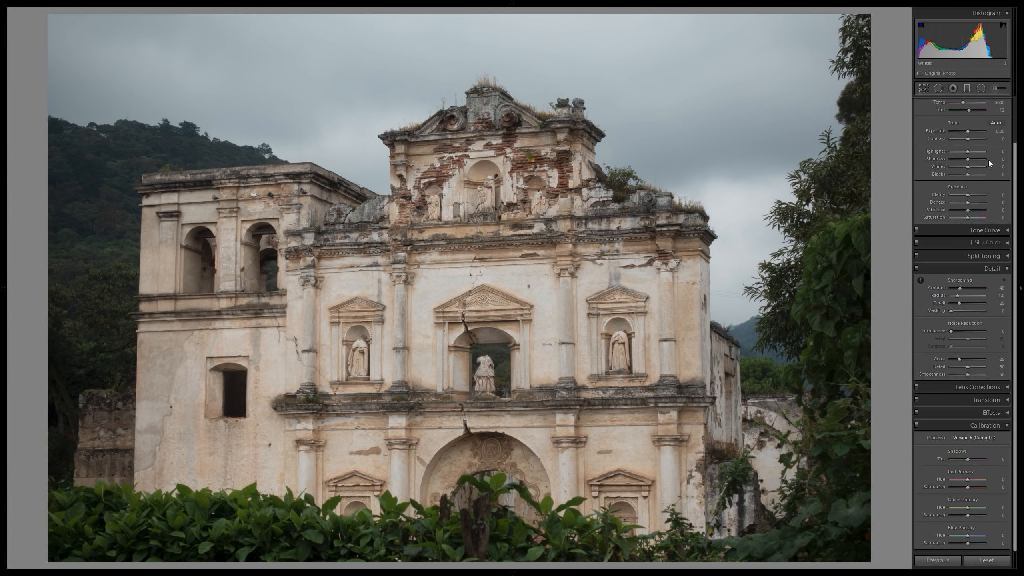
# Change the photo's profile to Adobe Landscape and apply automatic tone adjustments.
pyautogui.scroll(3, 986, 133)
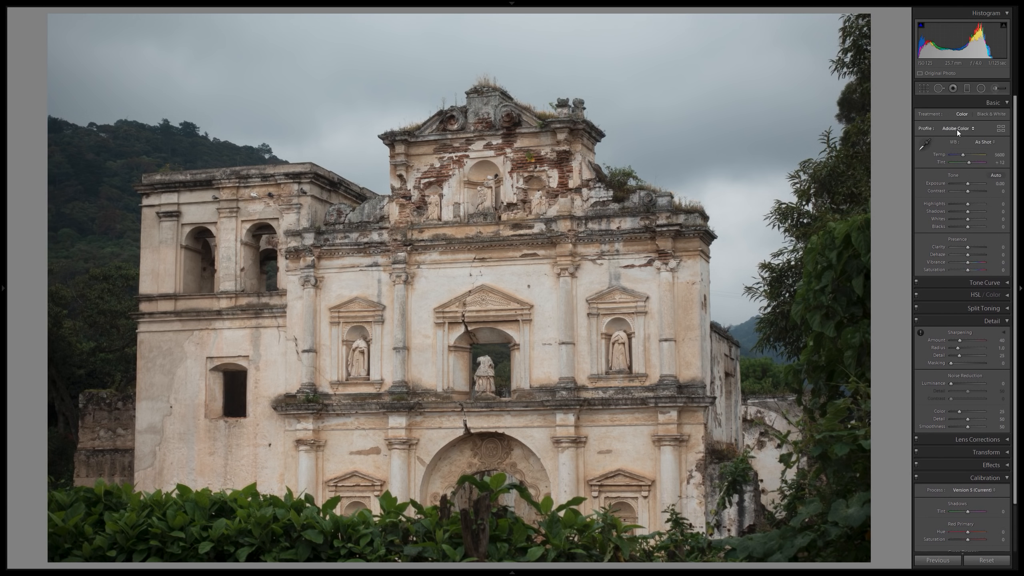
pyautogui.click(957, 129)
pyautogui.click(948, 148)
pyautogui.click(996, 177)
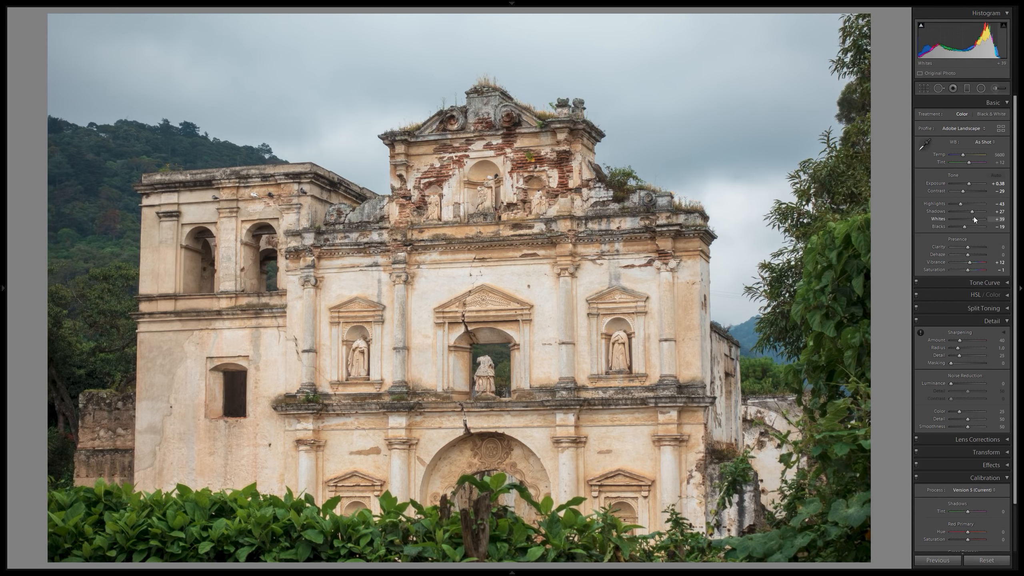
# Set clarity to +20, checking the texture of the brickwork and statues up close.
pyautogui.click(1003, 248)
pyautogui.press('Return')
pyautogui.click(502, 223)
pyautogui.moveTo(611, 140); pyautogui.dragTo(554, 281)
pyautogui.moveTo(444, 222); pyautogui.dragTo(666, 247)
pyautogui.click(666, 247)
pyautogui.click(1000, 247)
pyautogui.write('20')
pyautogui.press('Return')
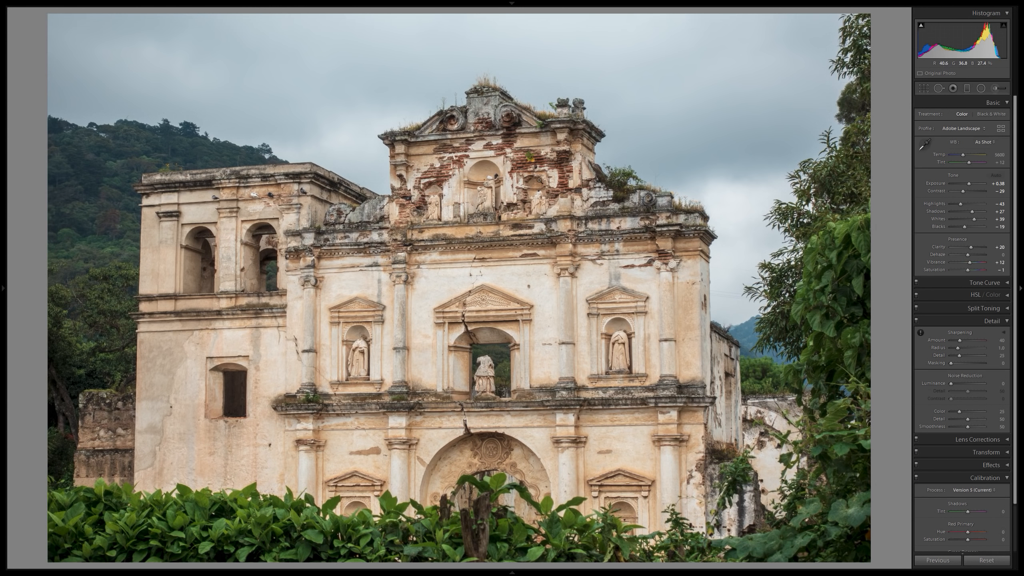
# Set the vibrance to +15.
pyautogui.click(1009, 263)
pyautogui.write('15')
pyautogui.press('Return')
# Inspect the facade up close across the niches, statues, cracked walls, brickwork and rooftop plants.
pyautogui.click(599, 275)
pyautogui.moveTo(606, 363); pyautogui.dragTo(722, 268)
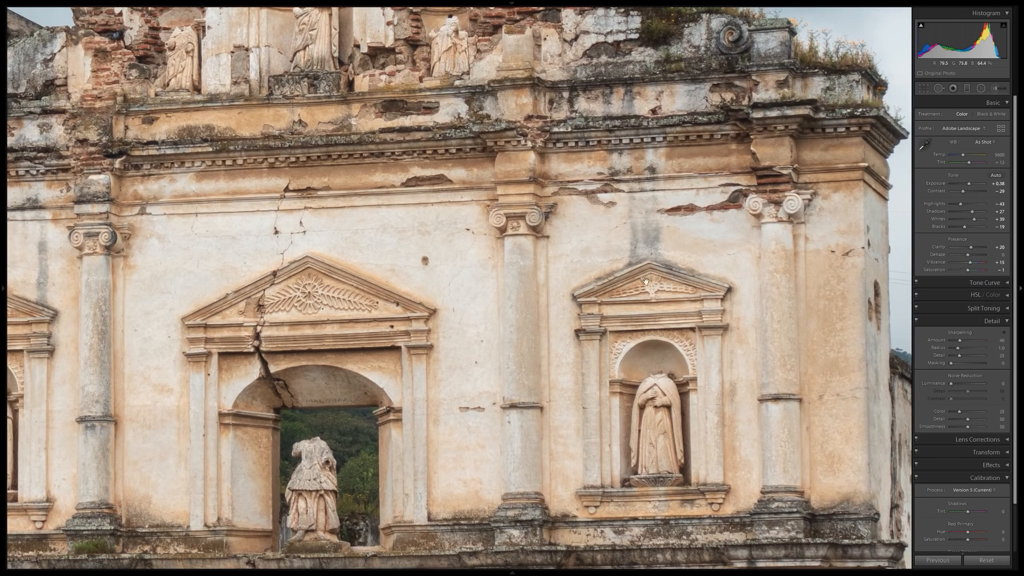
pyautogui.moveTo(724, 207); pyautogui.dragTo(585, 390)
pyautogui.moveTo(623, 265); pyautogui.dragTo(612, 435)
pyautogui.moveTo(436, 399); pyautogui.dragTo(525, 298)
pyautogui.moveTo(780, 290); pyautogui.dragTo(727, 279)
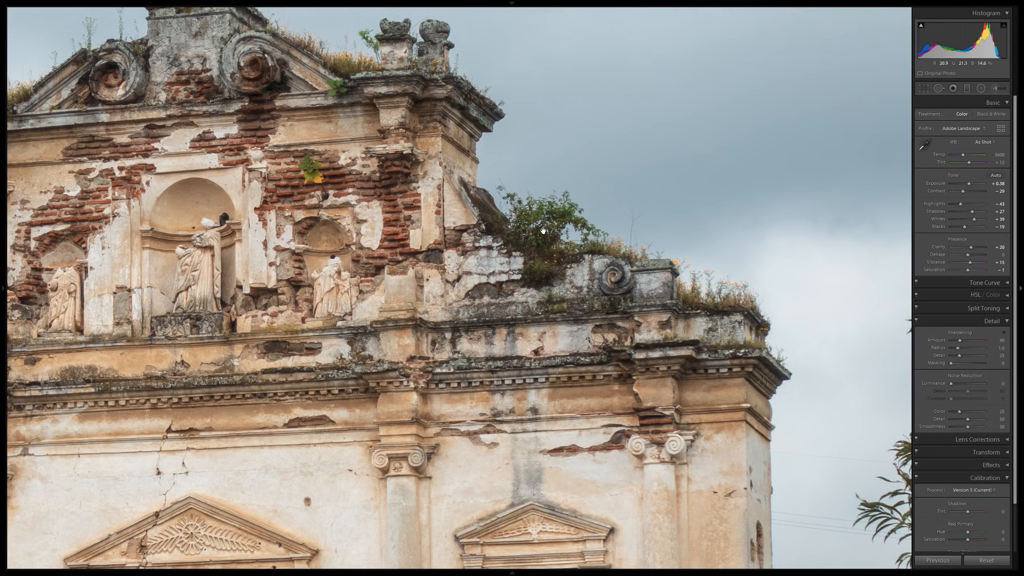
pyautogui.moveTo(684, 334); pyautogui.dragTo(705, 203)
pyautogui.moveTo(531, 229); pyautogui.dragTo(558, 291)
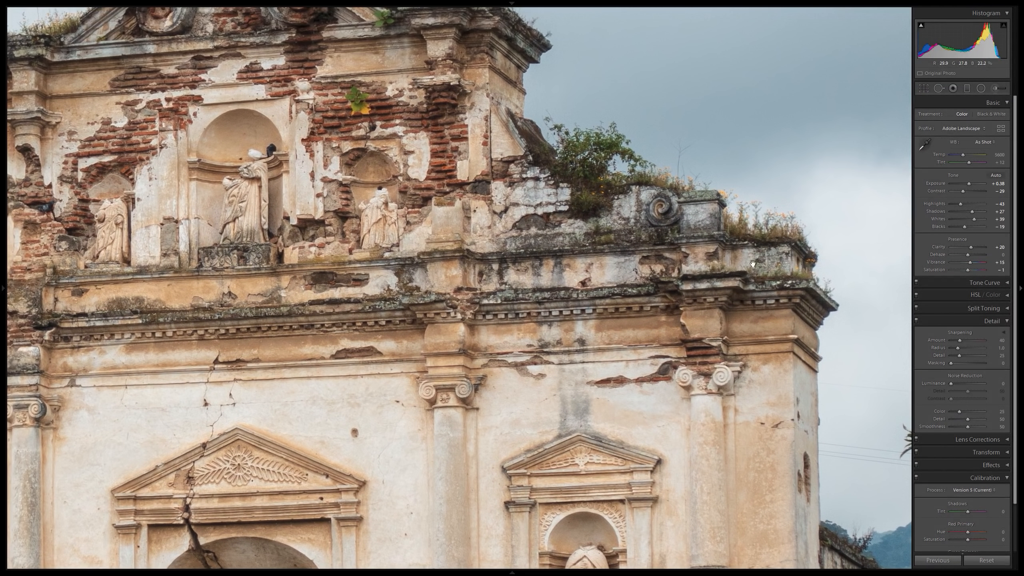
# Set the sharpening amount to 70.
pyautogui.click(999, 341)
pyautogui.write('70')
pyautogui.press('Return')
# Set the sharpening masking to 49 on the whole photo using the black-and-white mask preview, keeping the sky unsharpened.
pyautogui.press('z')
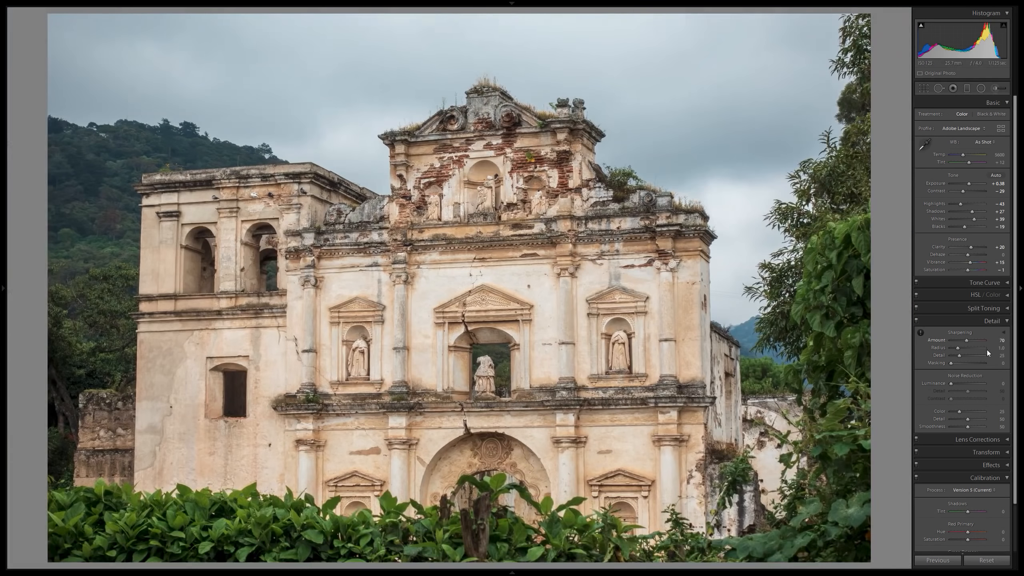
pyautogui.keyDown('alt'); pyautogui.click(1001, 364); pyautogui.keyUp('alt')
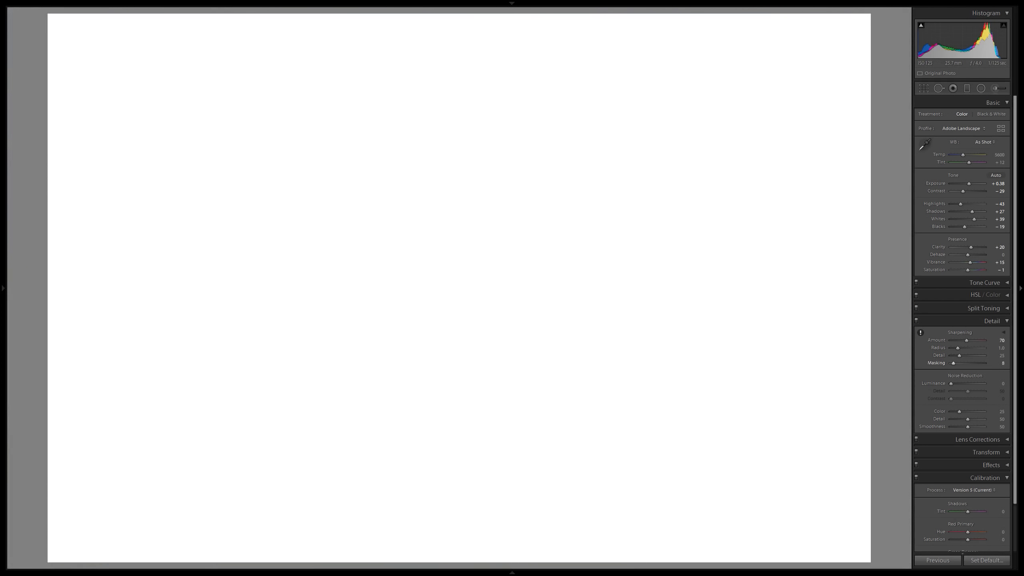
pyautogui.moveTo(1001, 364); pyautogui.dragTo(1015, 364)
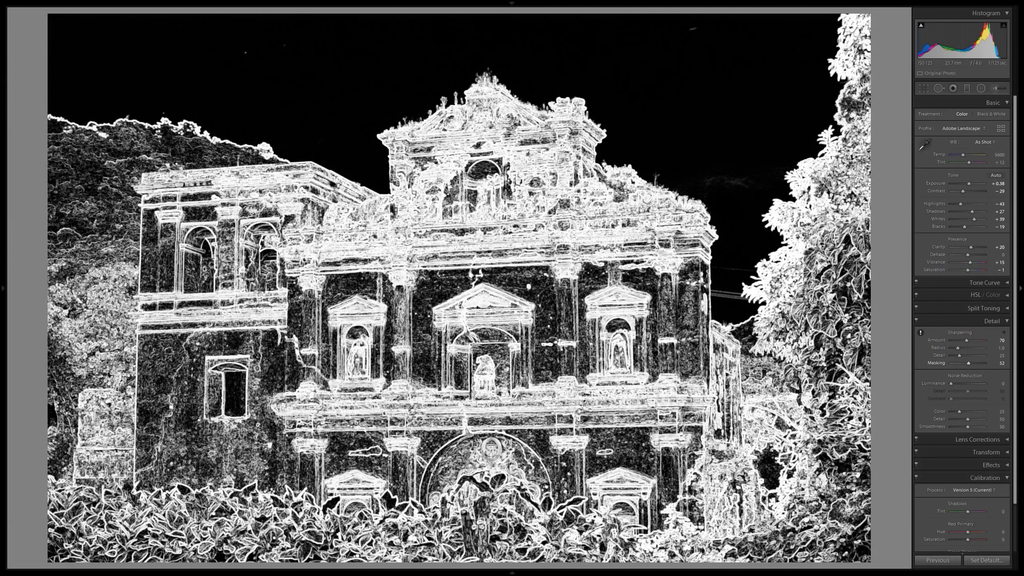
pyautogui.moveTo(1013, 364); pyautogui.dragTo(1012, 364)
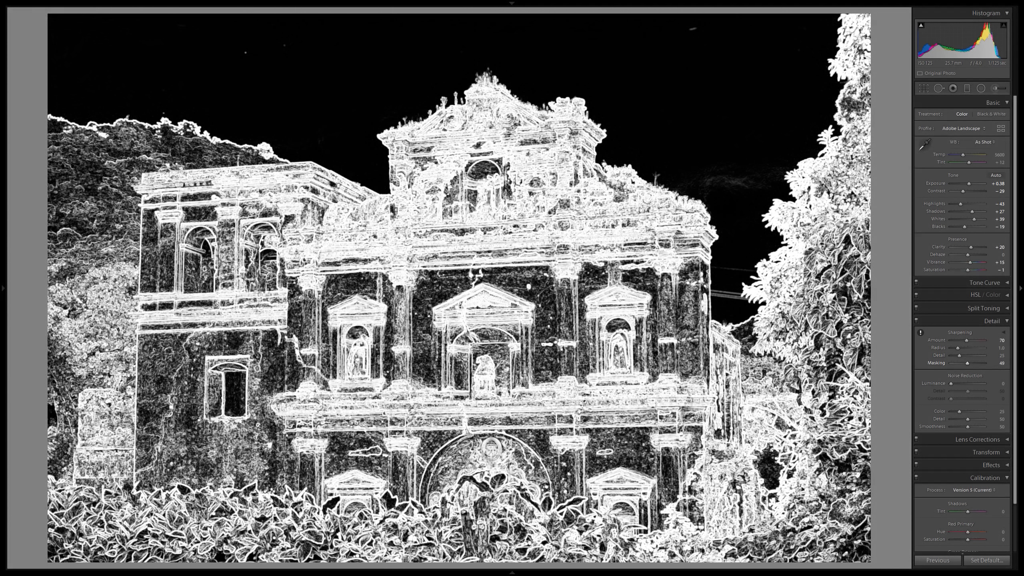
pyautogui.moveTo(1013, 364); pyautogui.dragTo(1012, 365)
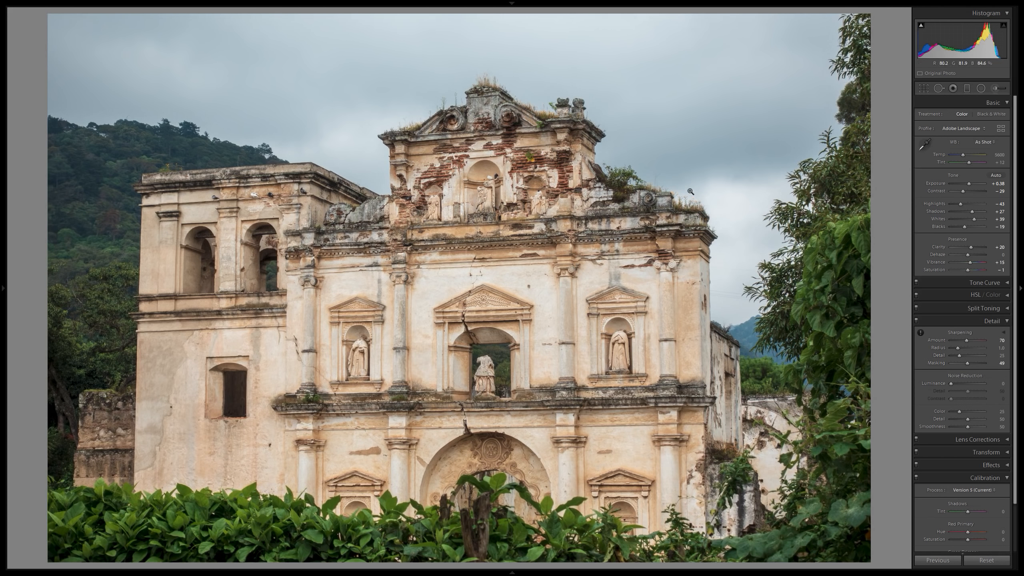
# Compare the photo with its original version and raise dehaze to +30.
pyautogui.press('y')
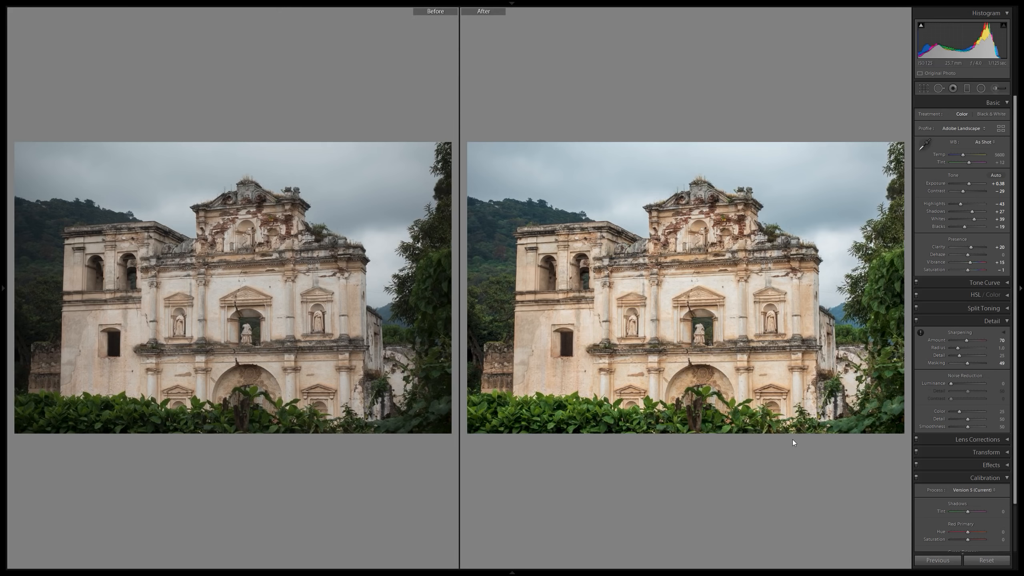
pyautogui.press('y')
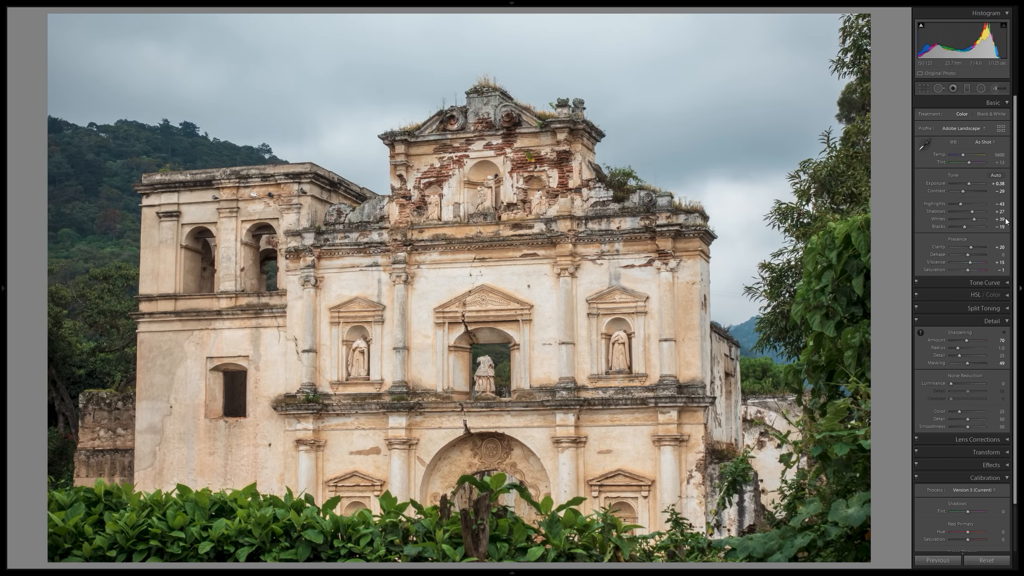
pyautogui.moveTo(1002, 255)
pyautogui.mouseDown()
pyautogui.moveTo(1012, 256)
pyautogui.moveTo(996, 257)
pyautogui.mouseUp()
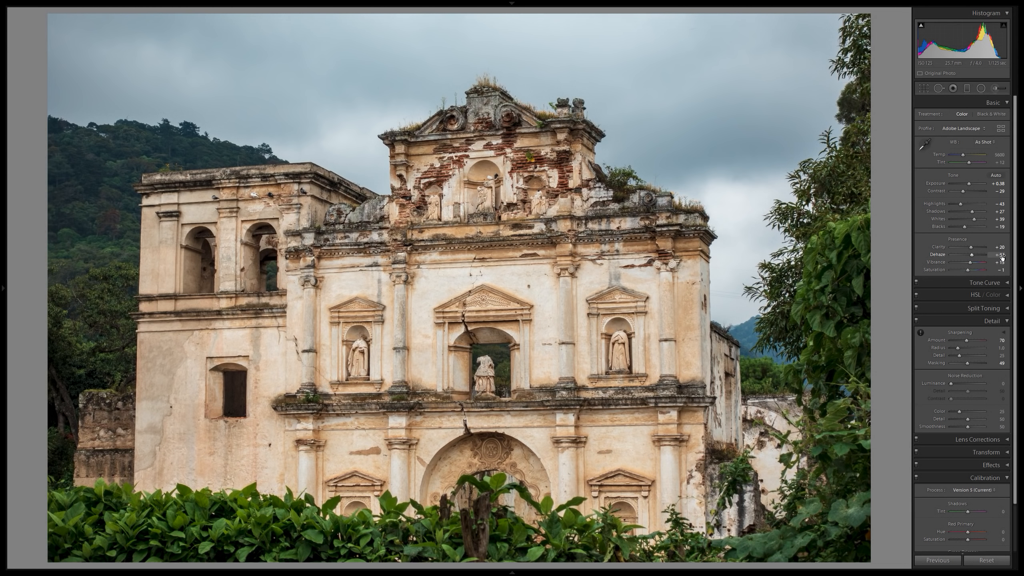
pyautogui.moveTo(1002, 254); pyautogui.dragTo(1005, 254)
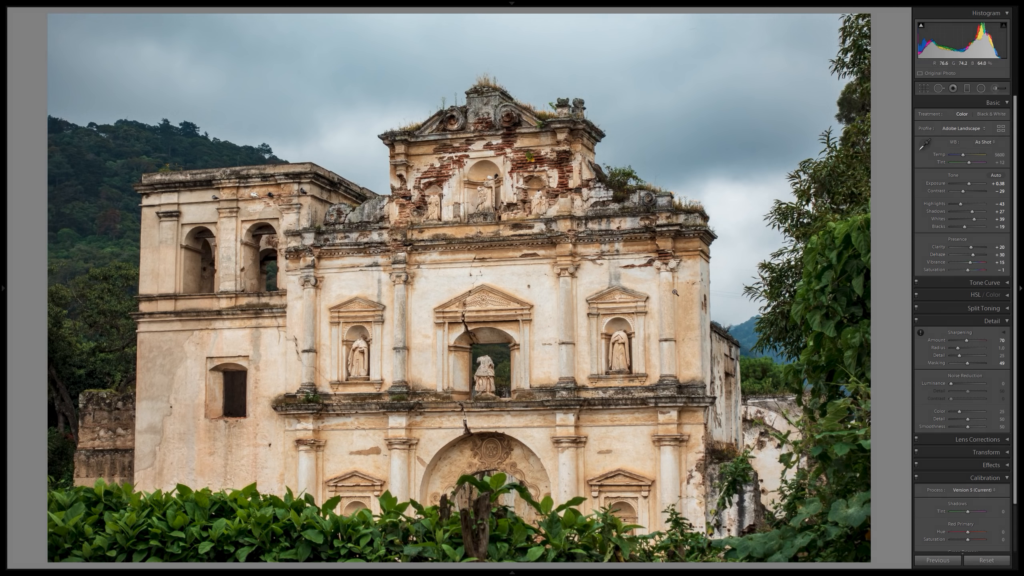
# Set clarity to +15 and dehaze to +25 while viewing the before and after versions side by side.
pyautogui.press('y')
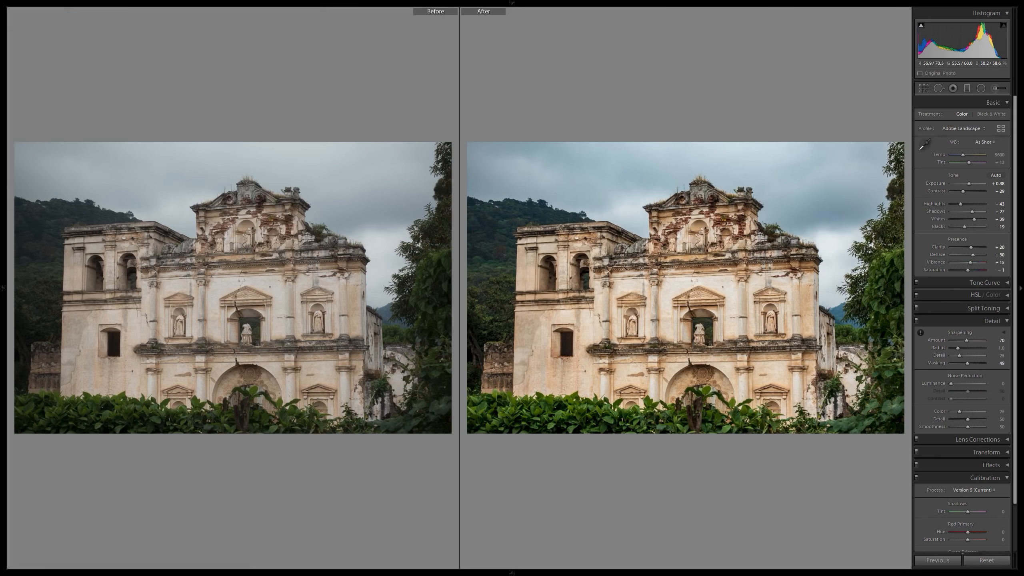
pyautogui.click(688, 235)
pyautogui.click(659, 207)
pyautogui.click(997, 246)
pyautogui.write('15')
pyautogui.press('Return')
pyautogui.click(997, 255)
pyautogui.write('25')
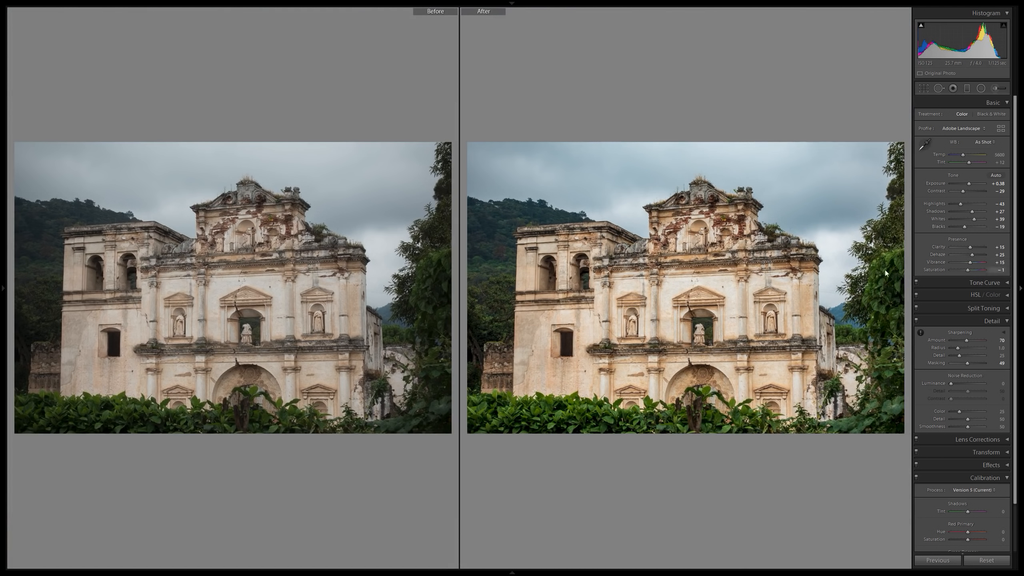
pyautogui.write('y')
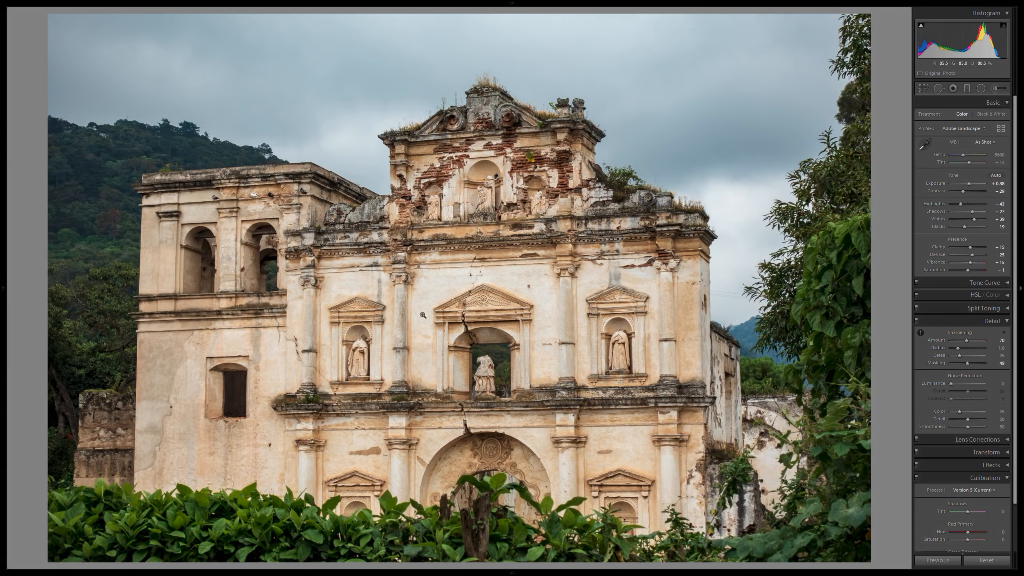
pyautogui.write('y')
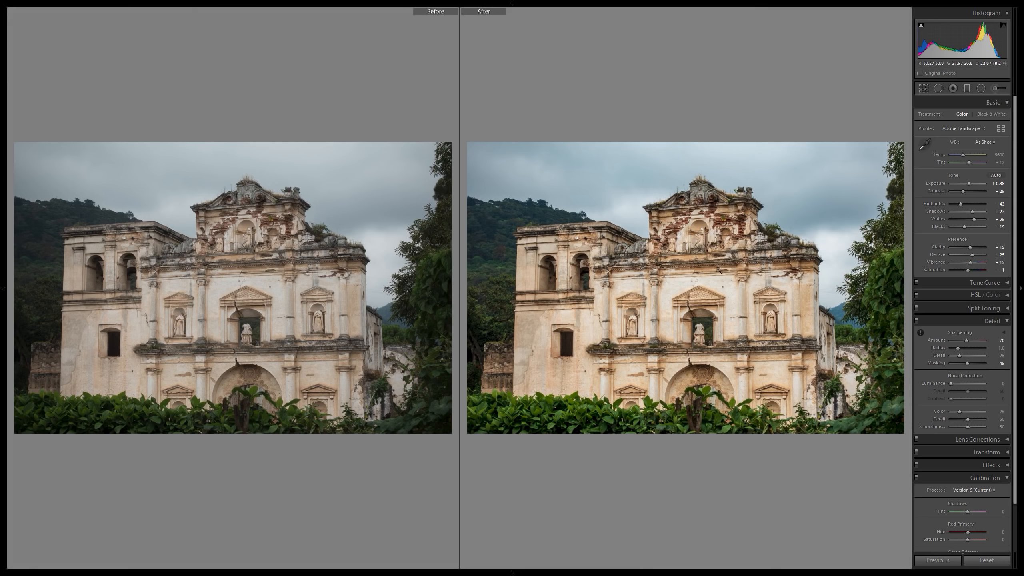
# Compare the before and after versions side by side, as a whole and up close on the upper facade.
pyautogui.click(732, 244)
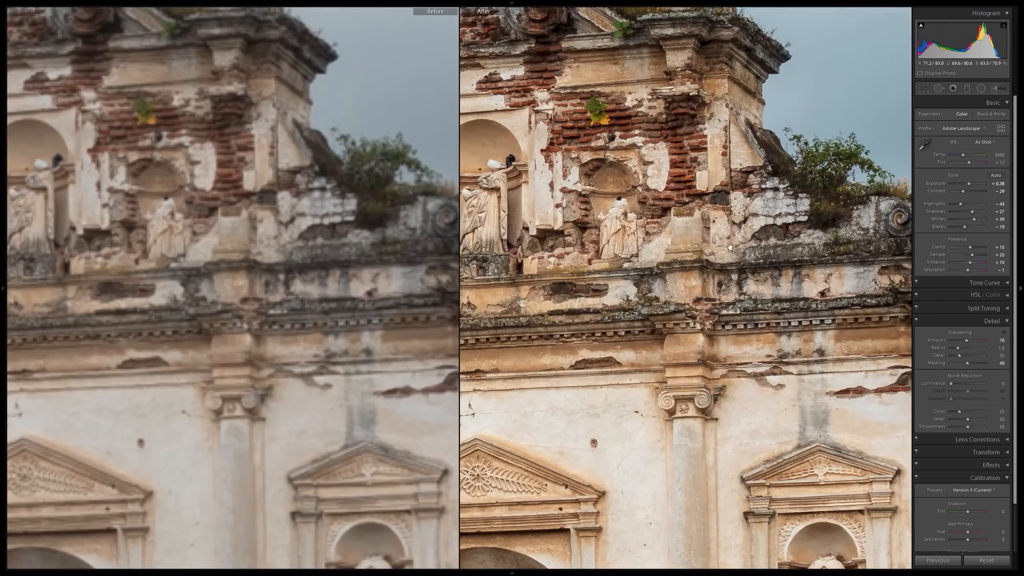
pyautogui.moveTo(831, 227); pyautogui.dragTo(689, 308)
pyautogui.click(696, 290)
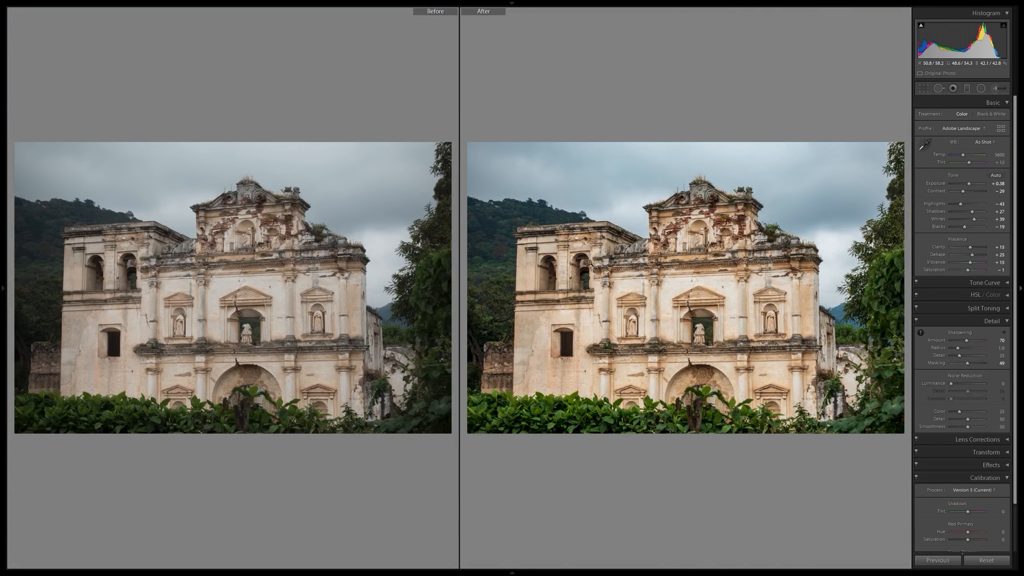
pyautogui.press('y')
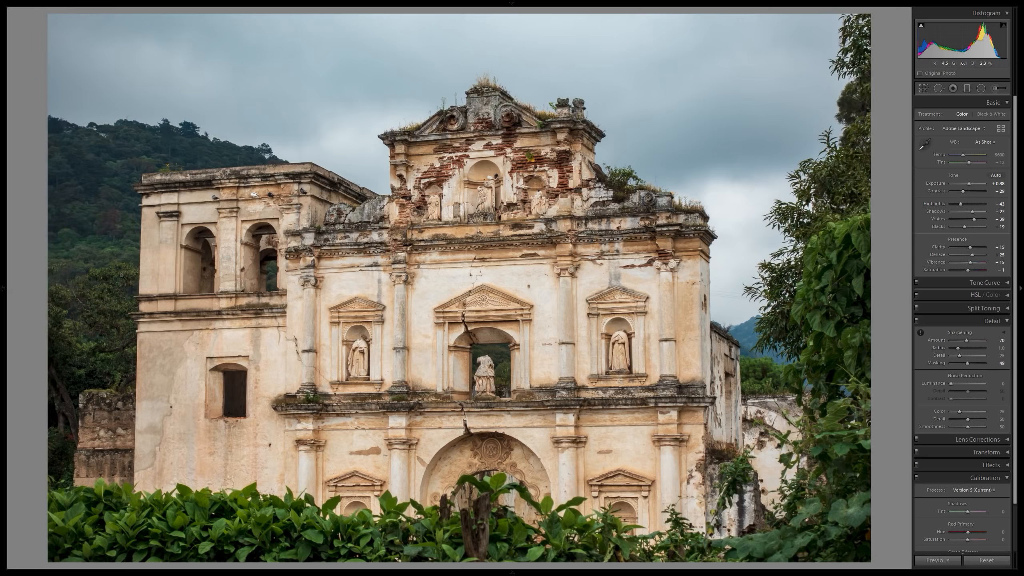
# Darken the photo's edges with a vignette and compare the before and after versions up close around the church's roofline.
pyautogui.moveTo(1, 264)
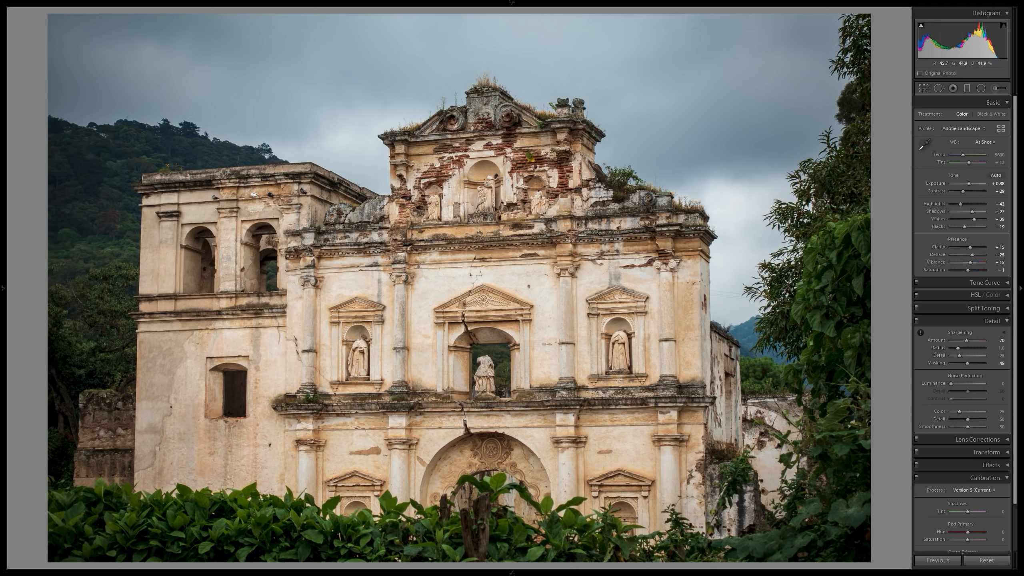
pyautogui.press('y')
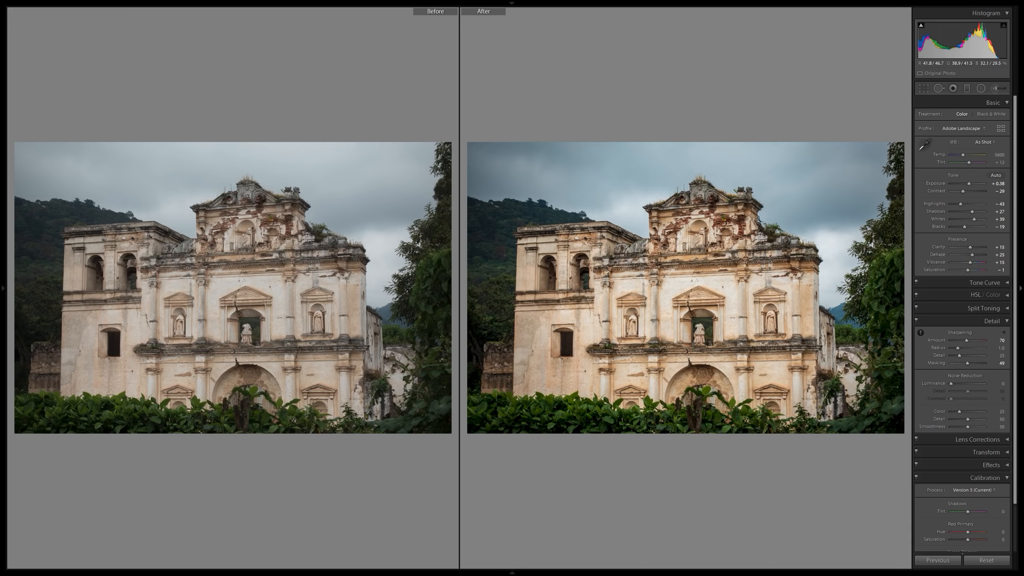
pyautogui.click(714, 185)
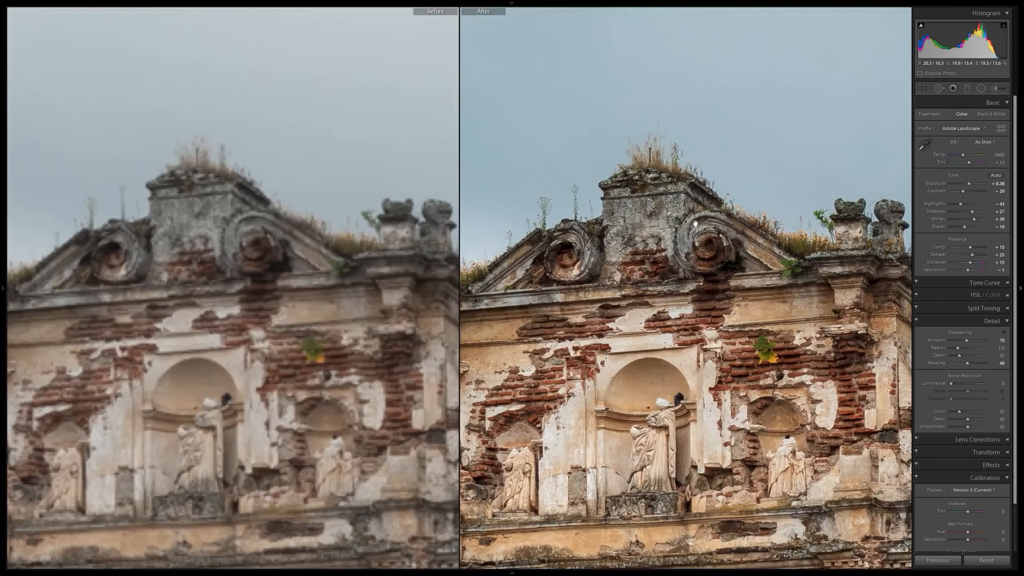
pyautogui.moveTo(718, 214); pyautogui.dragTo(613, 254)
pyautogui.moveTo(740, 291); pyautogui.dragTo(619, 221)
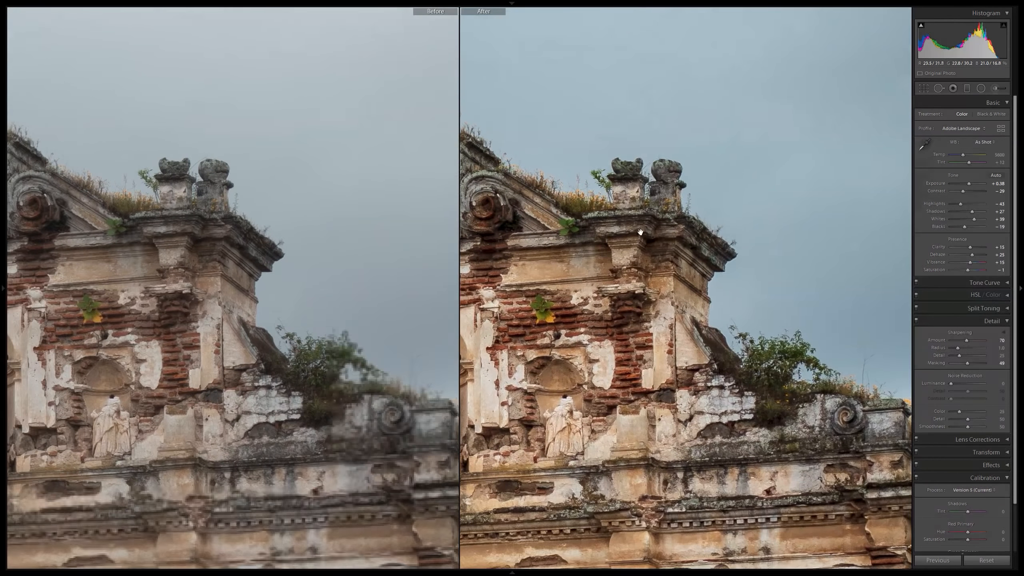
pyautogui.moveTo(764, 329); pyautogui.dragTo(657, 260)
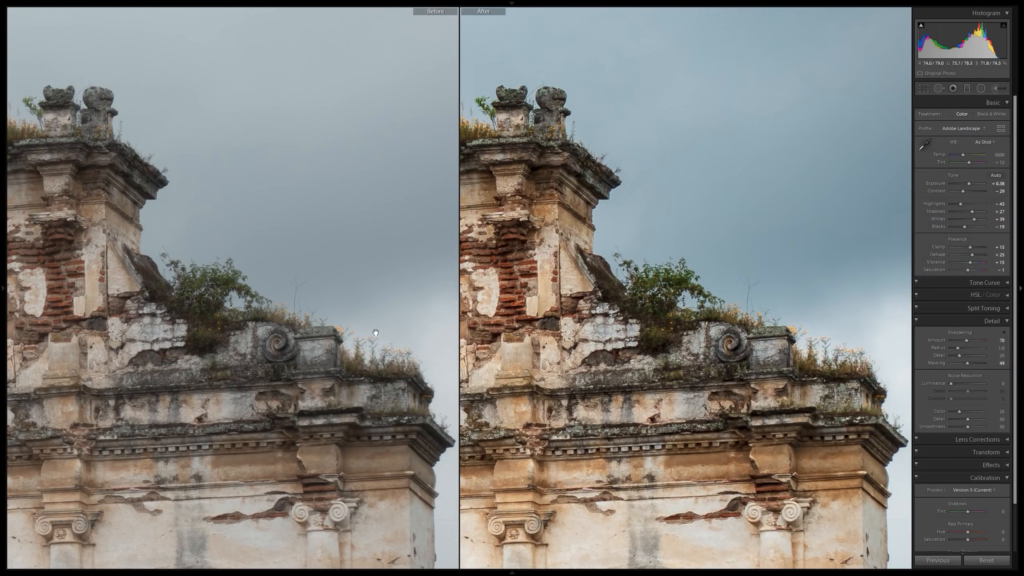
# Compare the before and after versions up close along the church's roofline and as a whole, and return to the single-photo view.
pyautogui.moveTo(390, 350); pyautogui.dragTo(334, 277)
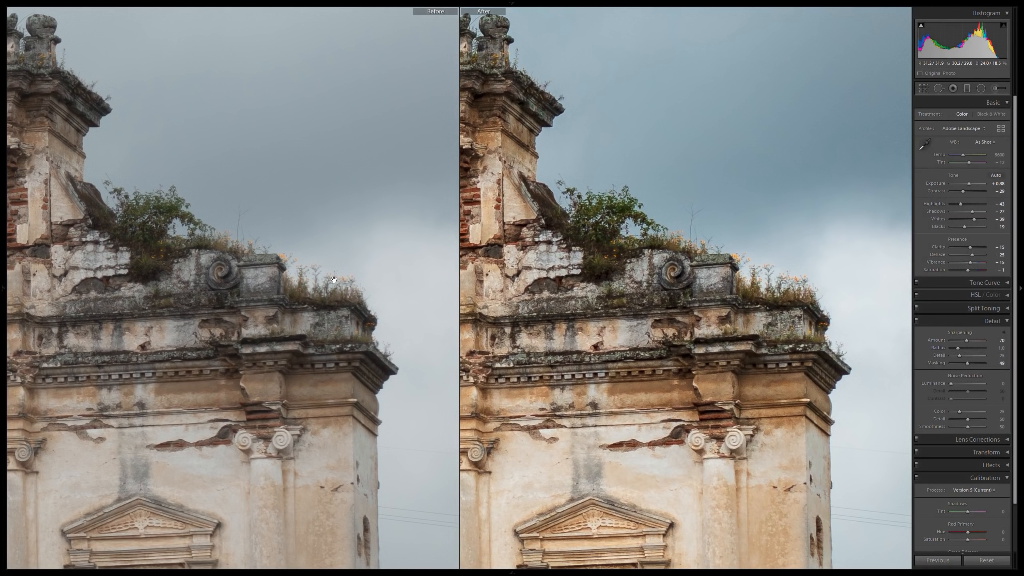
pyautogui.moveTo(704, 282); pyautogui.dragTo(630, 270)
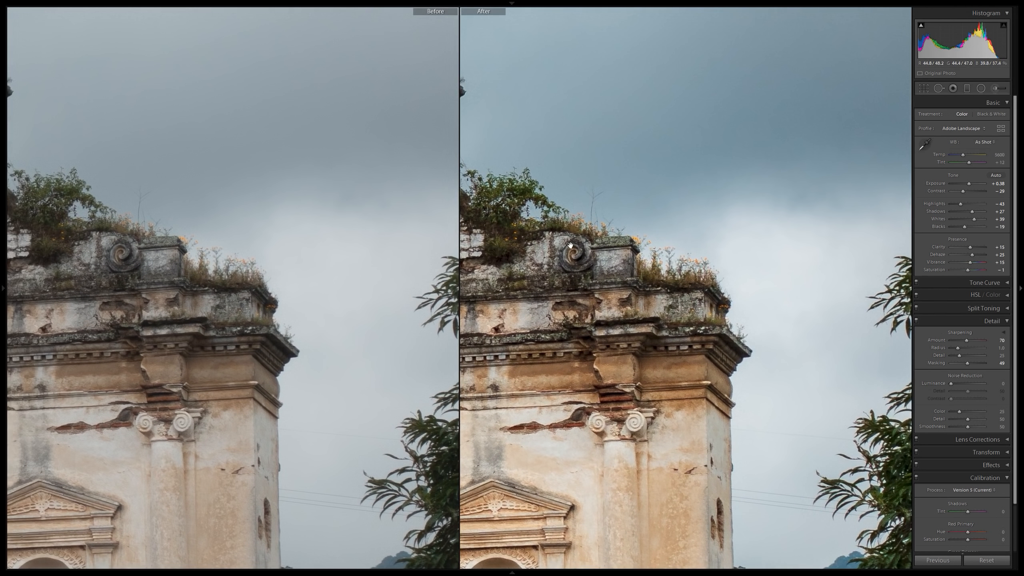
pyautogui.moveTo(570, 245); pyautogui.dragTo(652, 281)
pyautogui.moveTo(529, 237)
pyautogui.mouseDown()
pyautogui.moveTo(618, 258)
pyautogui.moveTo(600, 243)
pyautogui.mouseUp()
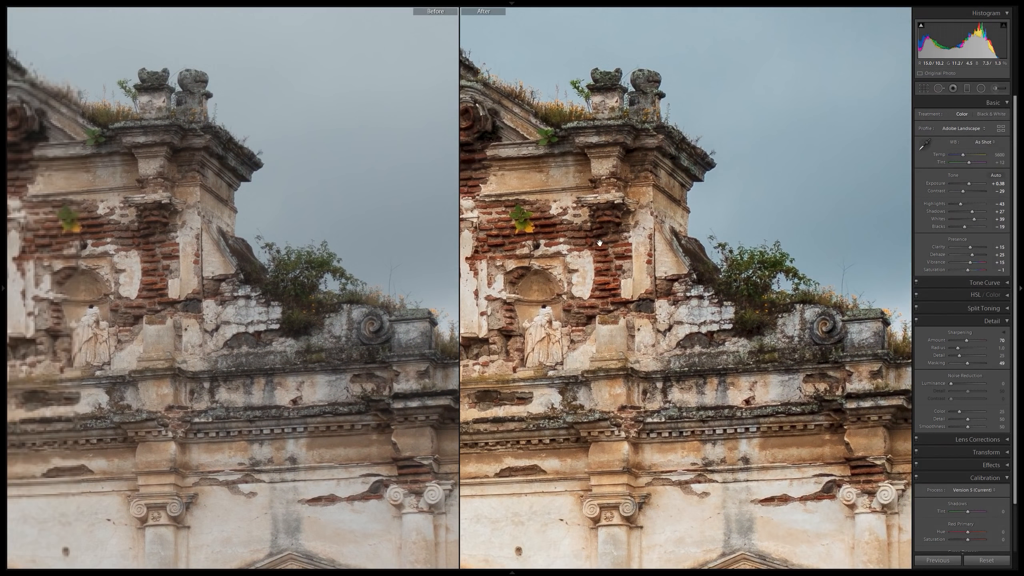
pyautogui.moveTo(535, 242); pyautogui.dragTo(665, 263)
pyautogui.click(595, 271)
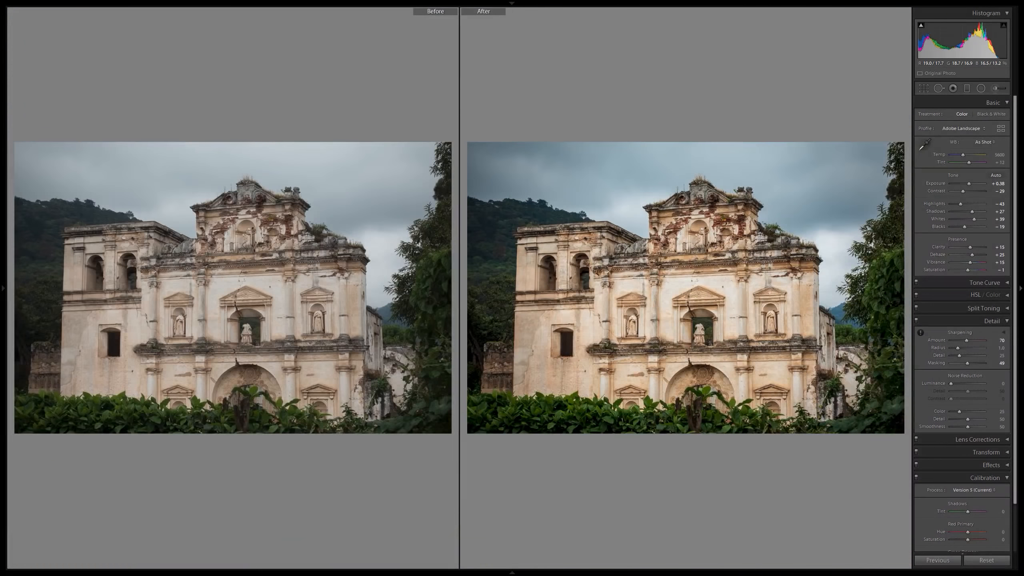
pyautogui.press('y')
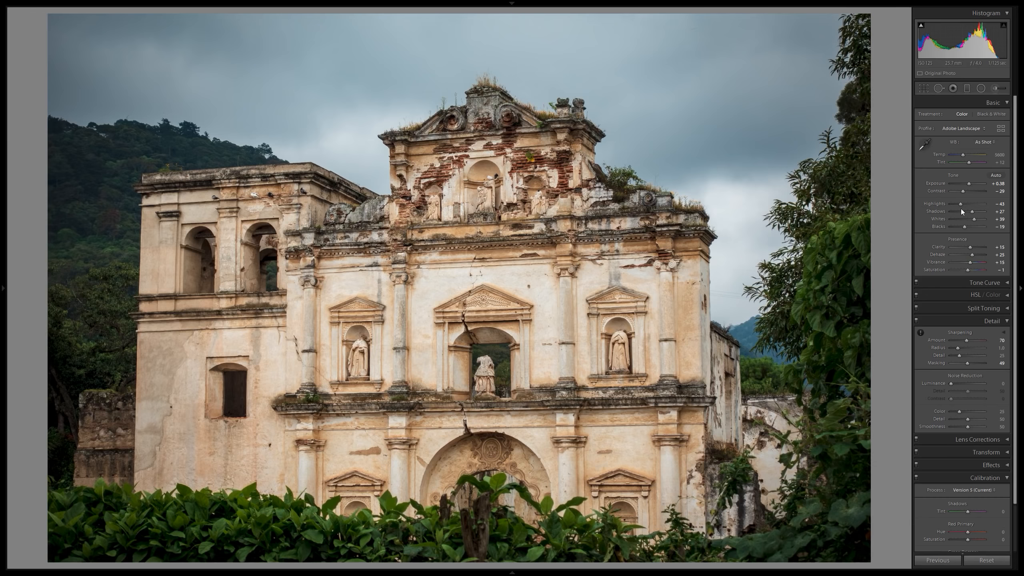
# Try the Cloudy and Auto white balance presets on the church ruin photo and restore As Shot.
pyautogui.click(989, 141)
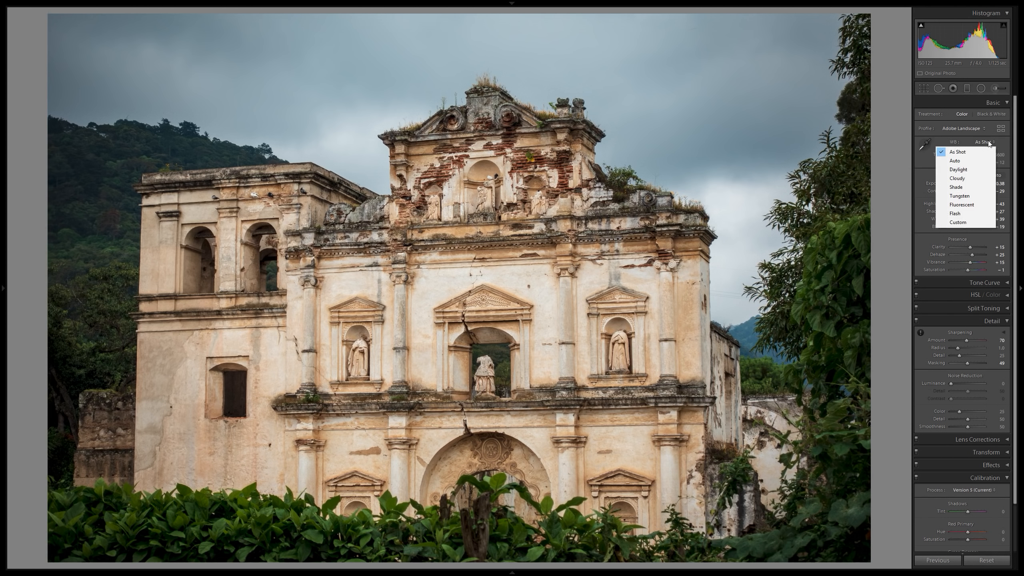
pyautogui.click(965, 179)
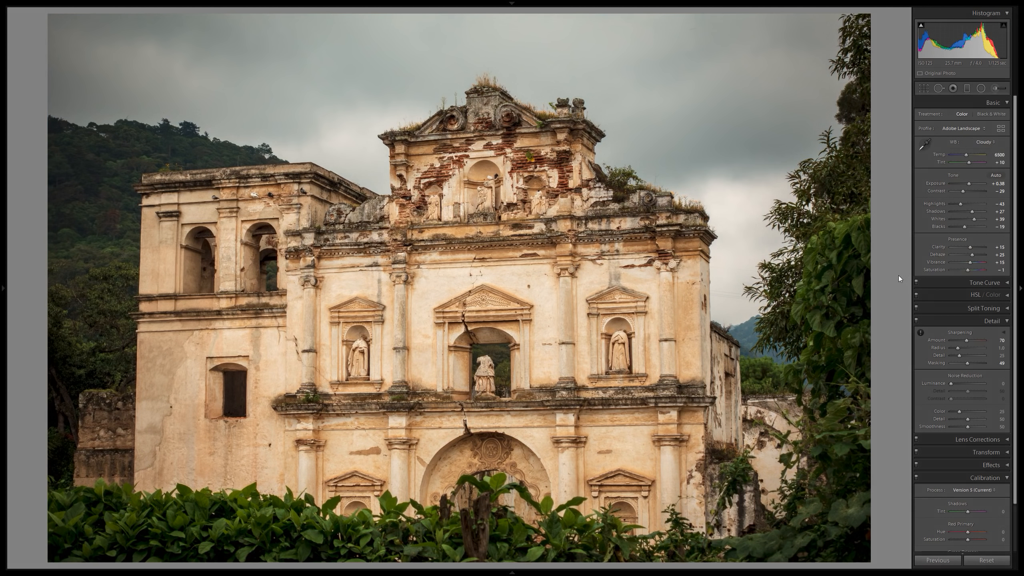
pyautogui.click(986, 141)
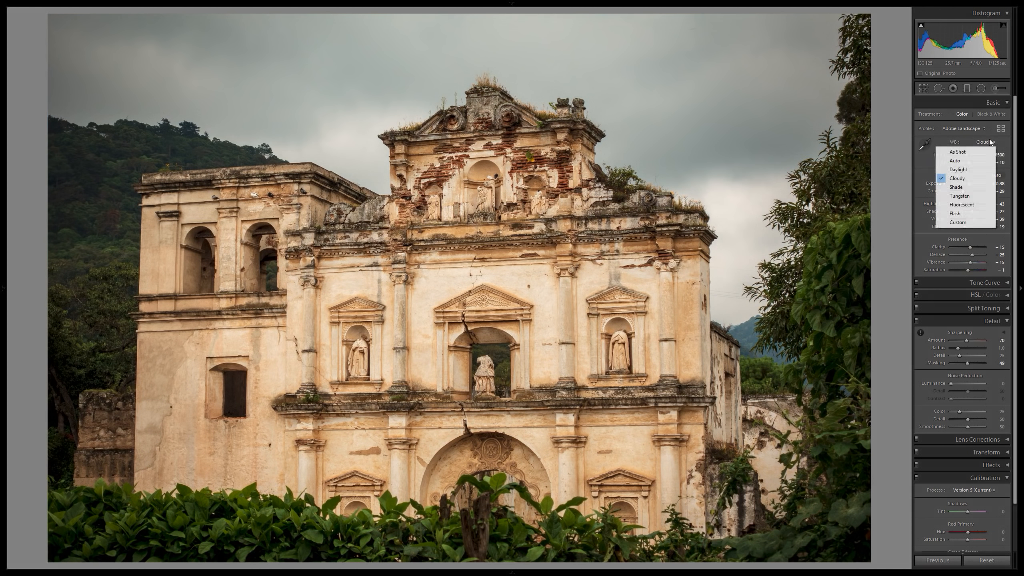
pyautogui.click(966, 152)
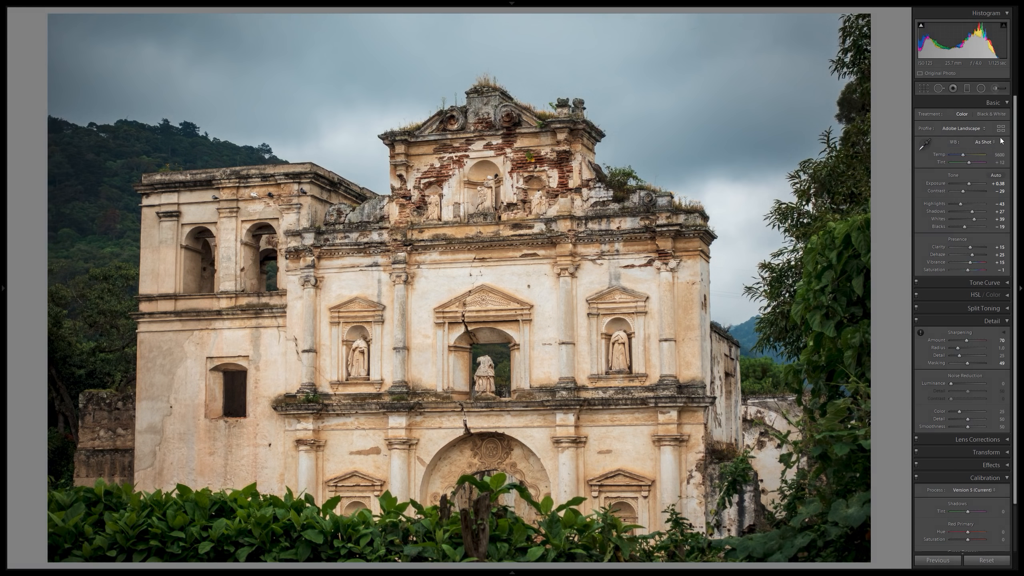
pyautogui.click(986, 141)
pyautogui.click(968, 161)
pyautogui.click(986, 142)
pyautogui.click(976, 152)
# Move on to the next photo, showing the plaza fountain with lion statues and a white church.
pyautogui.press('Right')
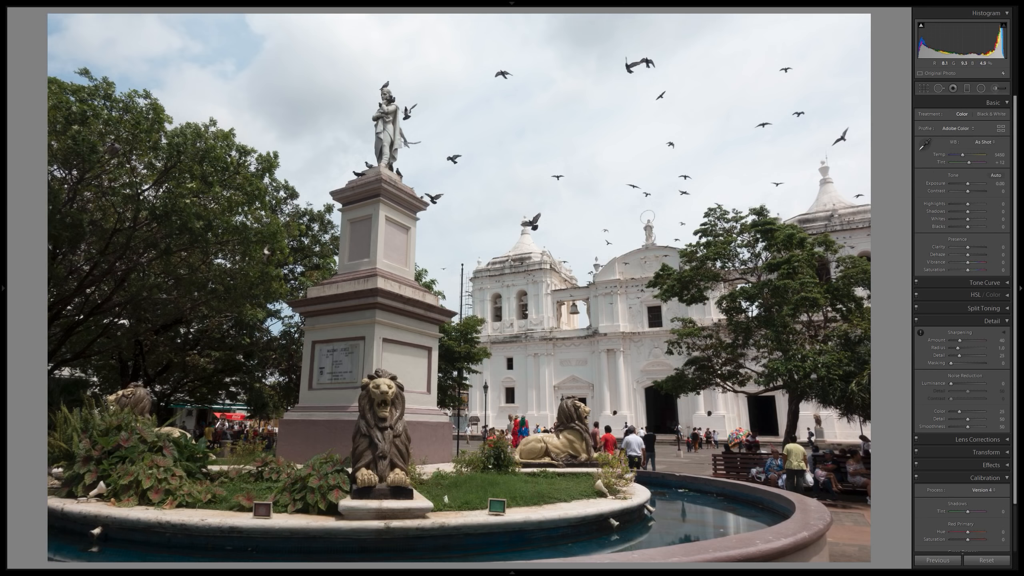
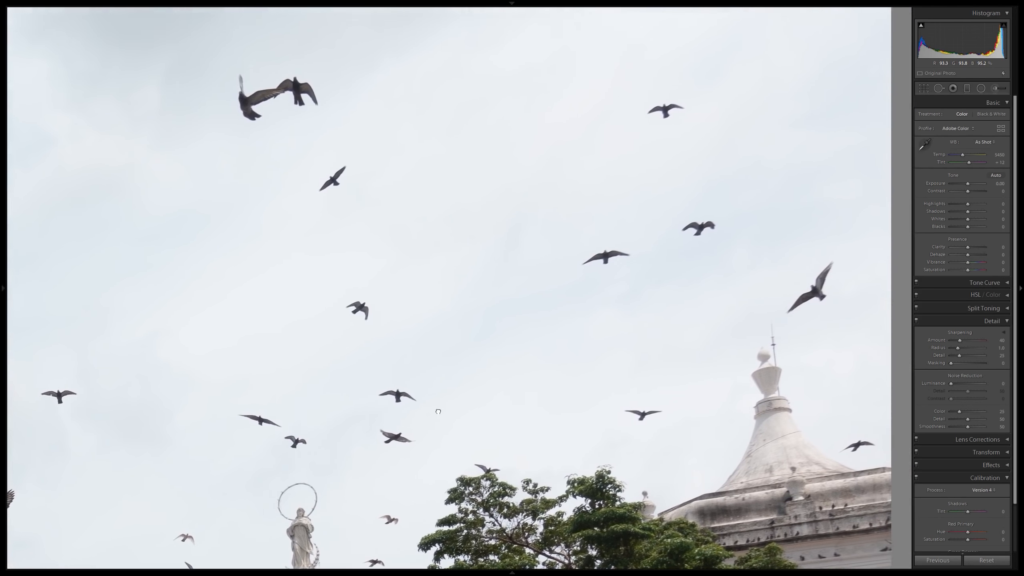
# Examine the unedited plaza photo up close around the birds in the sky and the white church's bell tower.
pyautogui.moveTo(550, 211); pyautogui.dragTo(621, 159)
pyautogui.moveTo(704, 288); pyautogui.dragTo(765, 156)
pyautogui.click(757, 170)
pyautogui.click(557, 301)
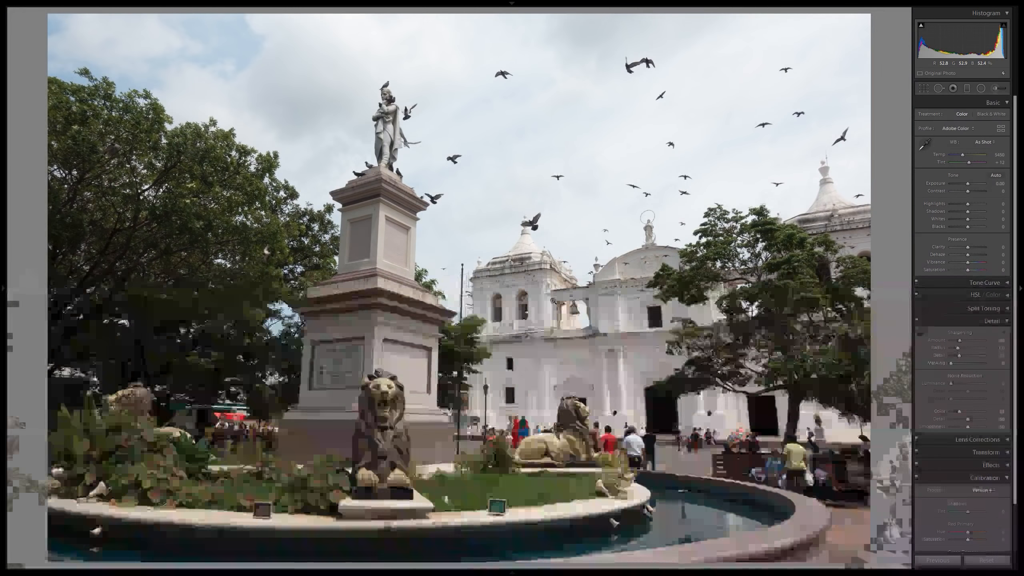
pyautogui.moveTo(473, 211); pyautogui.dragTo(563, 252)
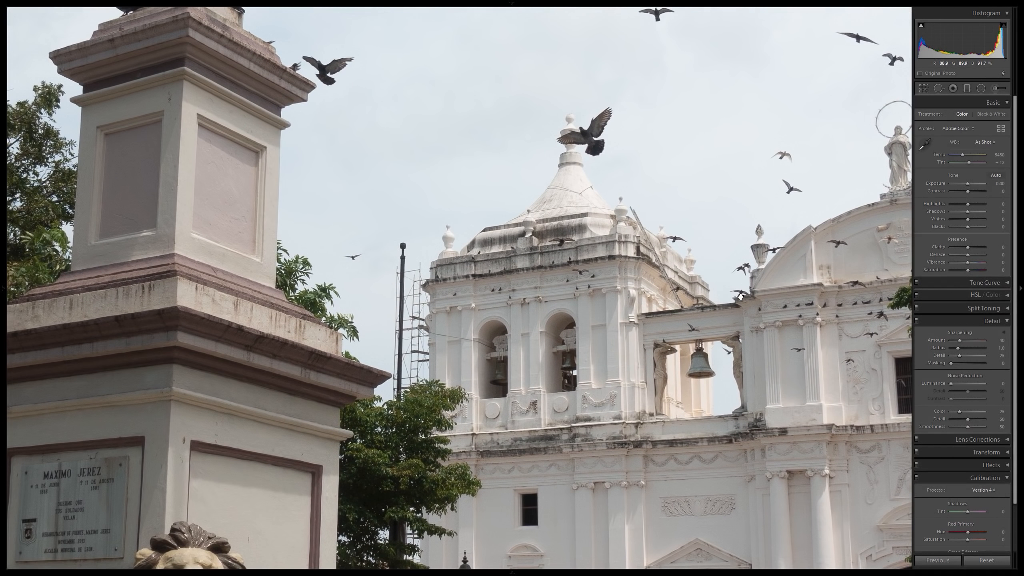
pyautogui.moveTo(811, 295); pyautogui.dragTo(627, 293)
pyautogui.click(681, 271)
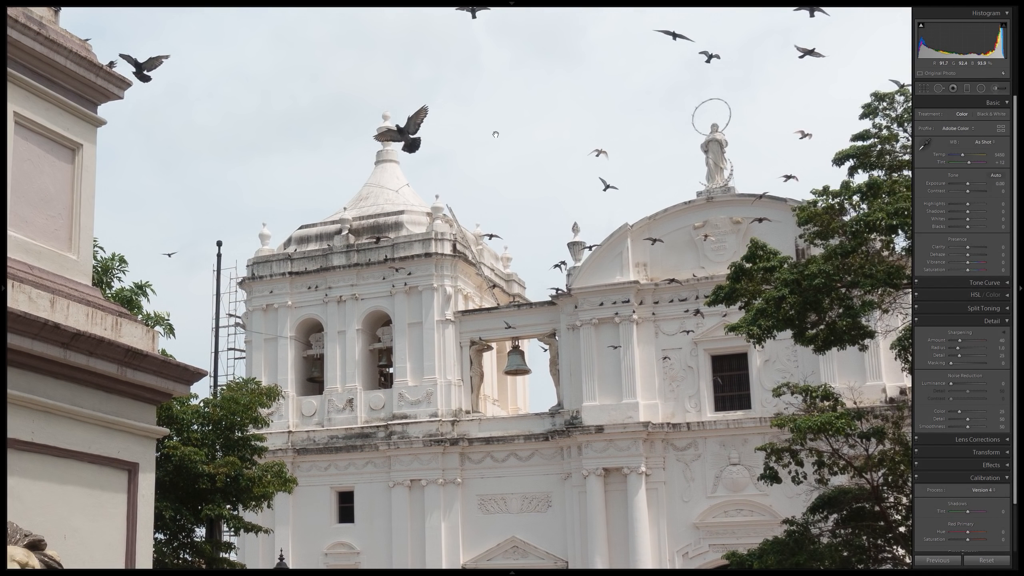
pyautogui.click(369, 256)
pyautogui.click(638, 282)
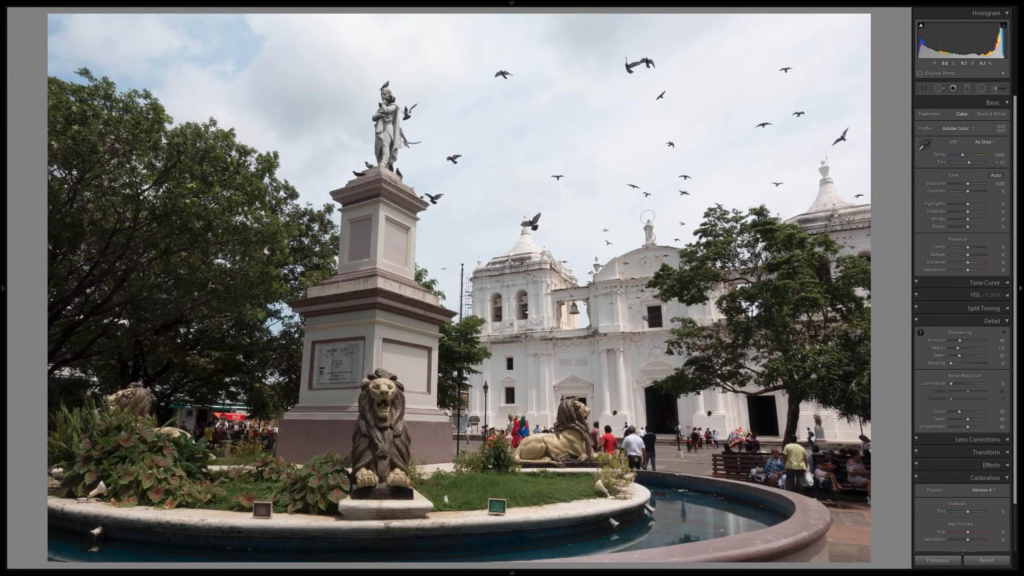
# Switch the photo's calibration process to Version 5 (Current) and apply the Adobe Landscape profile.
pyautogui.scroll(-3, 1001, 345)
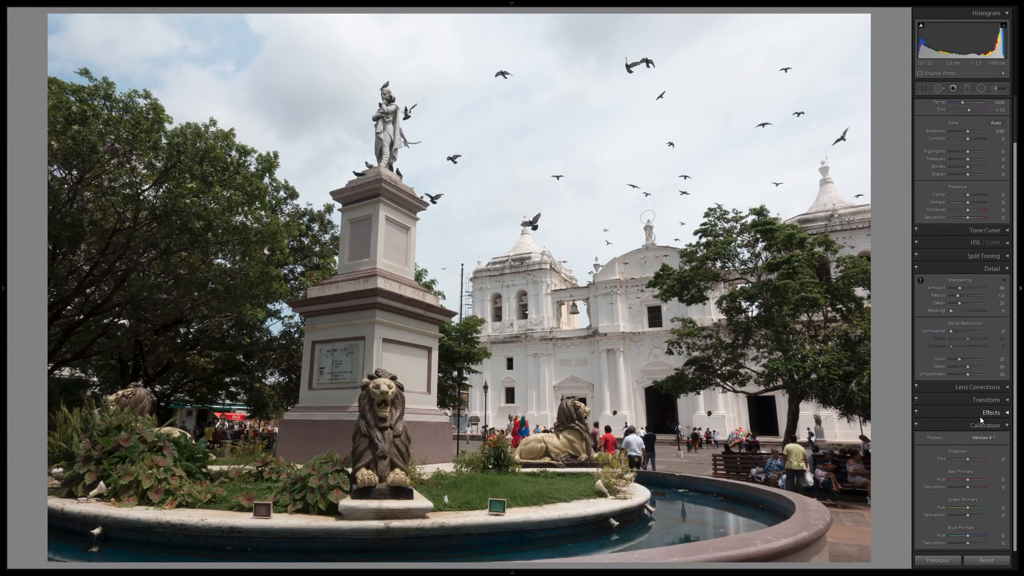
pyautogui.click(984, 438)
pyautogui.click(970, 448)
pyautogui.scroll(3, 940, 364)
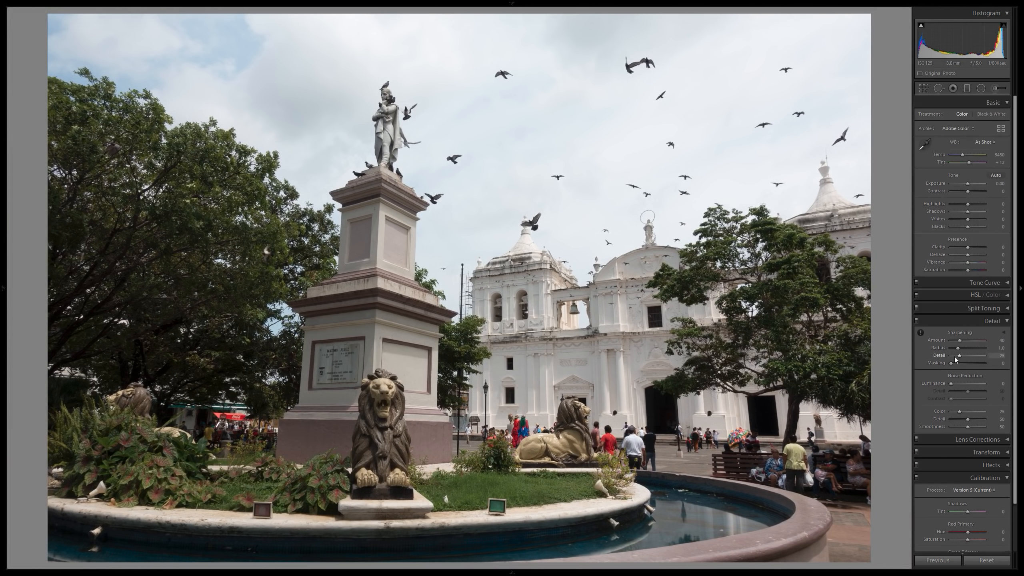
pyautogui.click(969, 127)
pyautogui.click(947, 145)
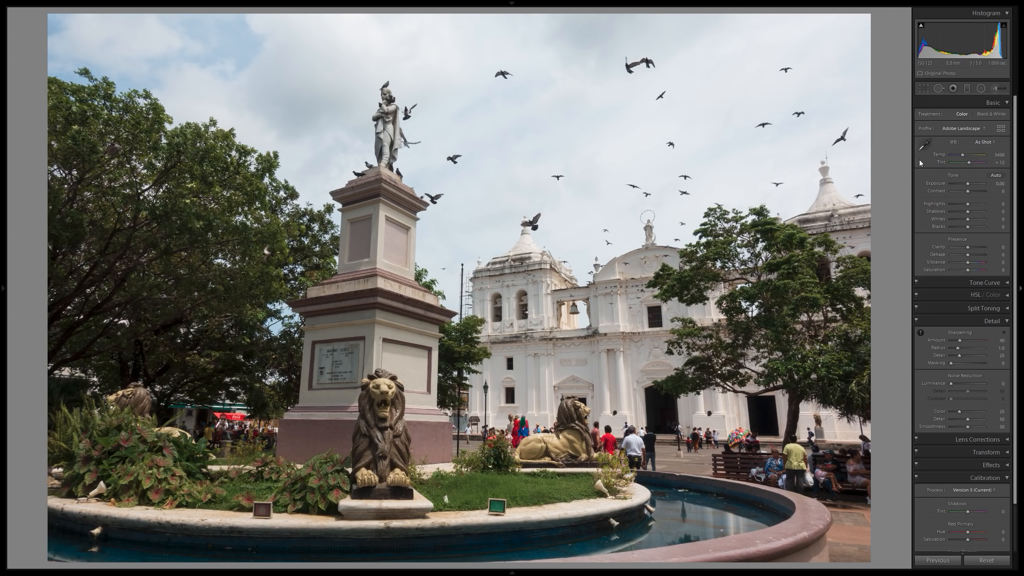
# Apply automatic tone adjustments to the plaza photo and set the exposure to +0.05.
pyautogui.click(995, 175)
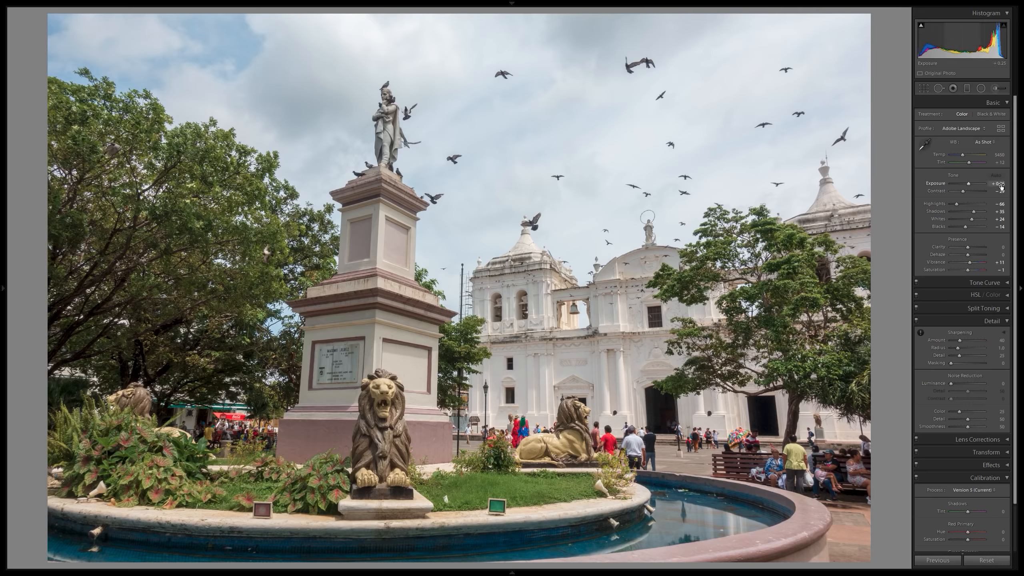
pyautogui.moveTo(968, 184); pyautogui.dragTo(968, 184)
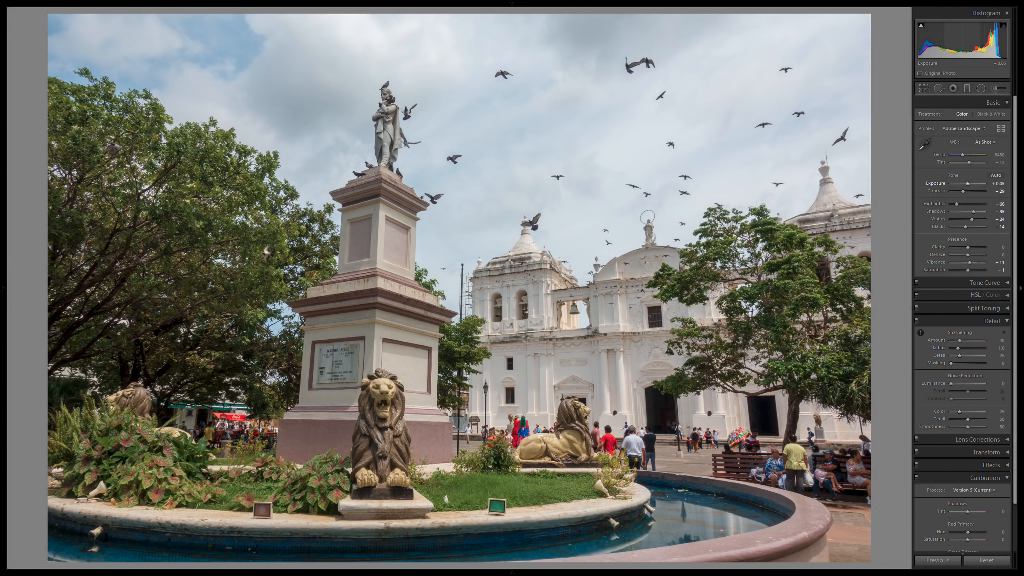
# Check the white balance presets and examine the cloudy sky and the statue on the pedestal up close.
pyautogui.click(986, 142)
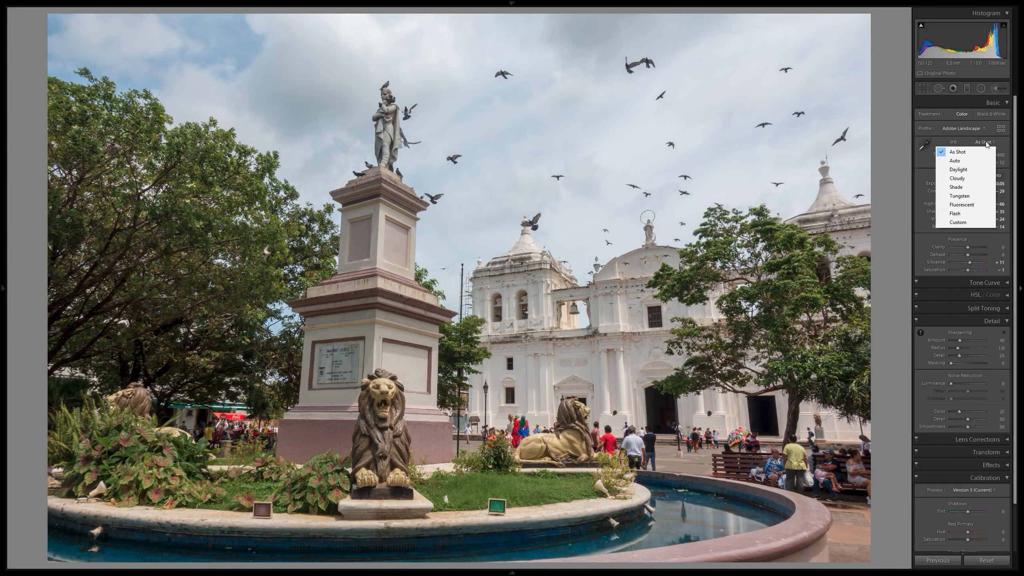
pyautogui.click(228, 36)
pyautogui.moveTo(288, 112); pyautogui.dragTo(403, 194)
pyautogui.moveTo(545, 176); pyautogui.dragTo(372, 119)
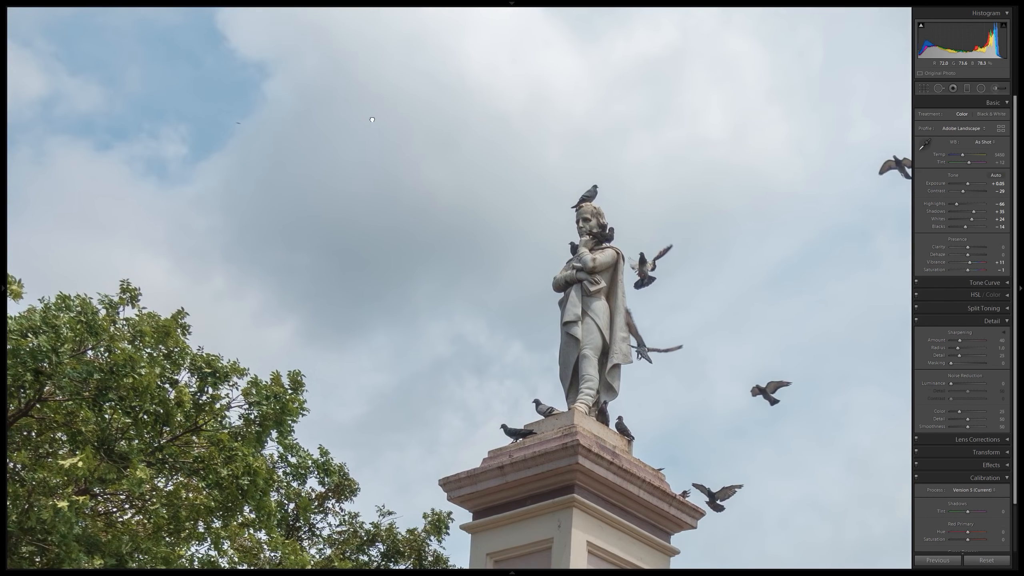
pyautogui.click(372, 120)
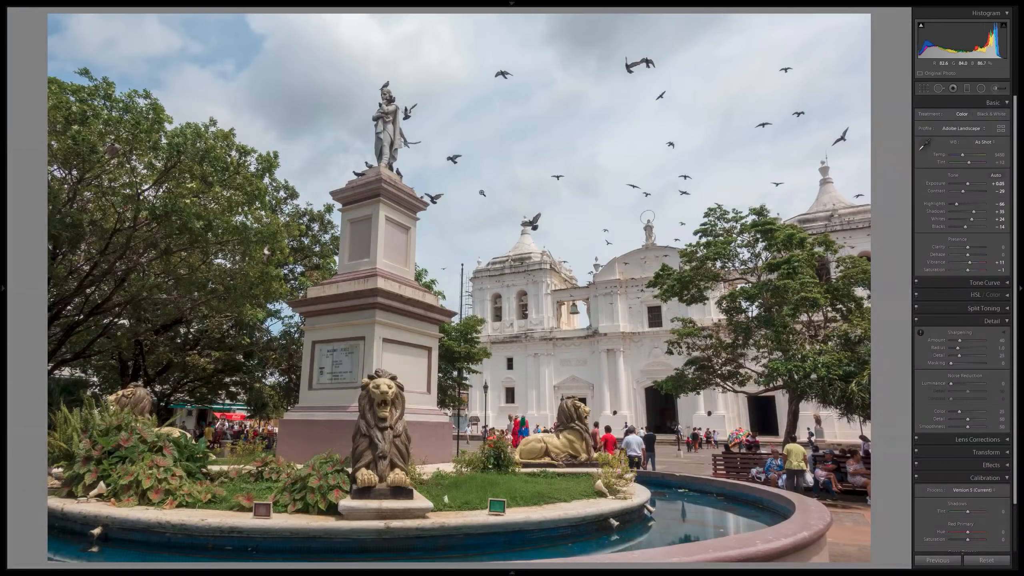
# Try the Auto white balance preset on the plaza photo and restore As Shot.
pyautogui.click(988, 143)
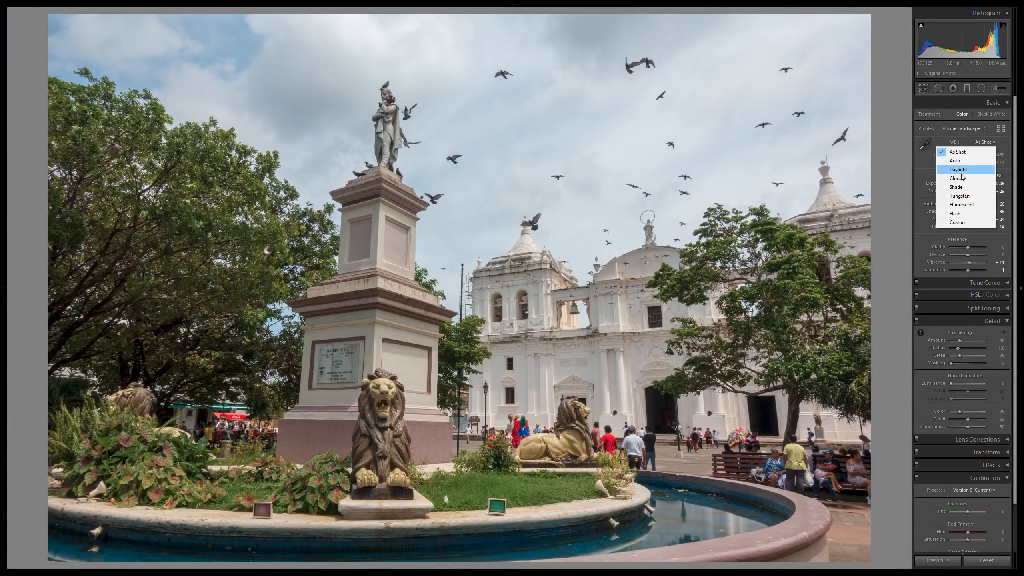
pyautogui.click(956, 160)
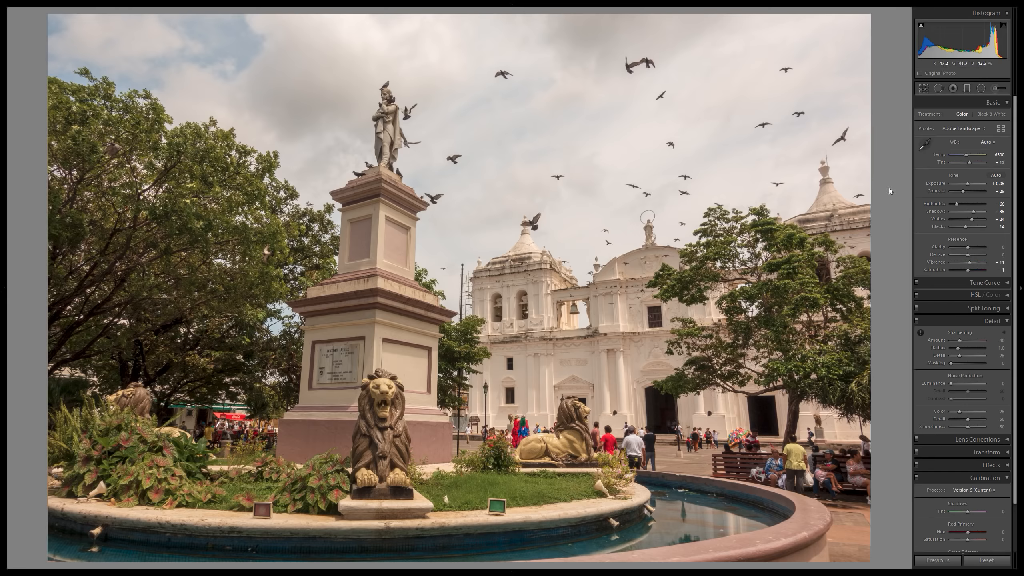
pyautogui.click(985, 144)
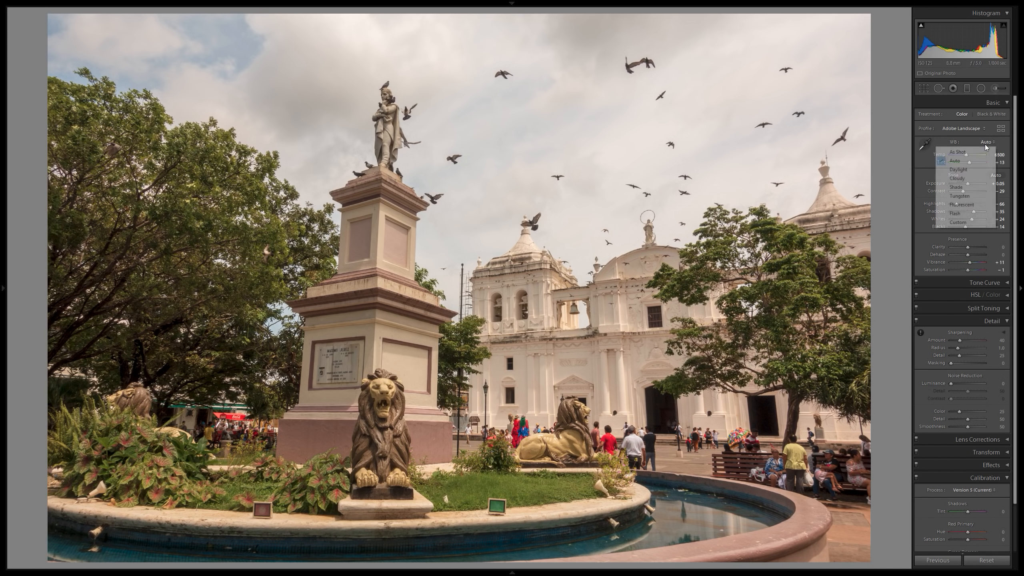
pyautogui.click(965, 152)
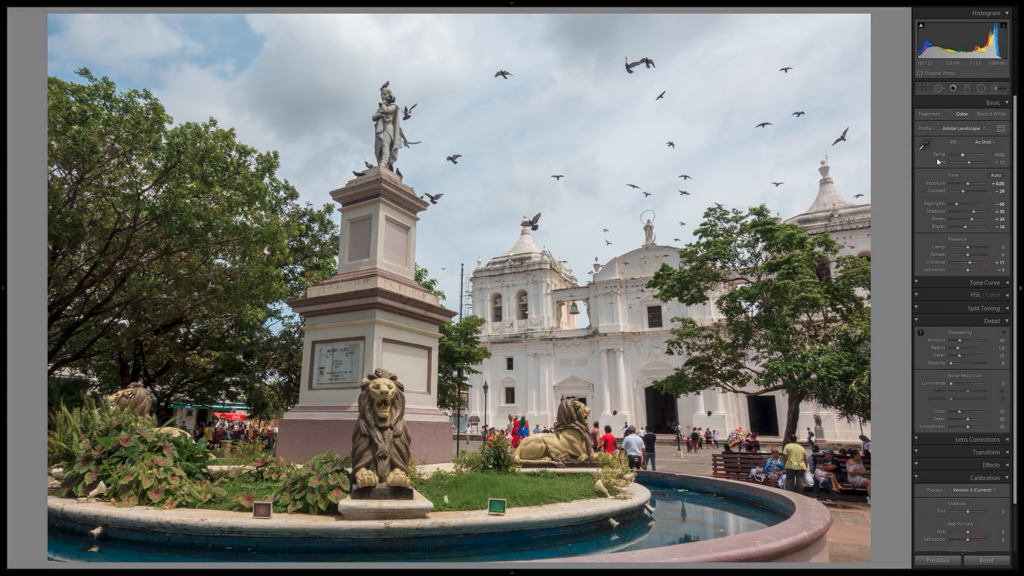
# Compare the before and after versions of the whole plaza photo and return to the single-photo view.
pyautogui.click(1000, 184)
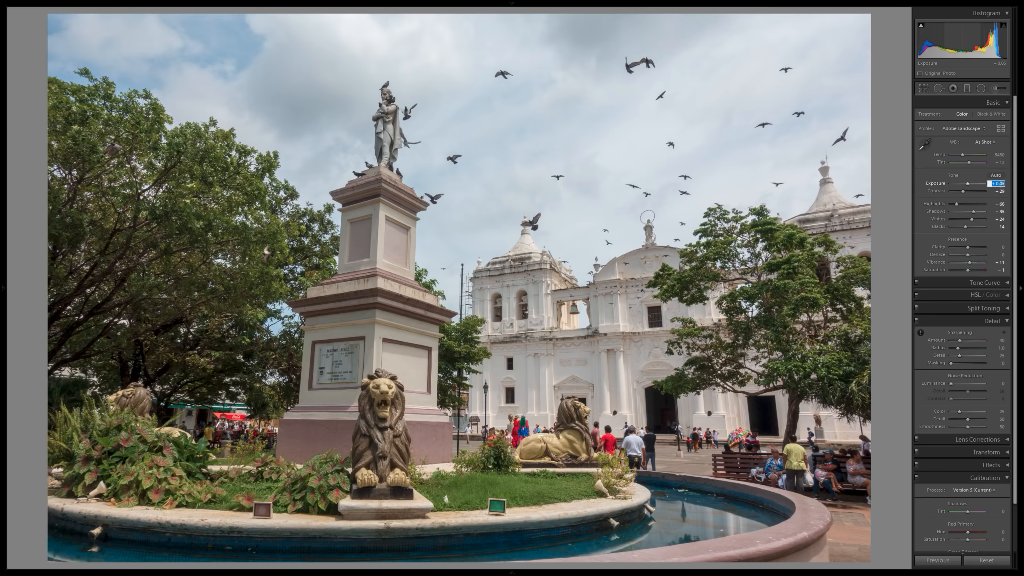
pyautogui.press('Return')
pyautogui.press('y')
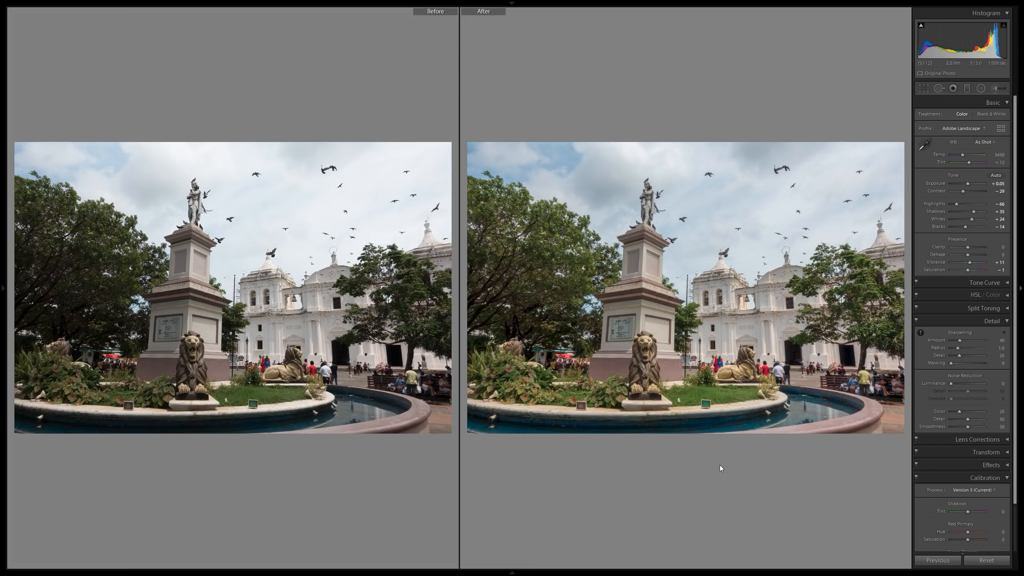
pyautogui.press('y')
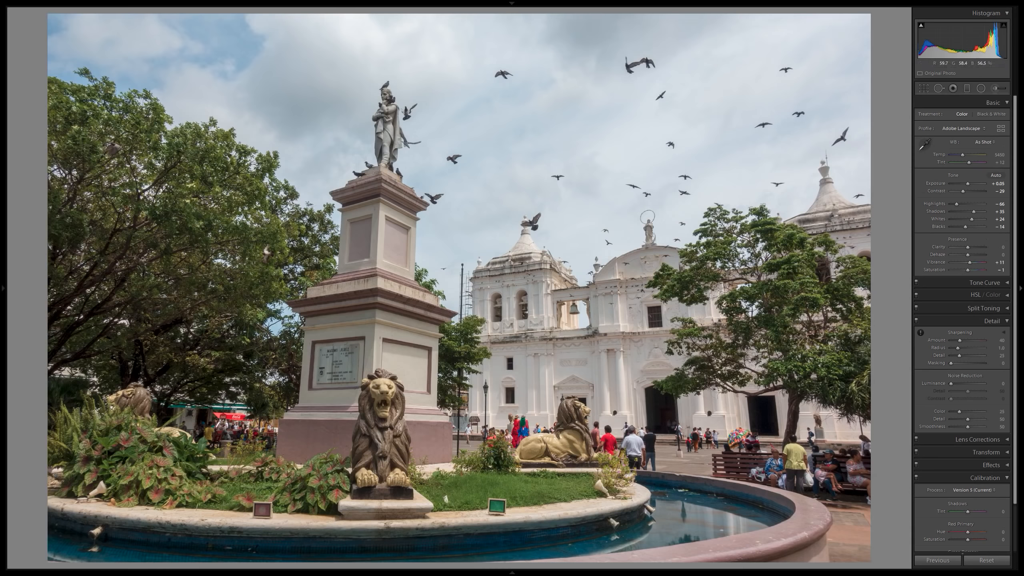
# Set the clarity to +13 and compare the before and after versions side by side.
pyautogui.click(999, 247)
pyautogui.write('15')
pyautogui.press('Return')
pyautogui.press('y')
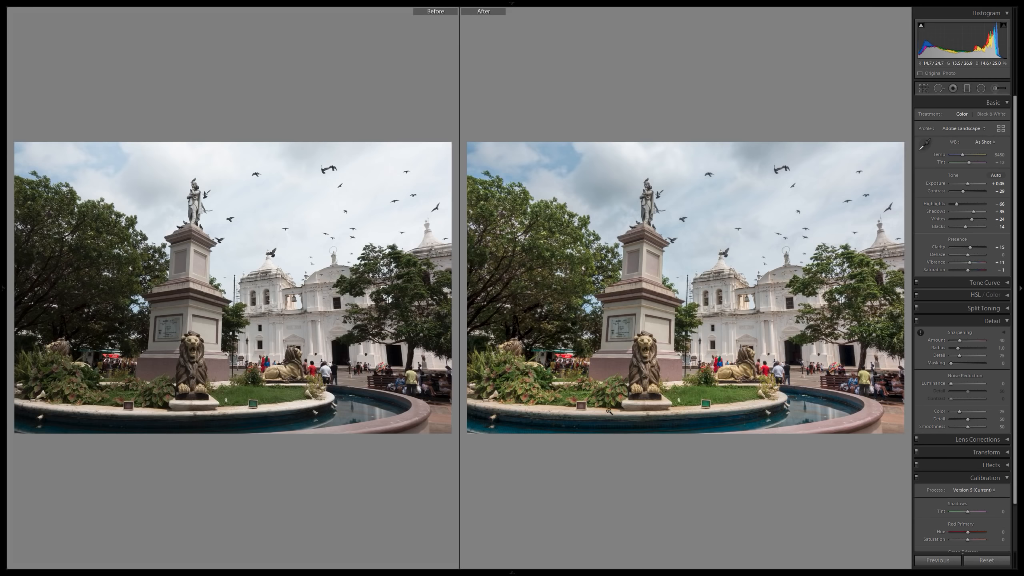
pyautogui.press('y')
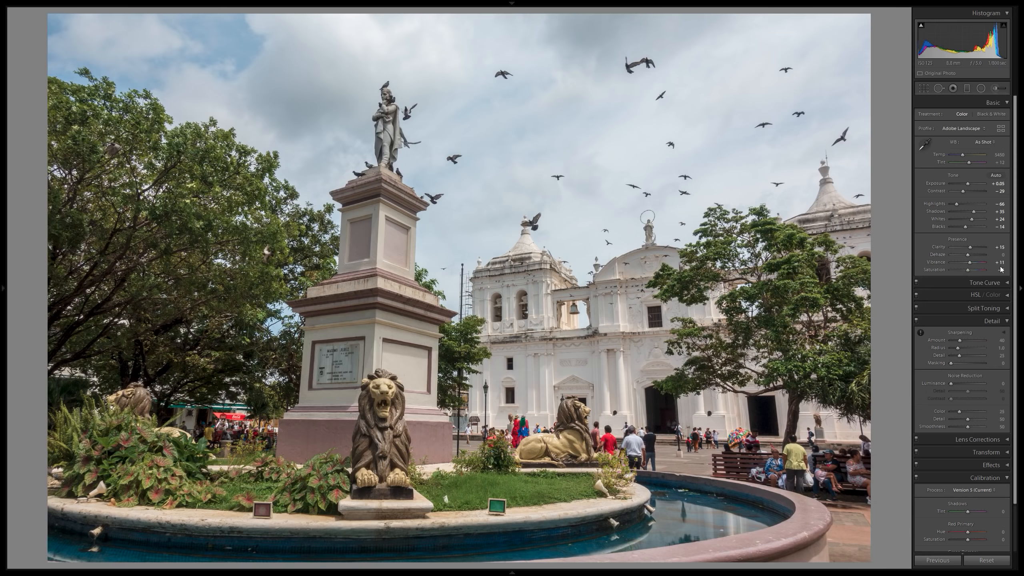
# Set the vibrance to +15 and compare the plaza photo's before and after versions again.
pyautogui.click(996, 262)
pyautogui.write('15')
pyautogui.press('Return')
pyautogui.press('y')
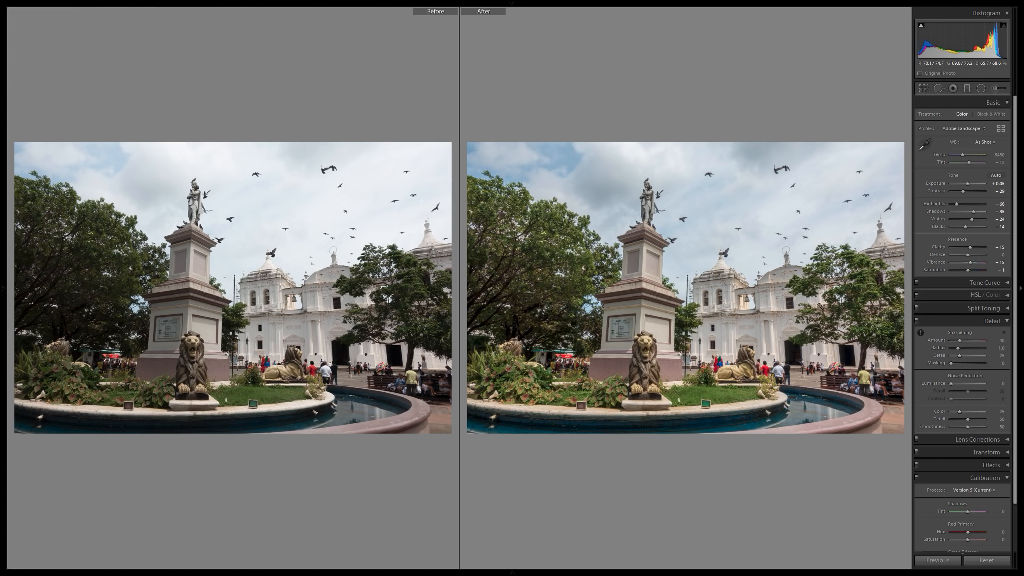
pyautogui.press('y')
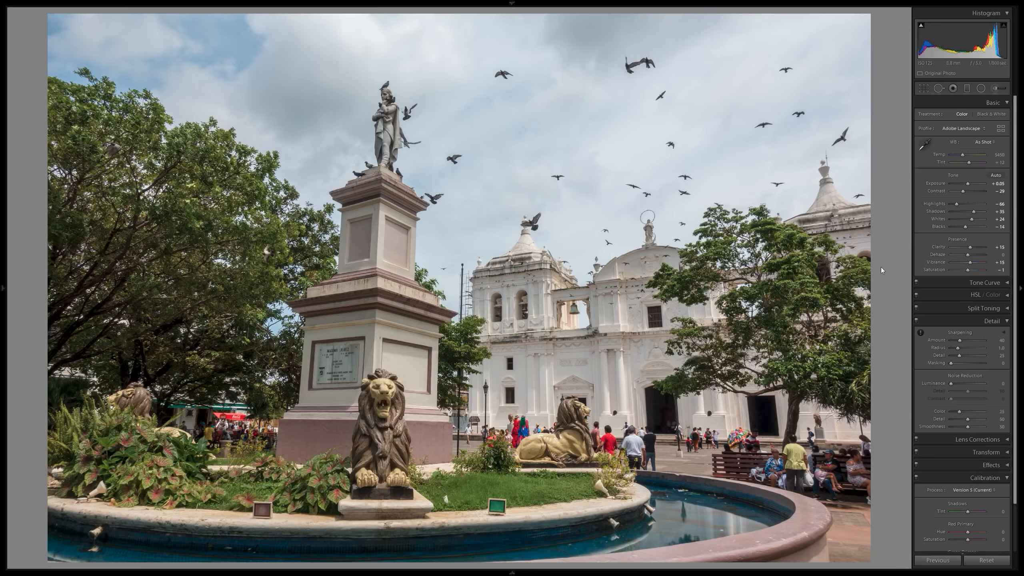
# Set the sharpening amount to 60 while judging the detail on the white church's facade.
pyautogui.click(599, 337)
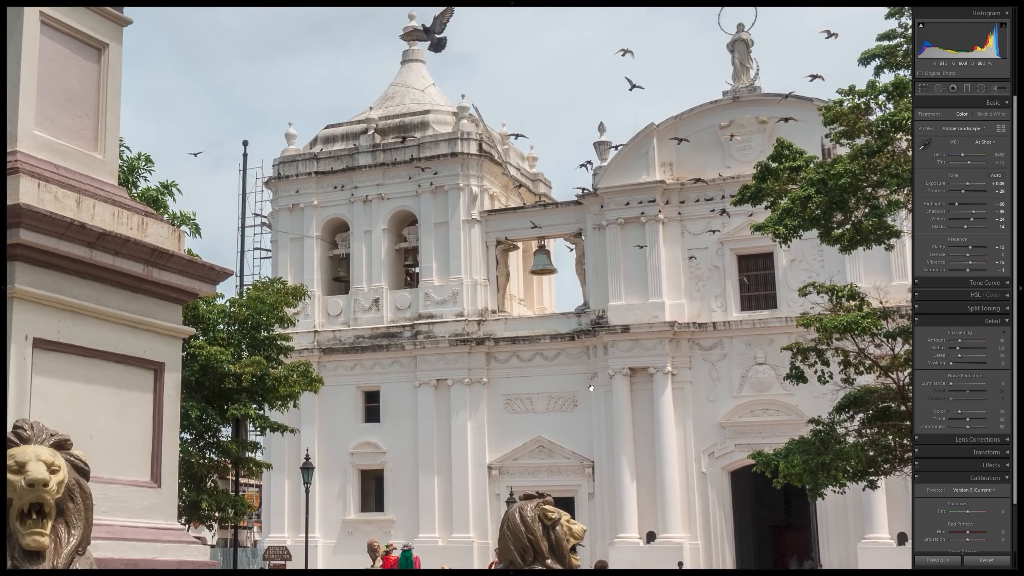
pyautogui.moveTo(284, 213); pyautogui.dragTo(847, 200)
pyautogui.moveTo(675, 291); pyautogui.dragTo(519, 176)
pyautogui.click(519, 176)
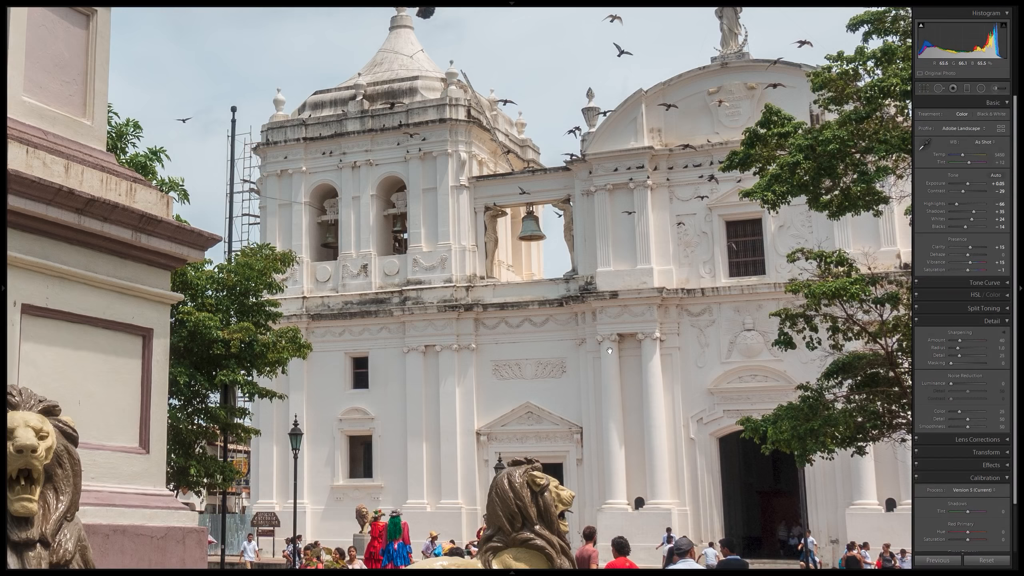
pyautogui.click(689, 343)
pyautogui.click(673, 288)
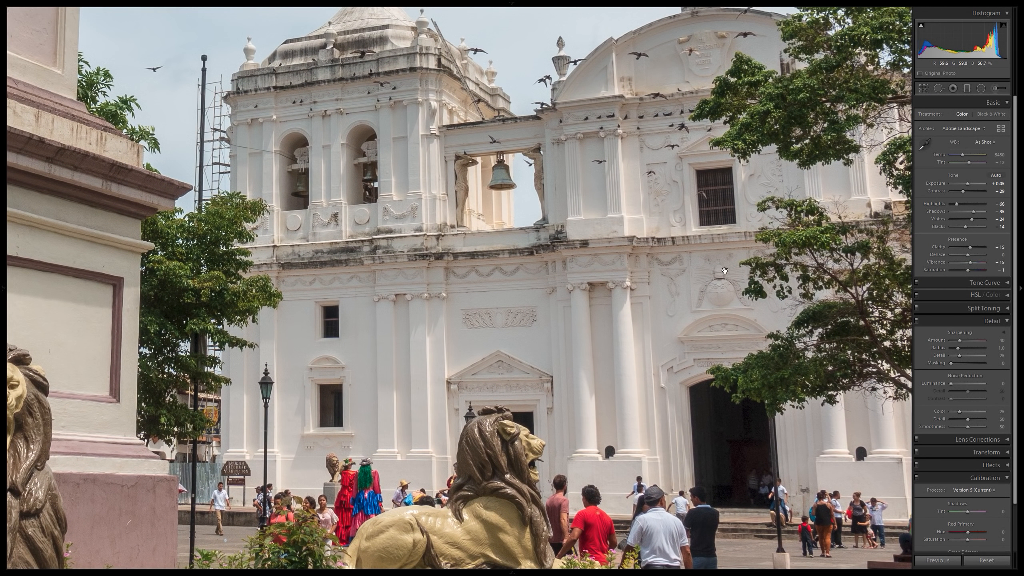
pyautogui.moveTo(725, 271); pyautogui.dragTo(723, 302)
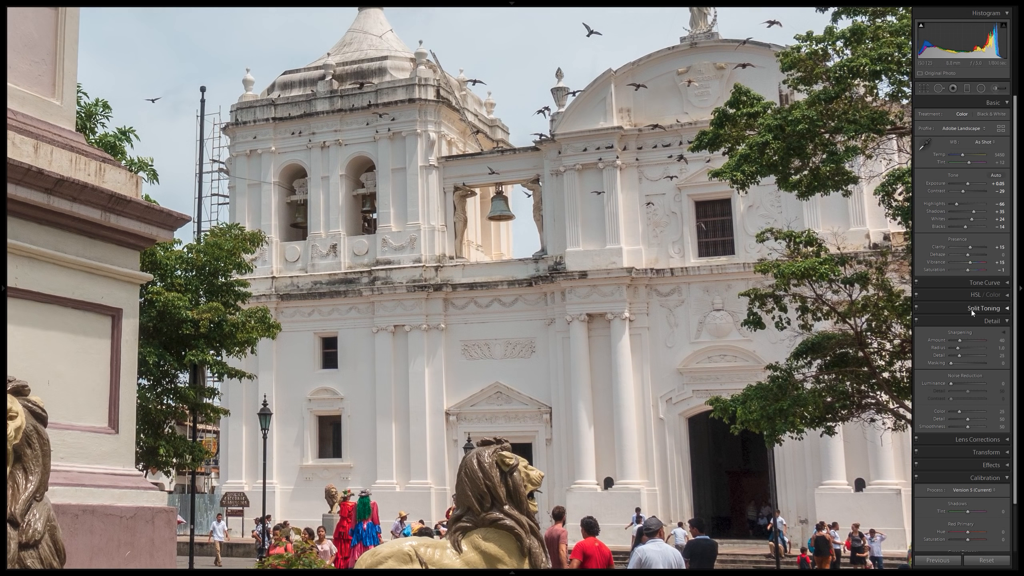
pyautogui.click(1002, 340)
pyautogui.write('60')
pyautogui.press('Return')
# Check the sharpened church facade and limit the sharpening to the edges with a masking value of 50.
pyautogui.moveTo(446, 148); pyautogui.dragTo(405, 215)
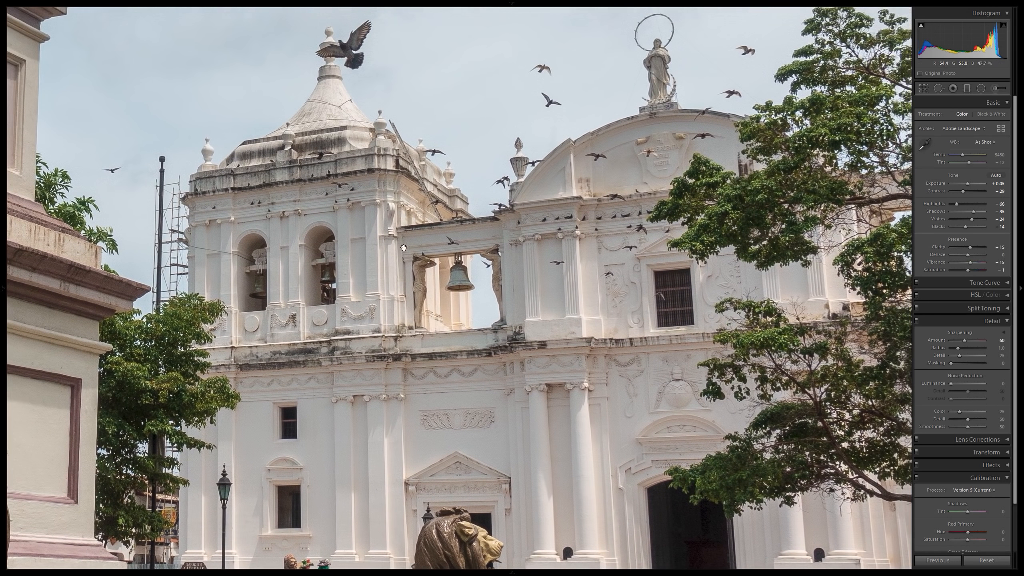
pyautogui.moveTo(542, 378); pyautogui.dragTo(371, 291)
pyautogui.click(431, 167)
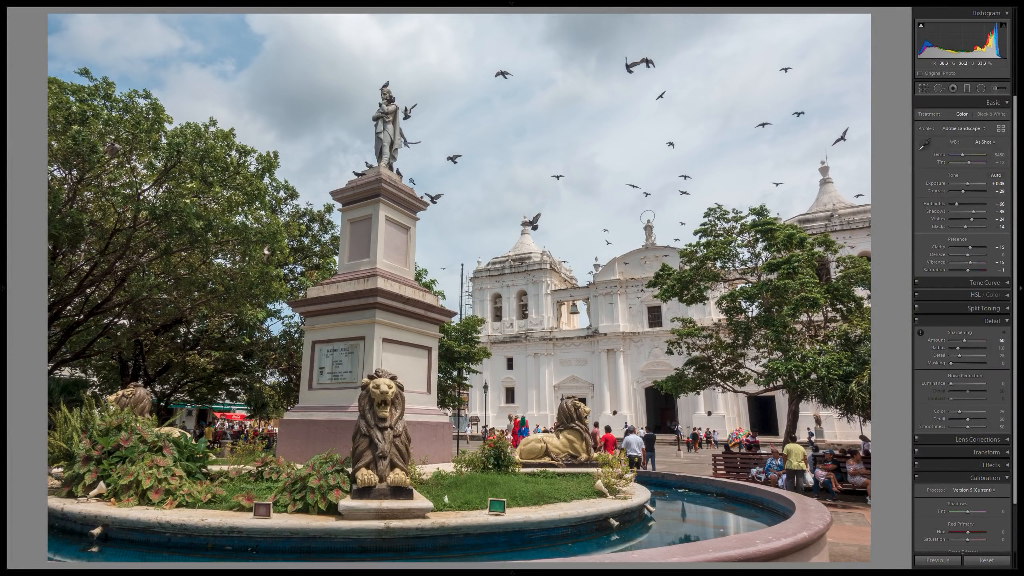
pyautogui.click(480, 166)
pyautogui.click(489, 179)
pyautogui.moveTo(1002, 363); pyautogui.dragTo(1014, 363)
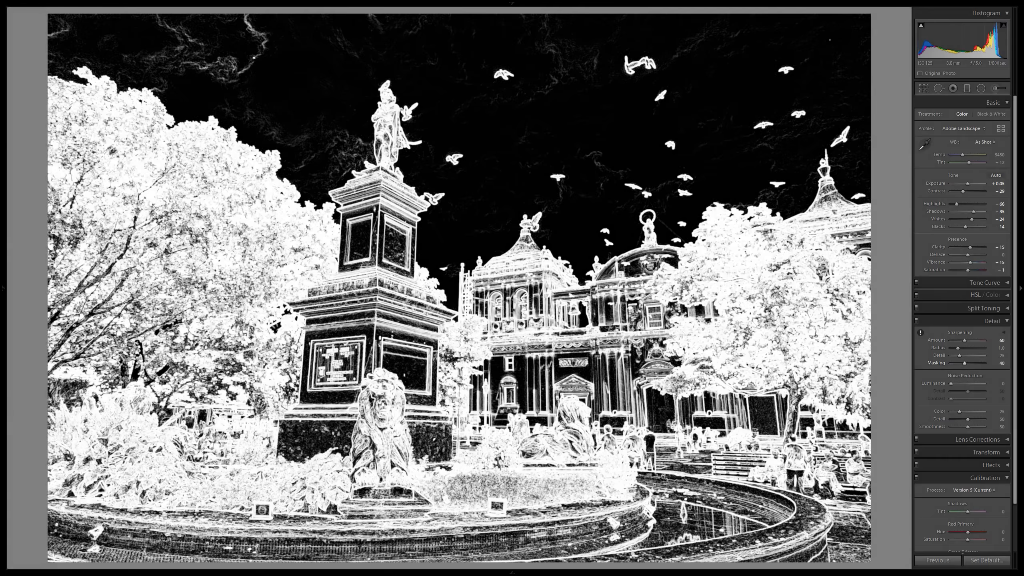
pyautogui.moveTo(1016, 363); pyautogui.dragTo(1018, 363)
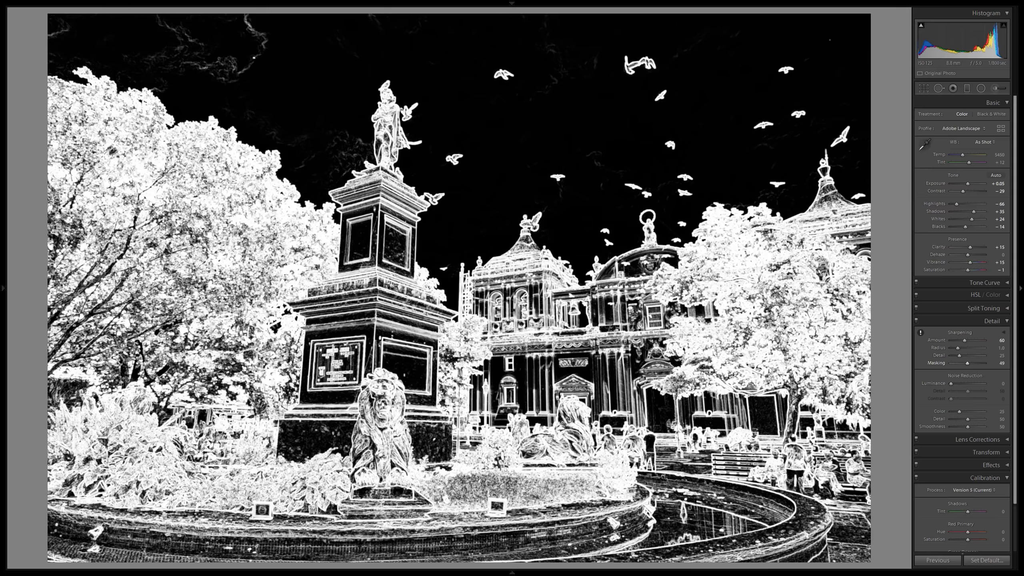
pyautogui.moveTo(1019, 363); pyautogui.dragTo(1019, 363)
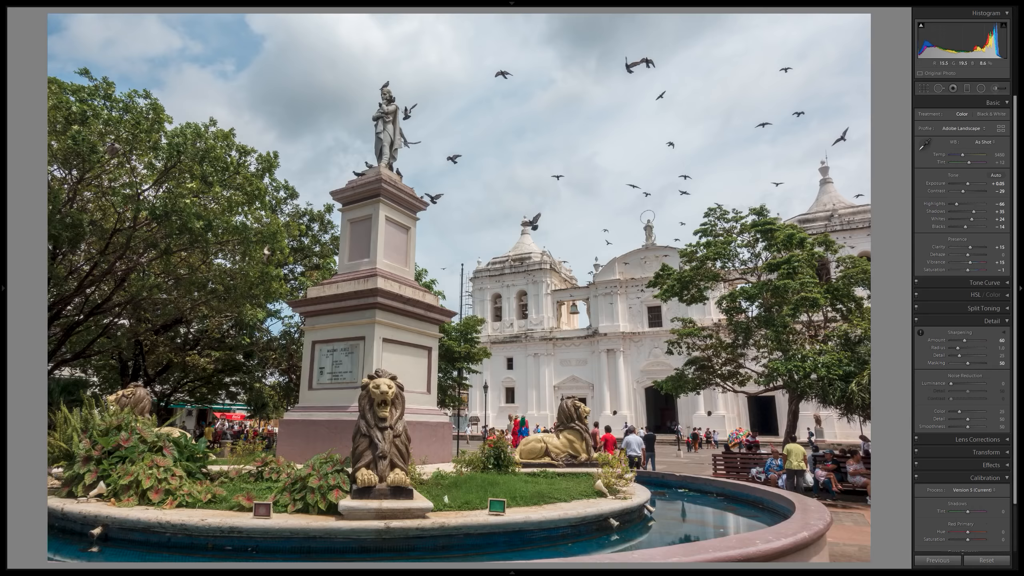
# Examine the masked sharpening up close across the church facade, the lion statues, the plants and the monument's base.
pyautogui.click(535, 374)
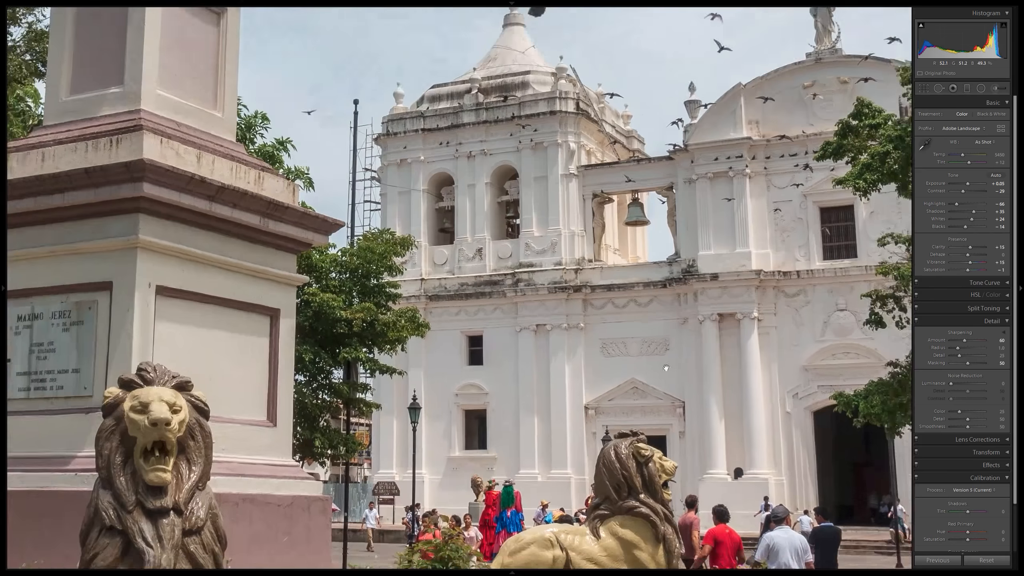
pyautogui.moveTo(541, 381); pyautogui.dragTo(513, 296)
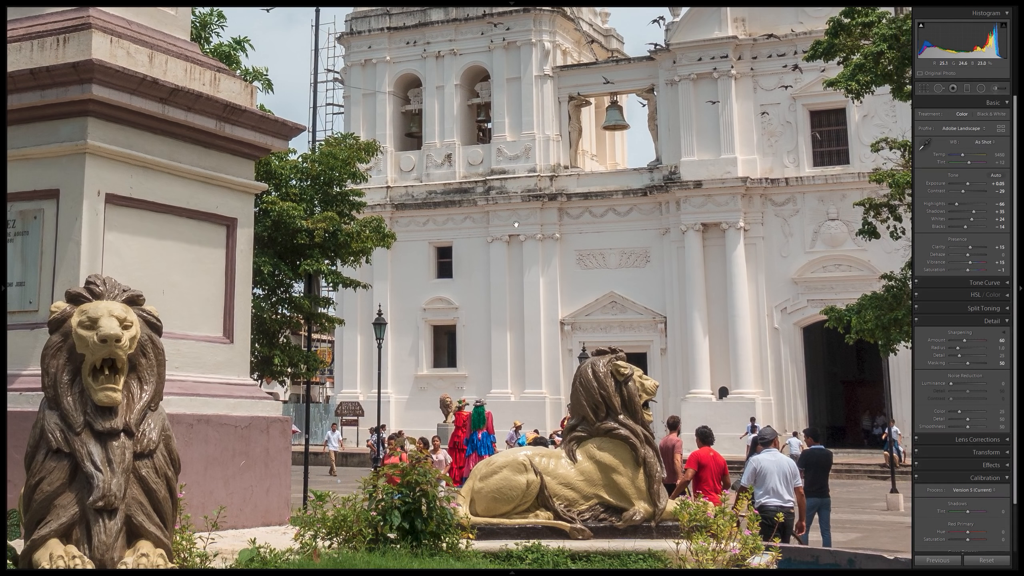
pyautogui.moveTo(588, 281); pyautogui.dragTo(357, 280)
pyautogui.moveTo(498, 273); pyautogui.dragTo(415, 172)
pyautogui.moveTo(261, 372); pyautogui.dragTo(358, 221)
pyautogui.moveTo(201, 333); pyautogui.dragTo(560, 361)
pyautogui.moveTo(343, 315); pyautogui.dragTo(610, 371)
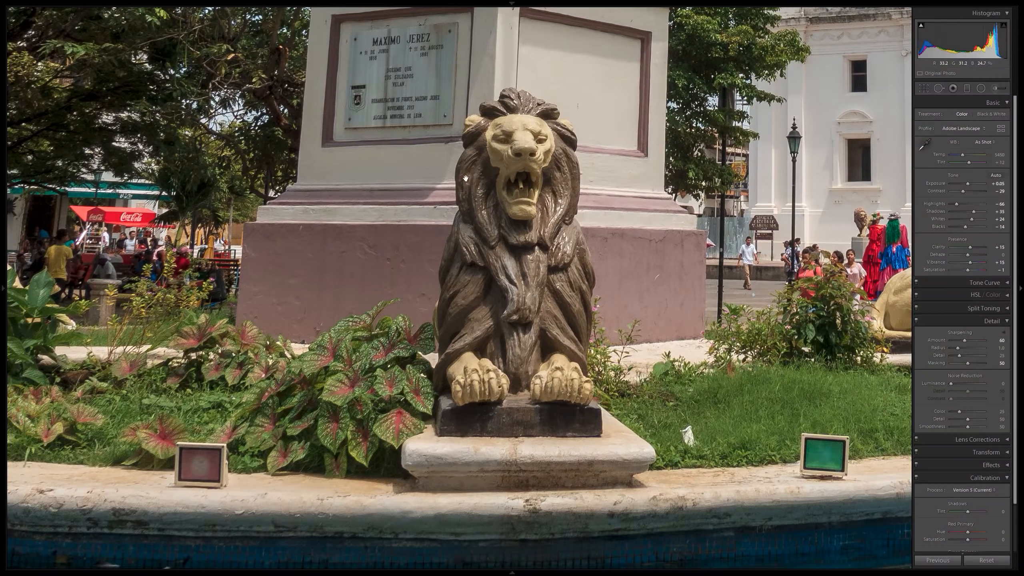
pyautogui.moveTo(248, 103); pyautogui.dragTo(417, 247)
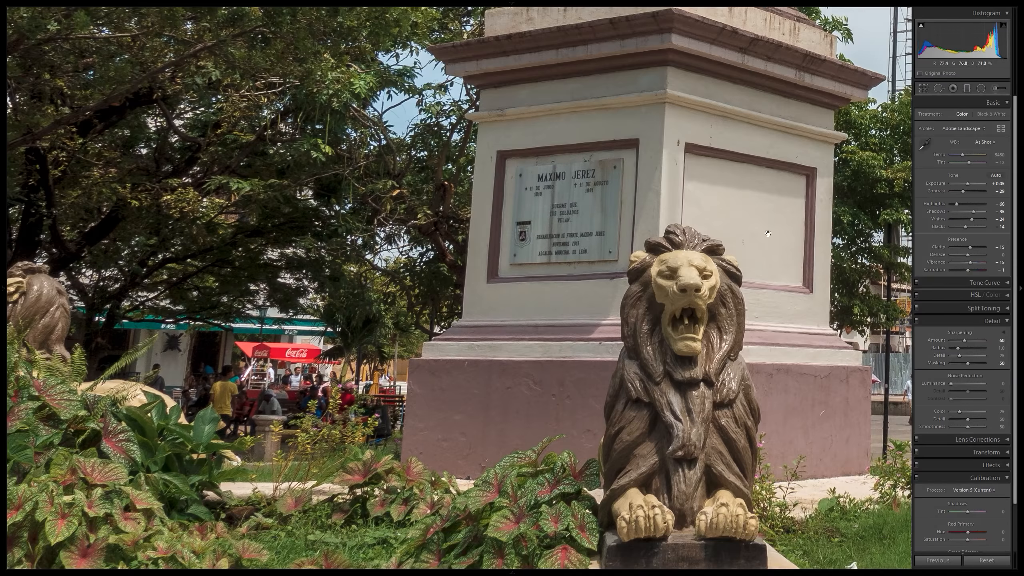
# Apply the Vignetting - Heavy preset to the full plaza photo.
pyautogui.moveTo(778, 226); pyautogui.dragTo(687, 331)
pyautogui.click(687, 331)
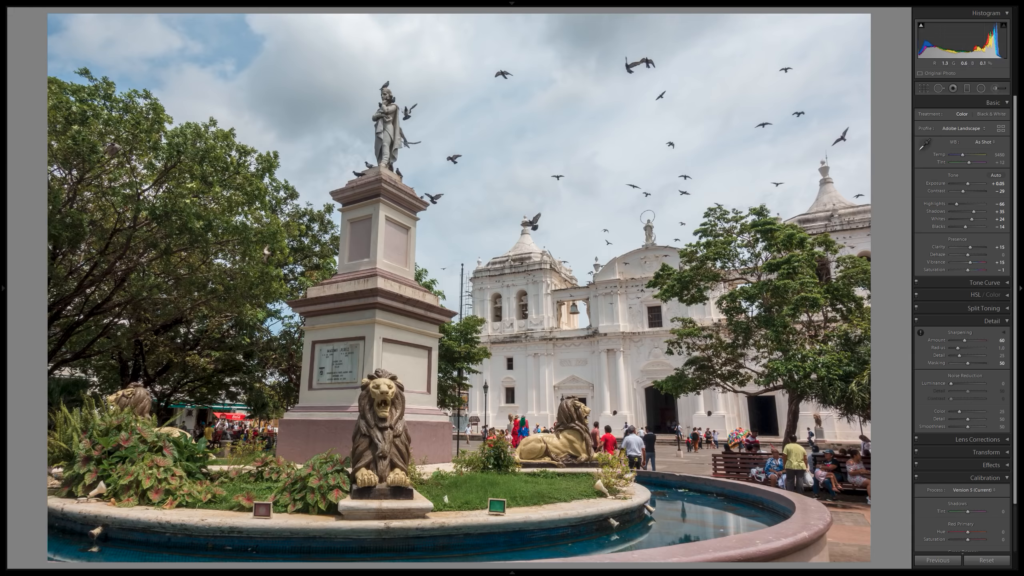
pyautogui.click(2, 210)
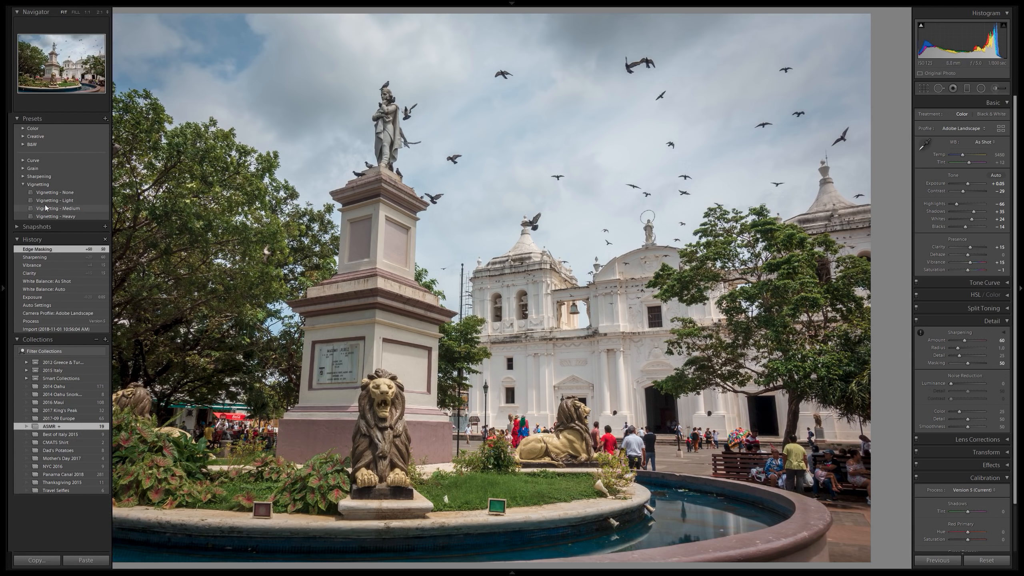
pyautogui.click(53, 216)
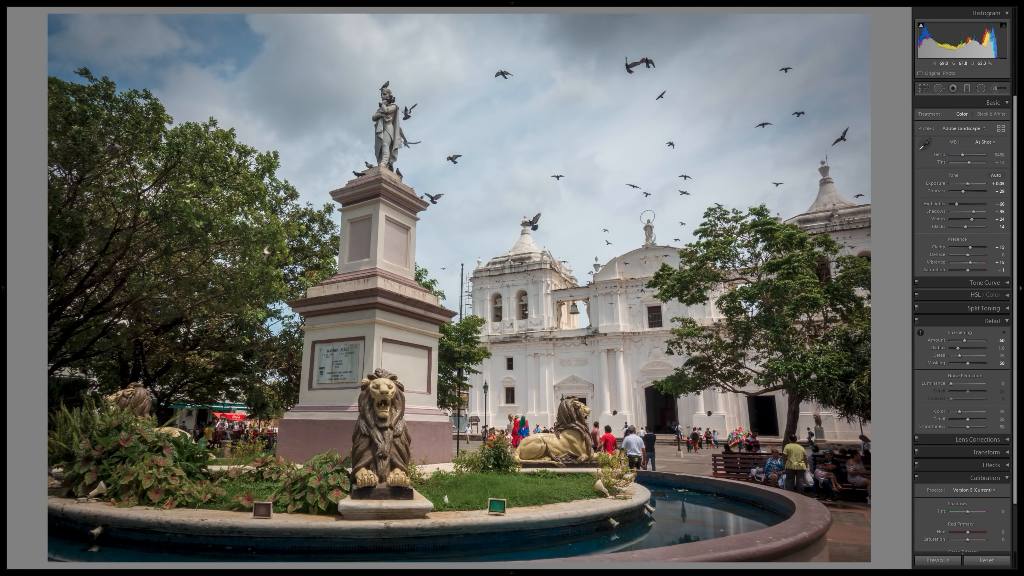
# Compare the vignetted plaza photo's before and after versions side by side, checking the birds in the upper sky up close.
pyautogui.press('y')
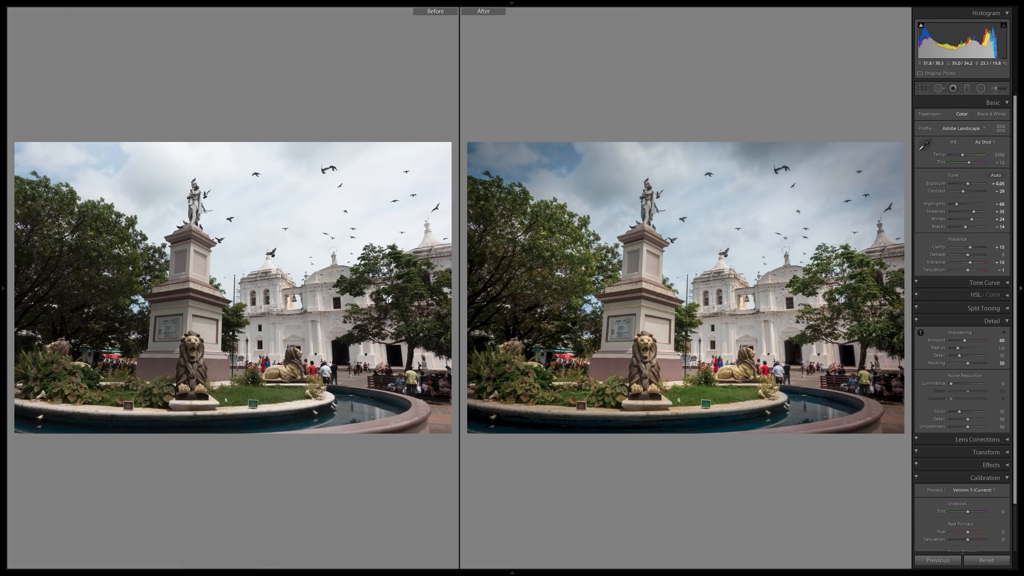
pyautogui.click(406, 201)
pyautogui.moveTo(309, 249); pyautogui.dragTo(154, 306)
pyautogui.moveTo(247, 273); pyautogui.dragTo(197, 325)
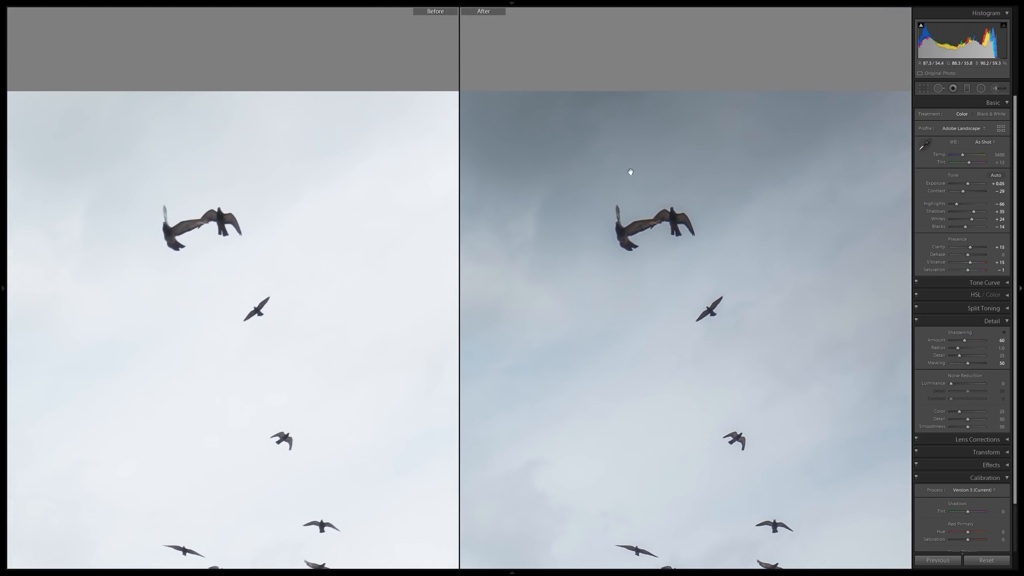
pyautogui.click(655, 262)
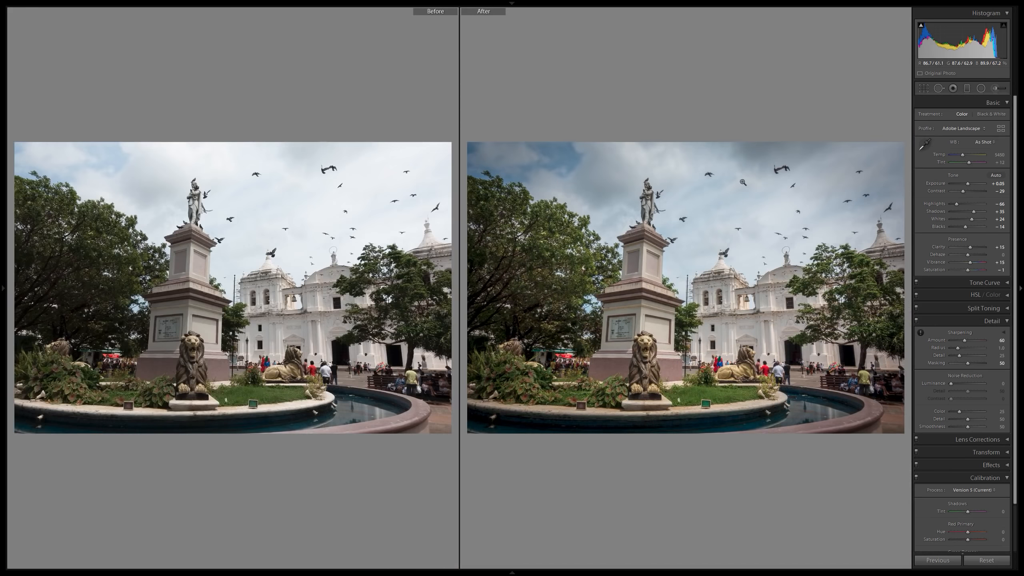
# Compare the before and after detail in the cloudy corner, the large tree's foliage and the statue on the monument.
pyautogui.click(526, 160)
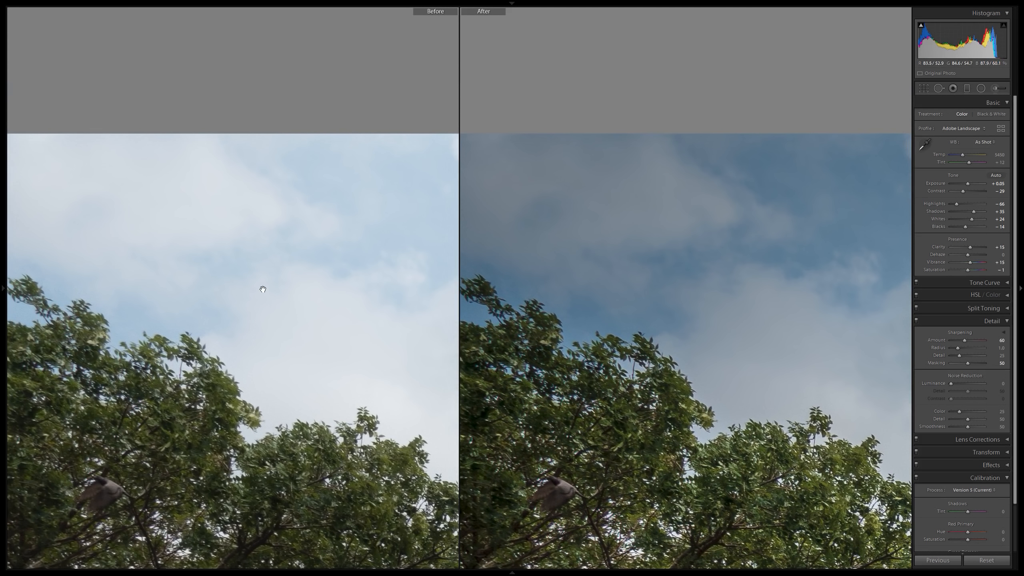
pyautogui.click(292, 232)
pyautogui.click(284, 224)
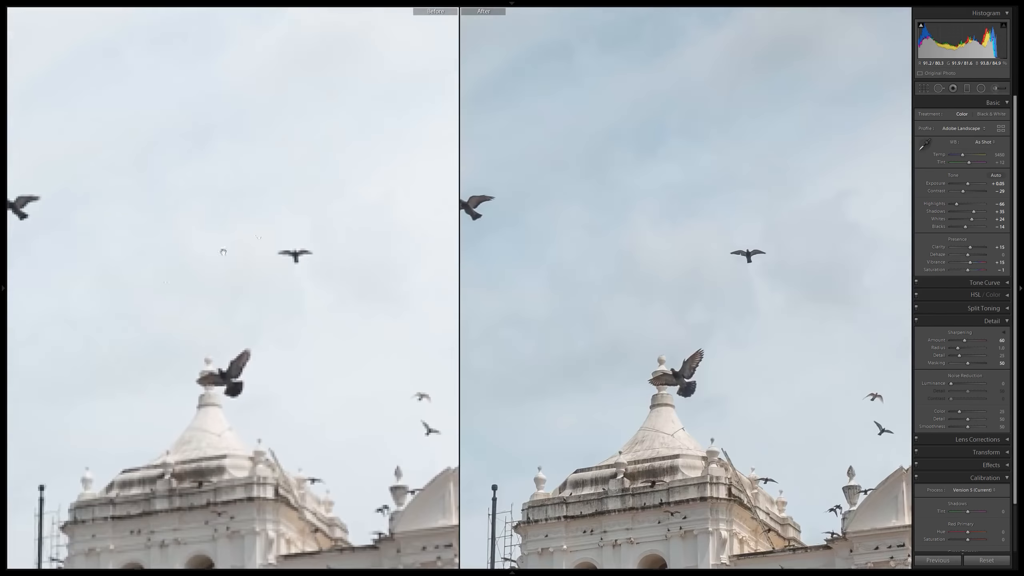
pyautogui.moveTo(80, 312); pyautogui.dragTo(493, 300)
pyautogui.moveTo(241, 278); pyautogui.dragTo(385, 340)
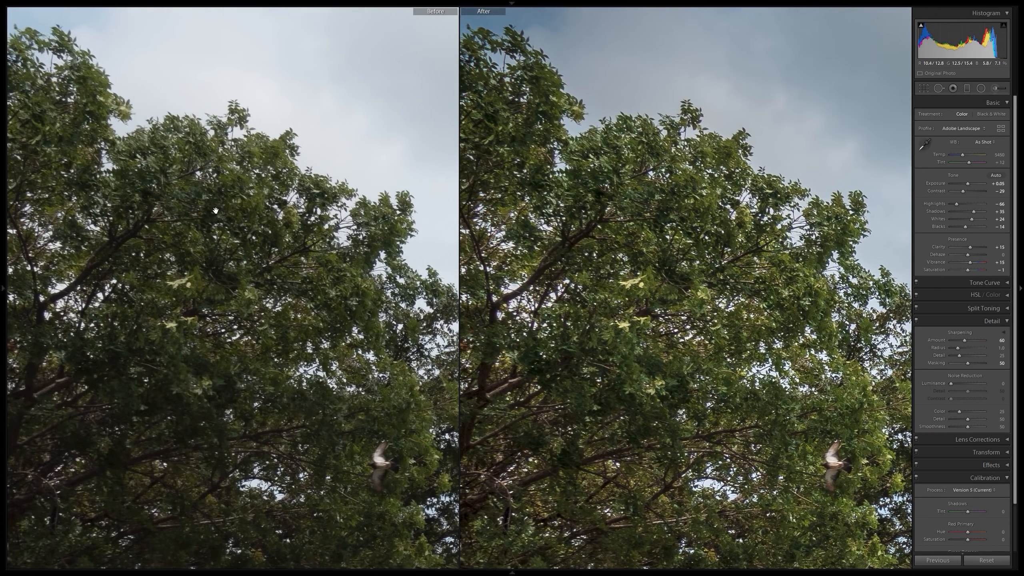
pyautogui.moveTo(363, 231); pyautogui.dragTo(341, 276)
pyautogui.moveTo(453, 308); pyautogui.dragTo(183, 233)
pyautogui.moveTo(726, 240); pyautogui.dragTo(487, 298)
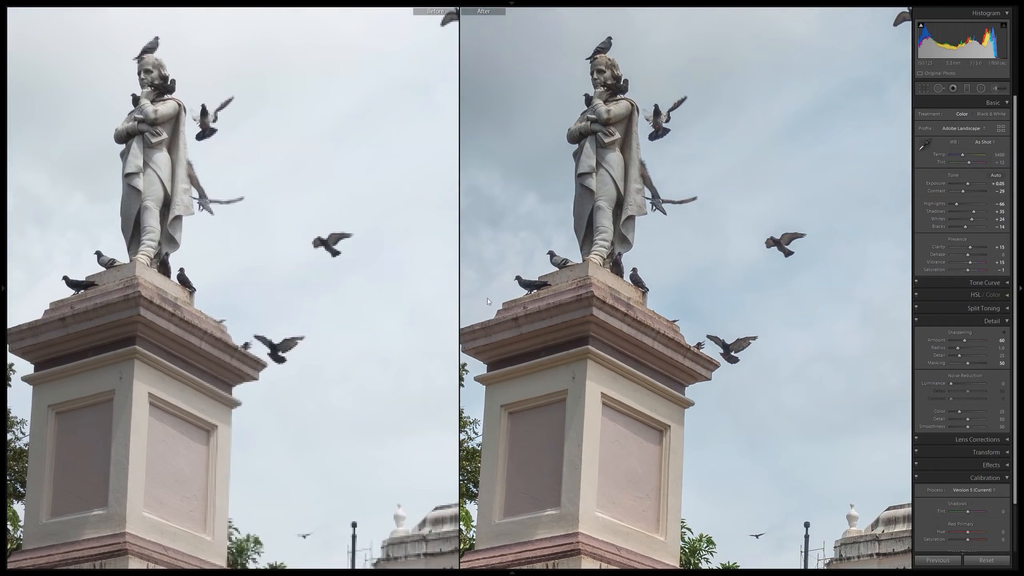
# Compare the before and after detail along the church's bell tower and facade.
pyautogui.moveTo(648, 256); pyautogui.dragTo(463, 274)
pyautogui.moveTo(656, 223); pyautogui.dragTo(464, 267)
pyautogui.moveTo(611, 354); pyautogui.dragTo(570, 187)
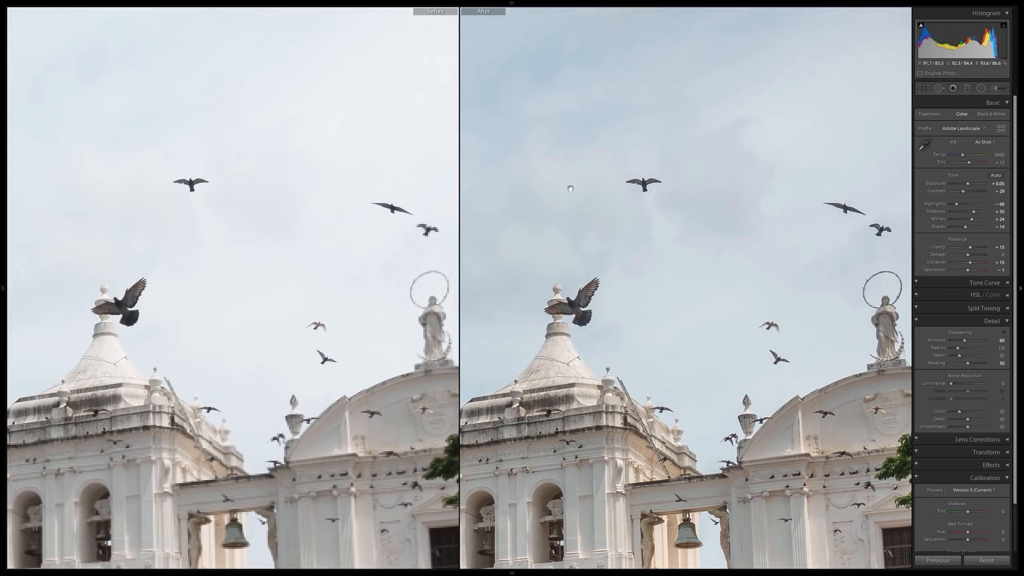
pyautogui.moveTo(621, 328); pyautogui.dragTo(563, 150)
pyautogui.moveTo(579, 307); pyautogui.dragTo(691, 247)
pyautogui.click(545, 284)
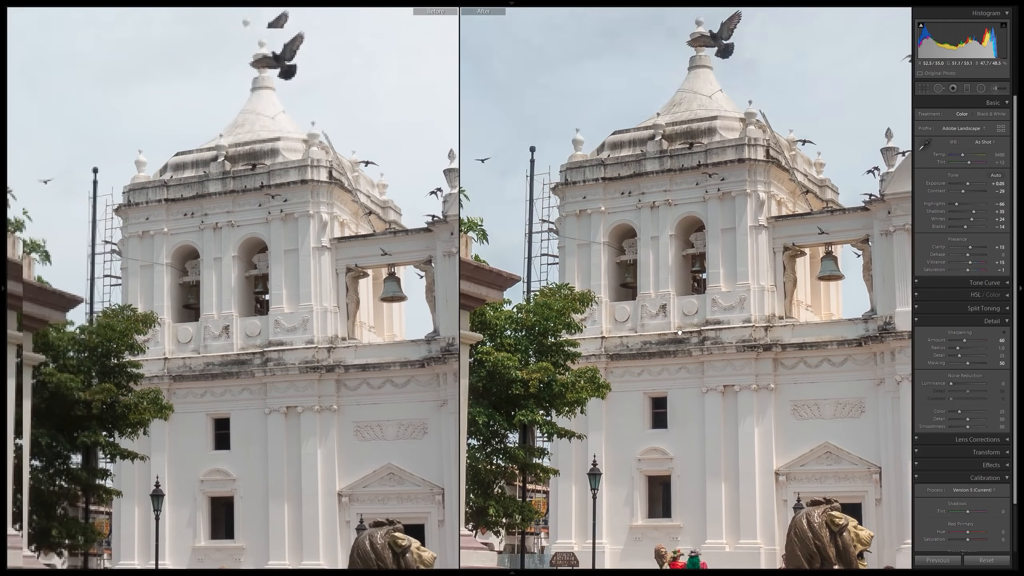
pyautogui.click(655, 381)
pyautogui.moveTo(655, 380); pyautogui.dragTo(671, 440)
pyautogui.click(663, 176)
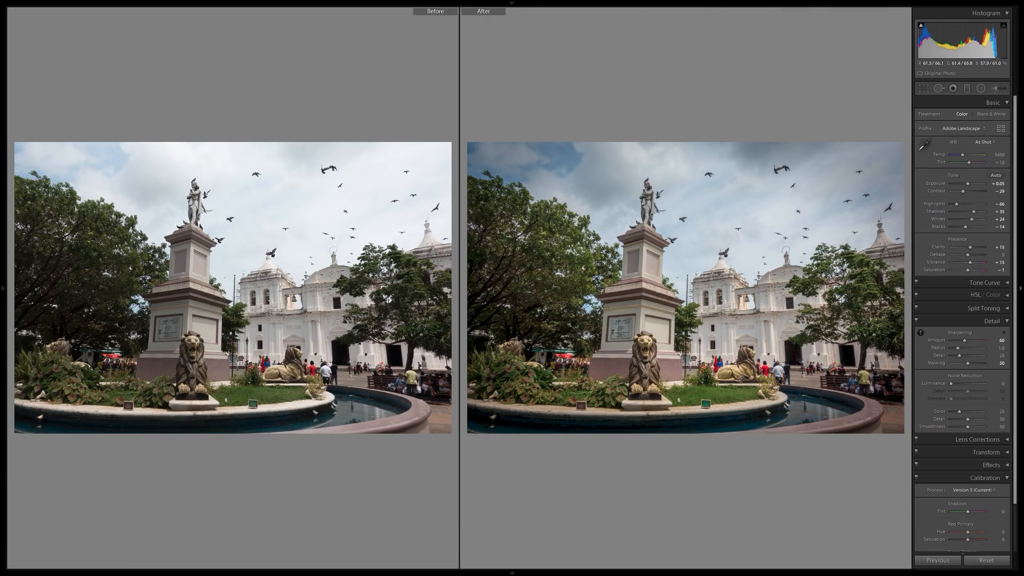
# Compare the before and after versions of the sky above the church's rooftop statue and of the reclining lion.
pyautogui.click(819, 219)
pyautogui.moveTo(786, 204); pyautogui.dragTo(723, 249)
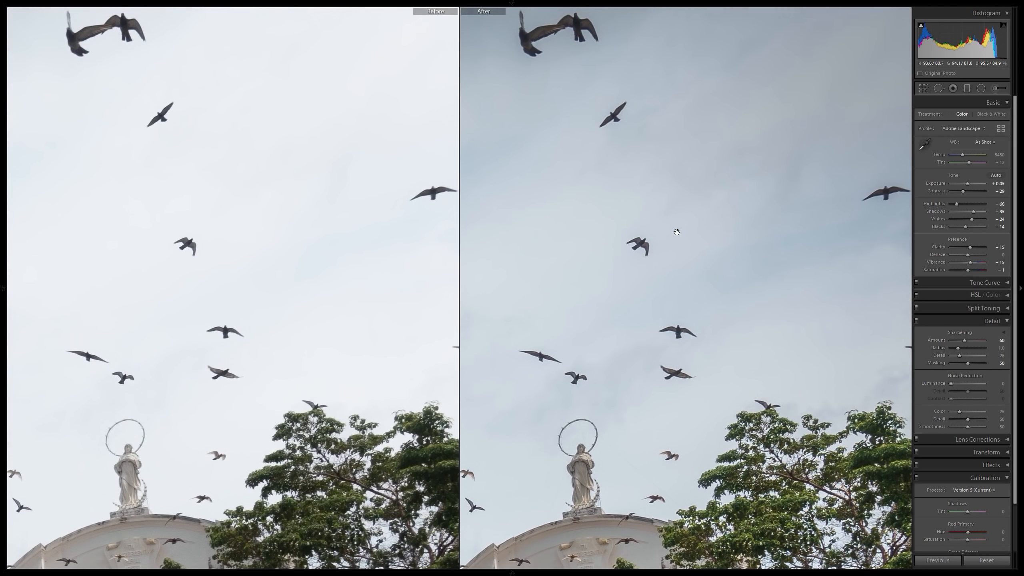
pyautogui.moveTo(619, 283); pyautogui.dragTo(741, 288)
pyautogui.click(596, 294)
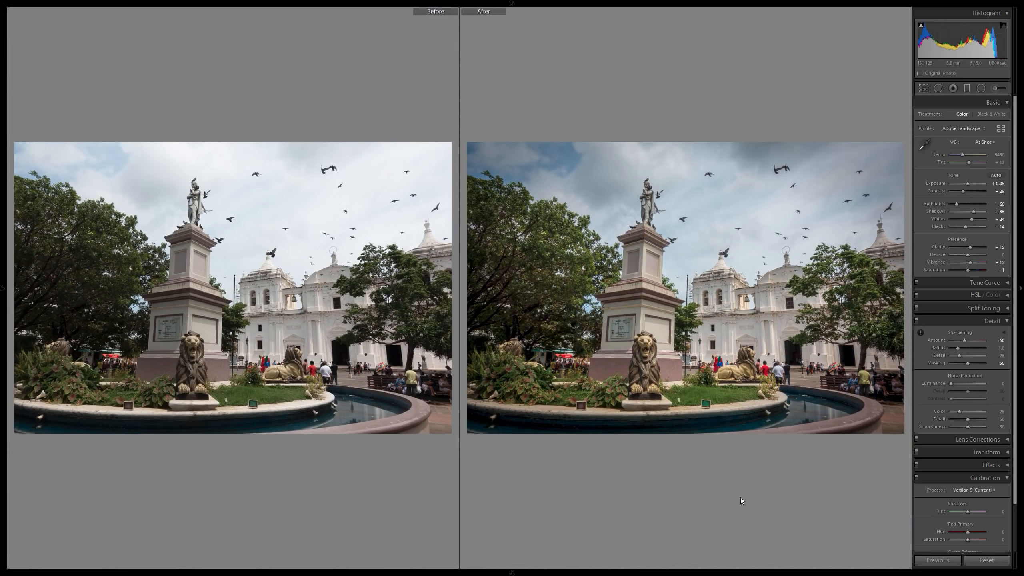
pyautogui.click(767, 356)
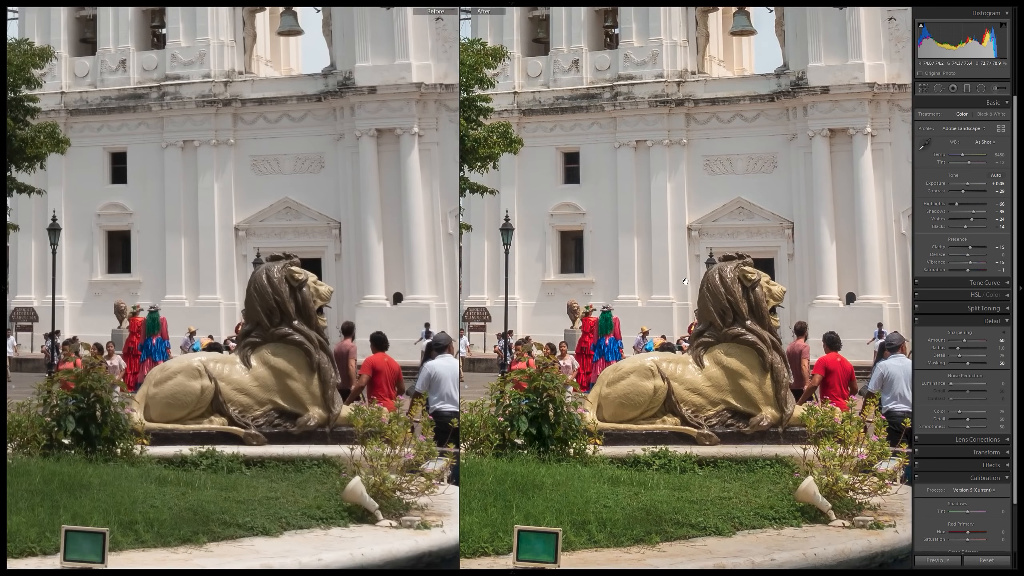
pyautogui.moveTo(815, 108); pyautogui.dragTo(755, 382)
pyautogui.click(754, 382)
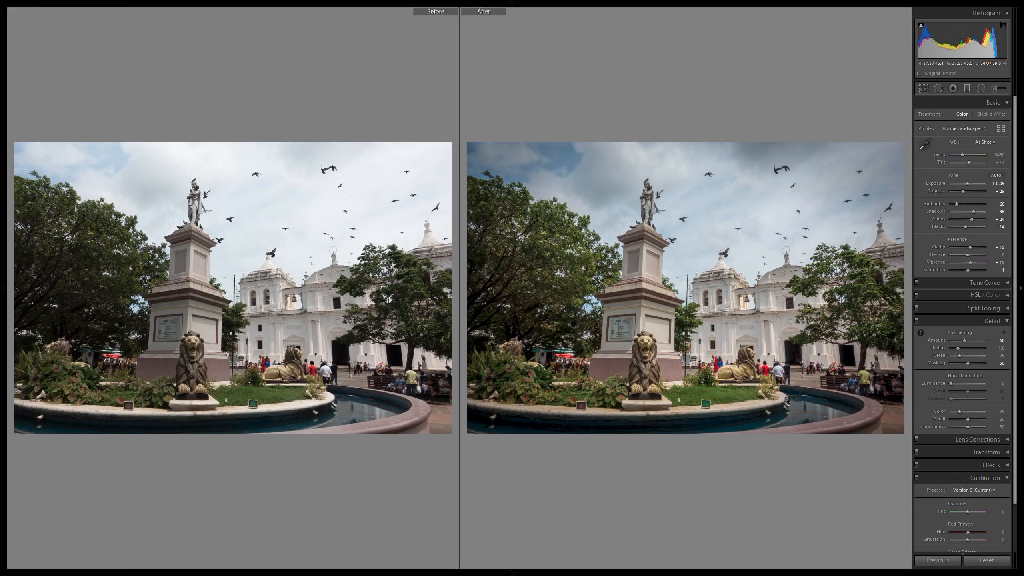
# Leave the before-and-after comparison and open the next photo, with the costumed dancers in front of the church.
pyautogui.press('y')
pyautogui.press('Right')
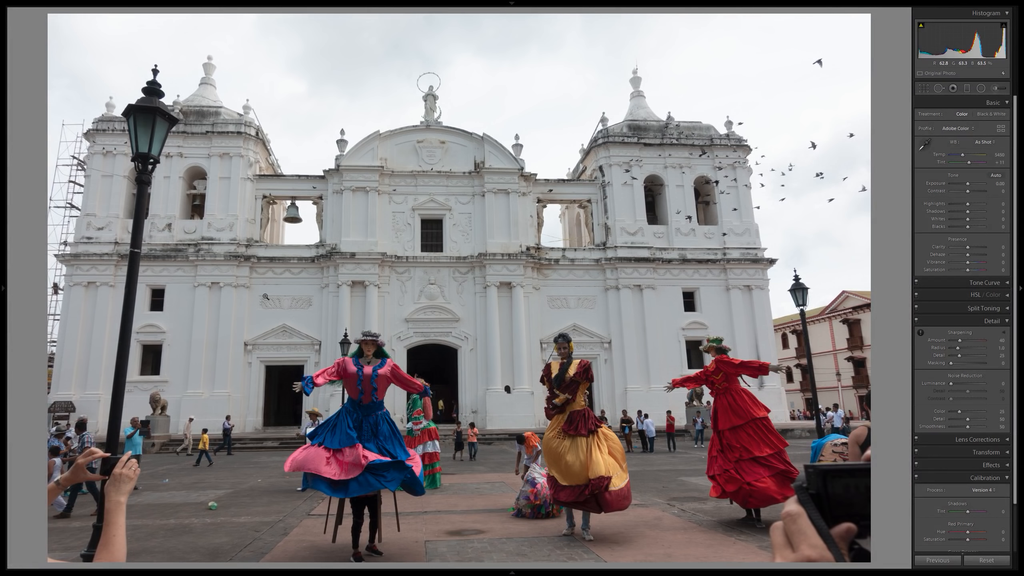
# Examine the plaza photo up close, from the bystander's raised hands and the dancers' skirts to the camera held up beside the red dress.
pyautogui.click(197, 390)
pyautogui.moveTo(107, 499); pyautogui.dragTo(410, 194)
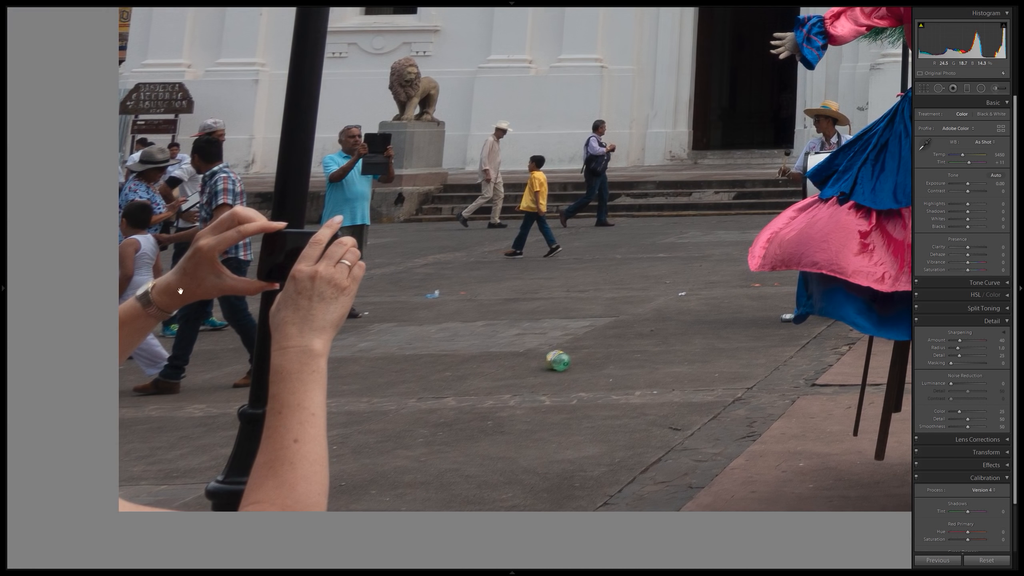
pyautogui.moveTo(556, 218); pyautogui.dragTo(242, 223)
pyautogui.click(650, 245)
pyautogui.click(735, 474)
pyautogui.moveTo(772, 420); pyautogui.dragTo(359, 231)
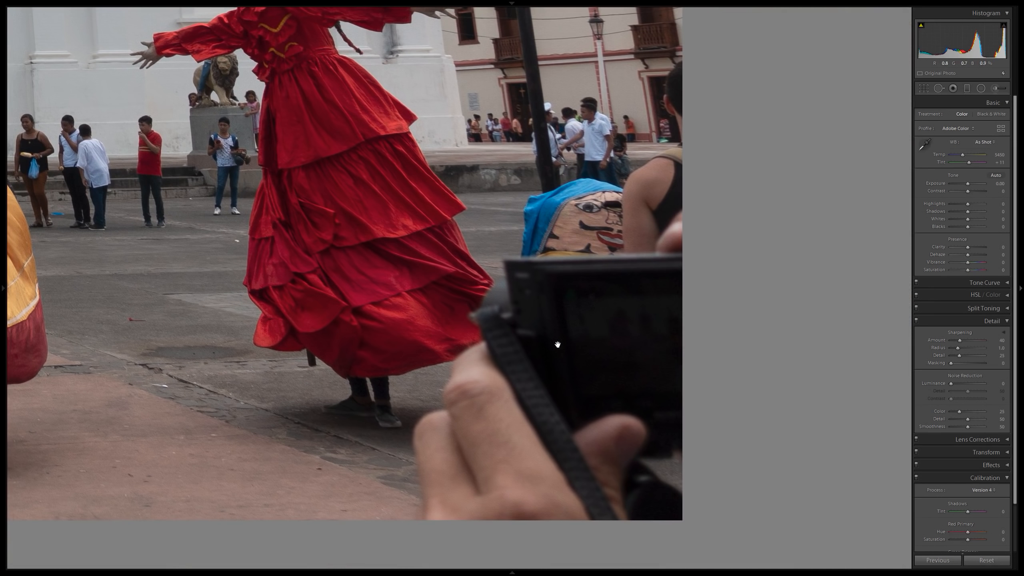
pyautogui.click(583, 285)
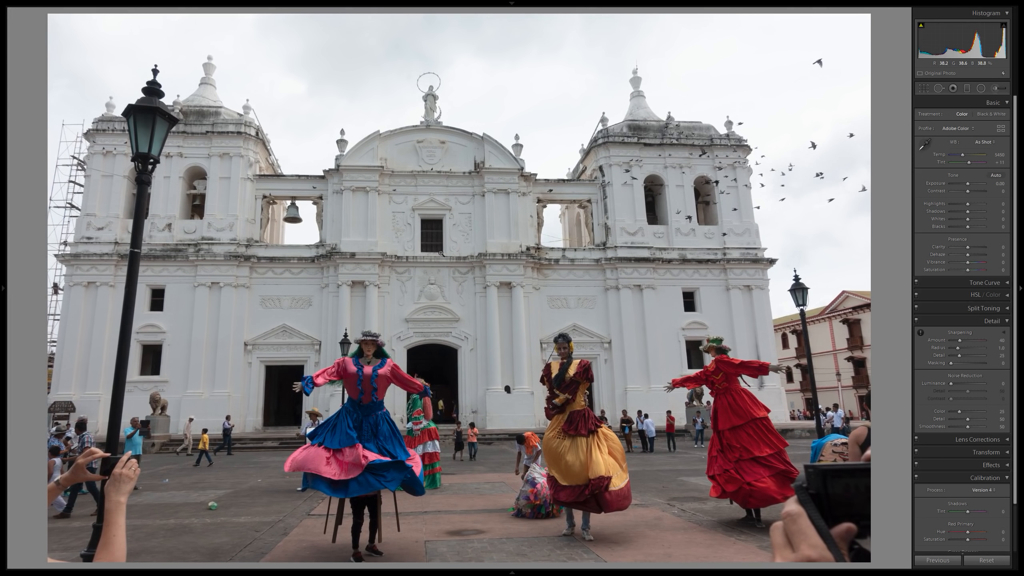
# Compare the two dancer photos, including the statue and birds above the church, and return to the one with the raised hands.
pyautogui.press('Right')
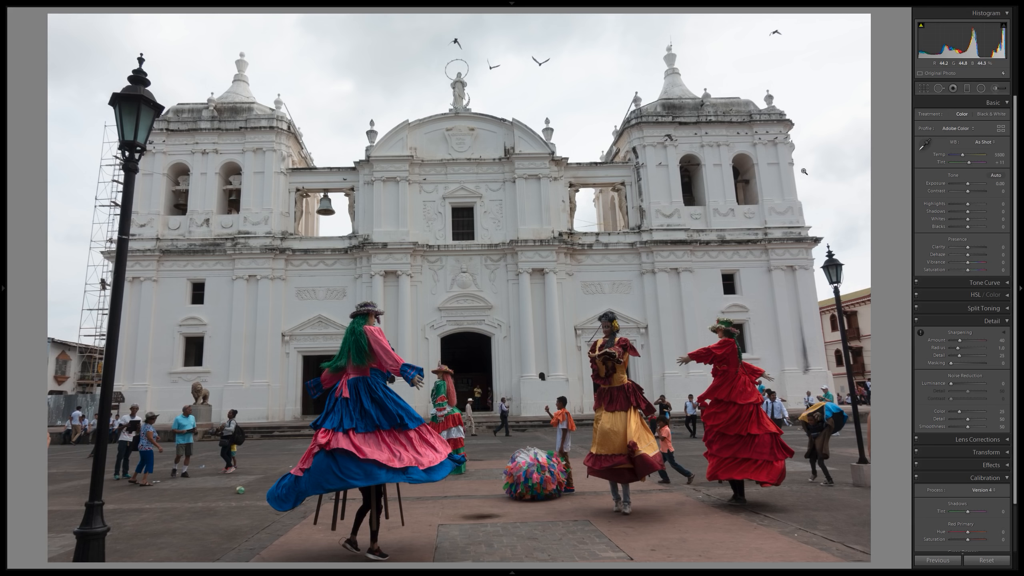
pyautogui.press('alt')
pyautogui.press('Right')
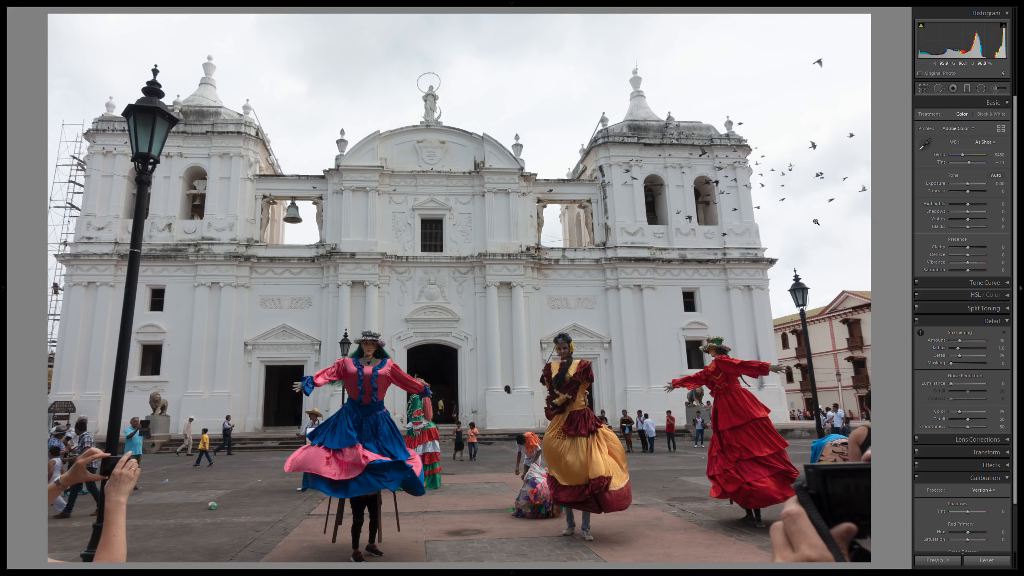
pyautogui.press('Right')
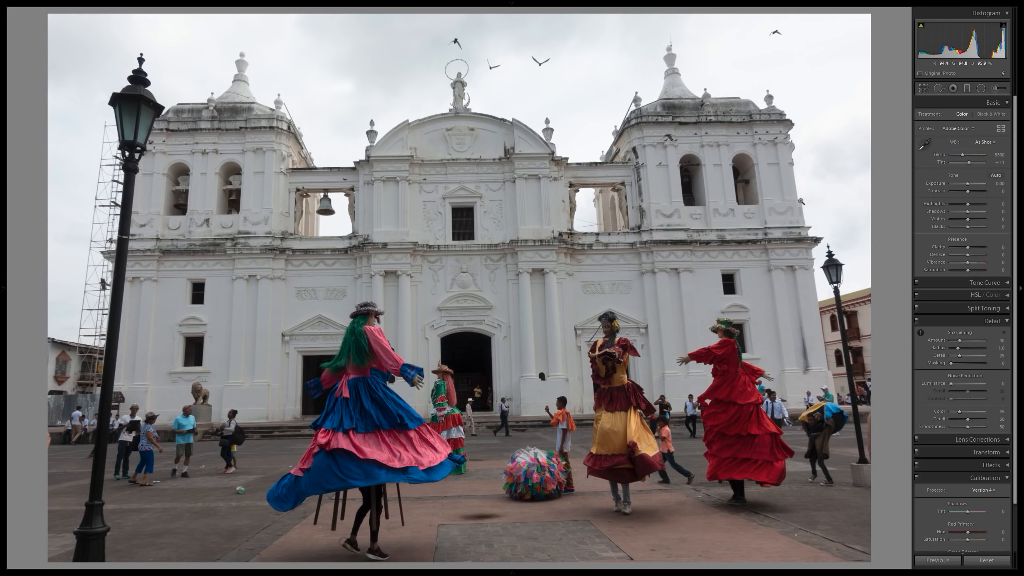
pyautogui.click(470, 67)
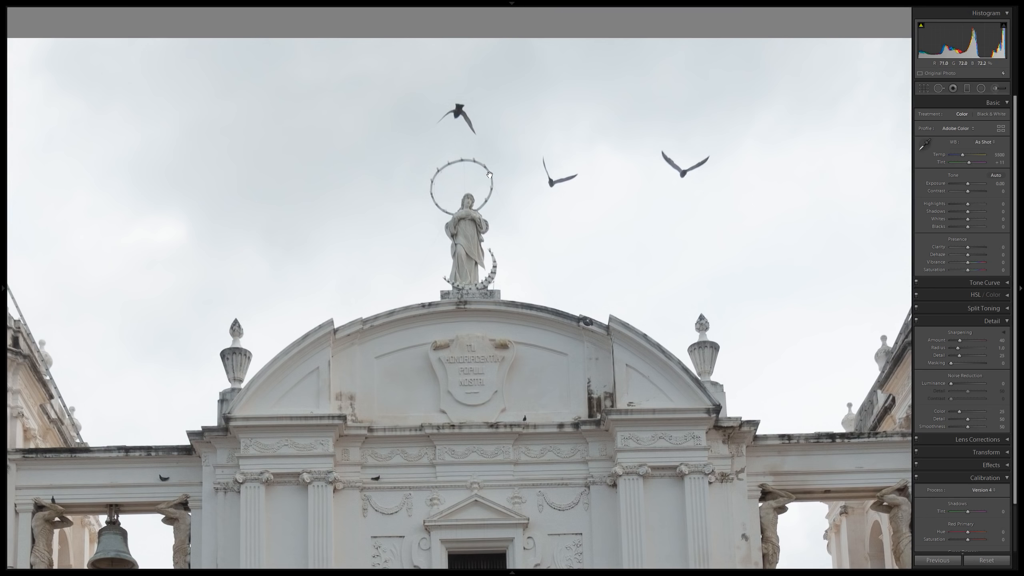
pyautogui.click(476, 251)
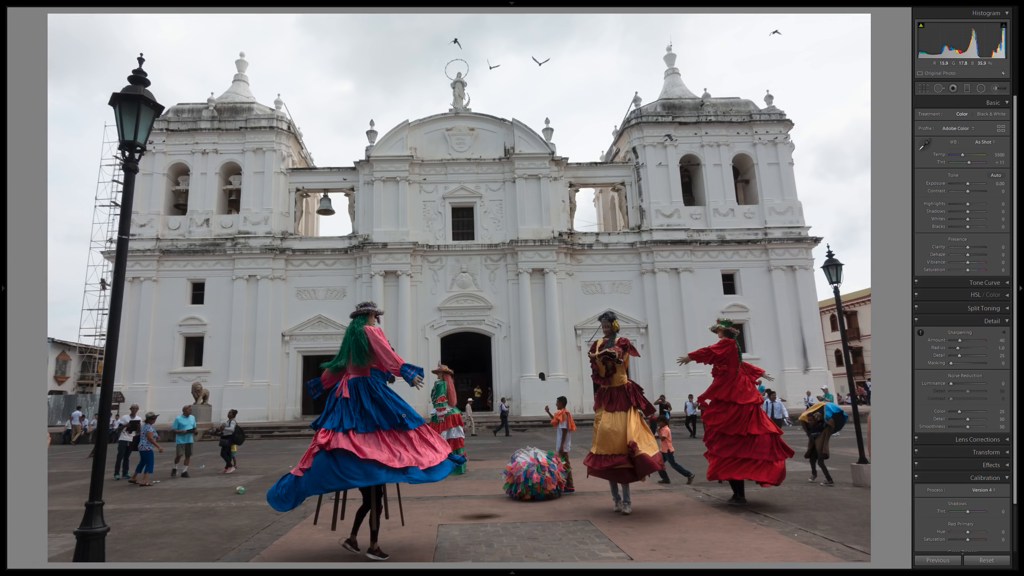
pyautogui.press('Right')
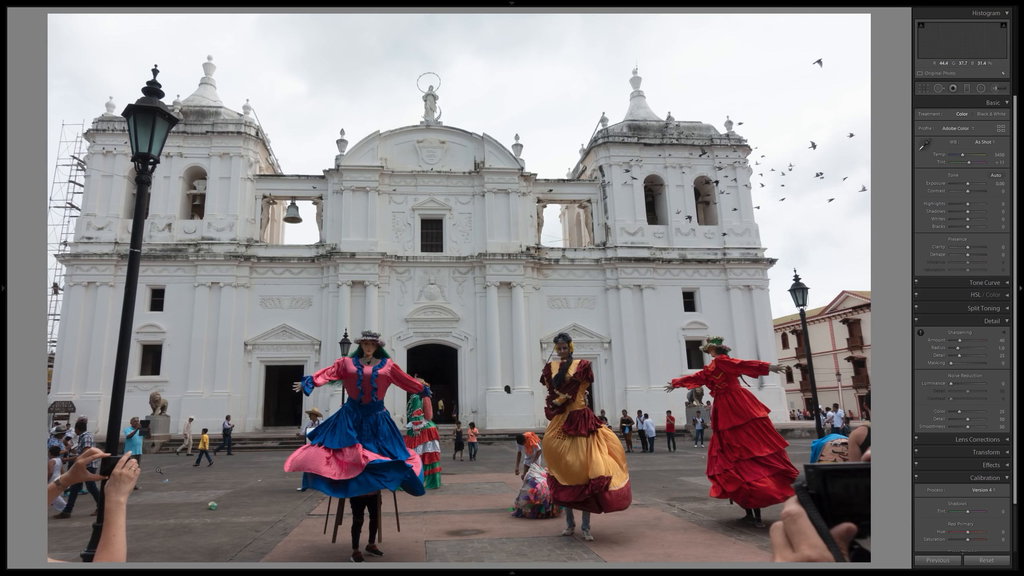
pyautogui.press('Right')
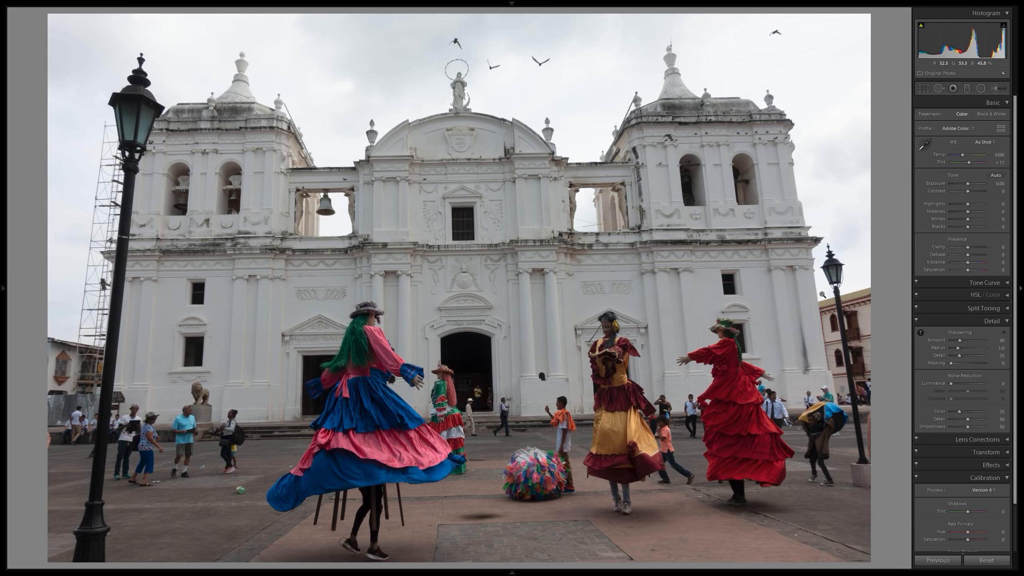
pyautogui.press('Right')
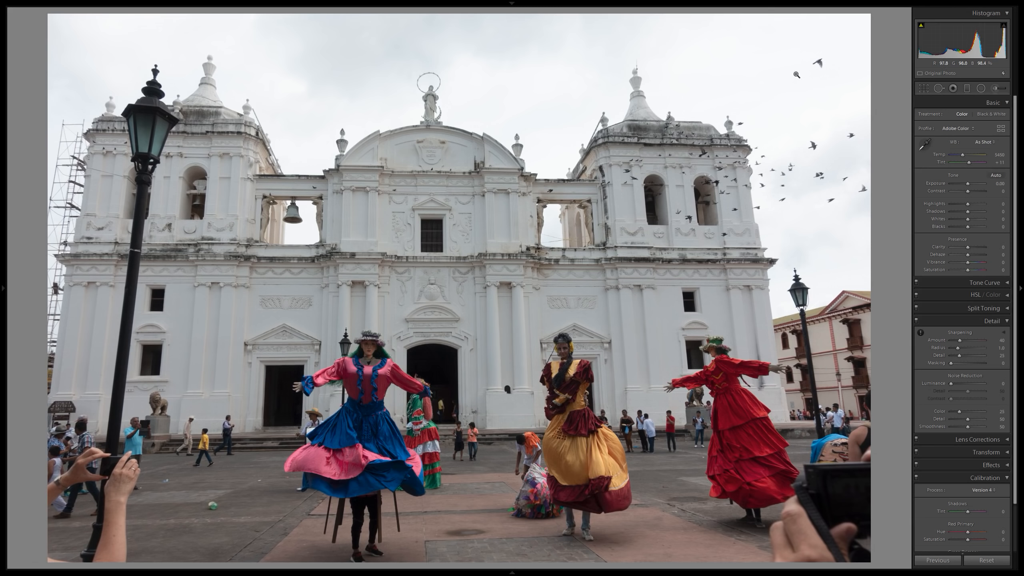
# Update the photo's calibration process to Version 5 (Current).
pyautogui.scroll(-2, 987, 394)
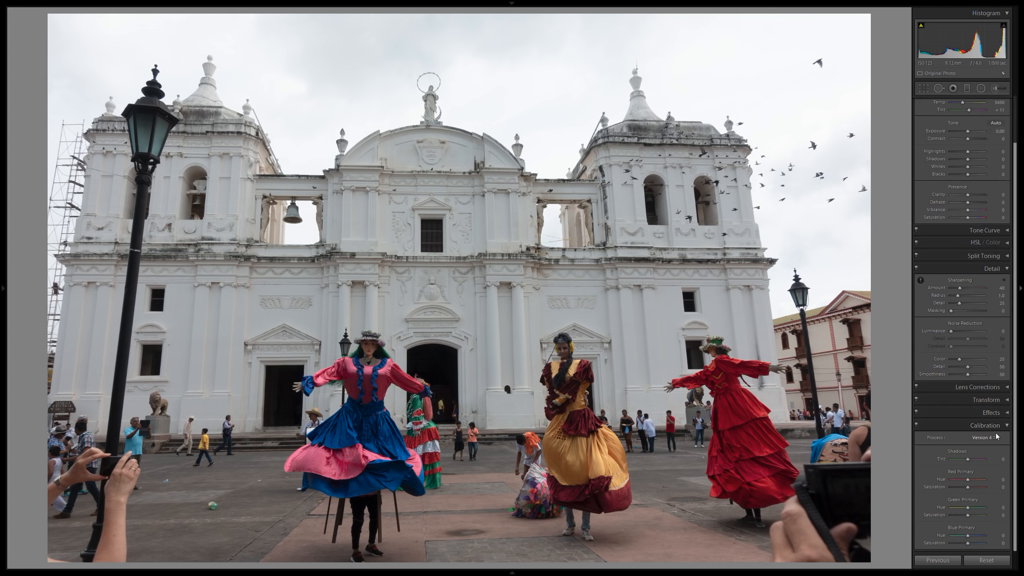
pyautogui.click(983, 443)
pyautogui.click(974, 439)
pyautogui.scroll(2, 969, 308)
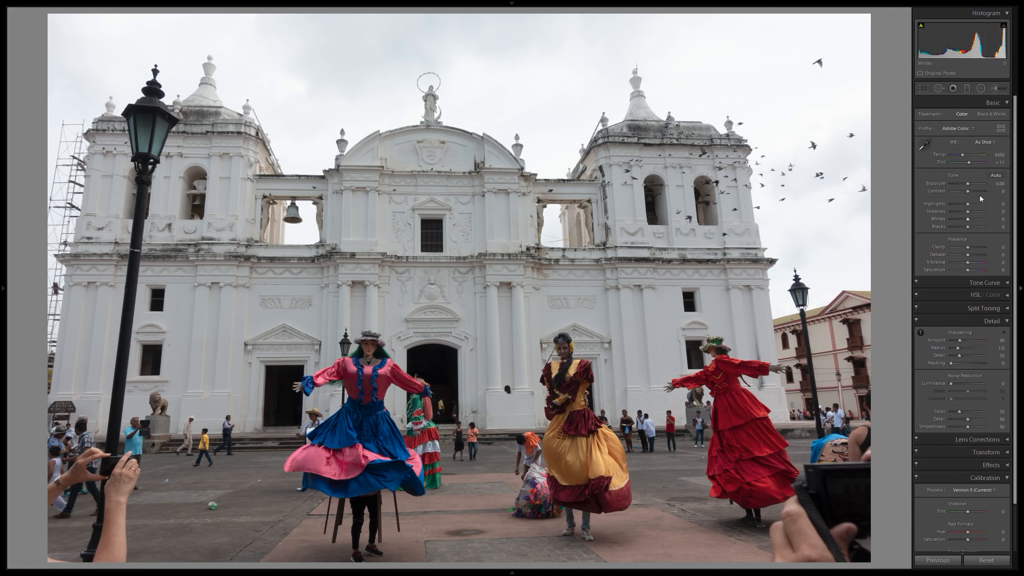
# Straighten the photo automatically with the Crop & Straighten tool and apply the crop.
pyautogui.click(923, 88)
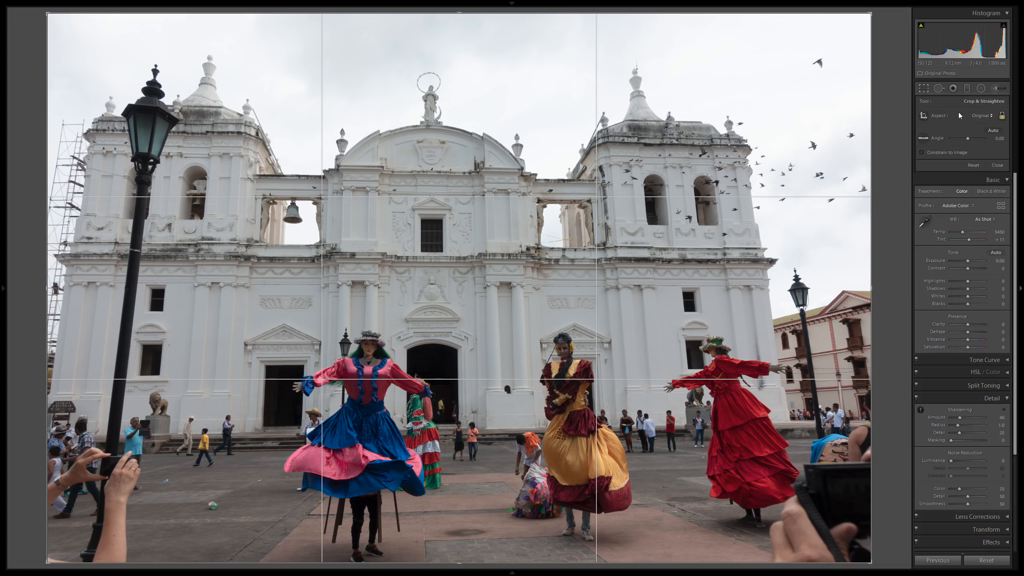
pyautogui.click(994, 131)
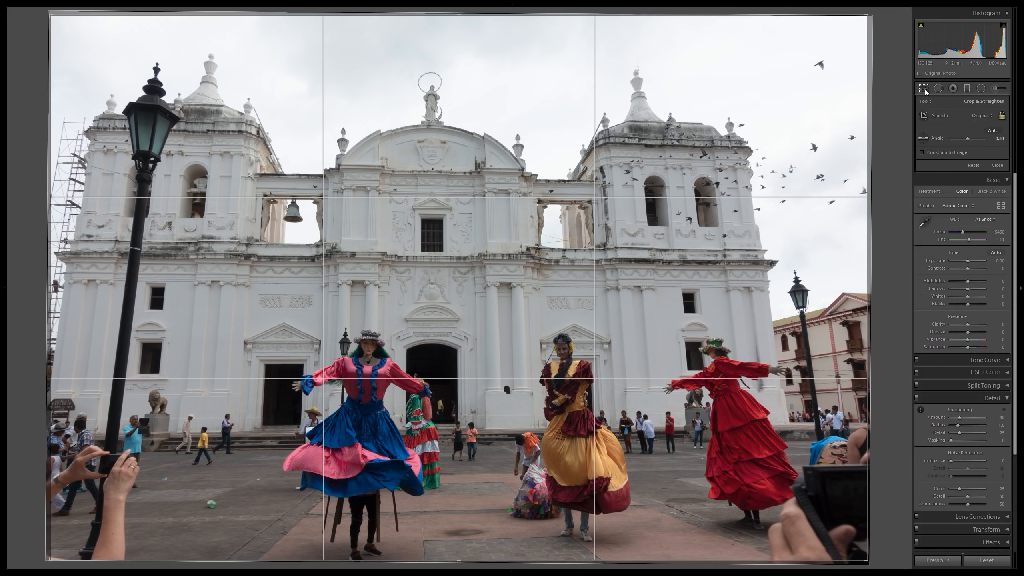
pyautogui.click(924, 88)
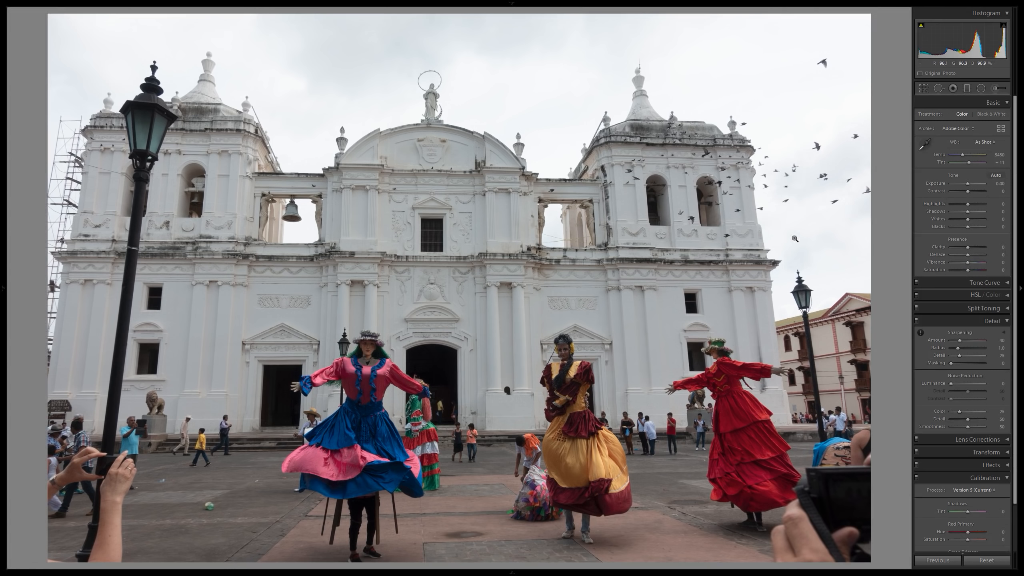
# Apply the Adobe Vivid profile and the automatic tone adjustments to the dancers photo.
pyautogui.click(971, 131)
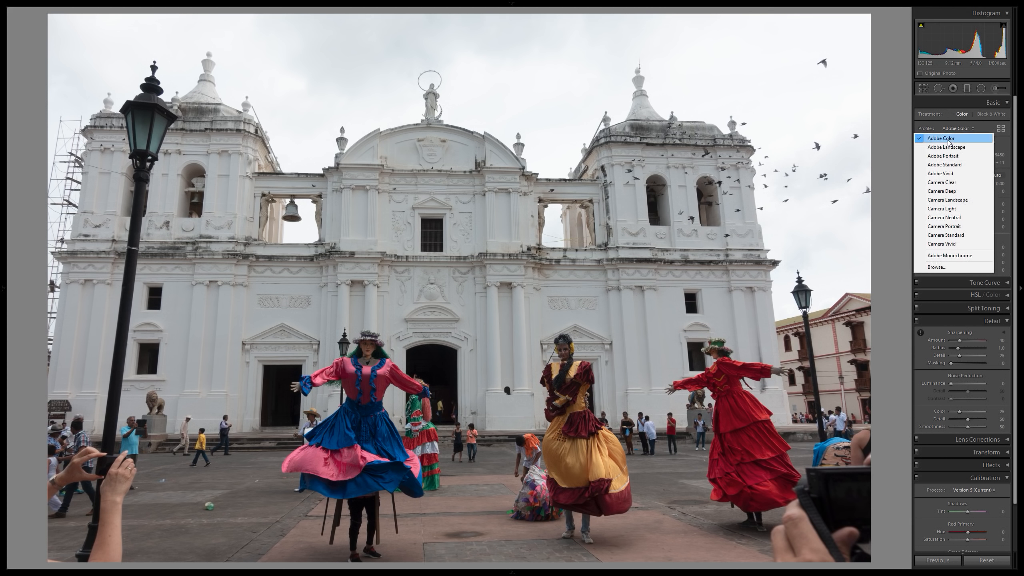
pyautogui.click(948, 173)
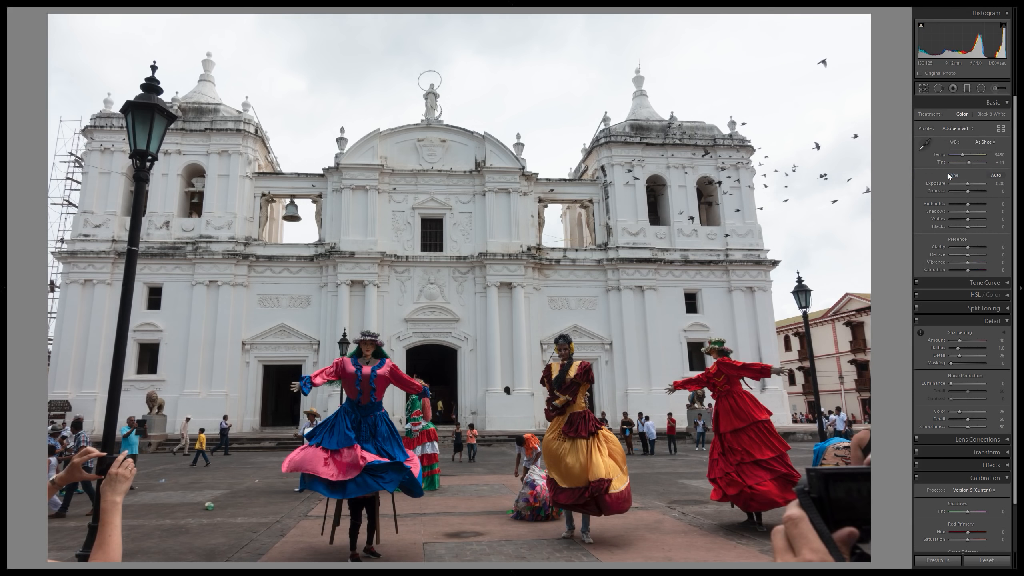
pyautogui.click(603, 384)
pyautogui.click(602, 280)
pyautogui.click(996, 175)
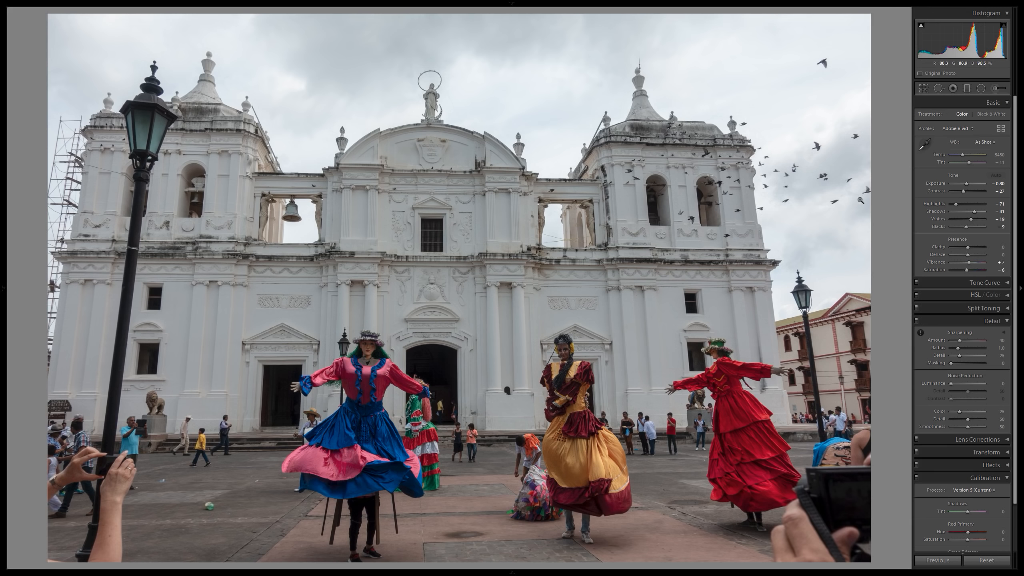
# Try the Cloudy and Daylight white balance presets, and return to As Shot.
pyautogui.click(989, 142)
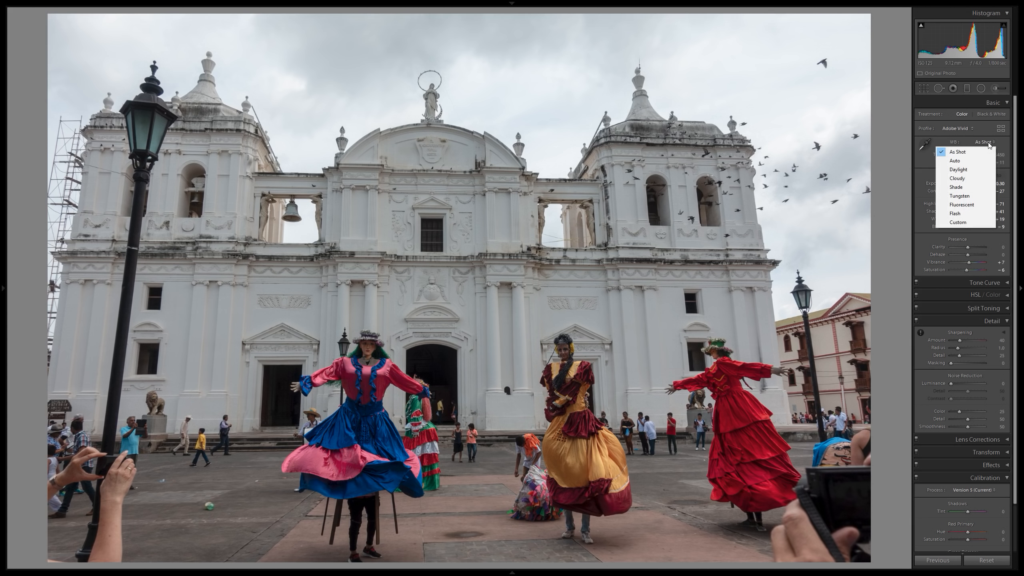
pyautogui.click(964, 179)
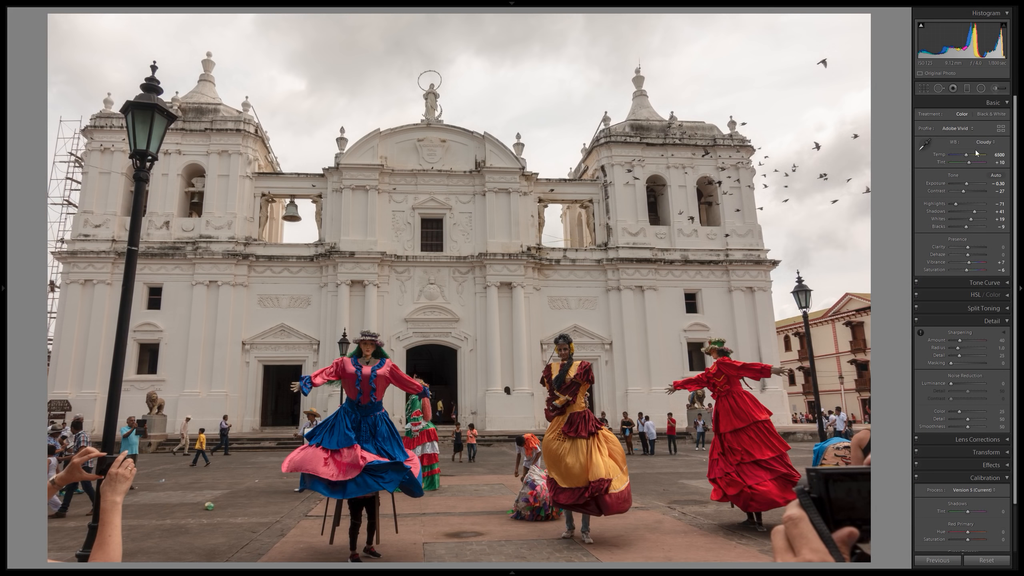
pyautogui.click(985, 142)
pyautogui.click(988, 166)
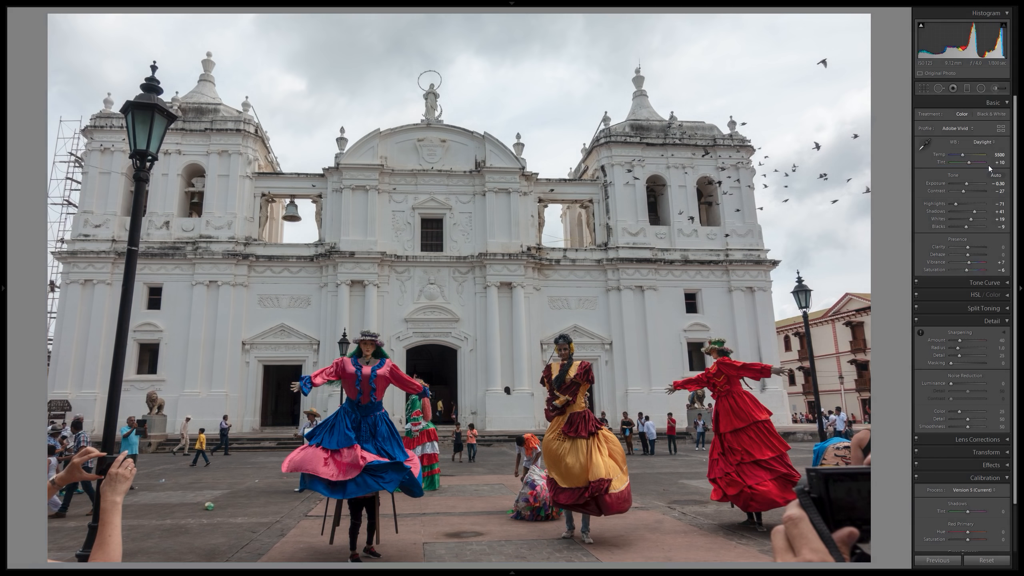
pyautogui.click(990, 143)
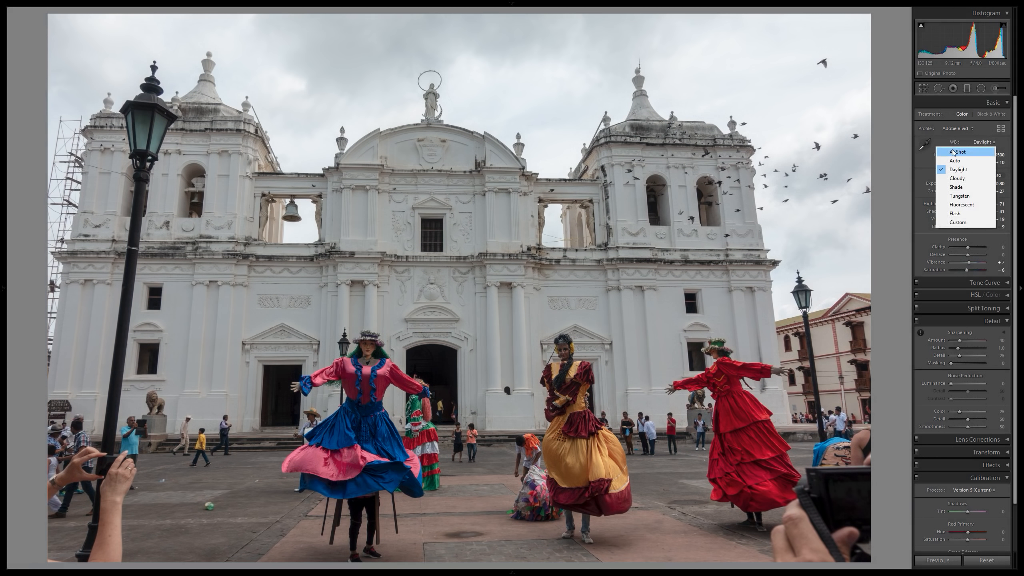
pyautogui.click(953, 152)
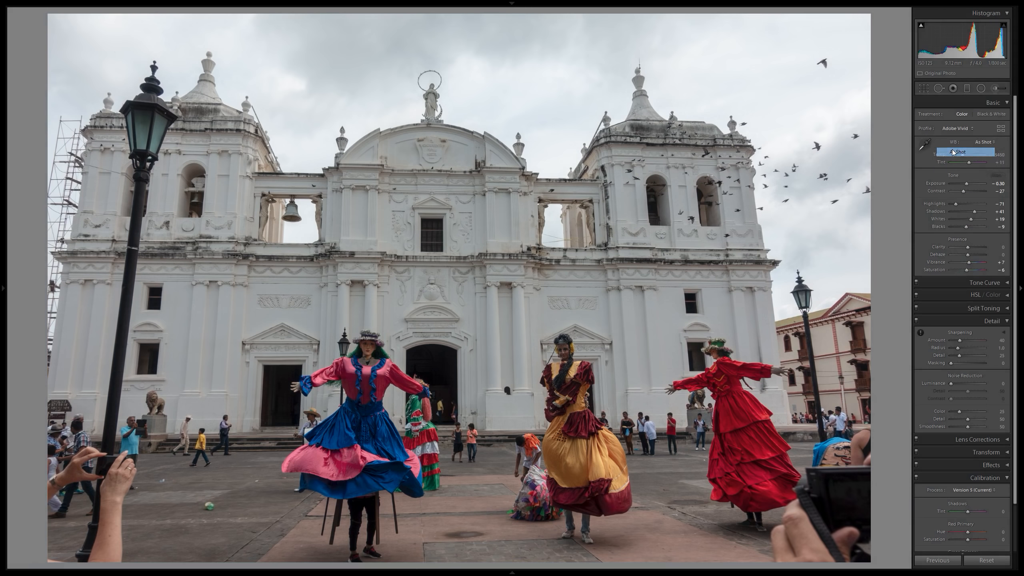
# Compare the Daylight and As Shot white balance once more and leave the photo set to Daylight.
pyautogui.click(987, 143)
pyautogui.click(971, 170)
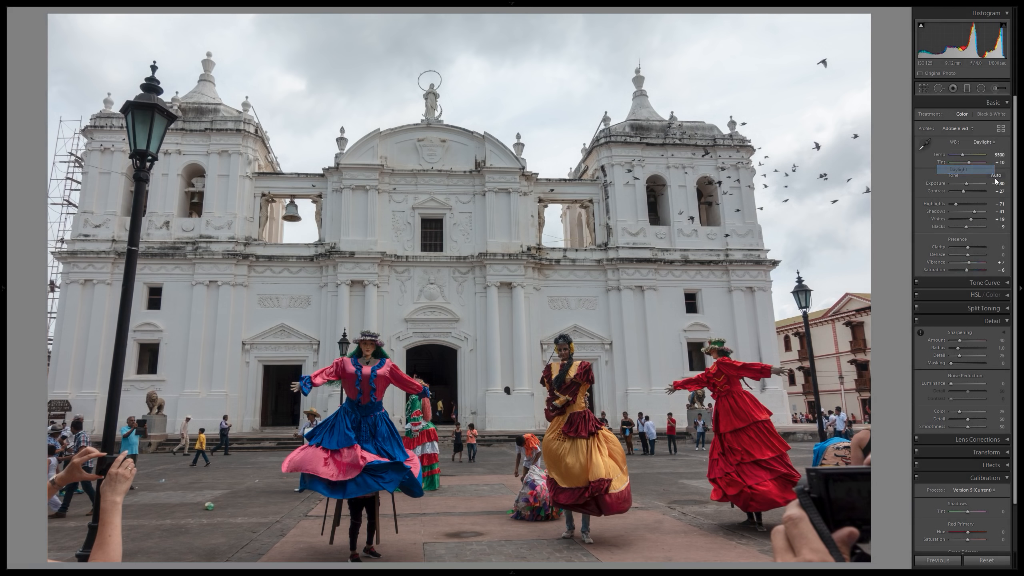
pyautogui.click(984, 142)
pyautogui.click(963, 152)
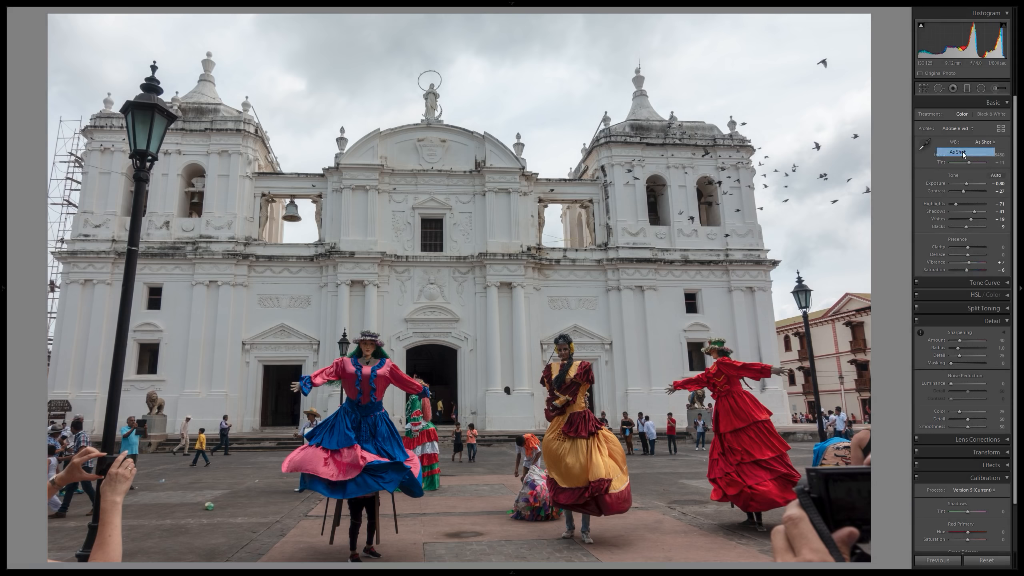
pyautogui.click(985, 143)
pyautogui.click(992, 170)
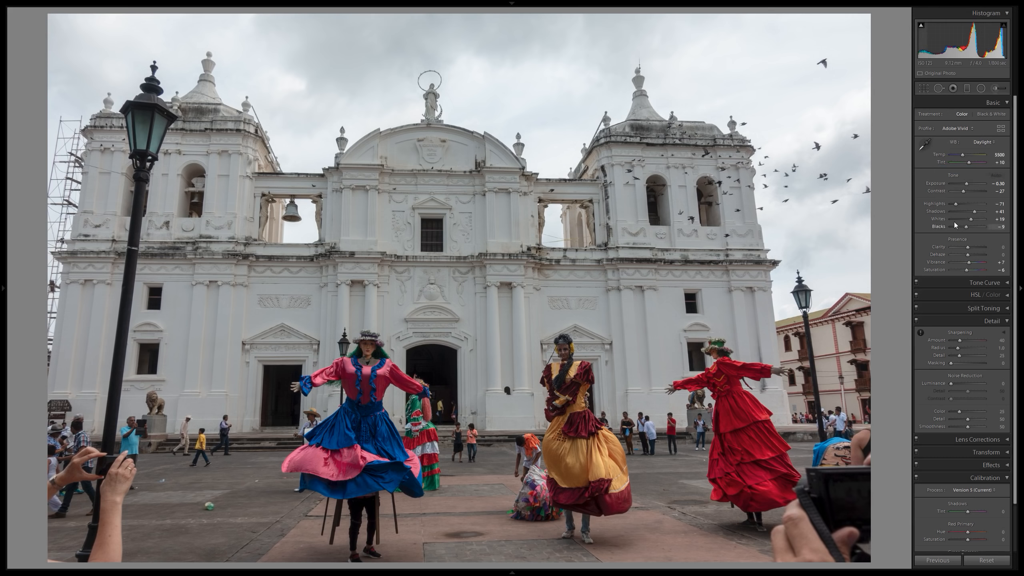
# Set the clarity to +10 and check the detail on the dancers and the church facade.
pyautogui.click(1002, 247)
pyautogui.write('10')
pyautogui.press('Return')
pyautogui.click(518, 418)
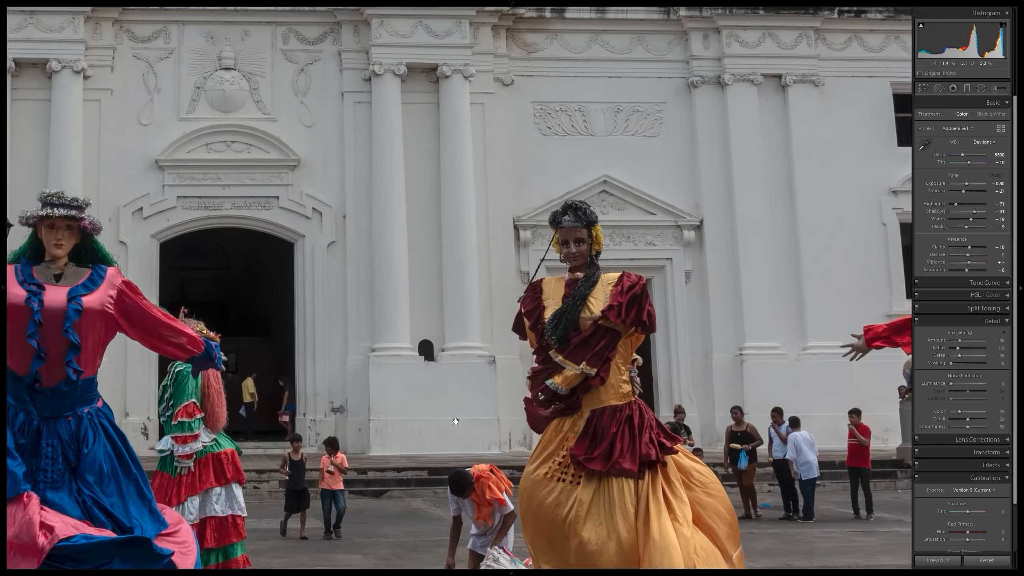
pyautogui.click(455, 421)
pyautogui.press('Right')
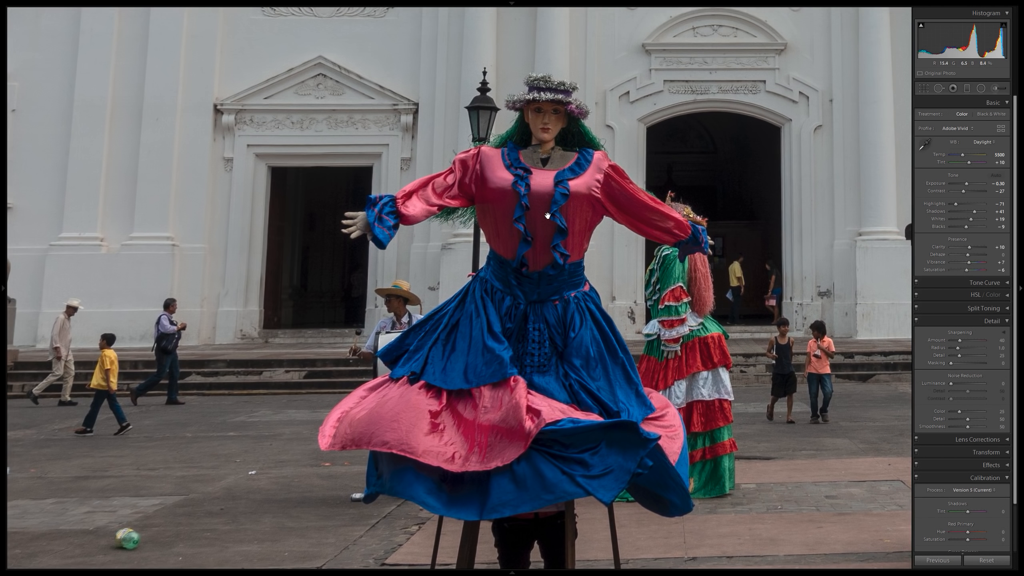
pyautogui.click(548, 216)
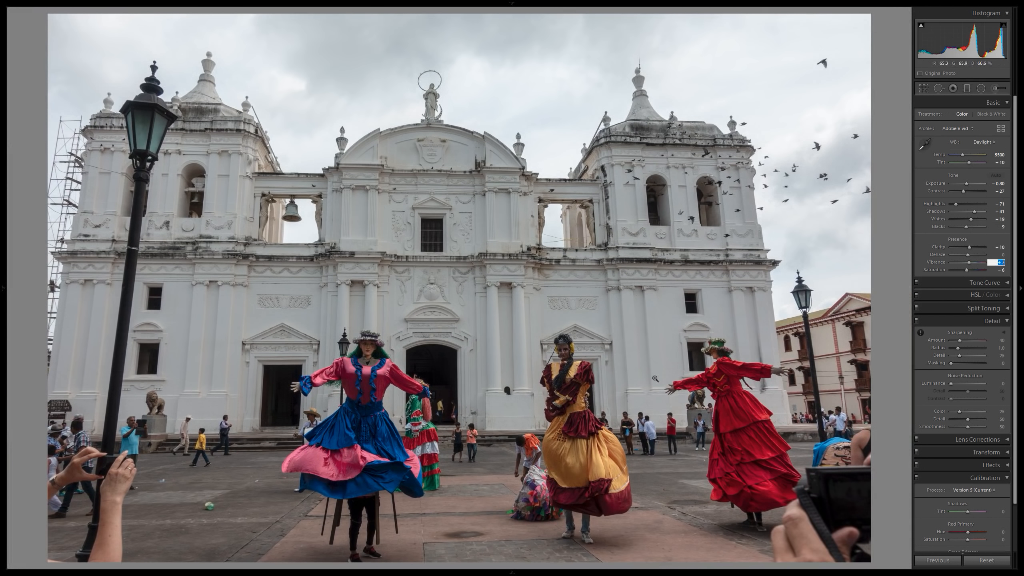
# Set the vibrance to +25 and the saturation to +5, and compare the before and after versions side by side.
pyautogui.write('25')
pyautogui.press('Return')
pyautogui.click(1003, 270)
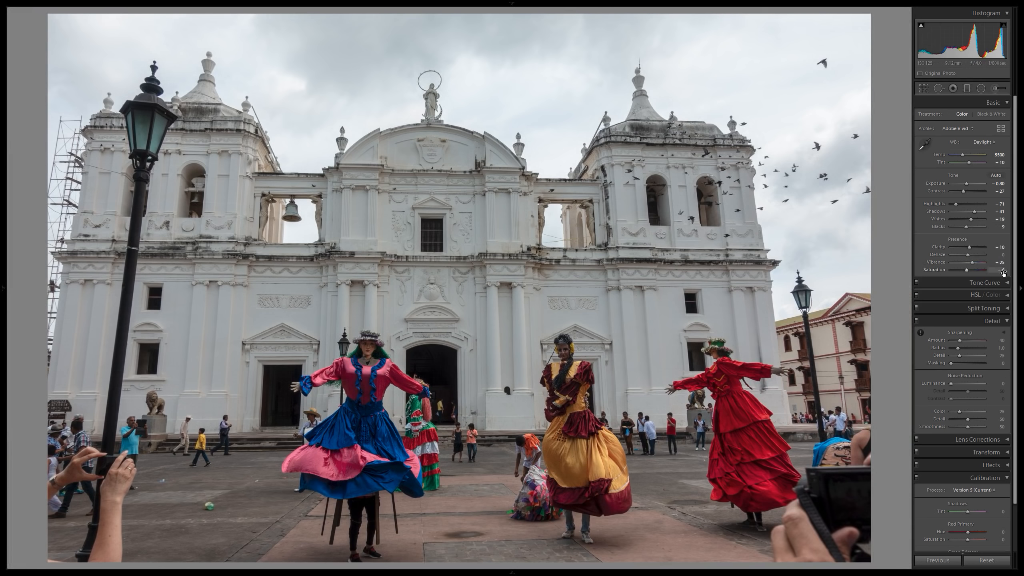
pyautogui.write('0')
pyautogui.press('Return')
pyautogui.moveTo(1003, 270); pyautogui.dragTo(1008, 269)
pyautogui.press('y')
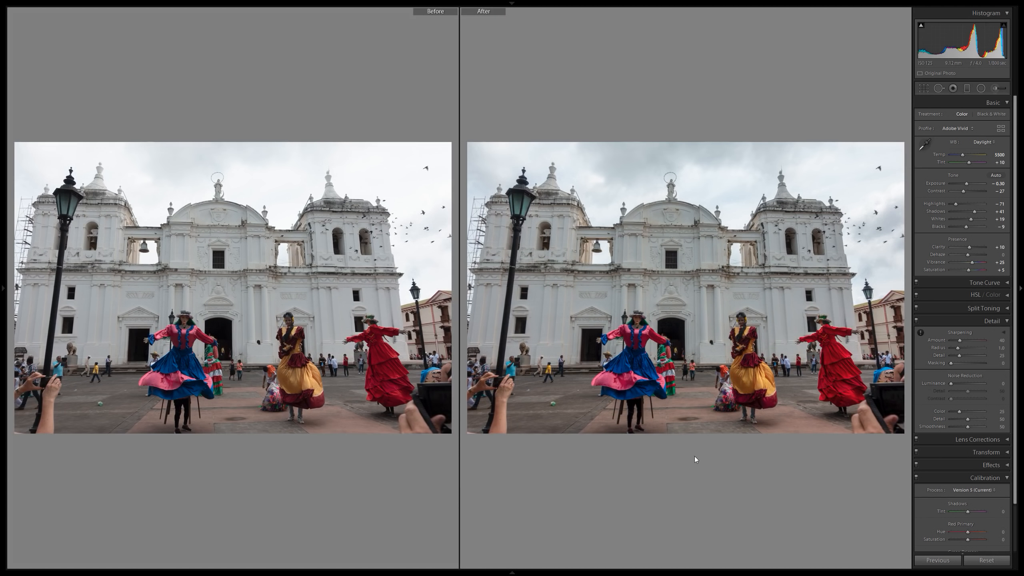
pyautogui.press('y')
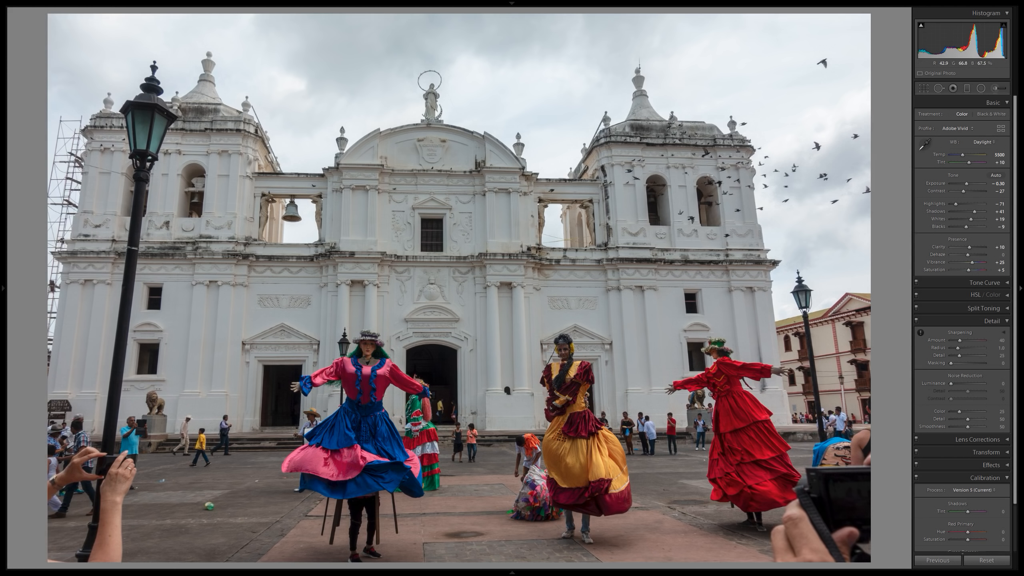
# Set the sharpening amount to 60 while checking detail on the dancer in pink and blue.
pyautogui.click(1002, 340)
pyautogui.click(387, 375)
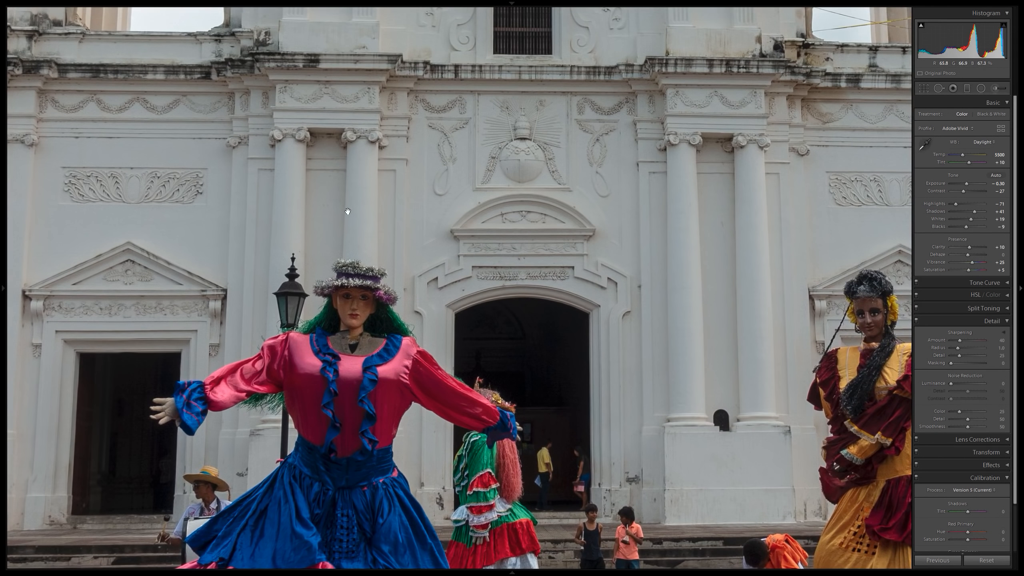
pyautogui.moveTo(347, 212); pyautogui.dragTo(476, 227)
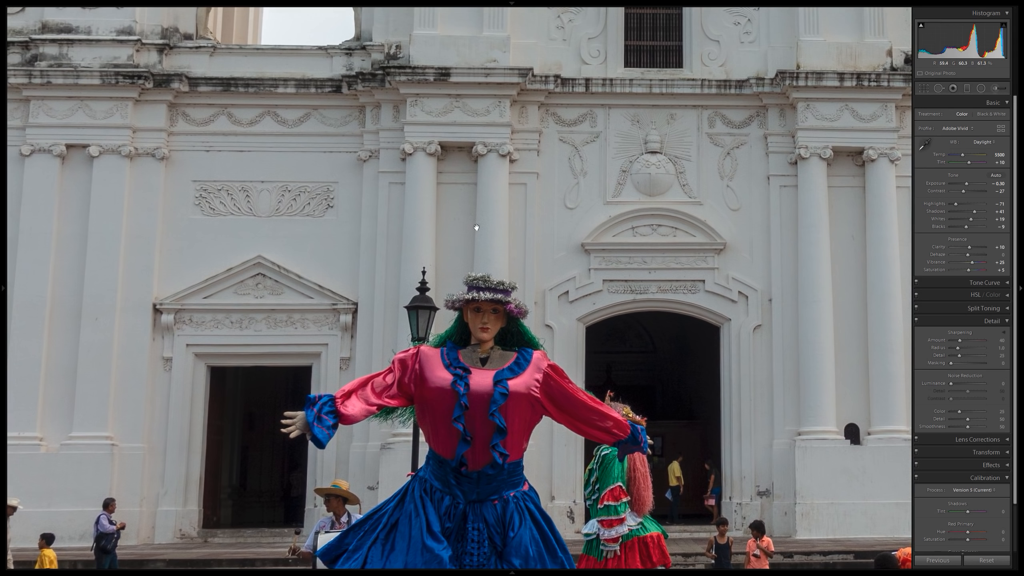
pyautogui.click(1001, 340)
pyautogui.write('60')
pyautogui.press('Return')
pyautogui.click(740, 257)
# Set the sharpening masking to 50 using the black-and-white mask preview.
pyautogui.moveTo(951, 363); pyautogui.dragTo(964, 363)
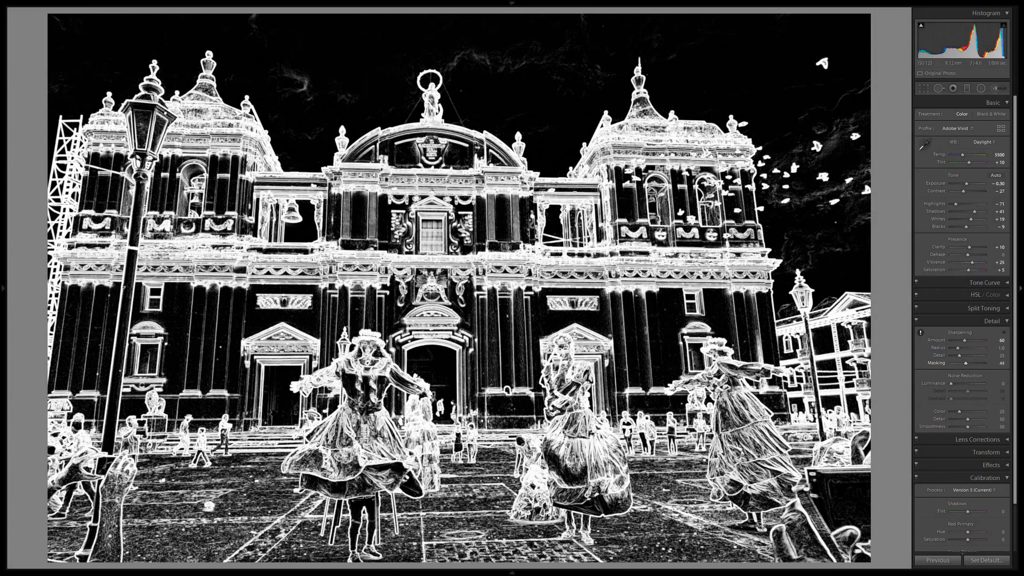
pyautogui.moveTo(966, 363); pyautogui.dragTo(967, 363)
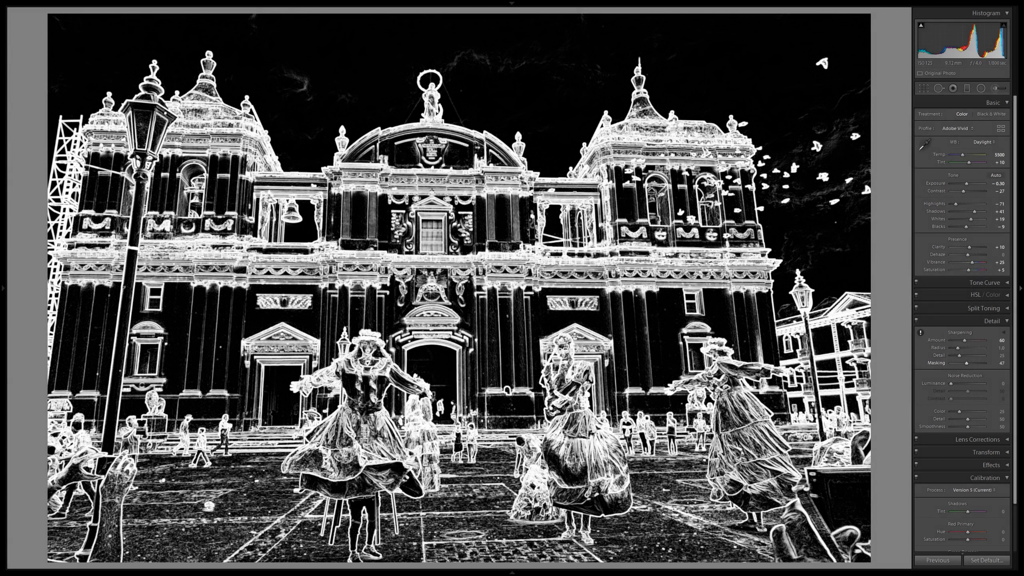
pyautogui.moveTo(968, 364); pyautogui.dragTo(968, 364)
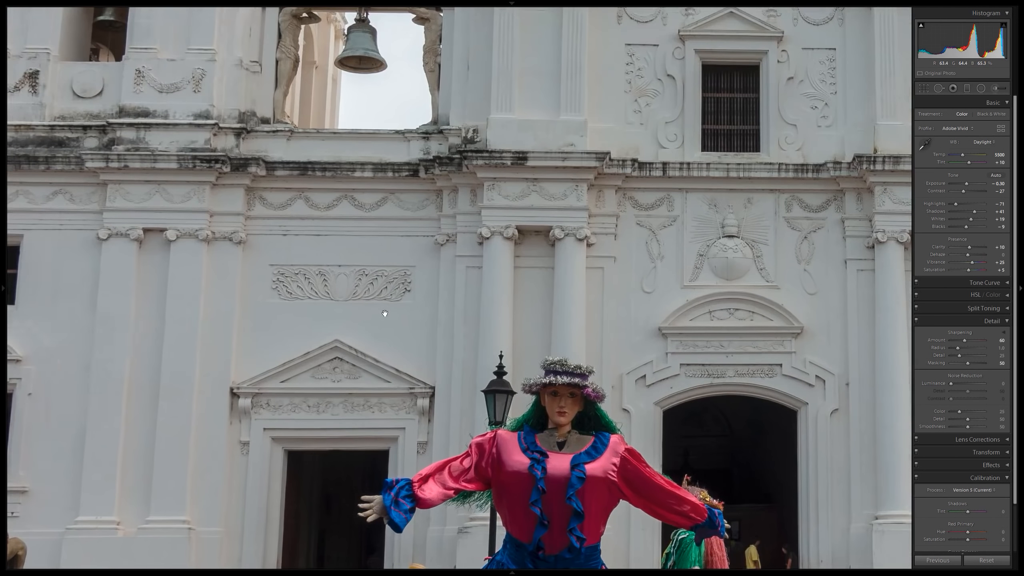
# Apply a vignetting preset to darken the edges of the costumed dancers photo.
pyautogui.click(251, 315)
pyautogui.click(434, 282)
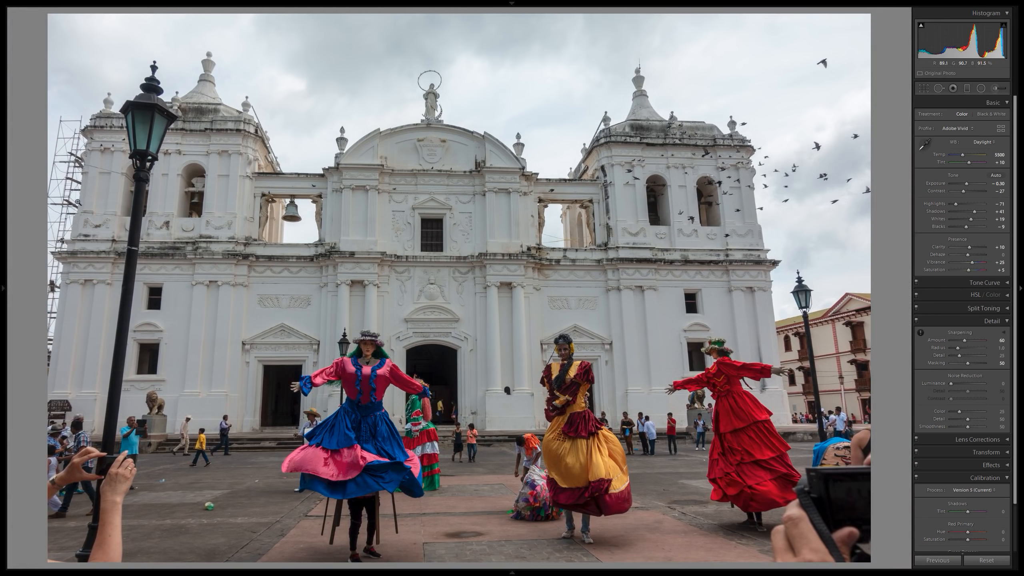
pyautogui.moveTo(0, 157)
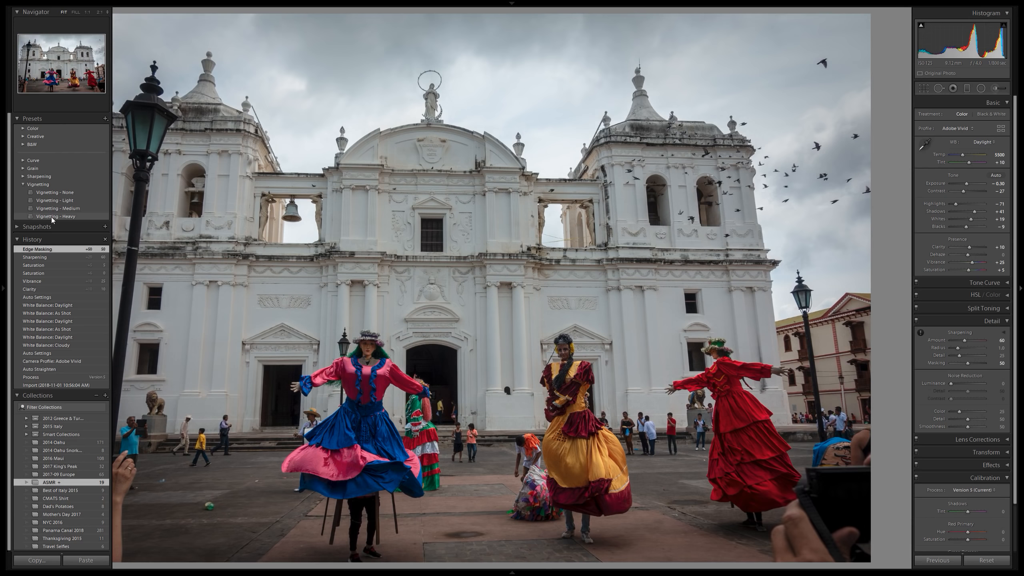
pyautogui.press('F7')
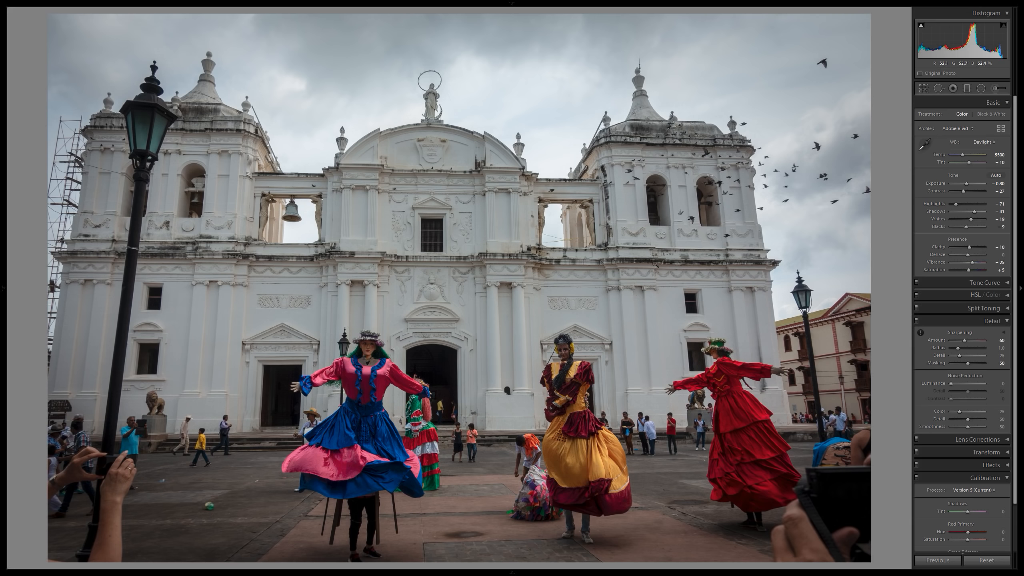
# Set the exposure to -0.10 while comparing the before and after versions side by side.
pyautogui.press('y')
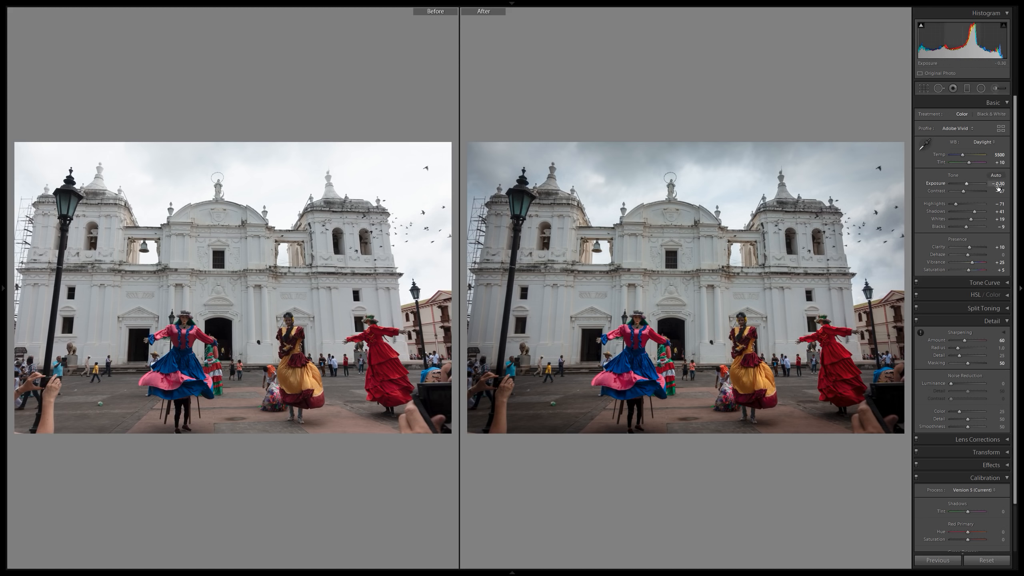
pyautogui.moveTo(998, 185); pyautogui.dragTo(1003, 185)
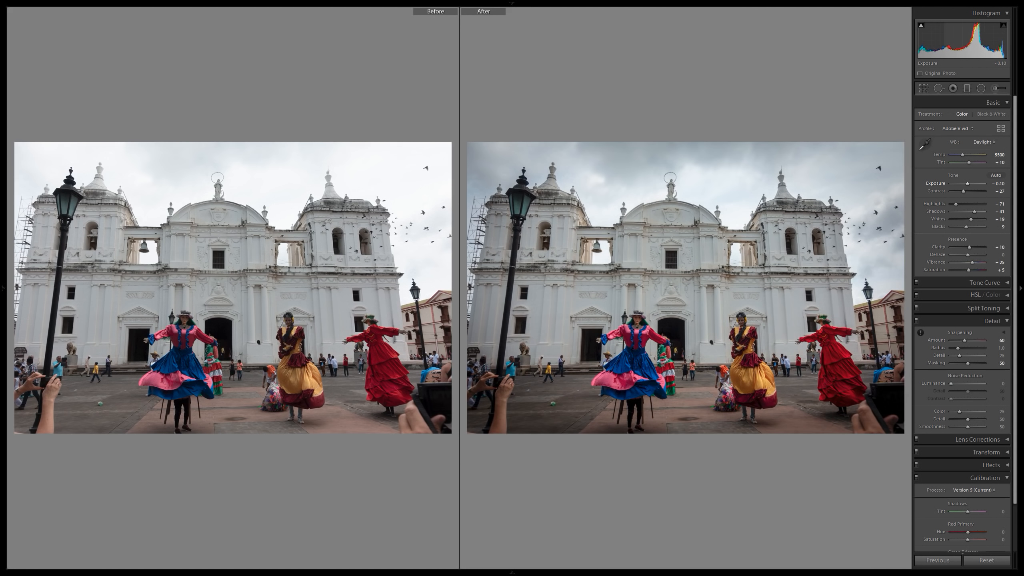
pyautogui.moveTo(1002, 185); pyautogui.dragTo(1002, 185)
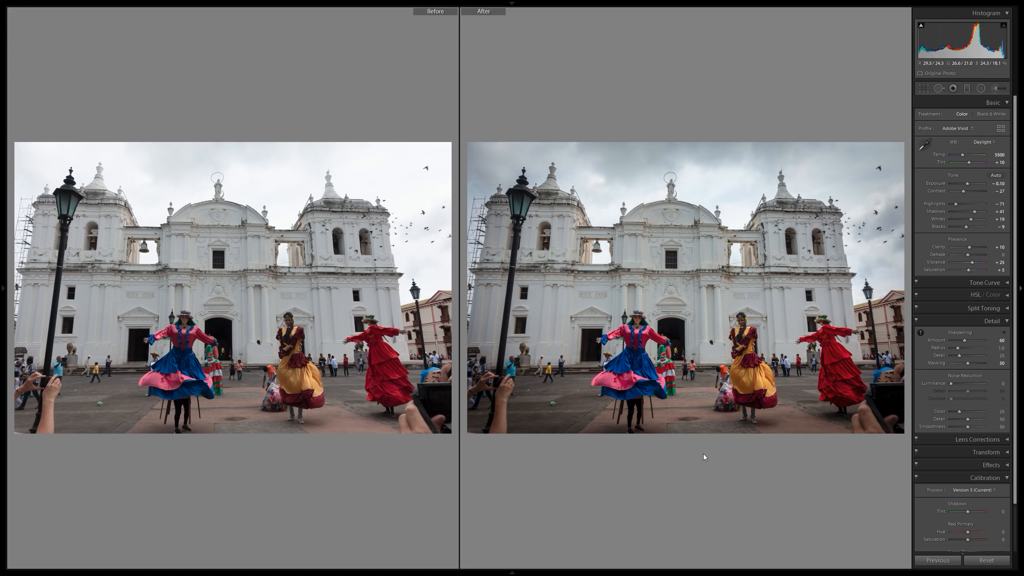
# Examine the dancers and the church entrance up close in the side-by-side before and after comparison.
pyautogui.click(608, 318)
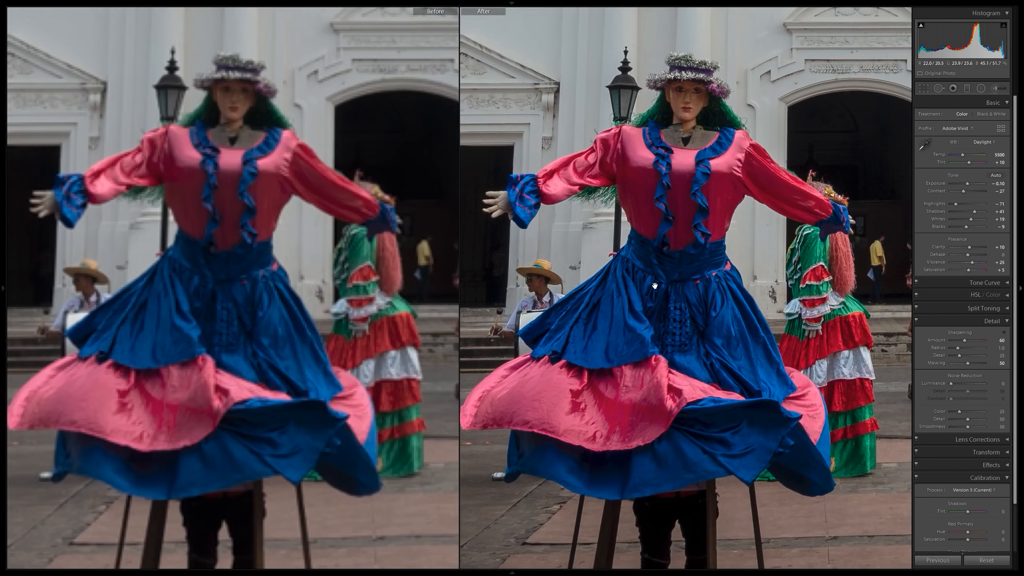
pyautogui.click(648, 232)
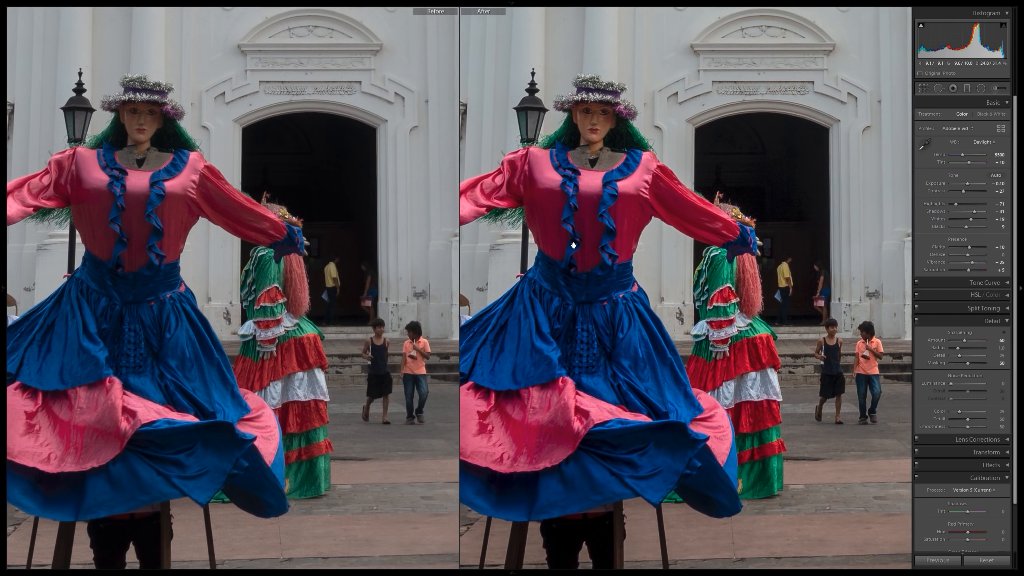
pyautogui.click(602, 293)
pyautogui.moveTo(606, 294); pyautogui.dragTo(619, 296)
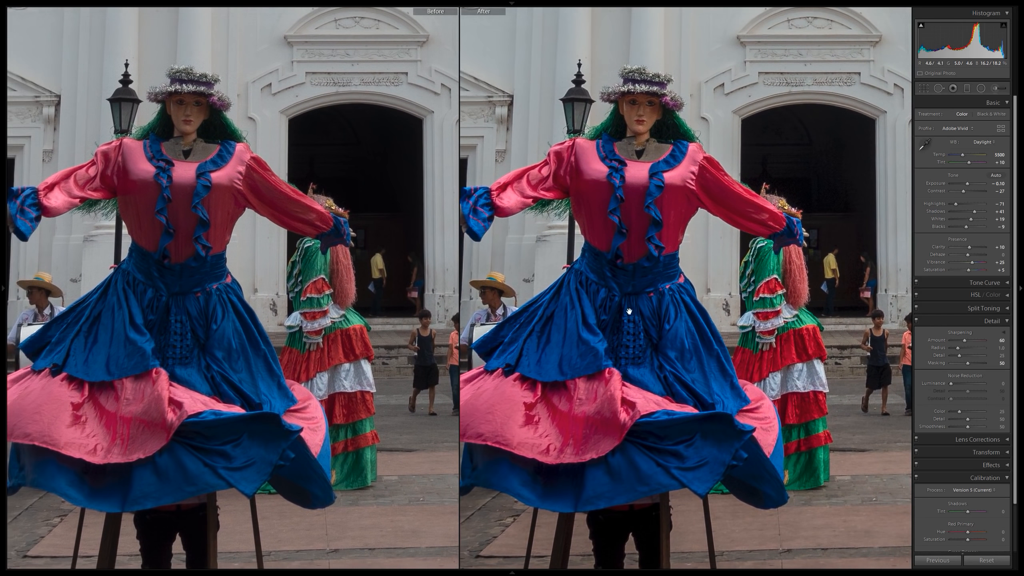
pyautogui.moveTo(640, 191); pyautogui.dragTo(668, 204)
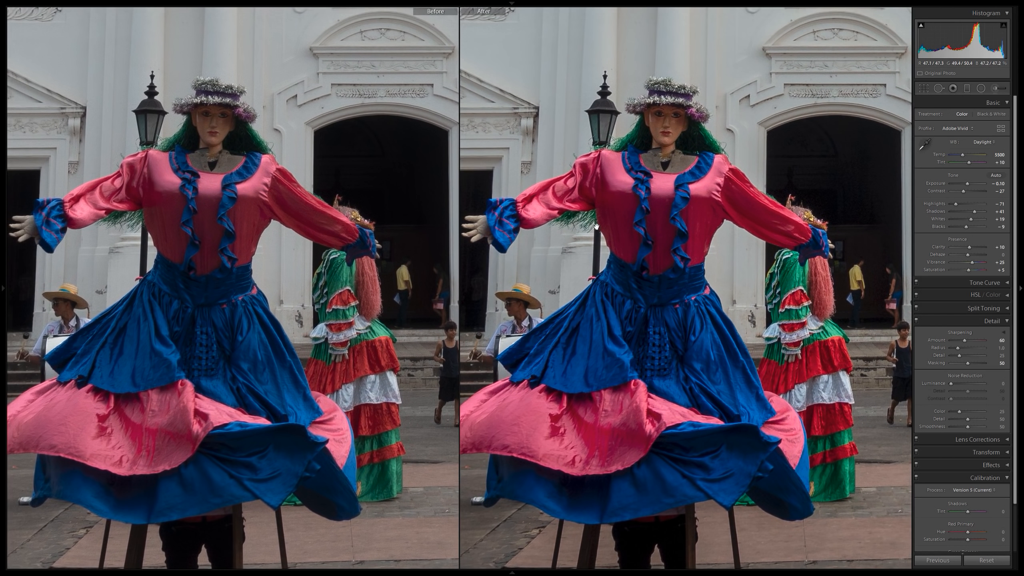
pyautogui.moveTo(681, 267); pyautogui.dragTo(499, 254)
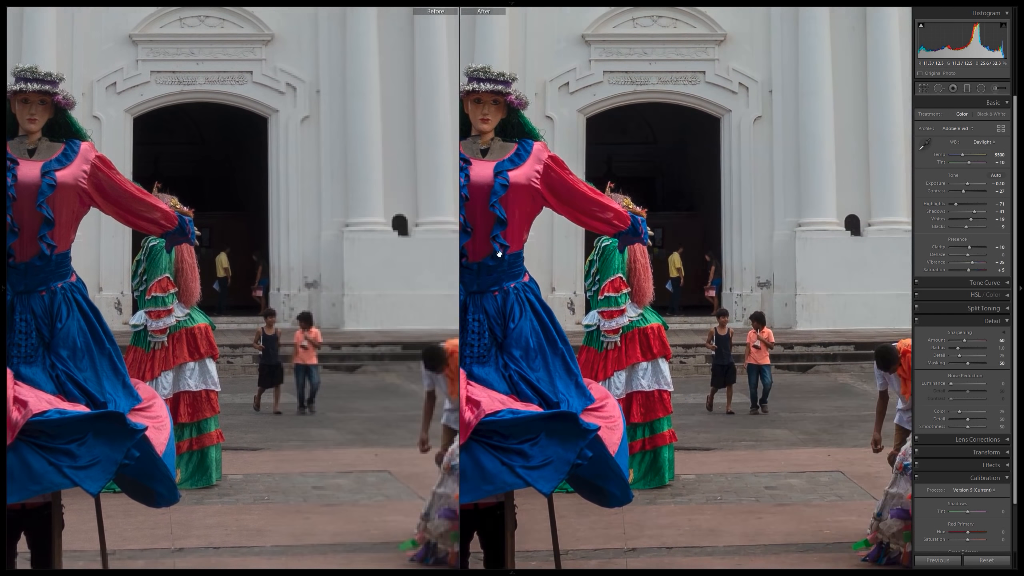
pyautogui.moveTo(739, 262); pyautogui.dragTo(508, 247)
pyautogui.moveTo(651, 268); pyautogui.dragTo(616, 270)
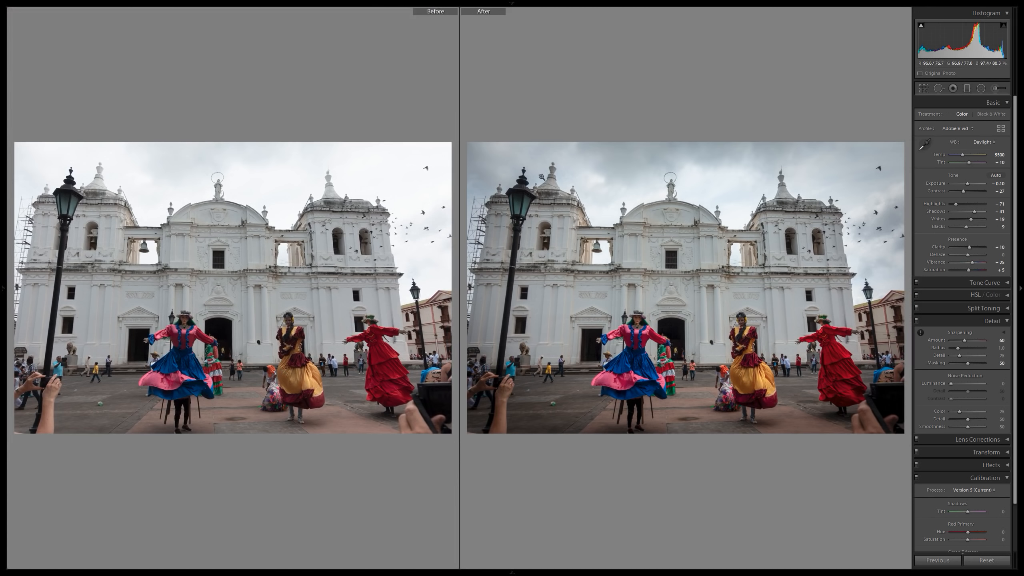
# Examine the sky, birds and church towers up close in the before and after comparison.
pyautogui.click(543, 177)
pyautogui.moveTo(542, 178); pyautogui.dragTo(875, 237)
pyautogui.moveTo(750, 214); pyautogui.dragTo(558, 227)
pyautogui.click(557, 227)
pyautogui.click(859, 223)
pyautogui.moveTo(847, 254); pyautogui.dragTo(658, 294)
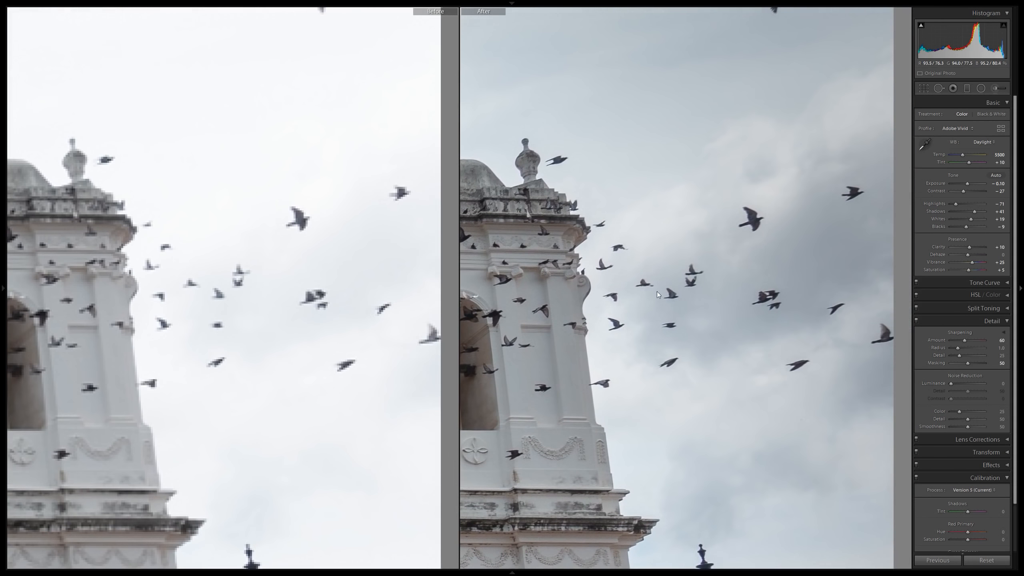
pyautogui.moveTo(774, 247); pyautogui.dragTo(705, 272)
pyautogui.moveTo(593, 306); pyautogui.dragTo(749, 287)
pyautogui.click(748, 286)
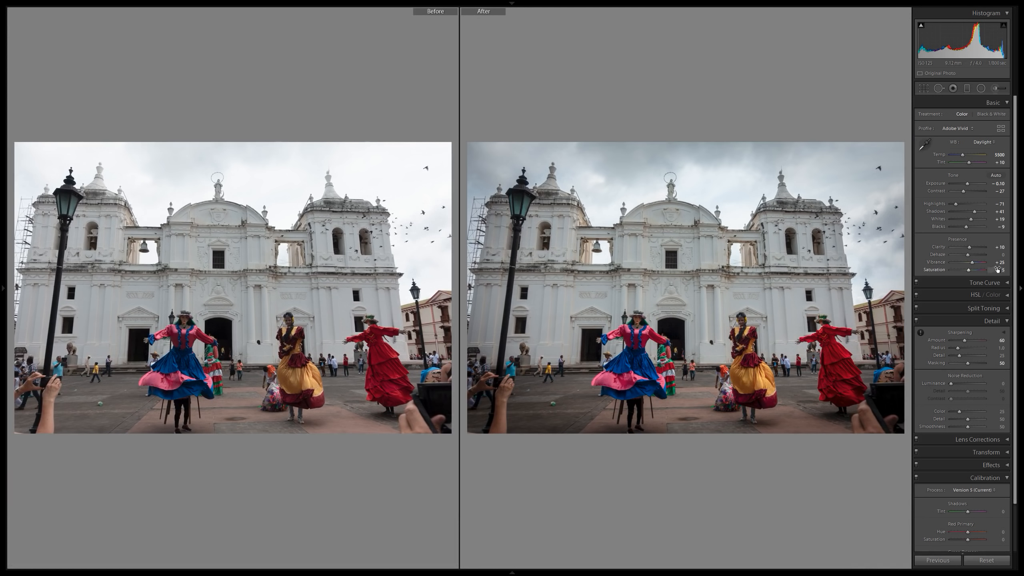
# Set the vibrance to +50 and check the colours of the dancers and bystanders up close against the original.
pyautogui.click(996, 262)
pyautogui.click(983, 264)
pyautogui.click(575, 393)
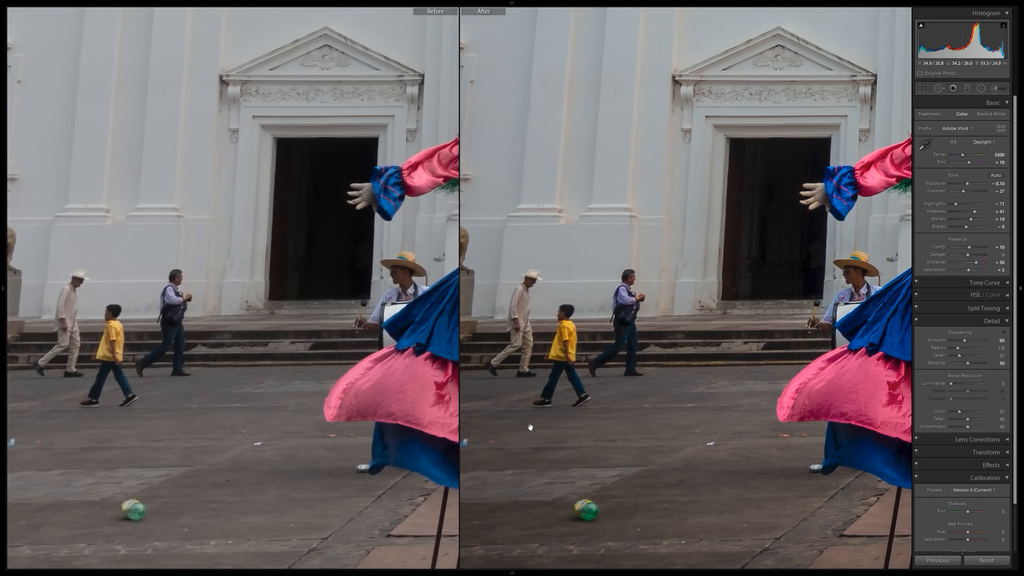
pyautogui.moveTo(530, 423); pyautogui.dragTo(680, 323)
pyautogui.moveTo(509, 348); pyautogui.dragTo(480, 358)
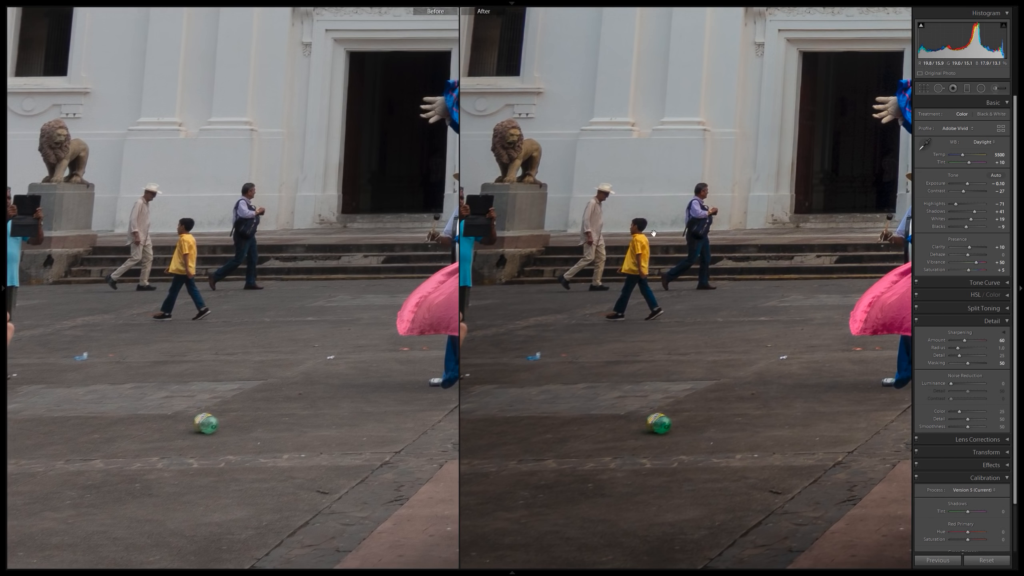
pyautogui.moveTo(820, 119); pyautogui.dragTo(660, 179)
pyautogui.moveTo(797, 191); pyautogui.dragTo(582, 219)
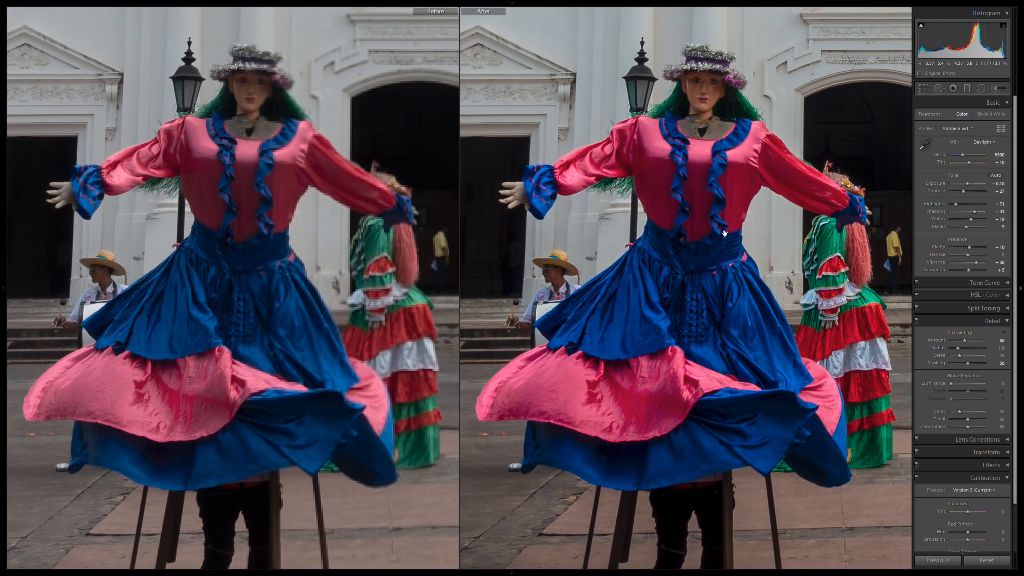
pyautogui.moveTo(805, 214); pyautogui.dragTo(588, 220)
pyautogui.moveTo(737, 232); pyautogui.dragTo(504, 239)
pyautogui.moveTo(887, 238); pyautogui.dragTo(697, 246)
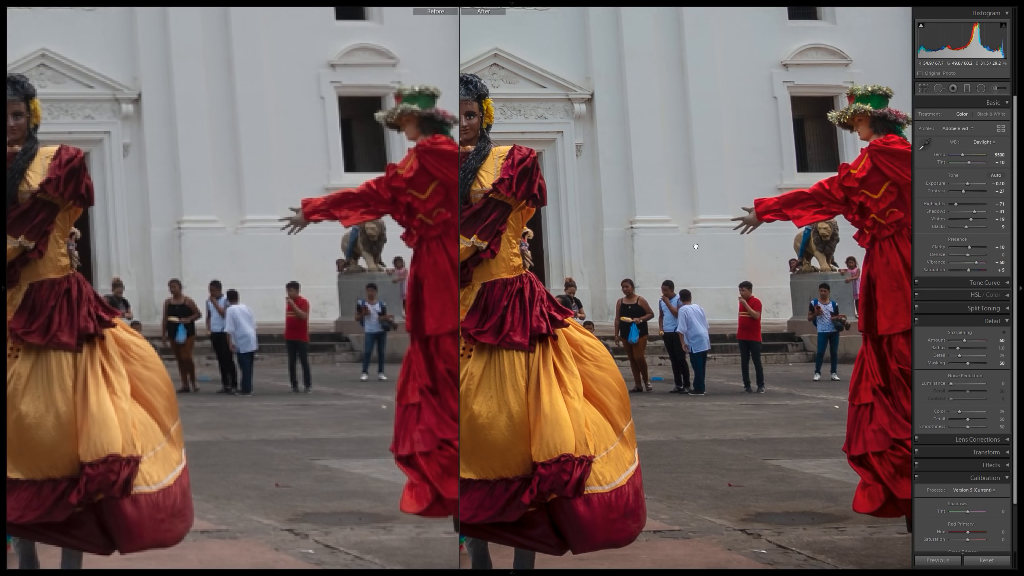
pyautogui.click(697, 247)
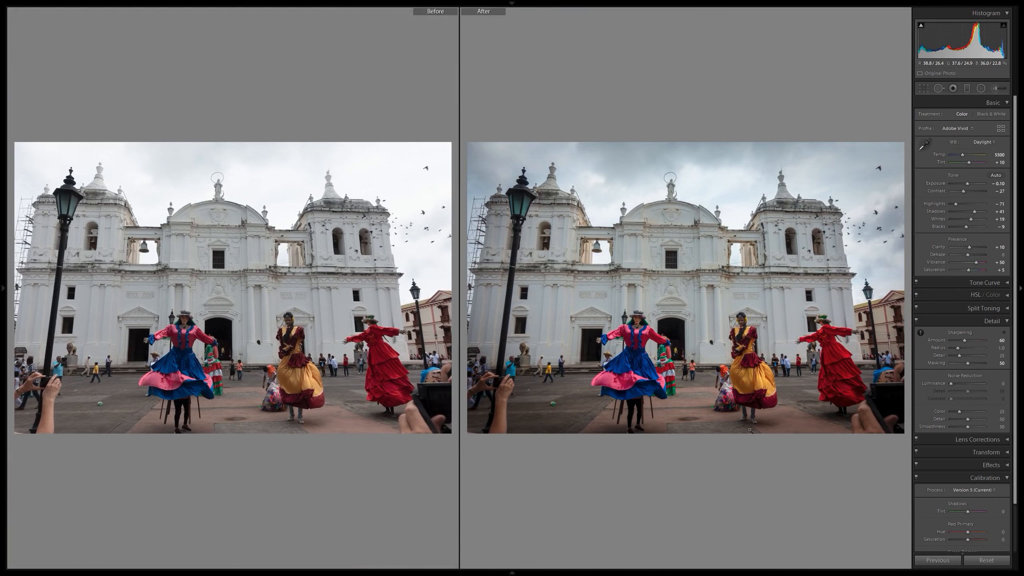
# Set the exposure to 0 and compare the whole edited photo with its original.
pyautogui.click(999, 183)
pyautogui.write('0')
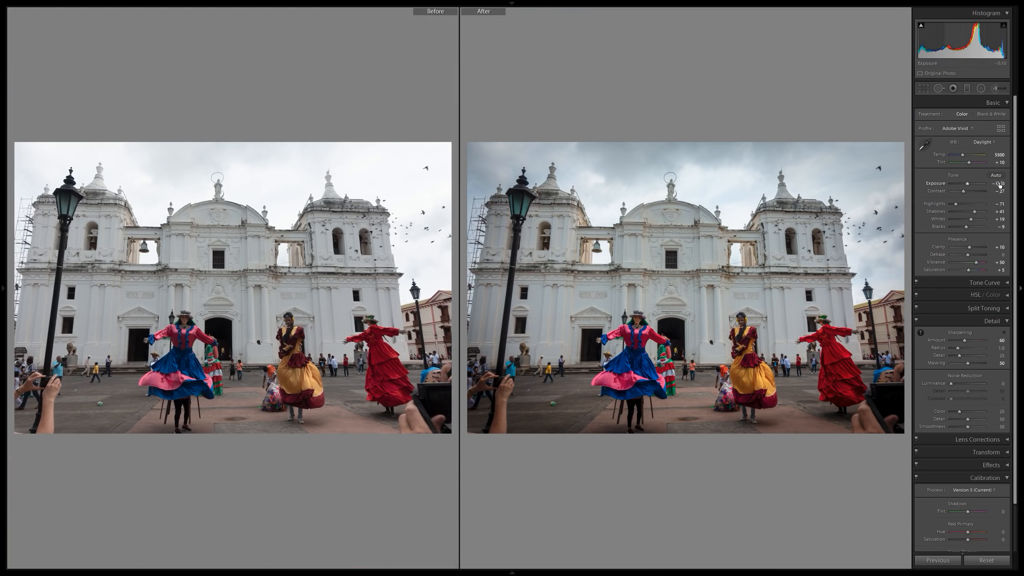
pyautogui.press('Return')
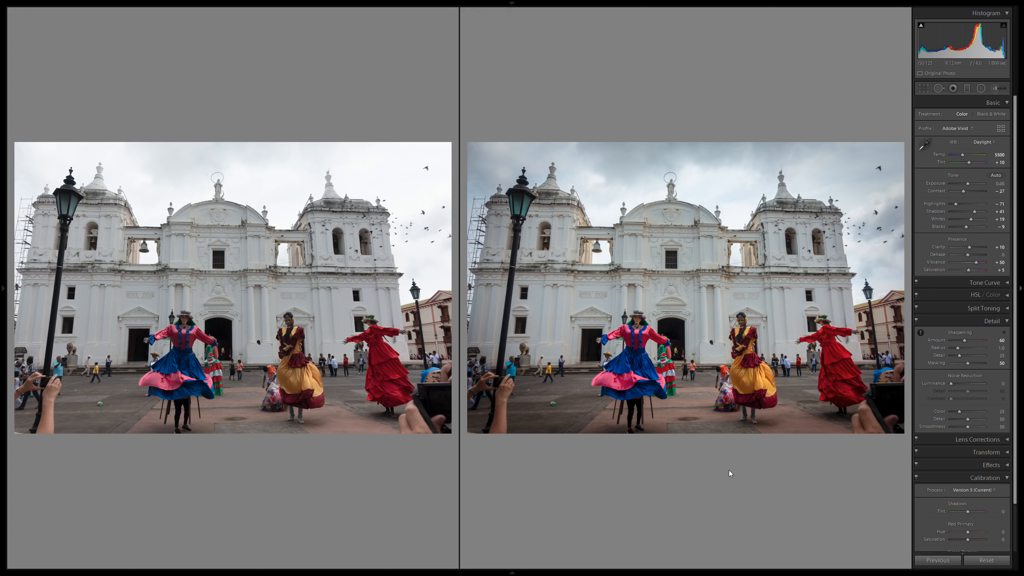
pyautogui.press('y')
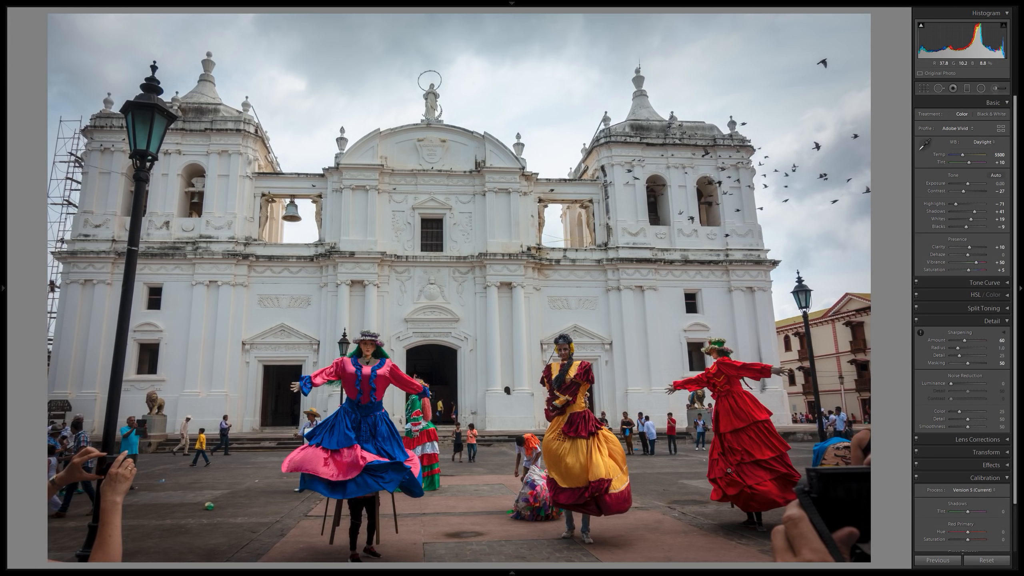
pyautogui.press('y')
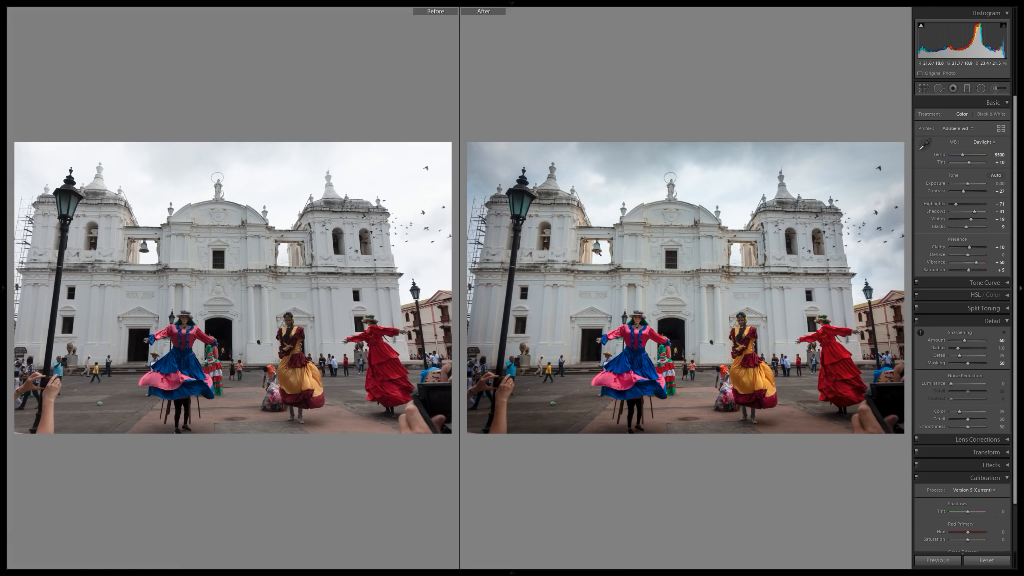
# Examine the bell openings and upper church facade up close, comparing the edited version with the original.
pyautogui.click(607, 224)
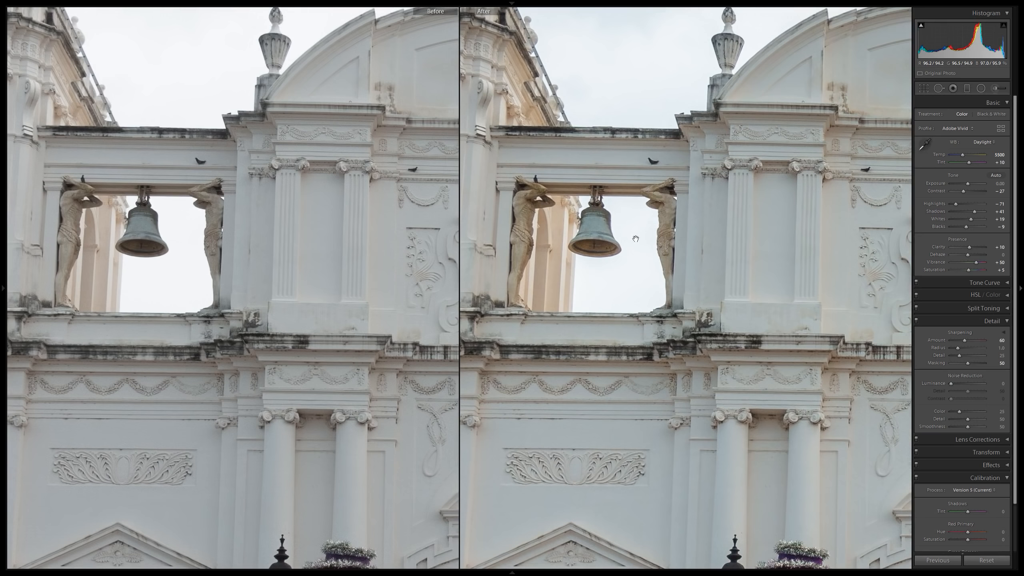
pyautogui.moveTo(703, 257); pyautogui.dragTo(657, 297)
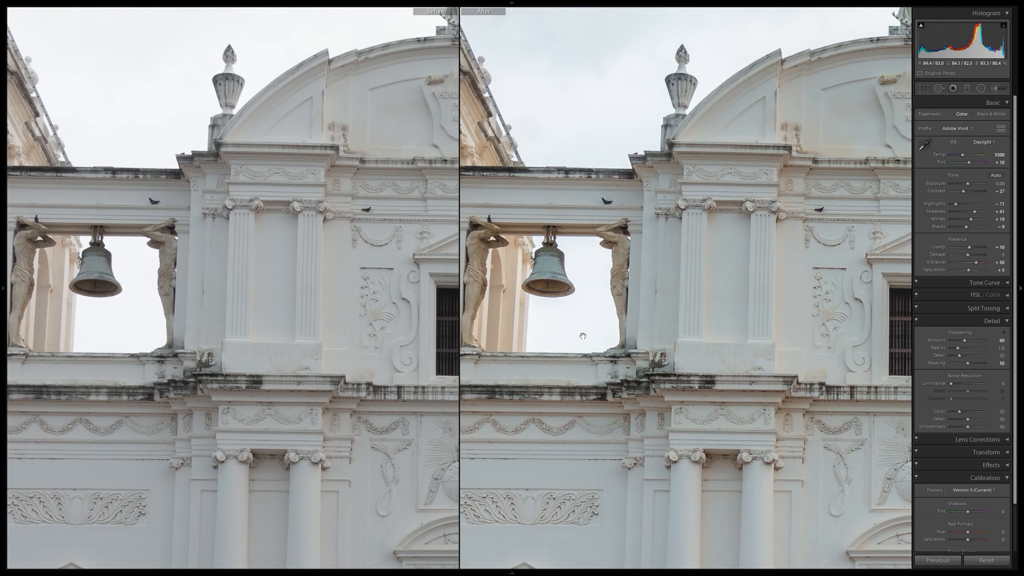
pyautogui.moveTo(893, 270); pyautogui.dragTo(601, 290)
pyautogui.press('y')
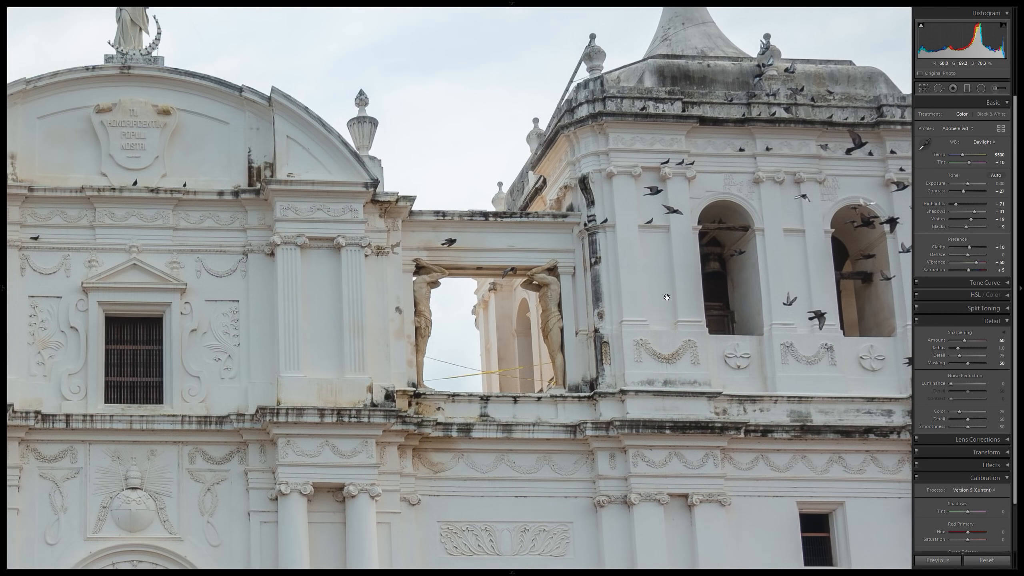
pyautogui.press('y')
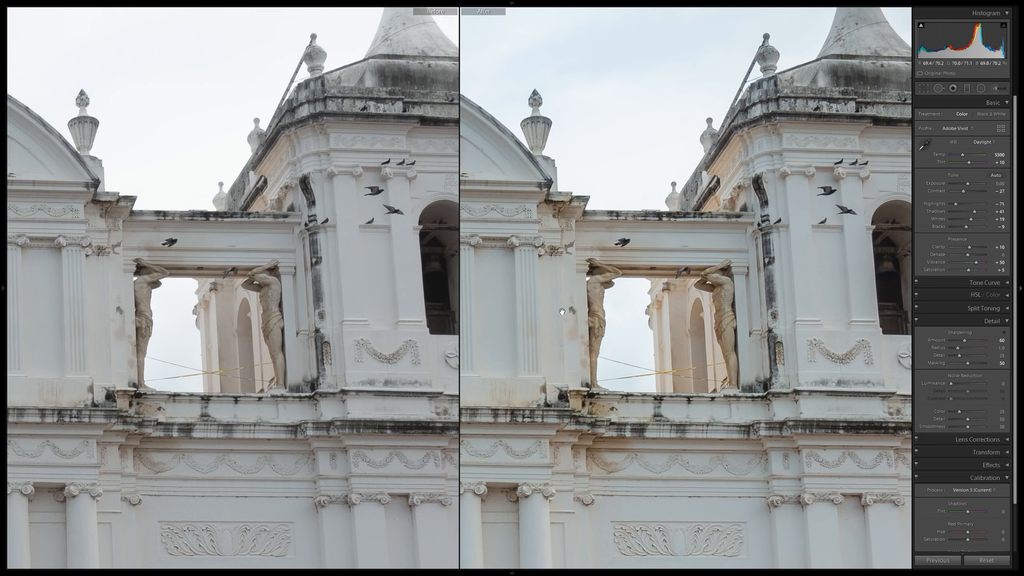
pyautogui.click(652, 317)
pyautogui.press('y')
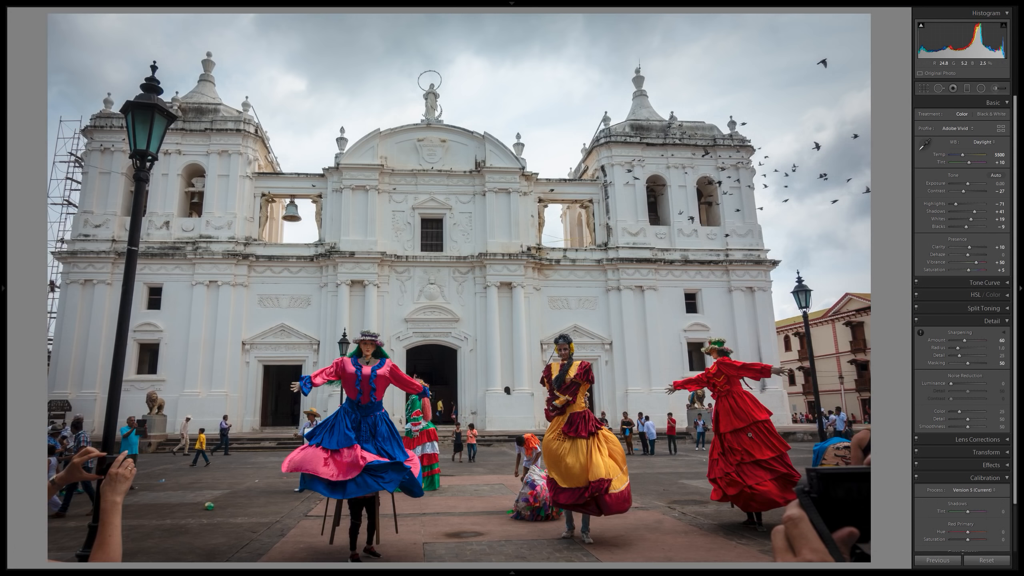
pyautogui.press('y')
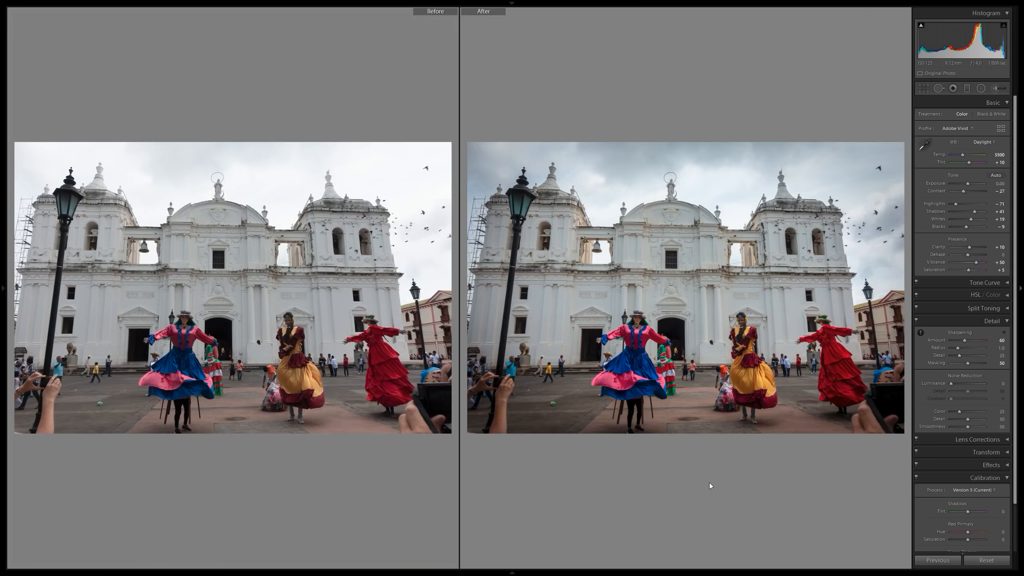
# Check the detail across the edited church photo at close zoom without the before and after split.
pyautogui.press('y')
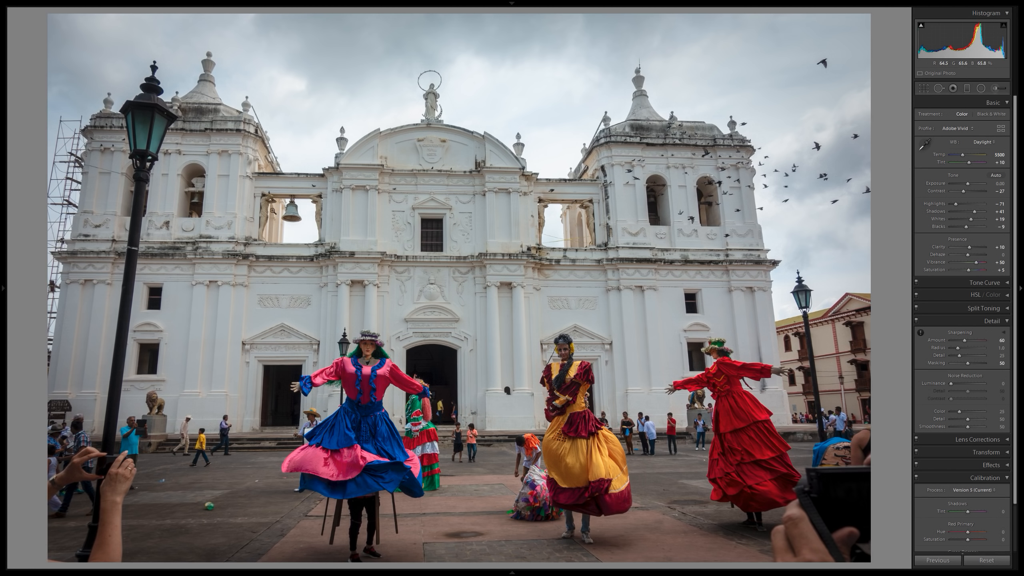
pyautogui.click(273, 213)
pyautogui.moveTo(278, 207); pyautogui.dragTo(357, 279)
pyautogui.moveTo(618, 260); pyautogui.dragTo(226, 252)
pyautogui.moveTo(811, 275); pyautogui.dragTo(384, 282)
pyautogui.click(449, 348)
# Compare the edited dancers photo with the similar unedited shot, and open the canal lock photo.
pyautogui.press('Right')
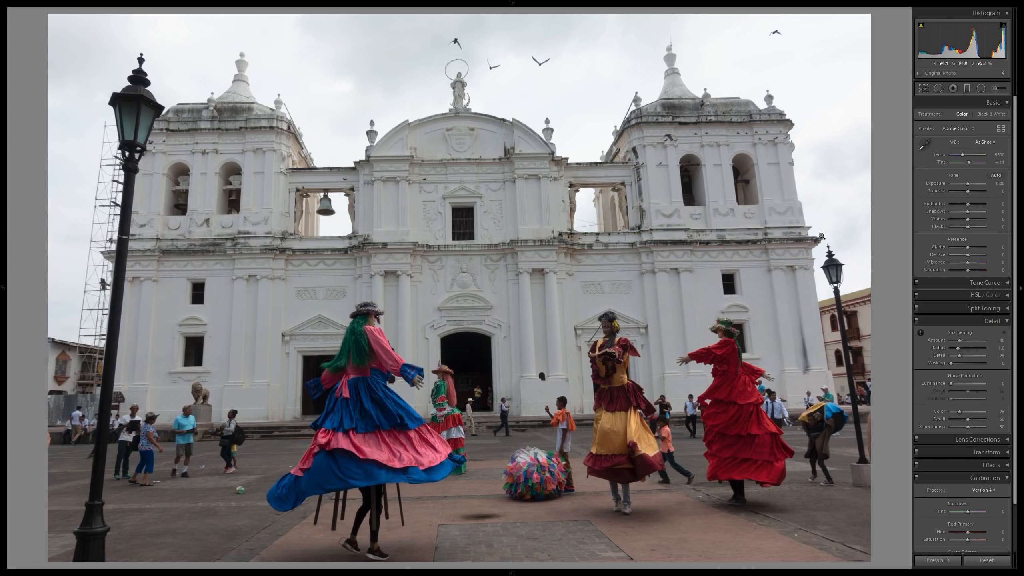
pyautogui.press('Right')
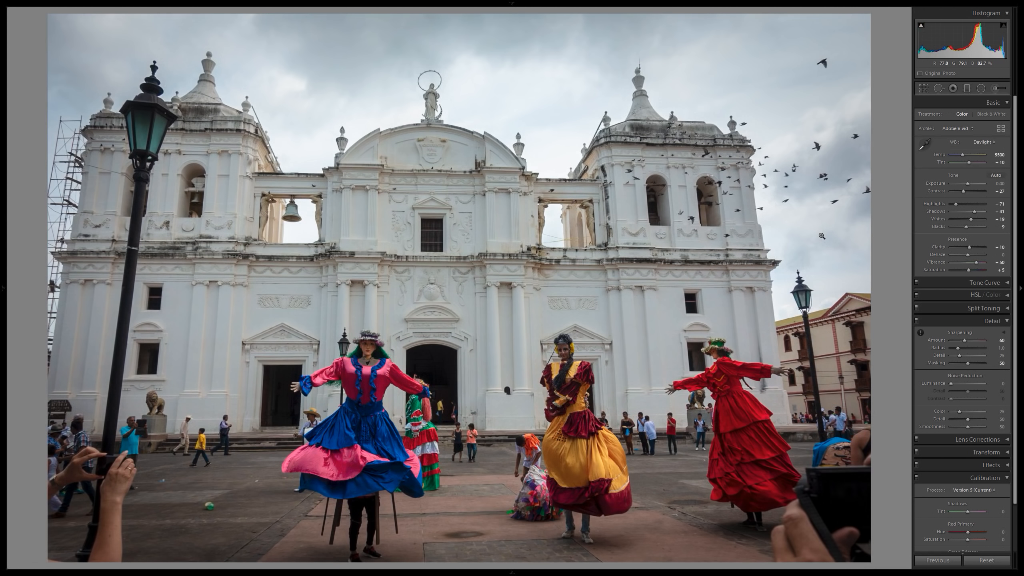
pyautogui.press('Right')
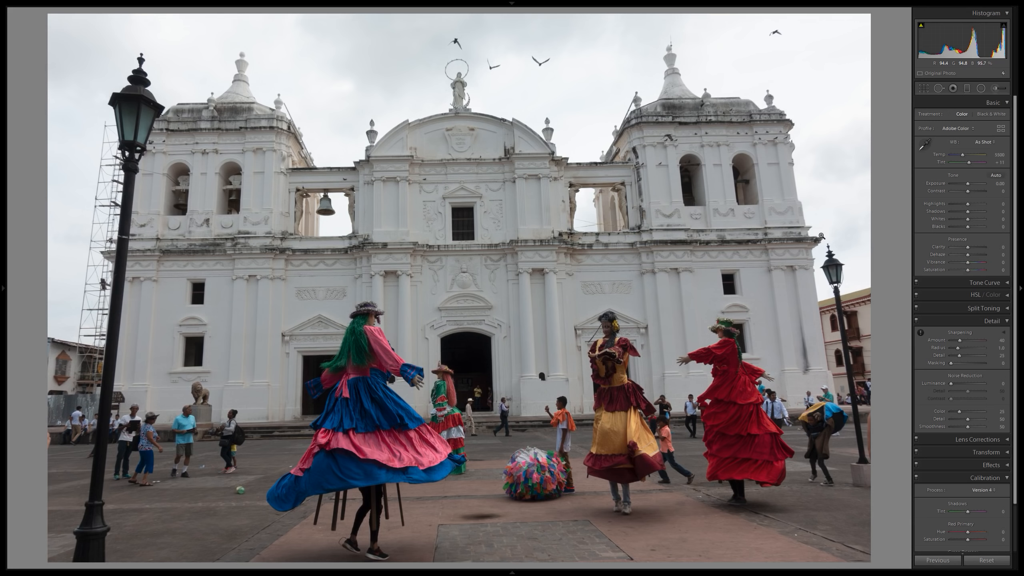
pyautogui.press('Left')
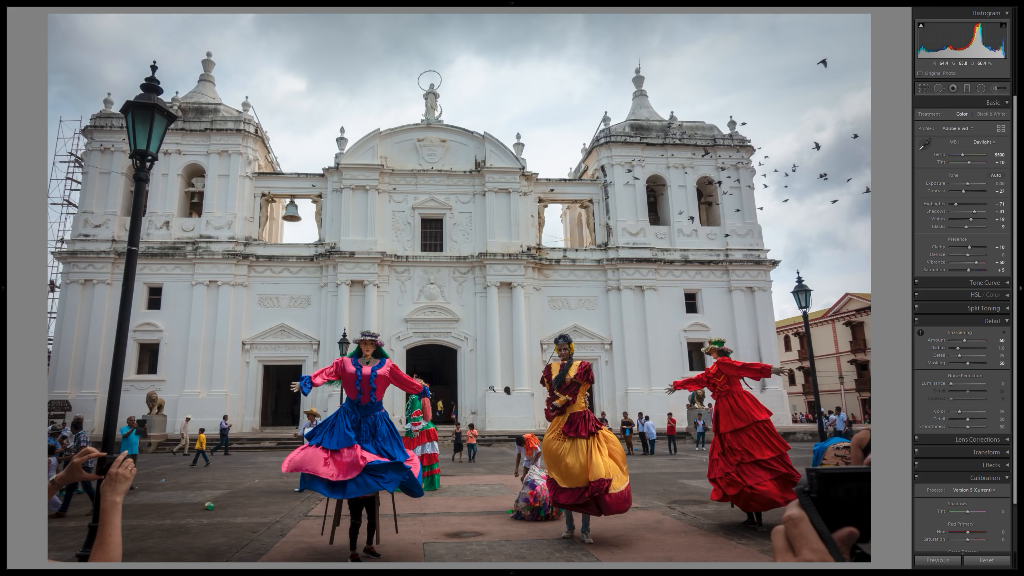
pyautogui.press('Right')
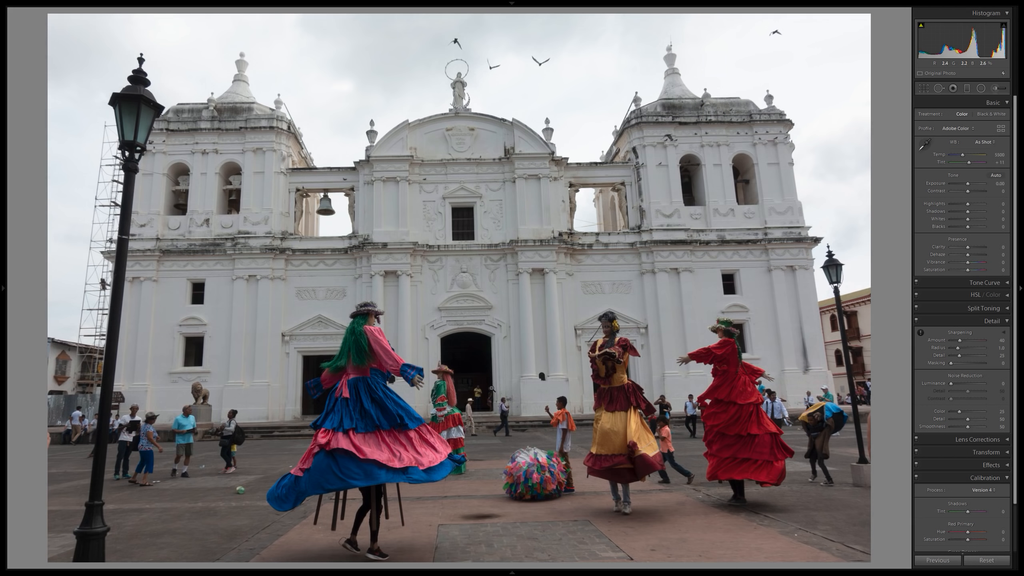
pyautogui.press('Right')
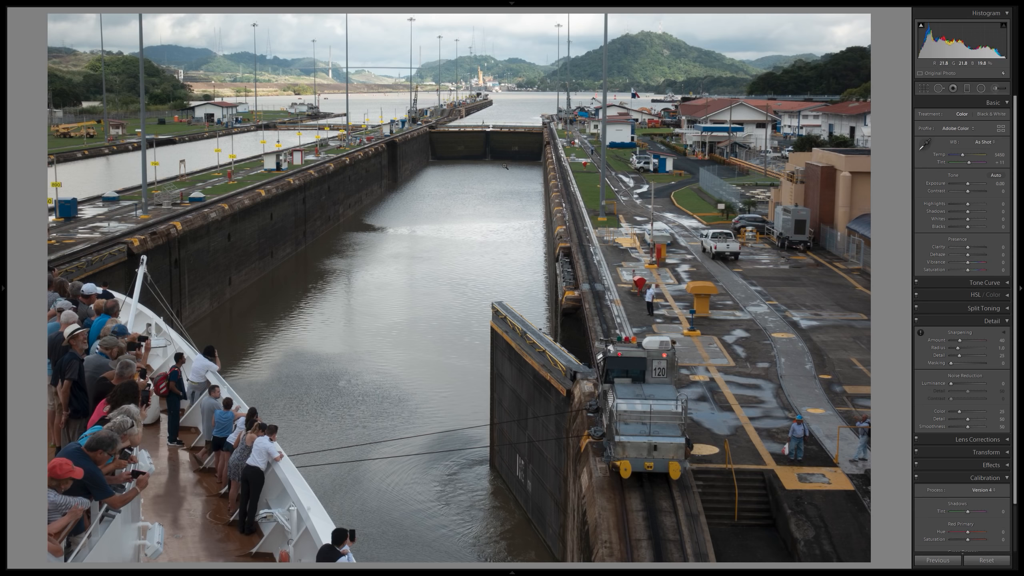
# Examine the unedited canal photo up close, covering the far lock gates, locomotive 120, the open gate and the passengers along the ship's rail.
pyautogui.moveTo(505, 132); pyautogui.dragTo(545, 196)
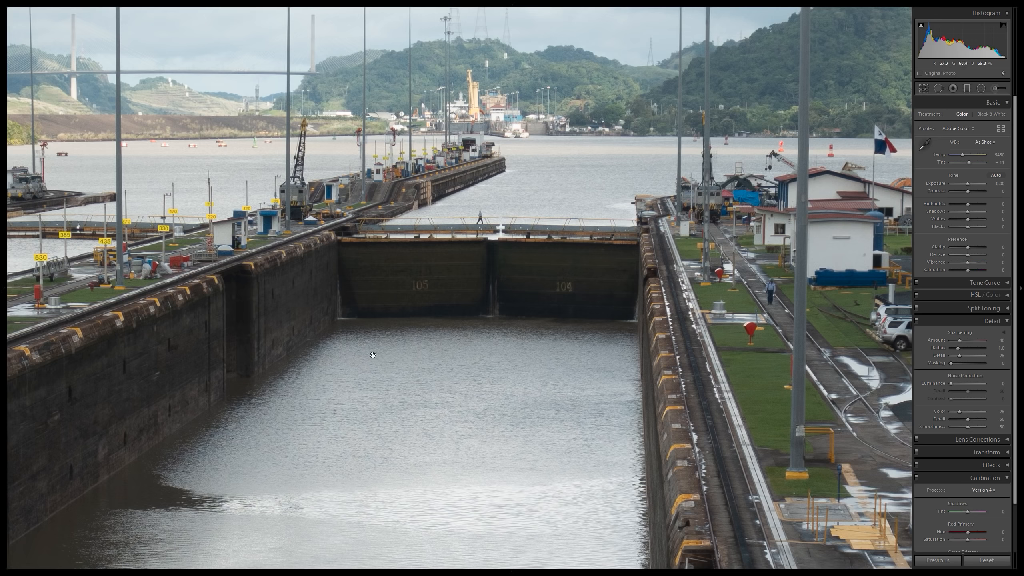
pyautogui.click(387, 432)
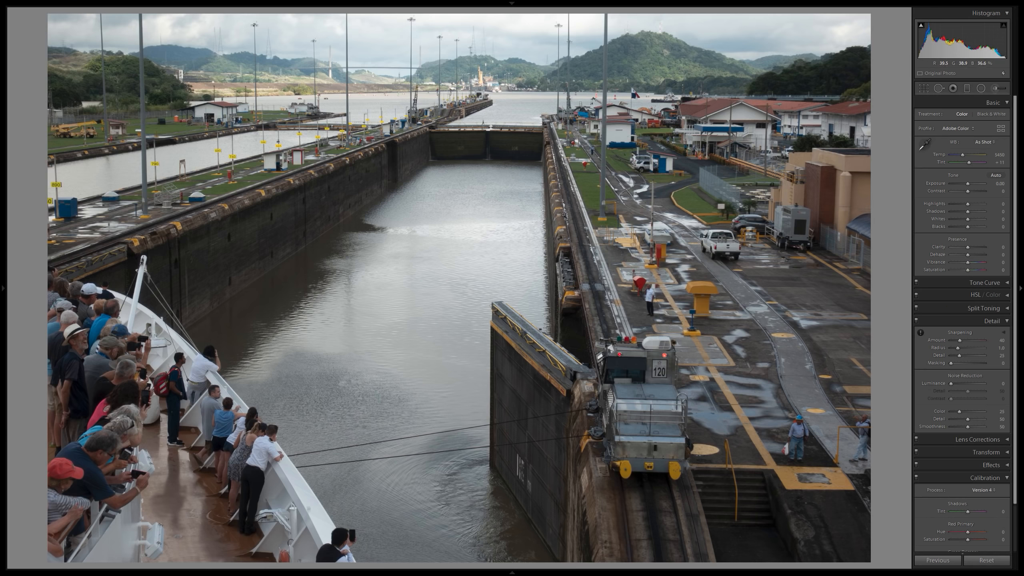
pyautogui.click(630, 309)
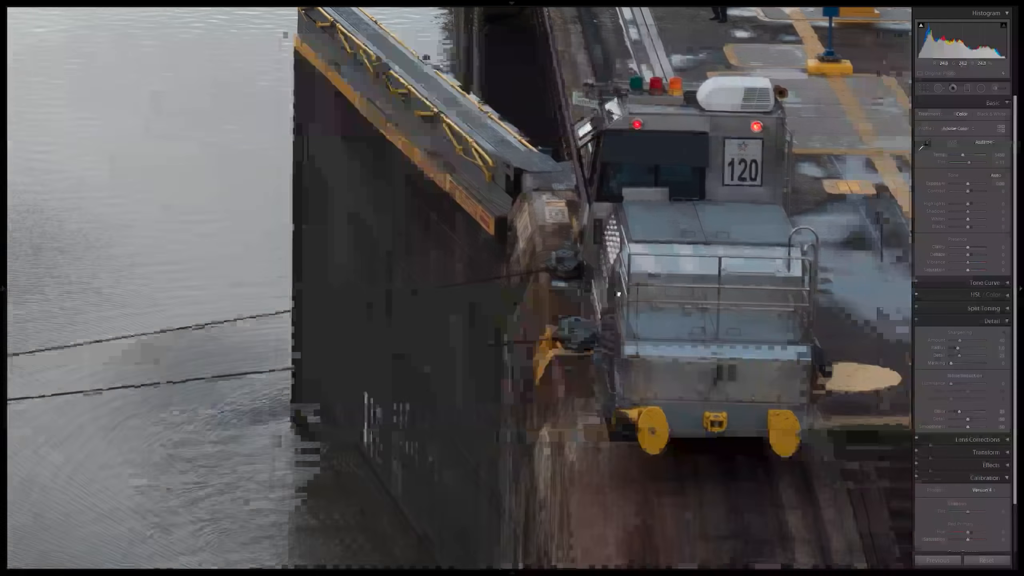
pyautogui.moveTo(619, 294); pyautogui.dragTo(676, 293)
pyautogui.moveTo(736, 191); pyautogui.dragTo(648, 267)
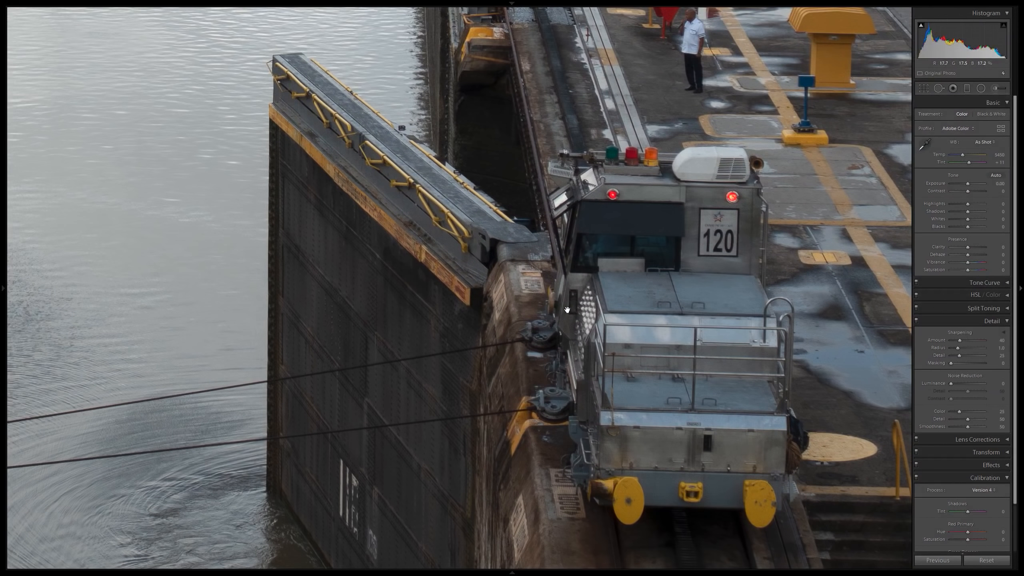
pyautogui.moveTo(542, 344); pyautogui.dragTo(744, 293)
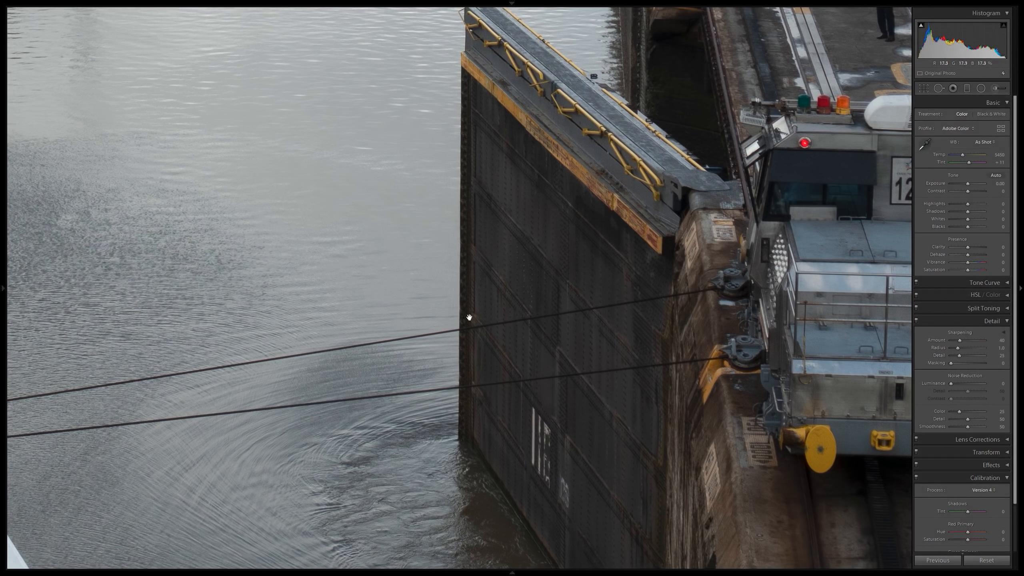
pyautogui.moveTo(366, 364); pyautogui.dragTo(745, 287)
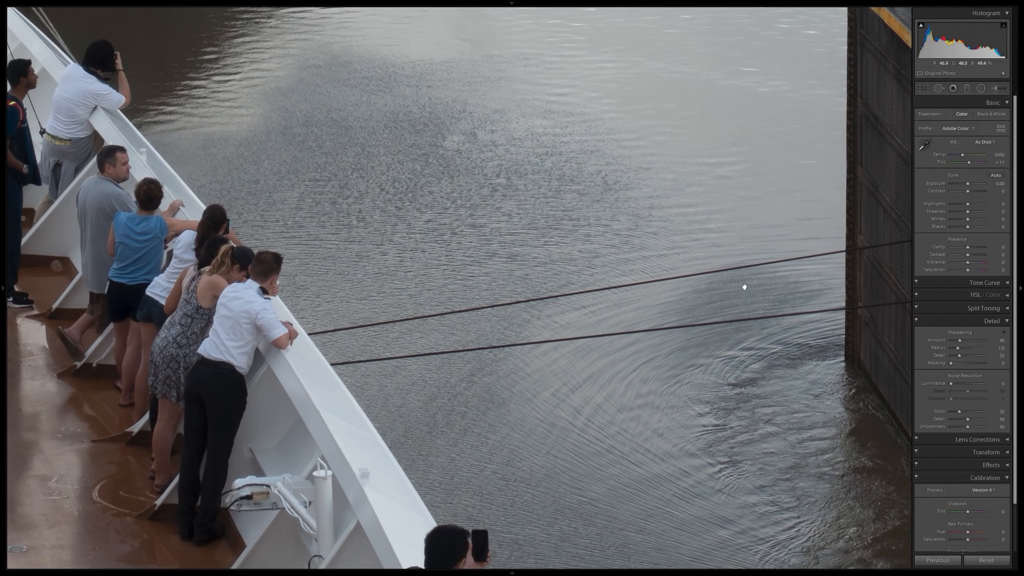
pyautogui.click(483, 289)
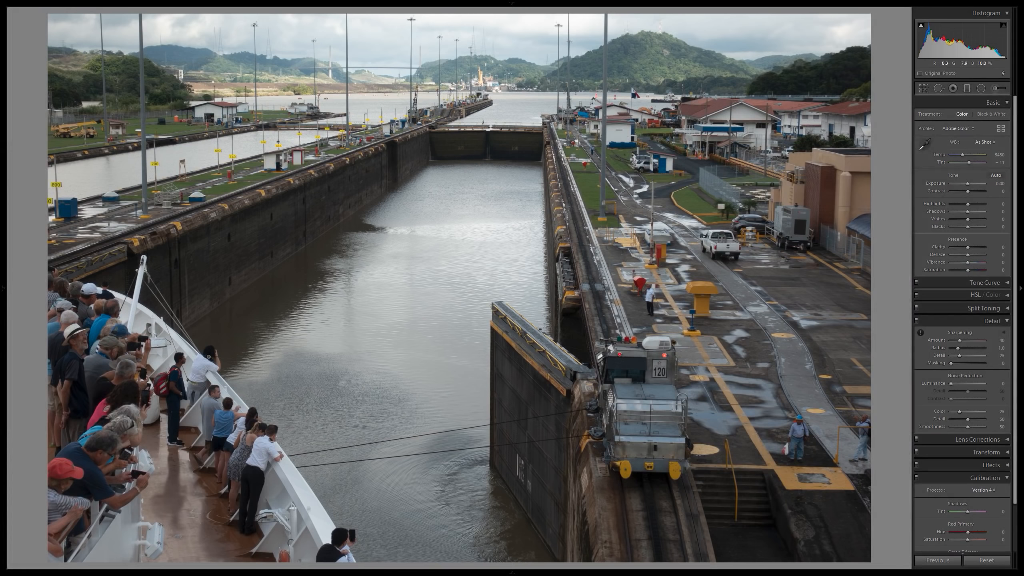
# Inspect the water in the lock chamber, the chamber walls, the rails and grass alongside, and the dark open gate at close zoom.
pyautogui.rightClick(228, 364)
pyautogui.click(449, 315)
pyautogui.click(440, 264)
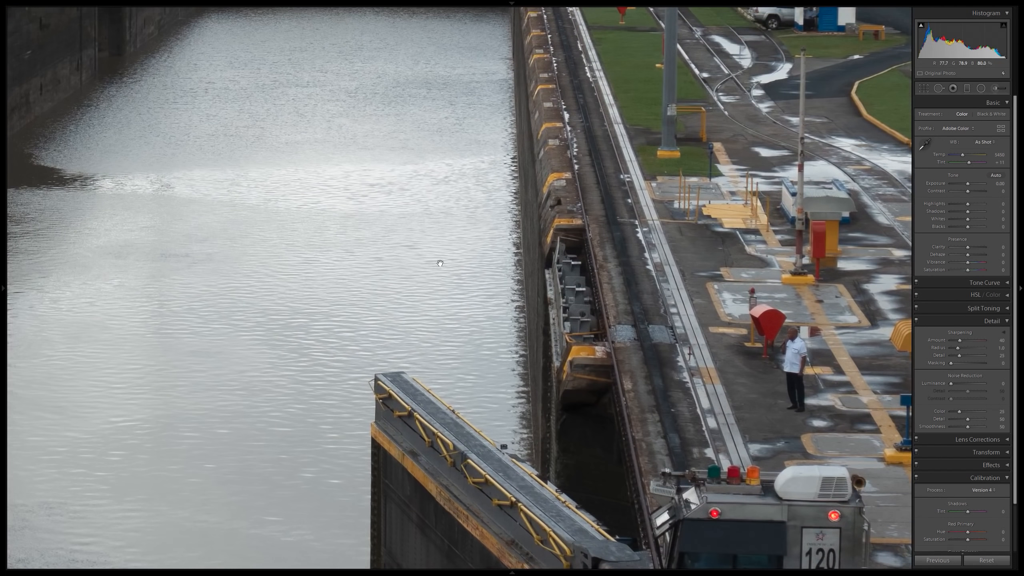
pyautogui.click(440, 263)
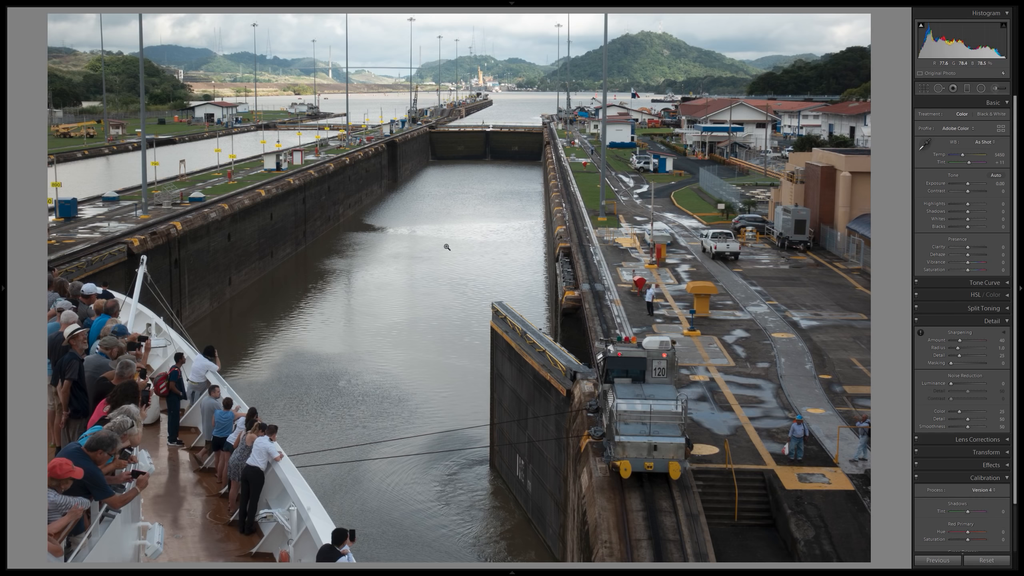
pyautogui.click(432, 224)
pyautogui.moveTo(498, 162); pyautogui.dragTo(338, 274)
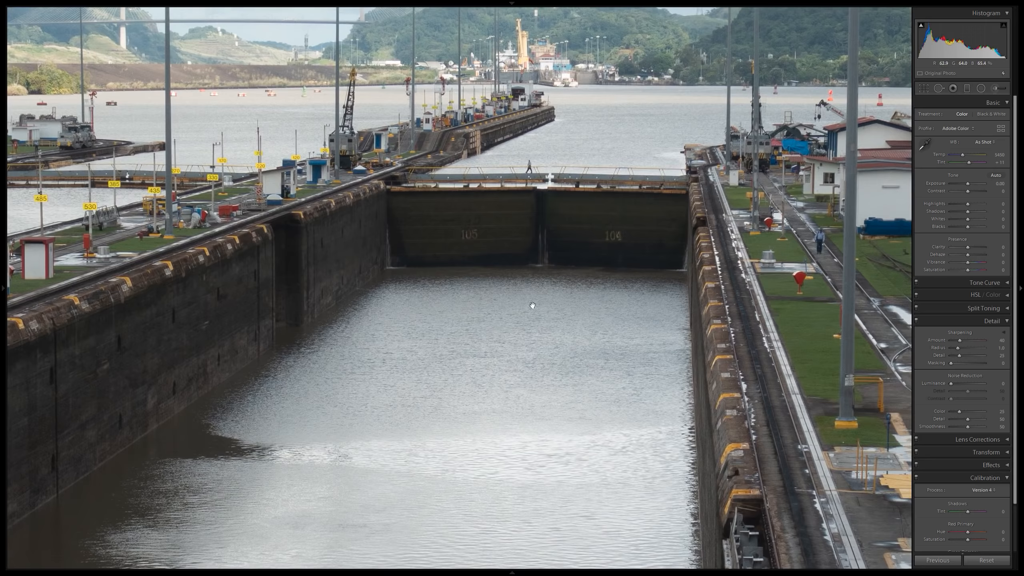
pyautogui.moveTo(570, 309); pyautogui.dragTo(350, 170)
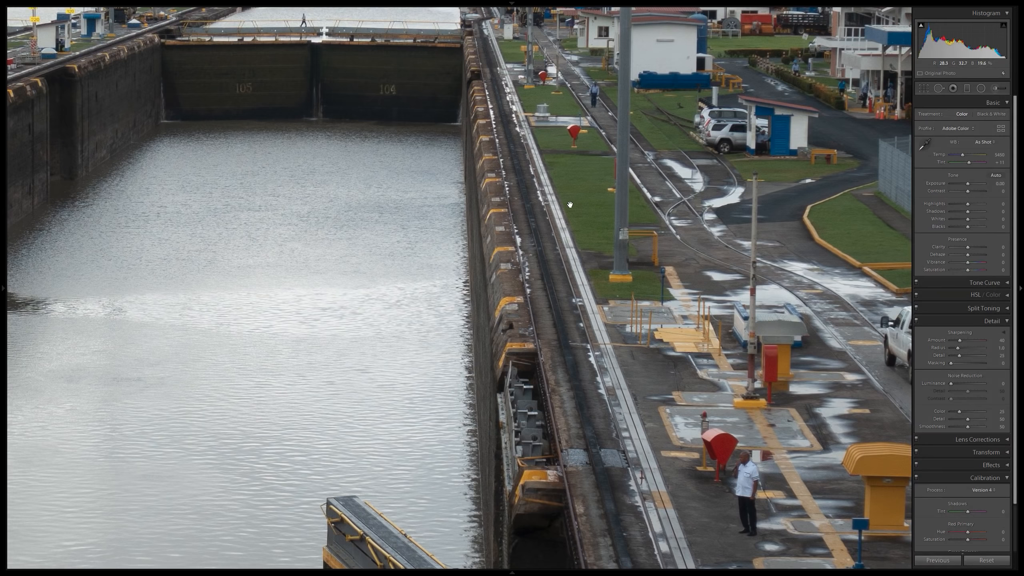
pyautogui.click(475, 164)
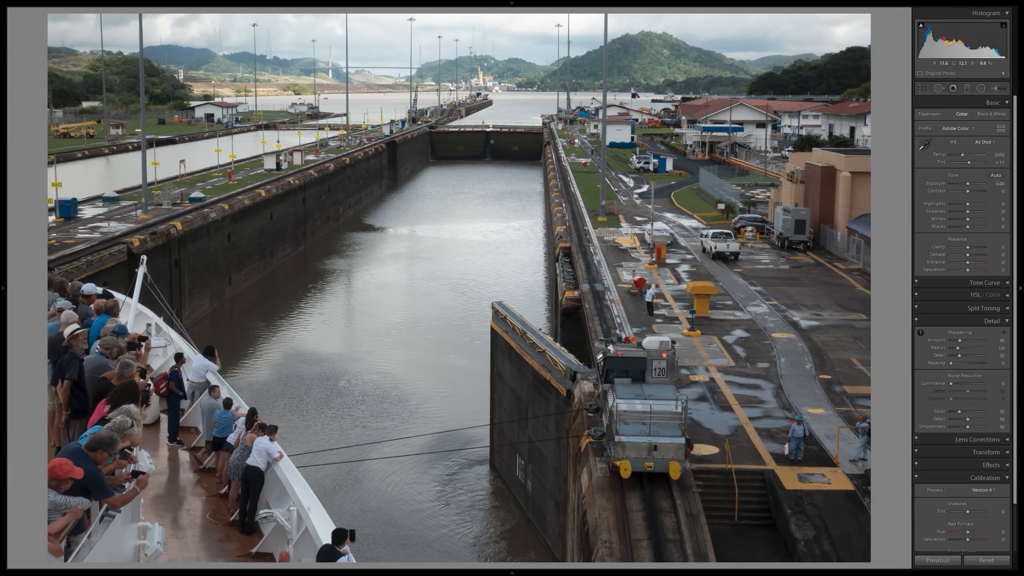
pyautogui.moveTo(497, 384); pyautogui.dragTo(534, 140)
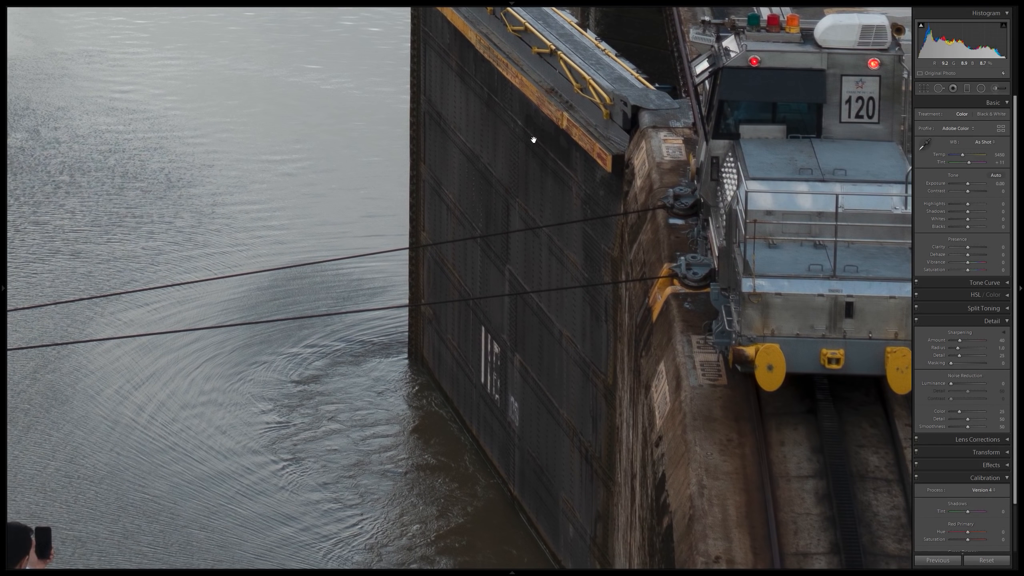
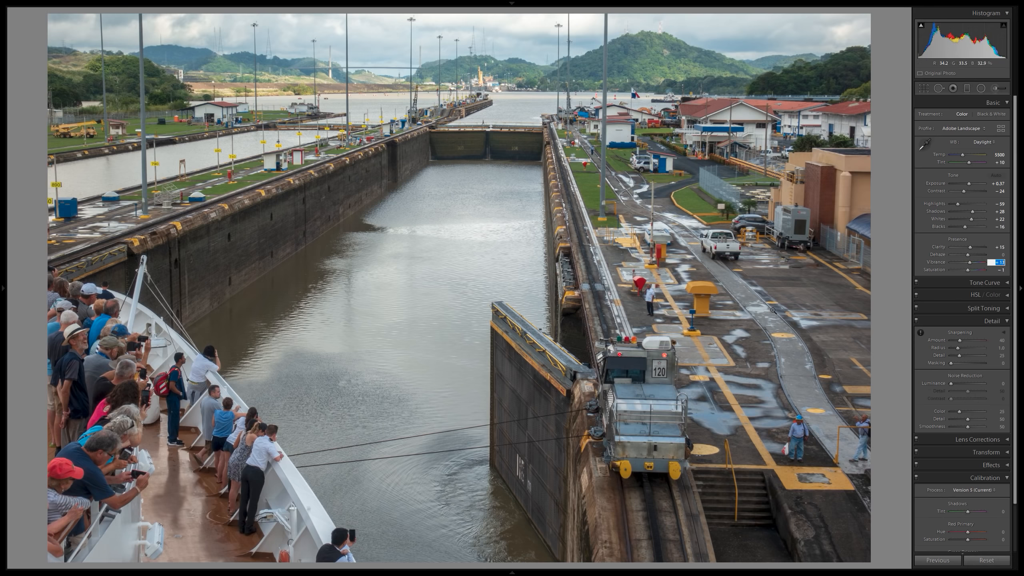
# Set the canal lock photo's Vibrance to +15 and check the lockside at close zoom.
pyautogui.write('15')
pyautogui.press('Return')
pyautogui.click(588, 211)
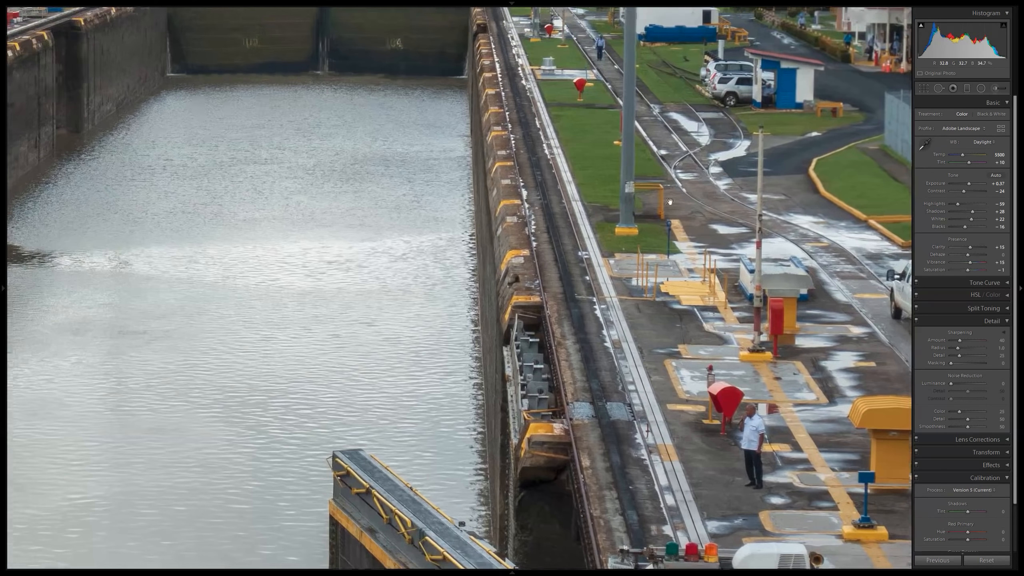
pyautogui.click(669, 201)
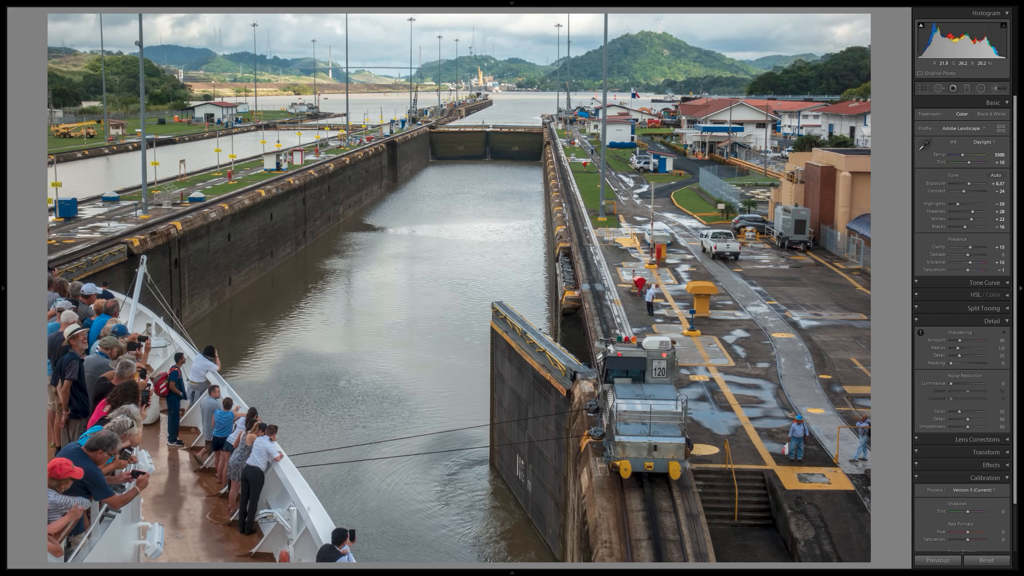
# Set the Sharpening Amount of the canal lock photo to 60.
pyautogui.moveTo(1, 79)
pyautogui.scroll(-1, 996, 363)
pyautogui.click(1005, 326)
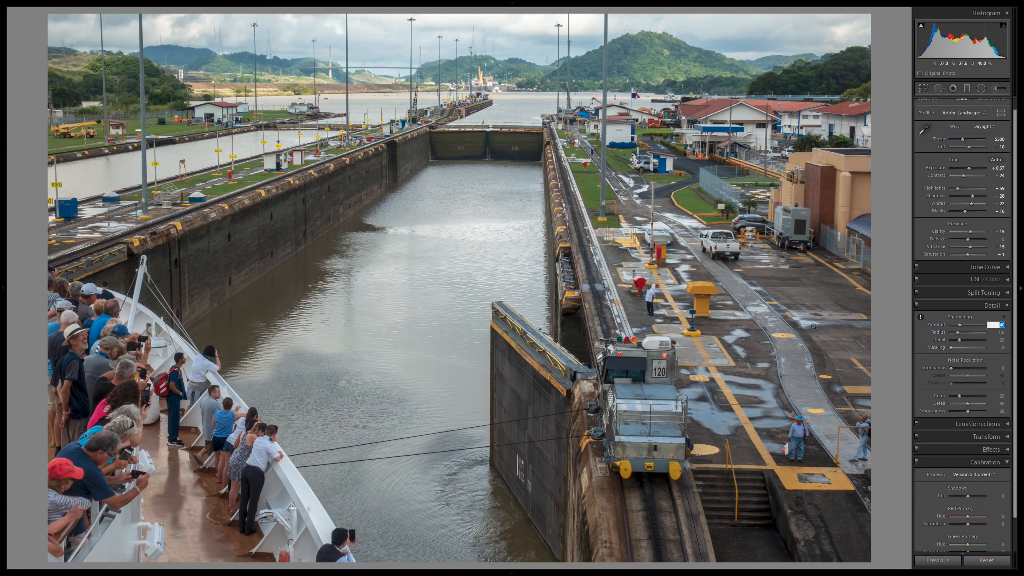
pyautogui.write('60')
pyautogui.press('Return')
# Examine the sharpened canal photo up close, covering the chamber walls, far gates, hillside, locomotive 120 and the dark open gate.
pyautogui.click(285, 292)
pyautogui.moveTo(414, 114); pyautogui.dragTo(307, 384)
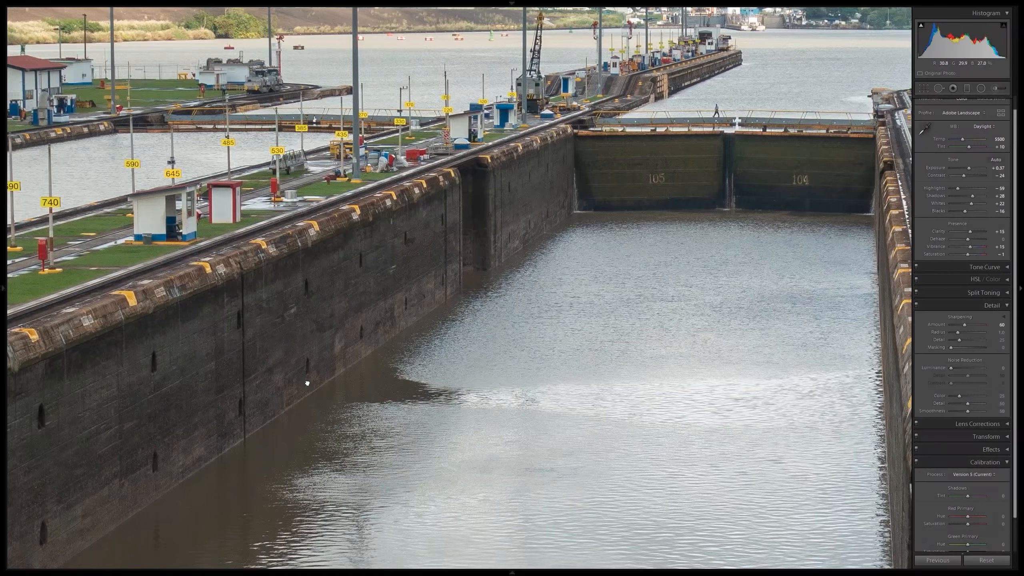
pyautogui.moveTo(443, 190); pyautogui.dragTo(310, 449)
pyautogui.moveTo(679, 343); pyautogui.dragTo(312, 243)
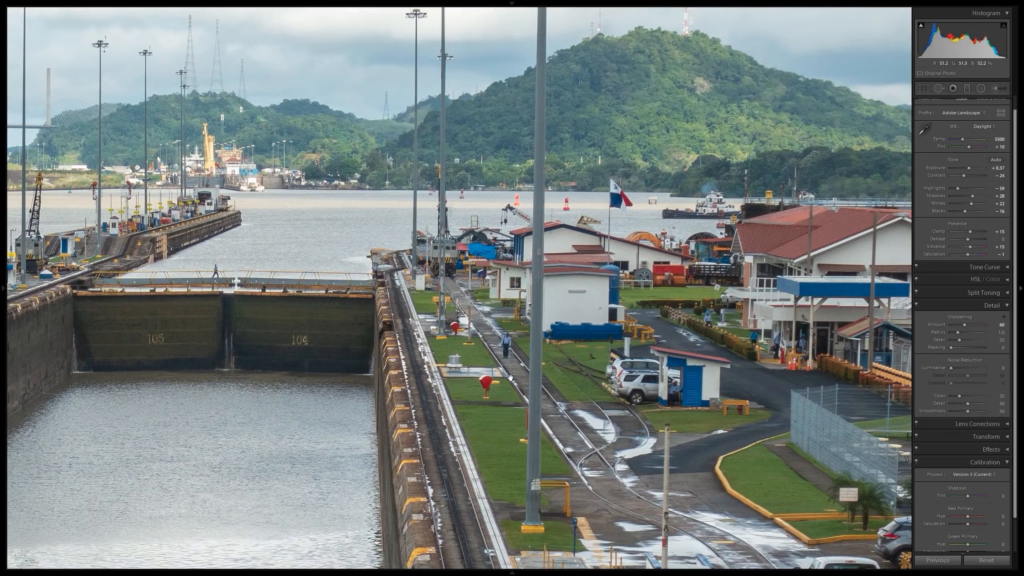
pyautogui.moveTo(576, 424); pyautogui.dragTo(411, 190)
pyautogui.moveTo(444, 407); pyautogui.dragTo(403, 109)
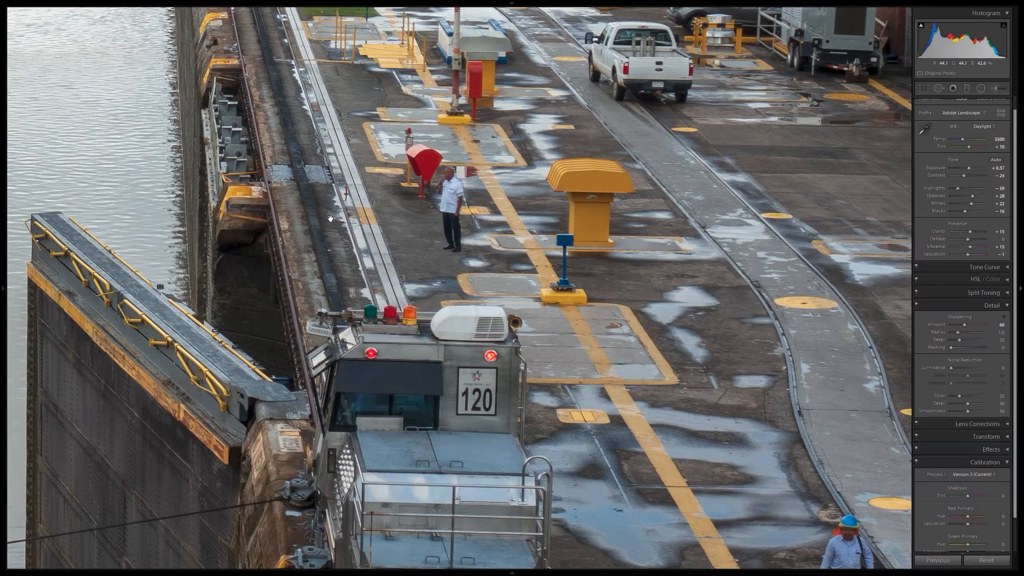
pyautogui.moveTo(70, 320); pyautogui.dragTo(343, 96)
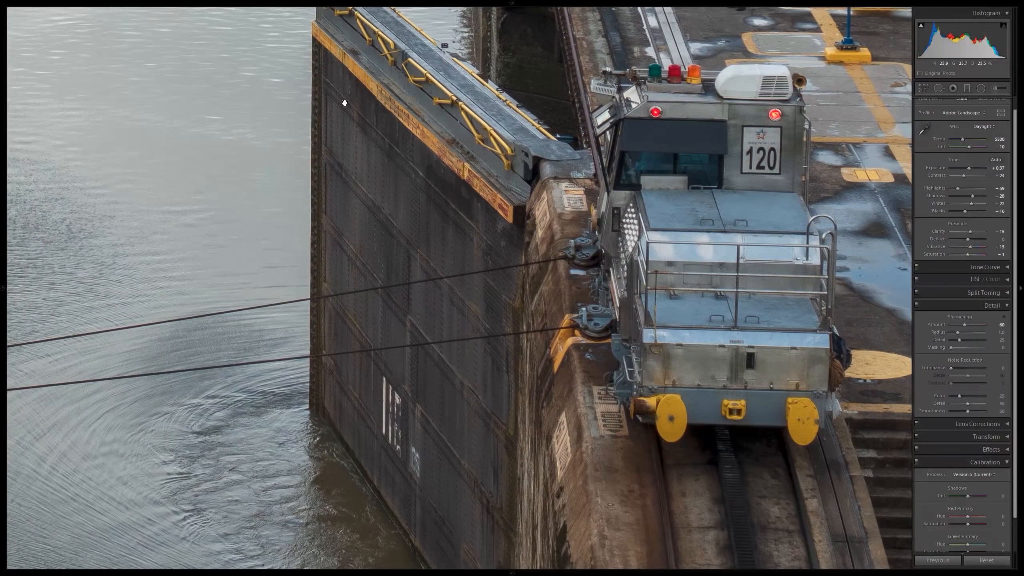
pyautogui.click(362, 290)
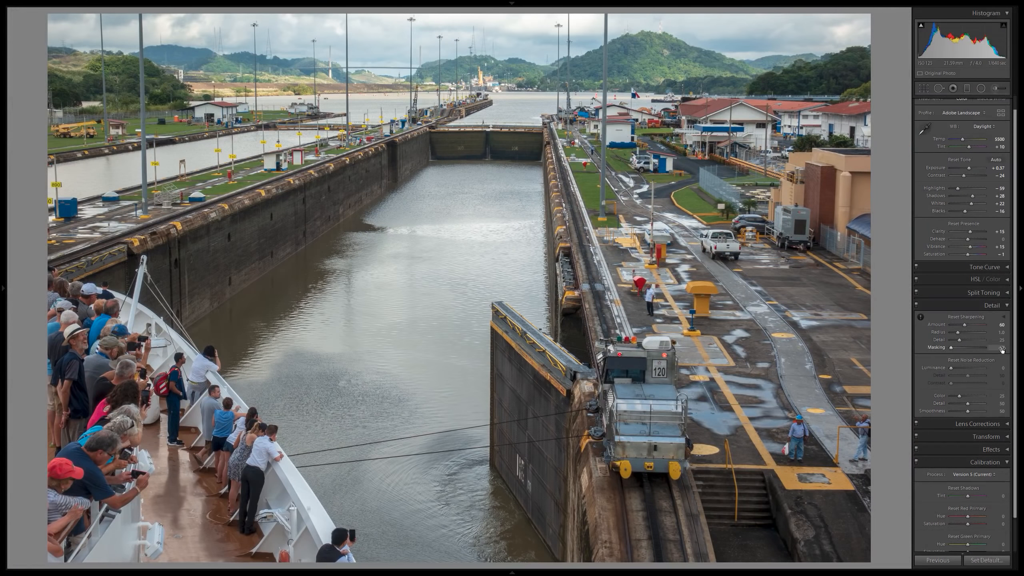
# Set the Sharpening Masking to 50 using the mask preview, and check the water and chamber wall at close zoom.
pyautogui.moveTo(952, 347)
pyautogui.mouseDown()
pyautogui.moveTo(985, 348)
pyautogui.moveTo(969, 348)
pyautogui.mouseUp()
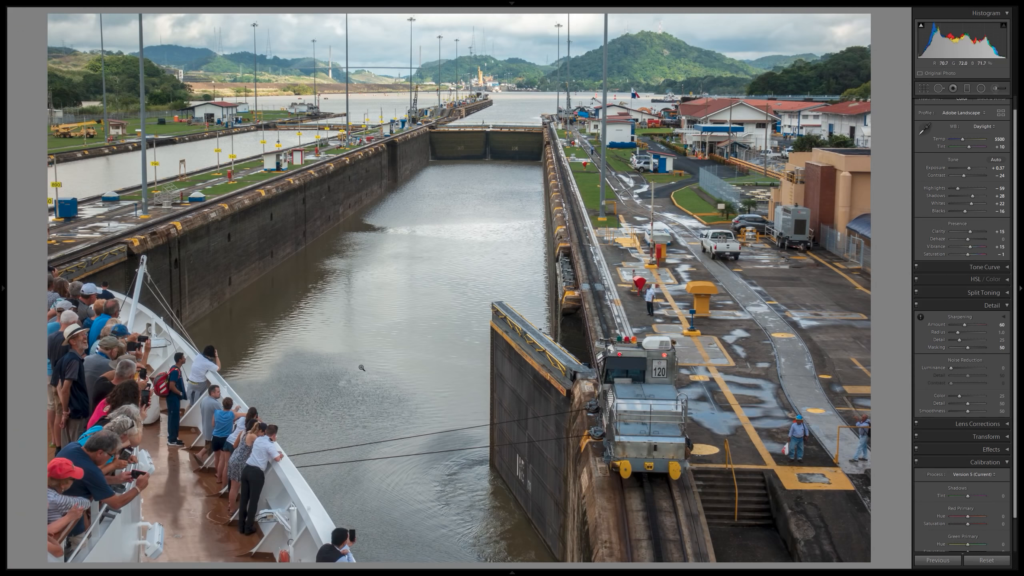
pyautogui.click(341, 294)
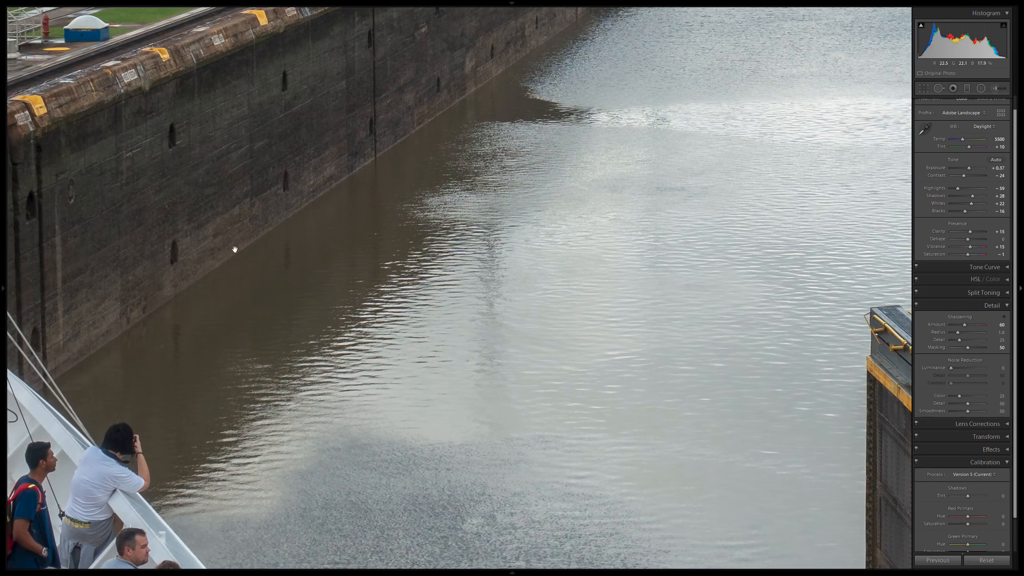
pyautogui.click(342, 135)
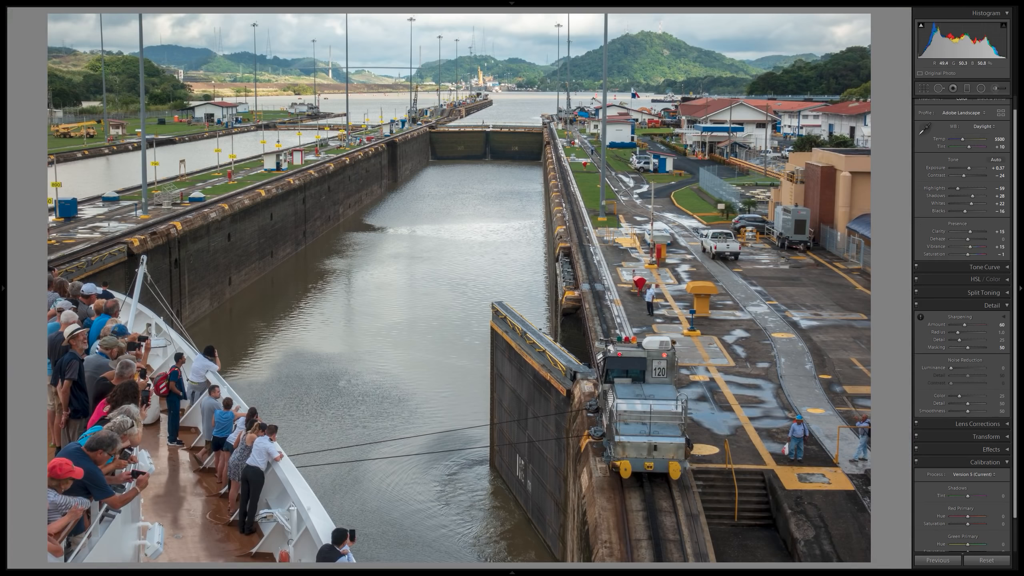
# Compare the canal photo before and after editing side by side, including the hill, buildings and lockside at close zoom.
pyautogui.press('y')
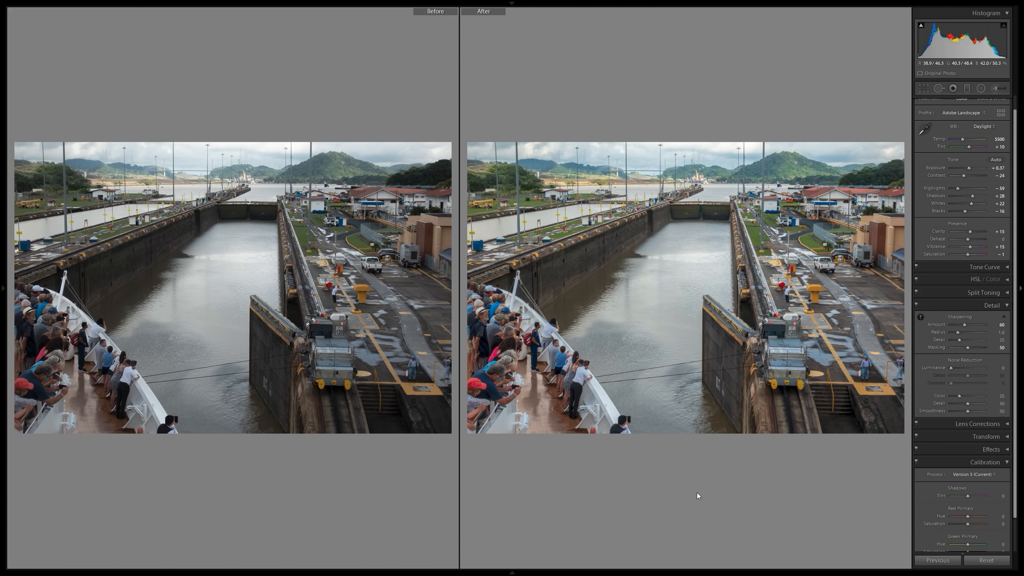
pyautogui.click(793, 182)
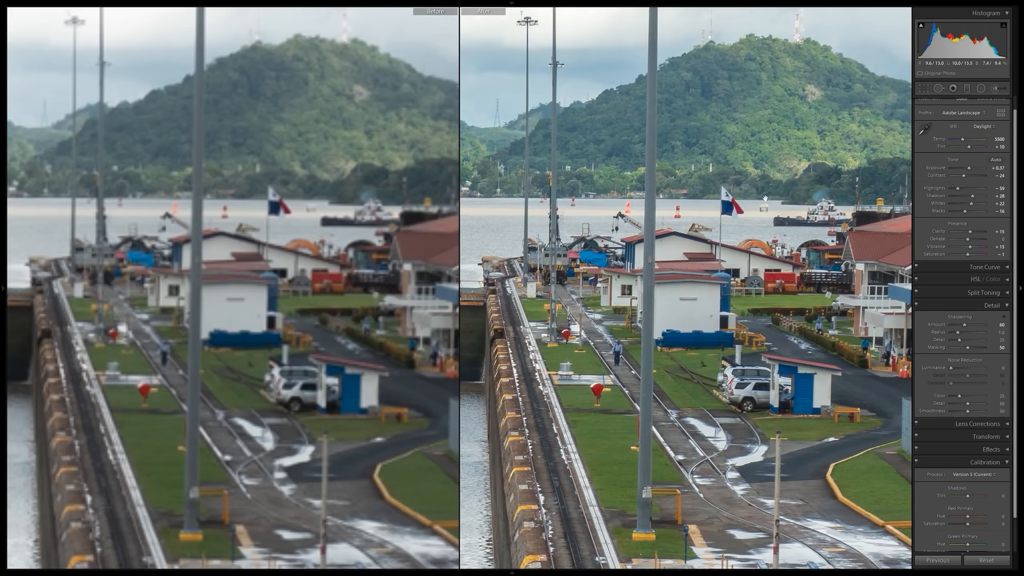
pyautogui.moveTo(771, 188); pyautogui.dragTo(753, 204)
pyautogui.moveTo(486, 296); pyautogui.dragTo(730, 280)
pyautogui.moveTo(542, 321); pyautogui.dragTo(765, 247)
pyautogui.click(660, 329)
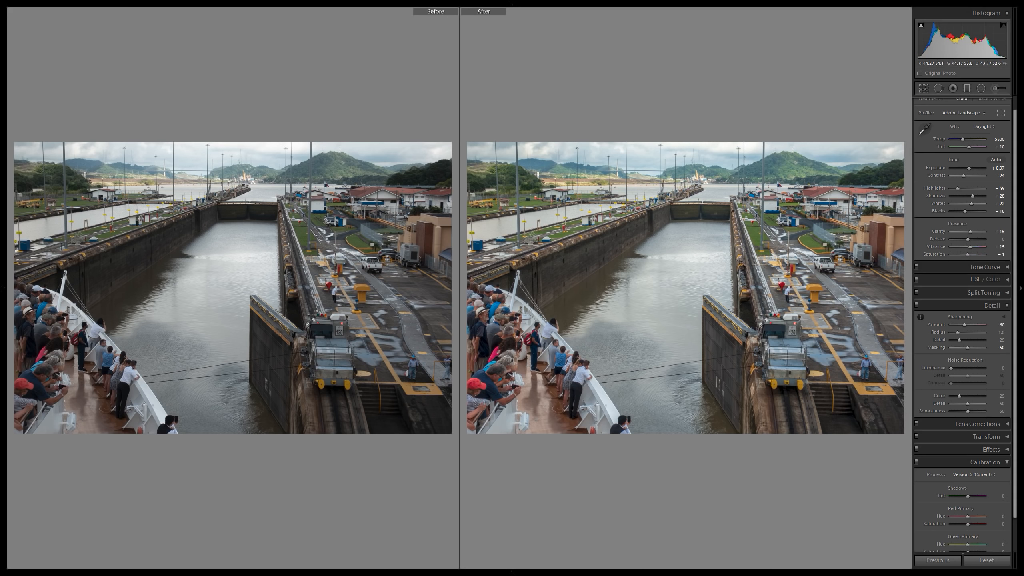
pyautogui.press('y')
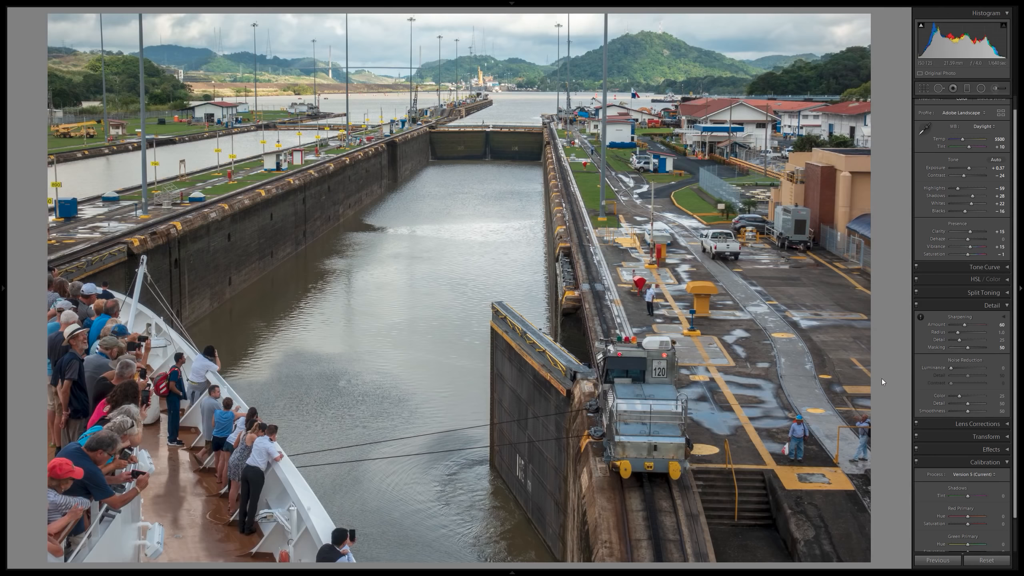
# Compare the edited canal photo with the unedited underwater shot, and open the underwater photo.
pyautogui.press('Right')
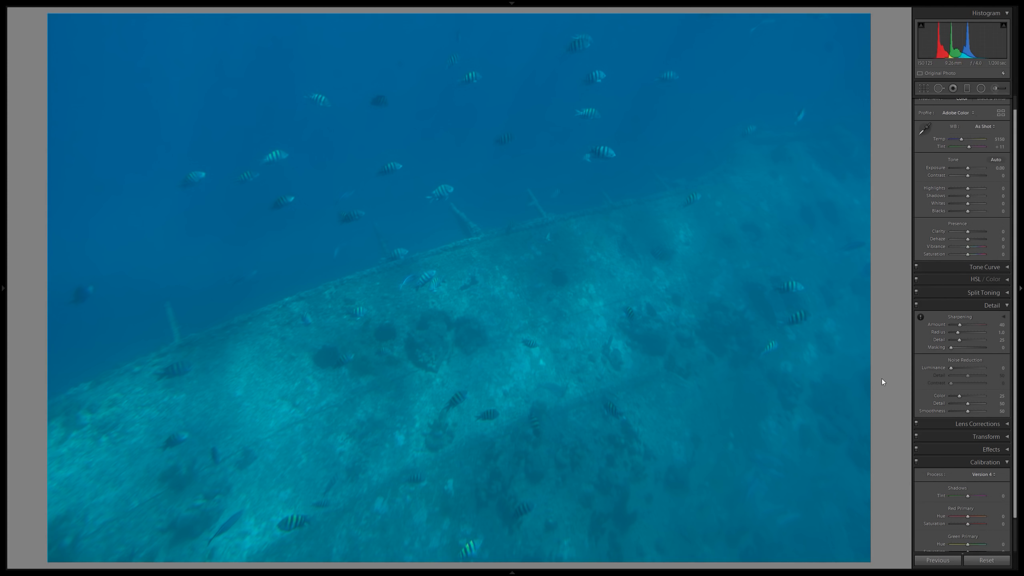
pyautogui.press('Left')
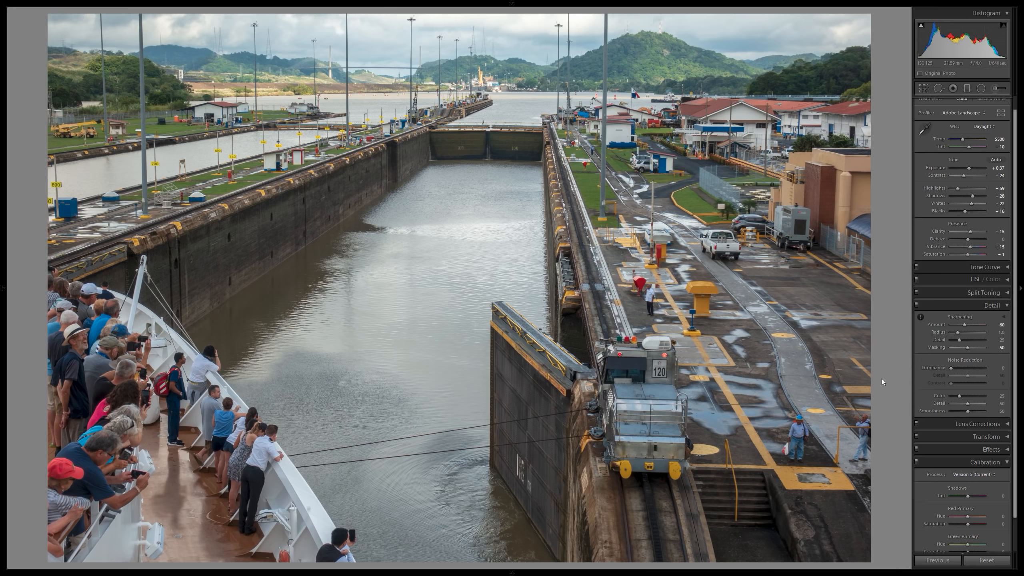
pyautogui.press('Right')
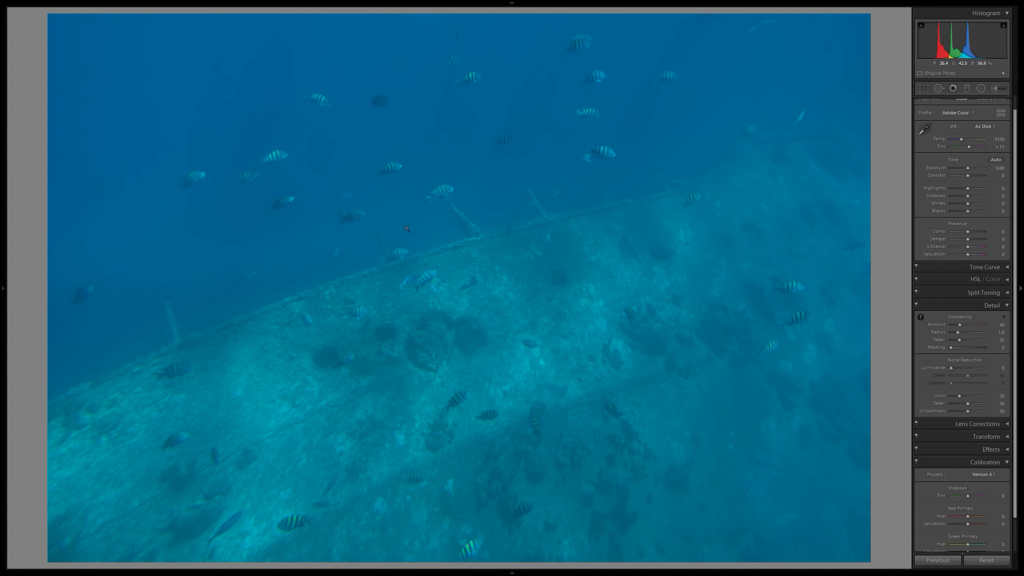
# Examine the striped fish across the upper part of the unedited underwater photo at close zoom.
pyautogui.click(263, 147)
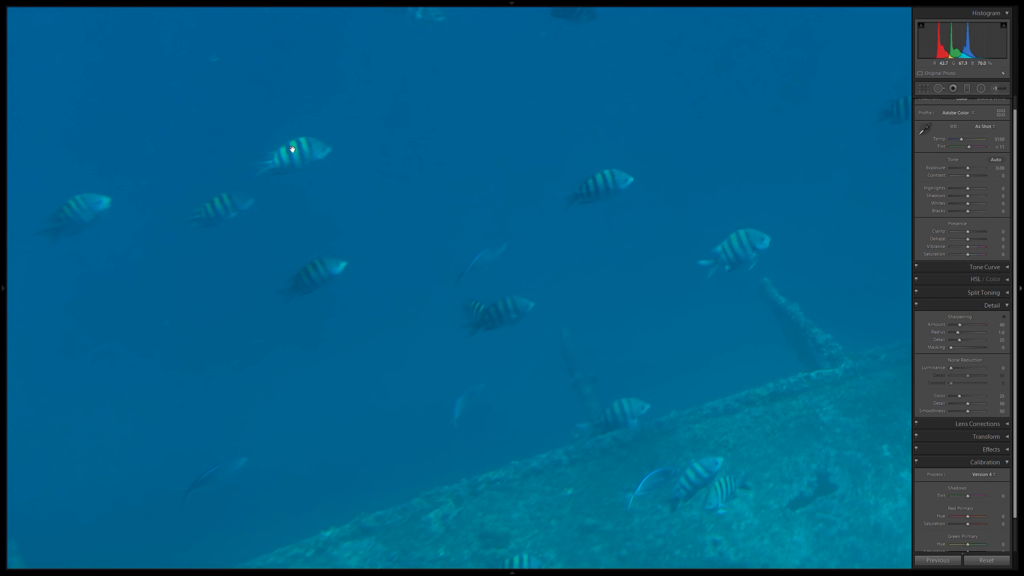
pyautogui.moveTo(784, 184); pyautogui.dragTo(554, 261)
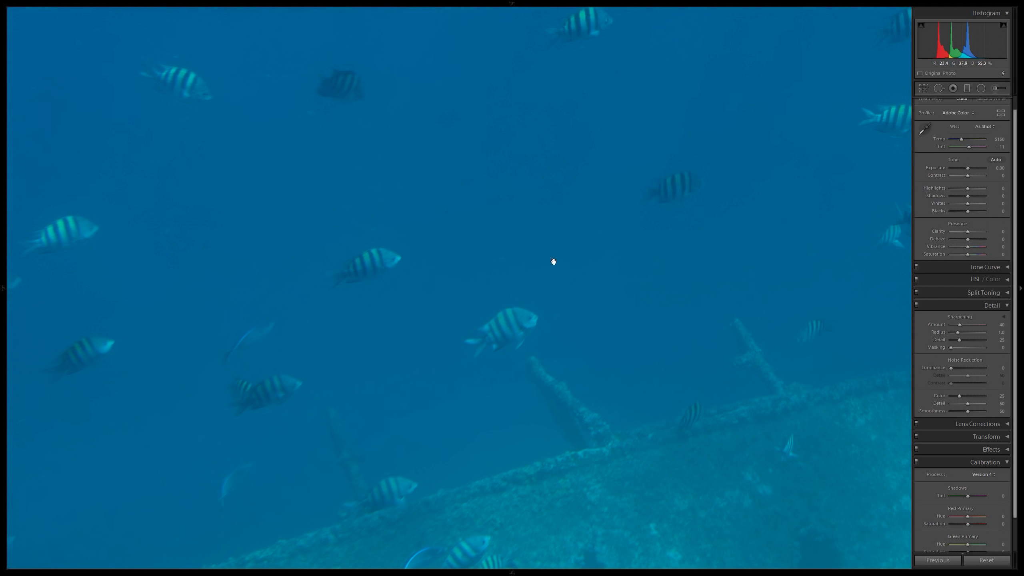
pyautogui.moveTo(686, 166); pyautogui.dragTo(572, 255)
pyautogui.moveTo(691, 177); pyautogui.dragTo(611, 268)
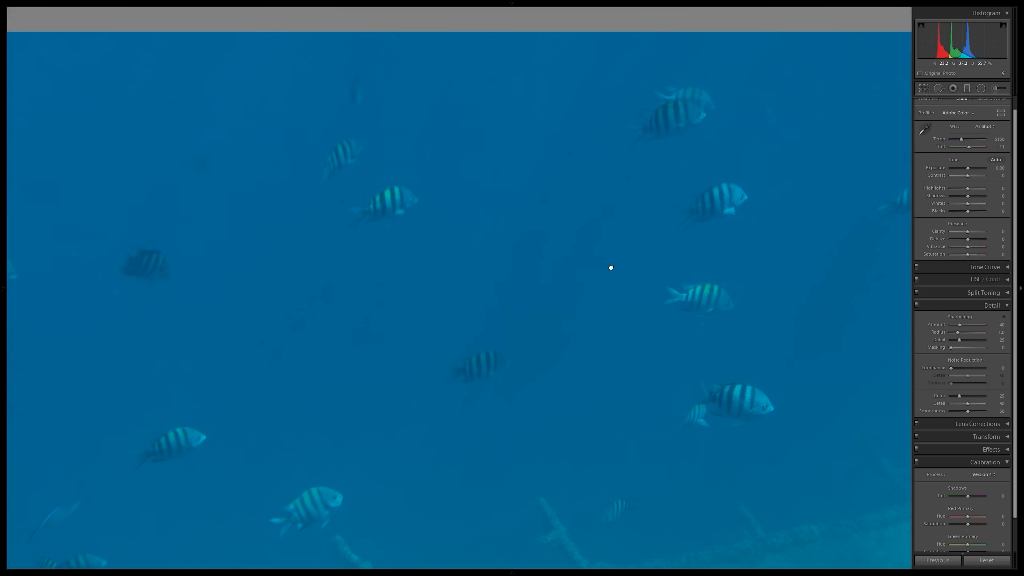
pyautogui.moveTo(687, 293); pyautogui.dragTo(622, 249)
pyautogui.moveTo(620, 290); pyautogui.dragTo(584, 222)
pyautogui.moveTo(599, 331); pyautogui.dragTo(549, 286)
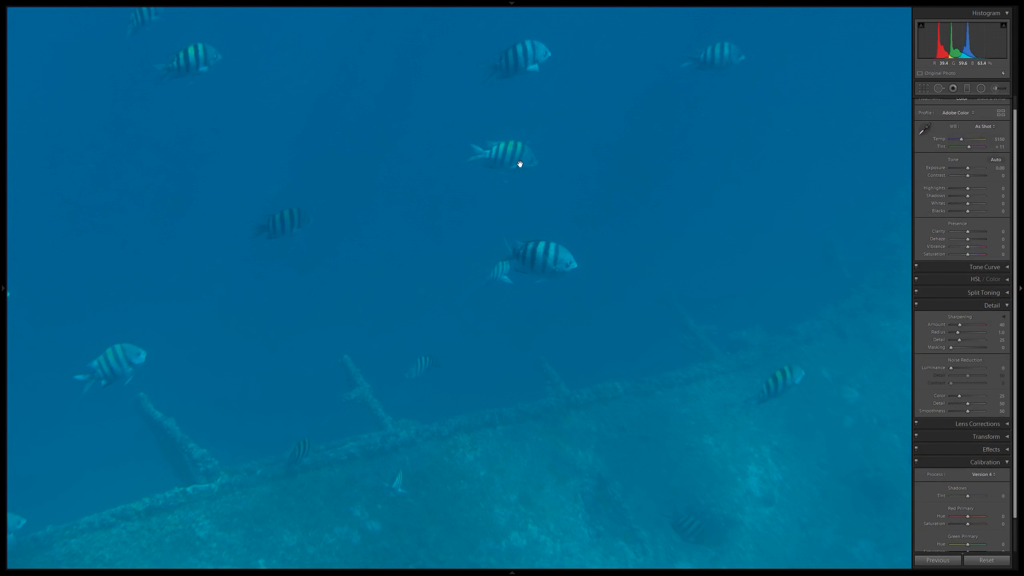
pyautogui.click(545, 206)
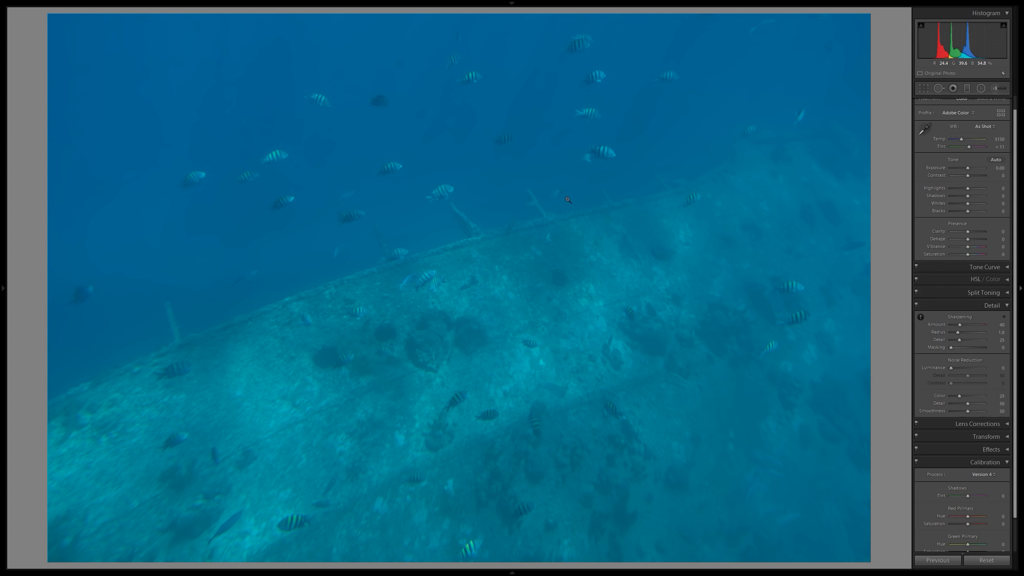
# Inspect the edge of the sunken structure, its protruding posts and the fish above it at close zoom.
pyautogui.click(481, 217)
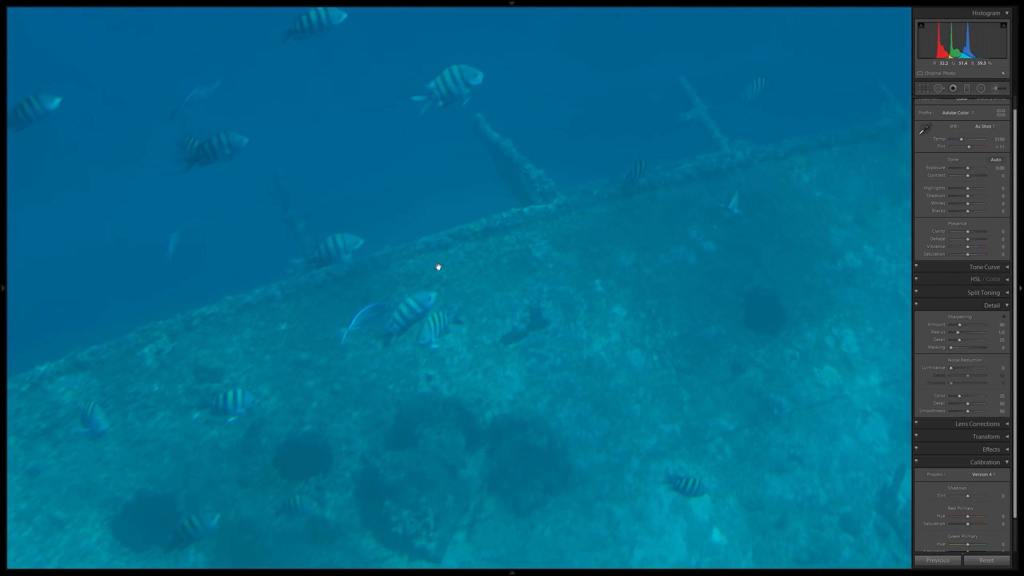
pyautogui.moveTo(315, 209); pyautogui.dragTo(501, 297)
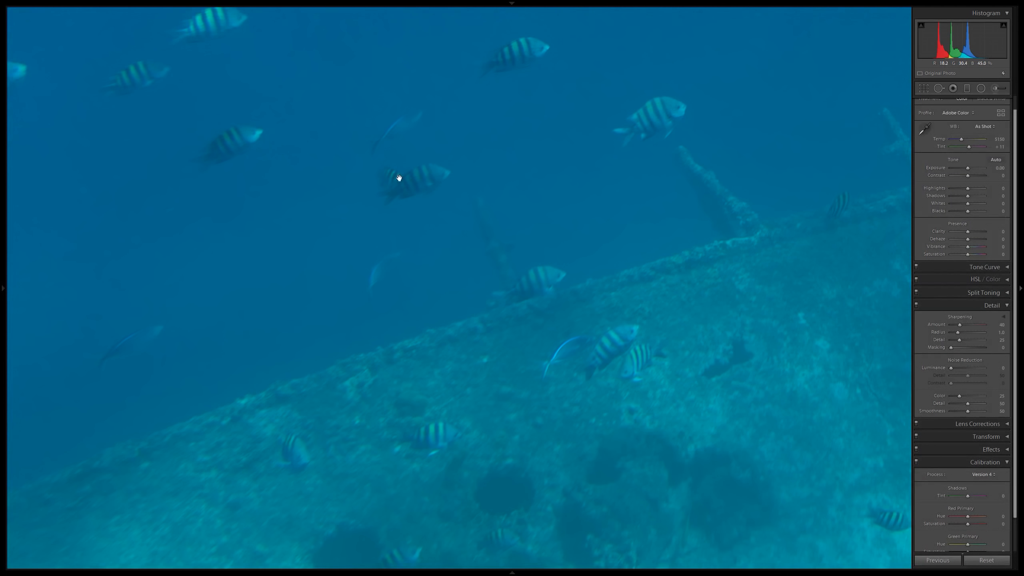
pyautogui.moveTo(400, 177); pyautogui.dragTo(530, 286)
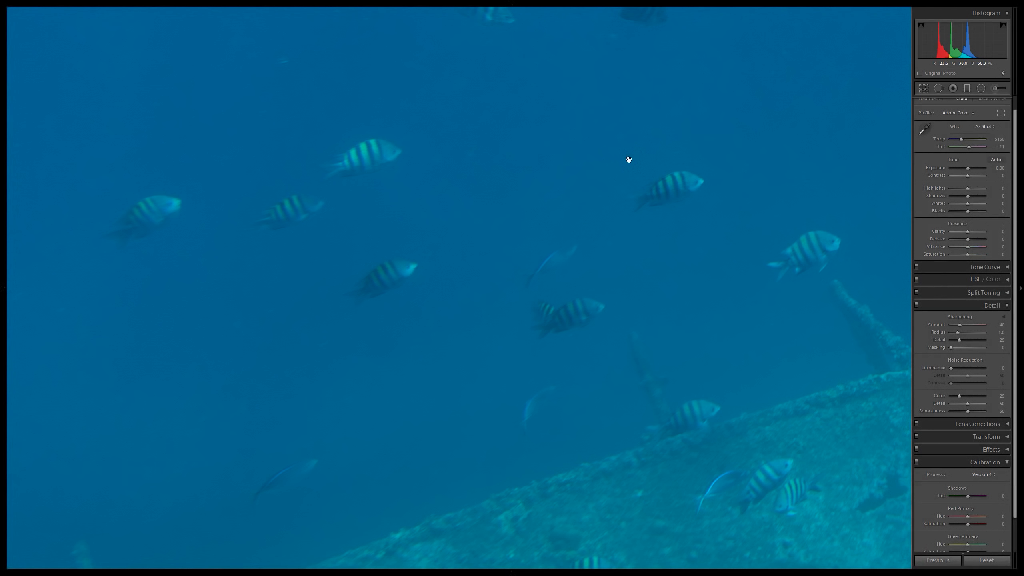
pyautogui.moveTo(629, 160); pyautogui.dragTo(263, 215)
pyautogui.moveTo(464, 197); pyautogui.dragTo(301, 213)
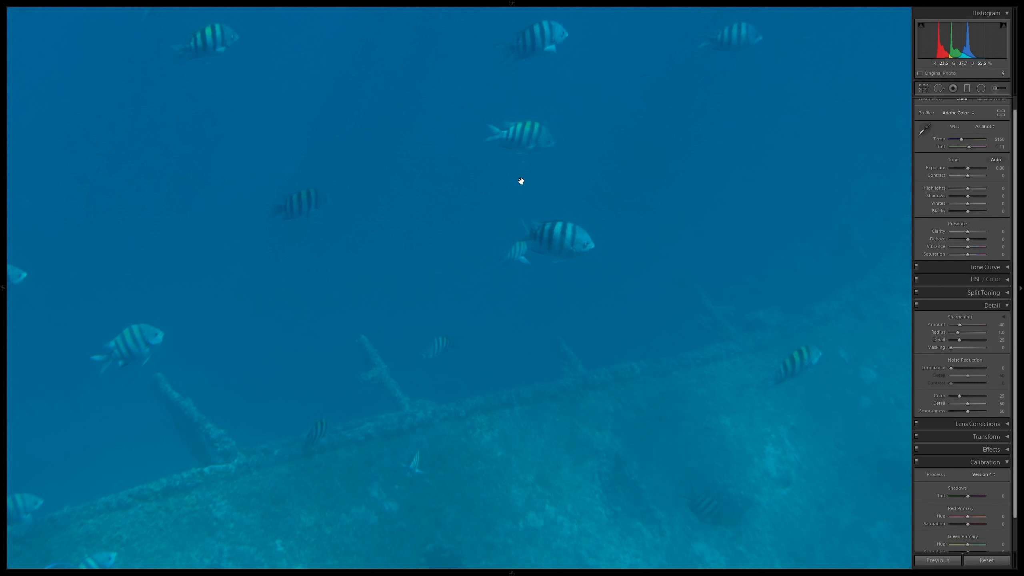
pyautogui.click(641, 220)
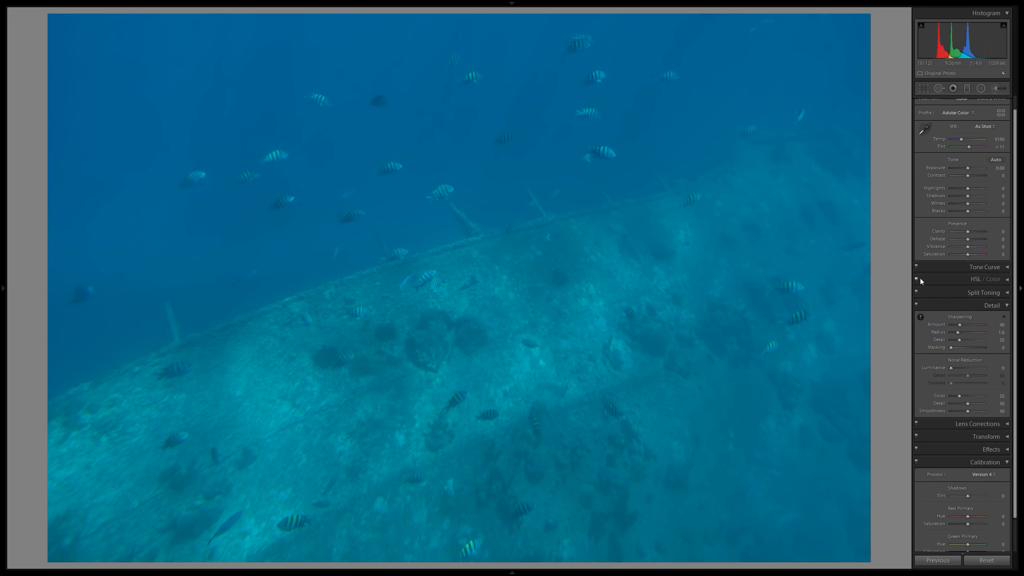
# Update the underwater photo's calibration process to Version 5 (Current).
pyautogui.scroll(-2, 978, 302)
pyautogui.click(984, 438)
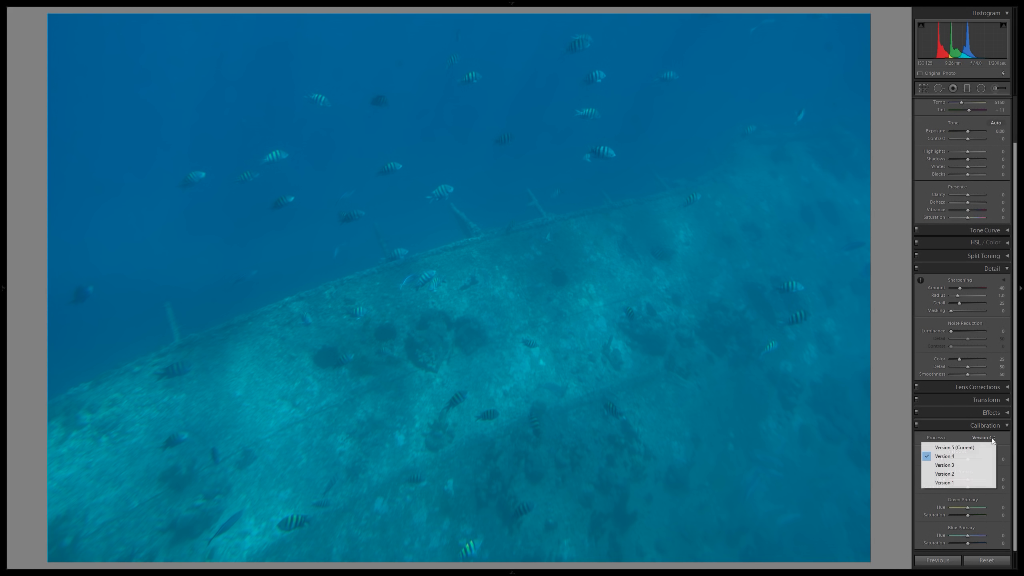
pyautogui.click(956, 445)
pyautogui.scroll(3, 948, 303)
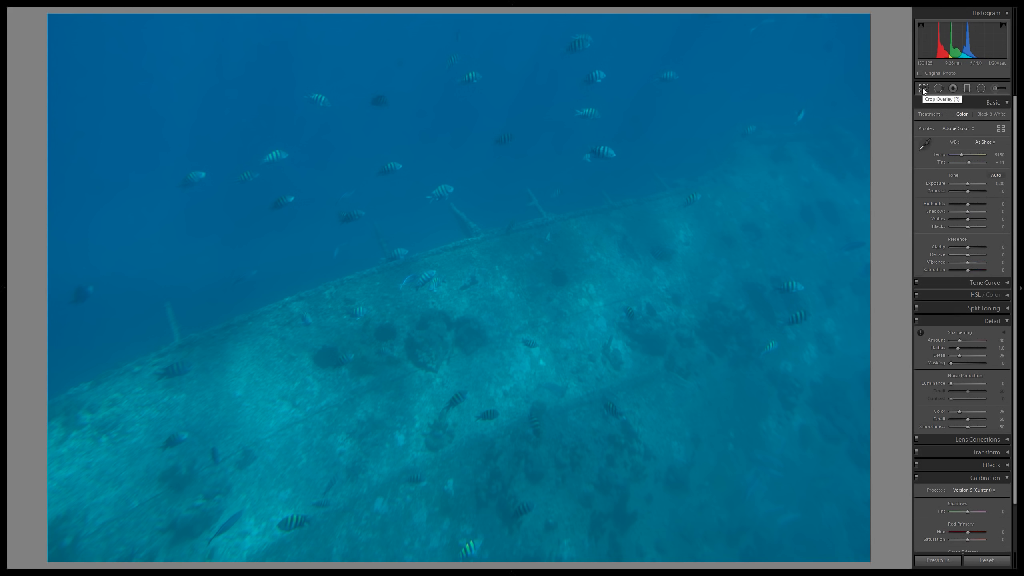
# Compare the Adobe Vivid and Camera Landscape profiles on the underwater photo, and apply Adobe Vivid.
pyautogui.click(962, 129)
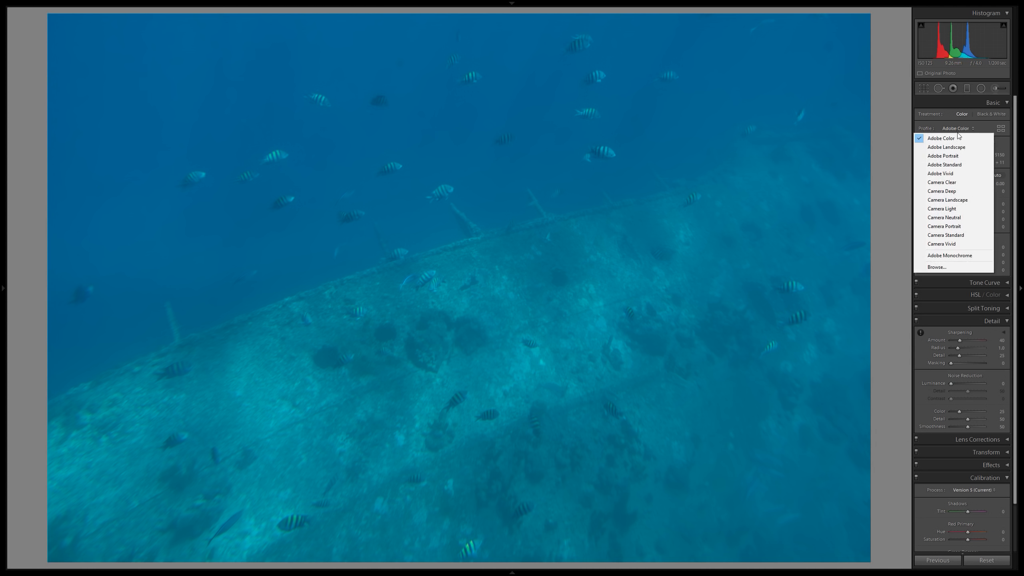
pyautogui.click(957, 174)
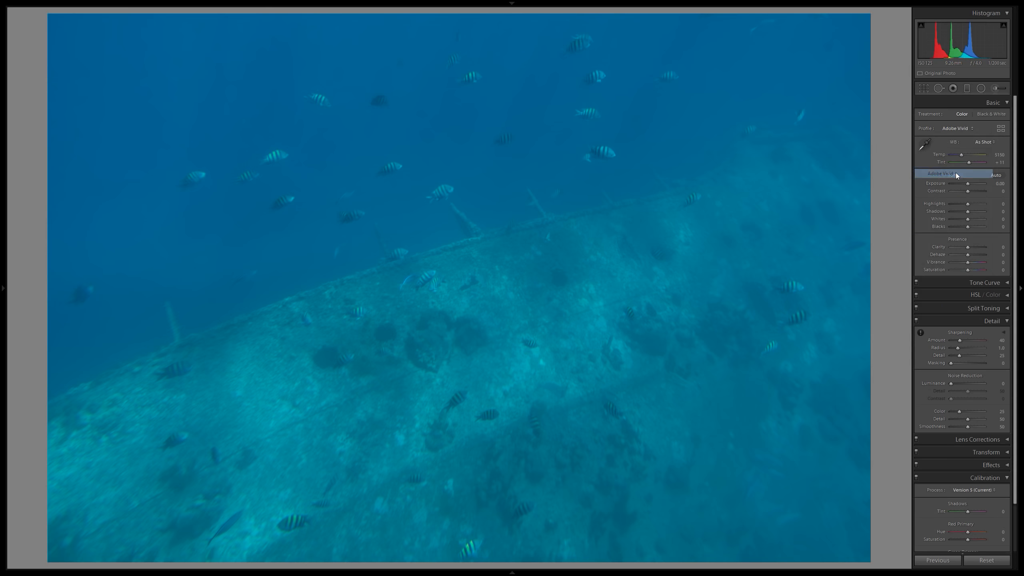
pyautogui.click(964, 129)
pyautogui.click(959, 200)
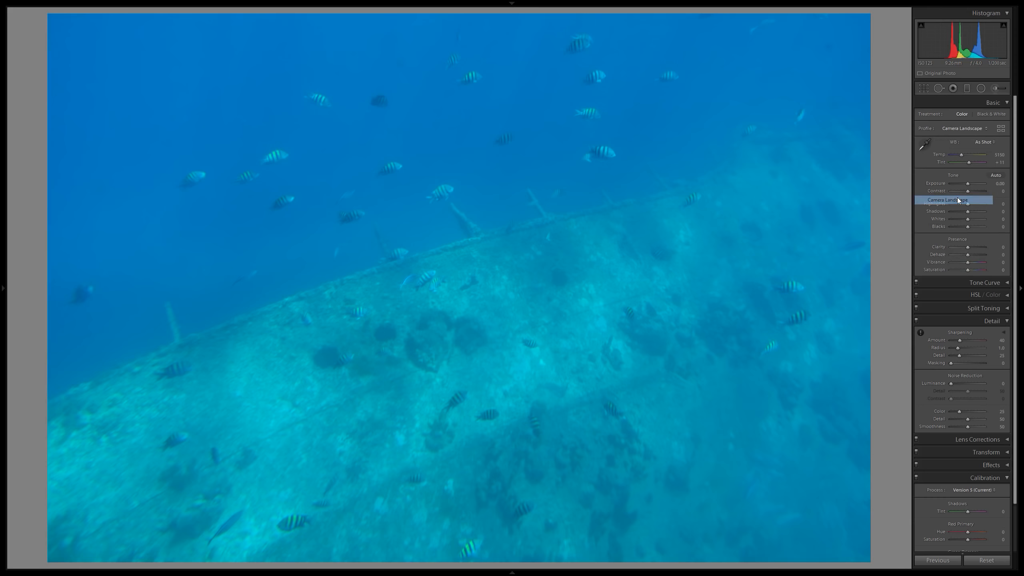
pyautogui.click(960, 130)
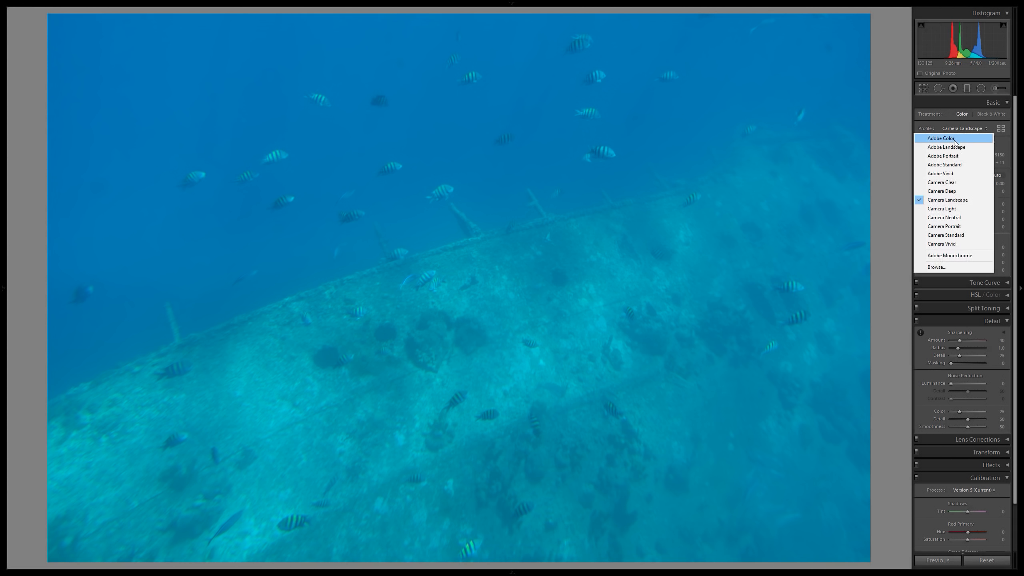
pyautogui.click(949, 173)
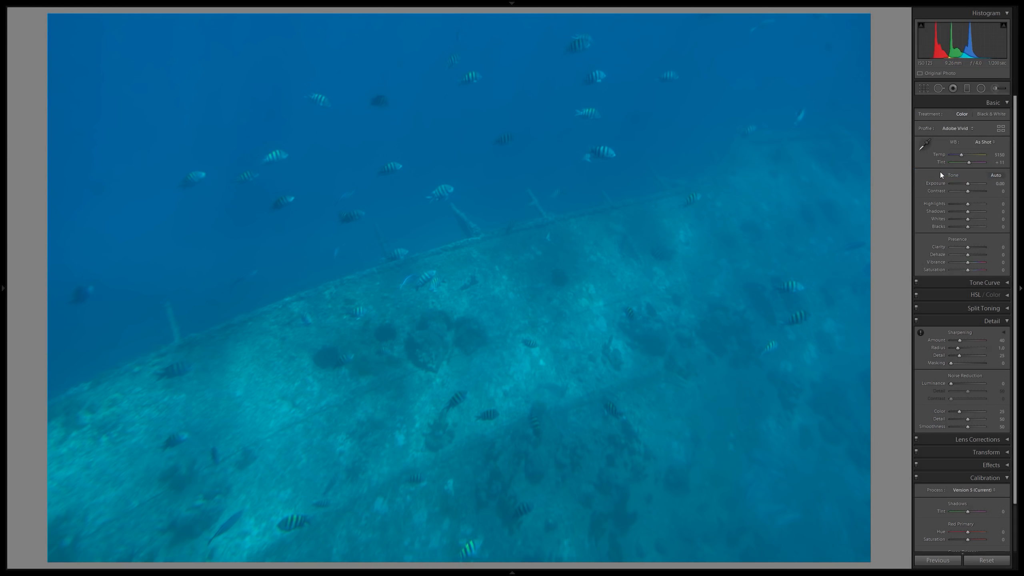
# Compare the Adobe Landscape, Adobe Vivid and Camera Landscape profiles on the underwater photo, and apply Camera Landscape.
pyautogui.click(962, 128)
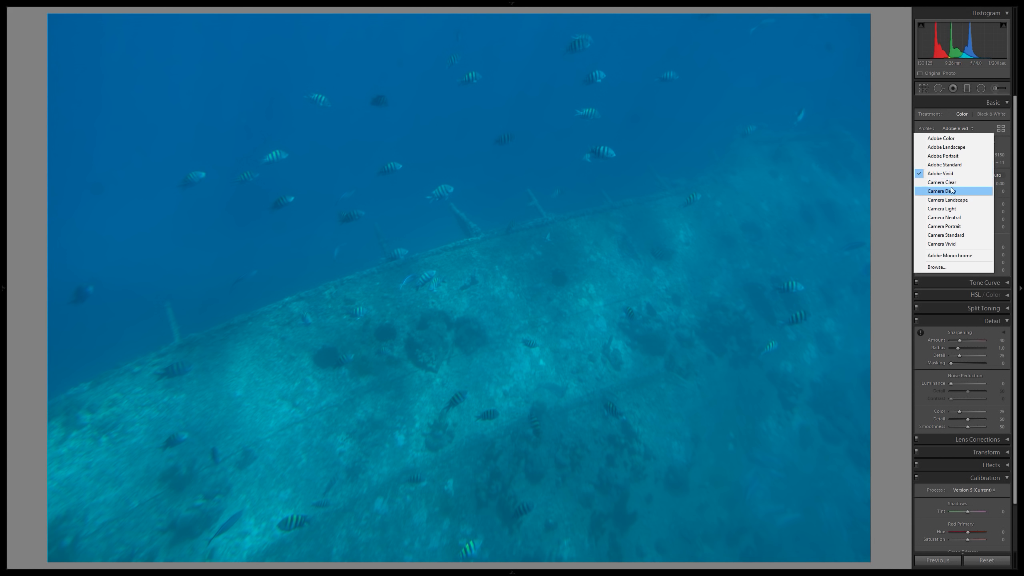
pyautogui.click(952, 152)
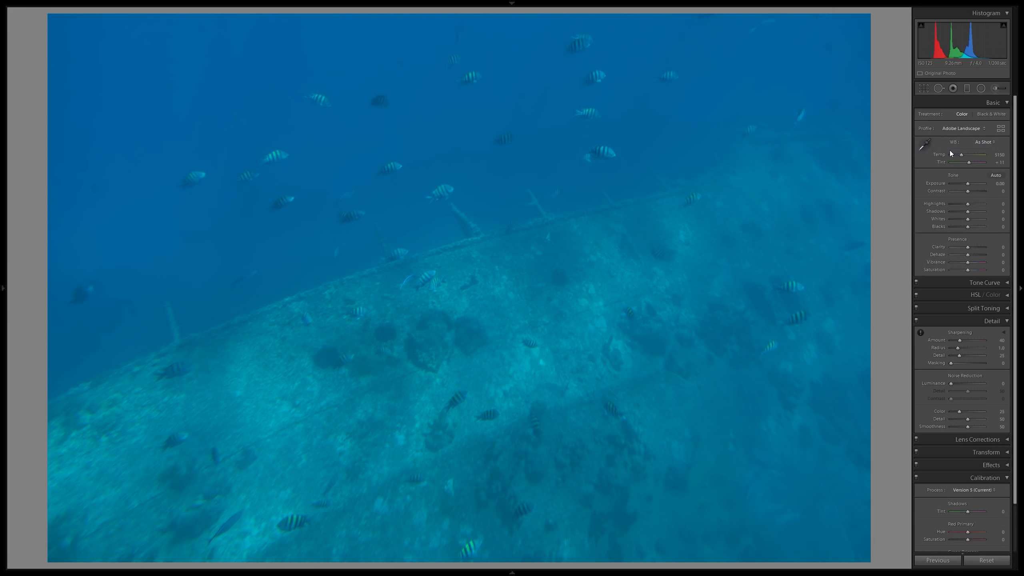
pyautogui.click(963, 128)
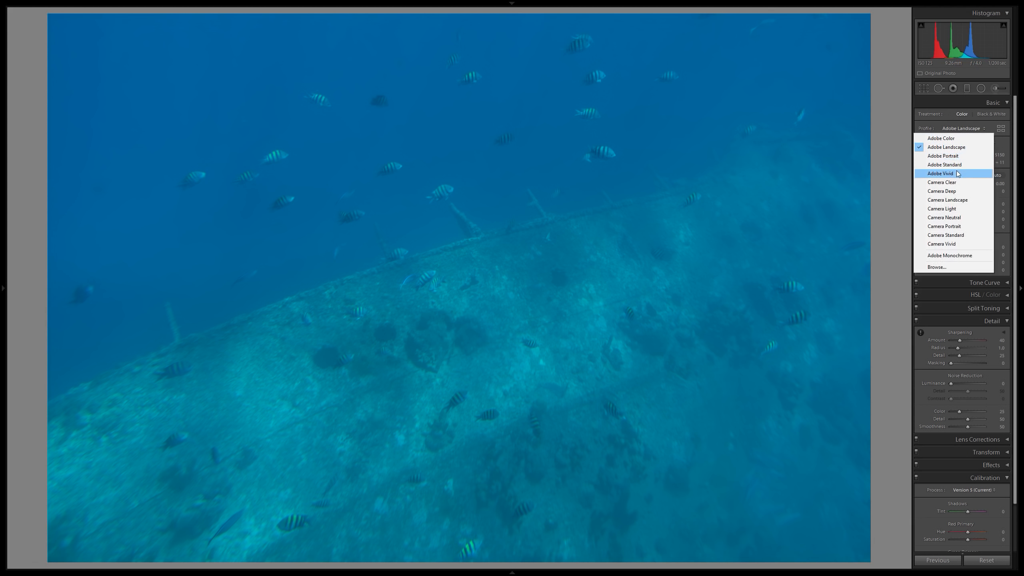
pyautogui.click(958, 172)
pyautogui.click(963, 129)
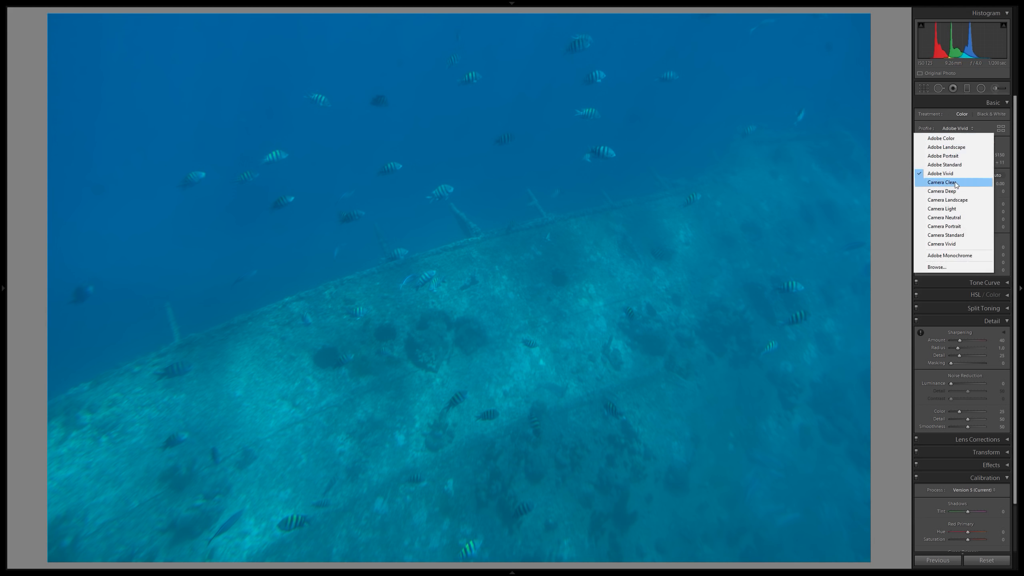
pyautogui.click(961, 199)
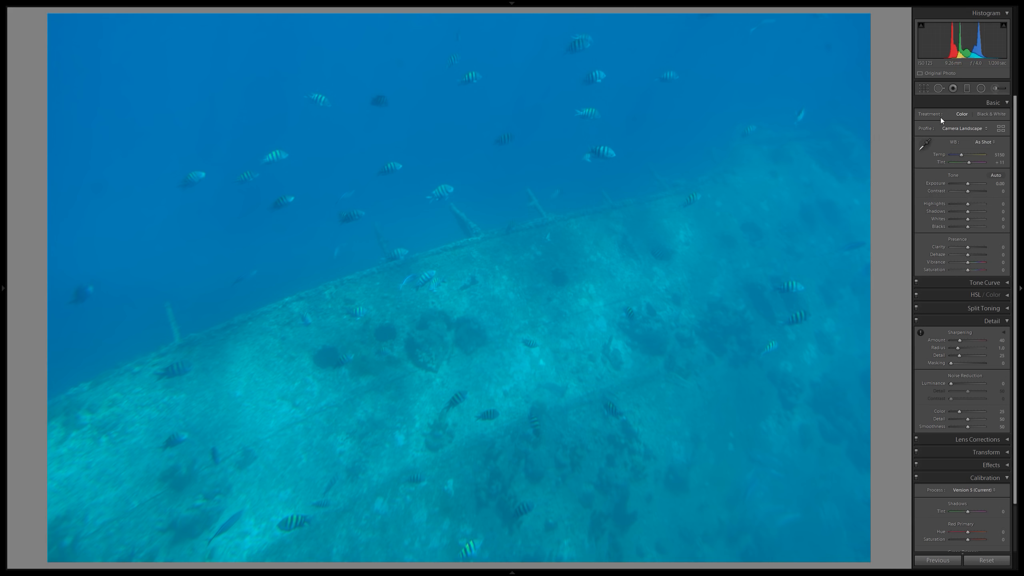
pyautogui.click(969, 126)
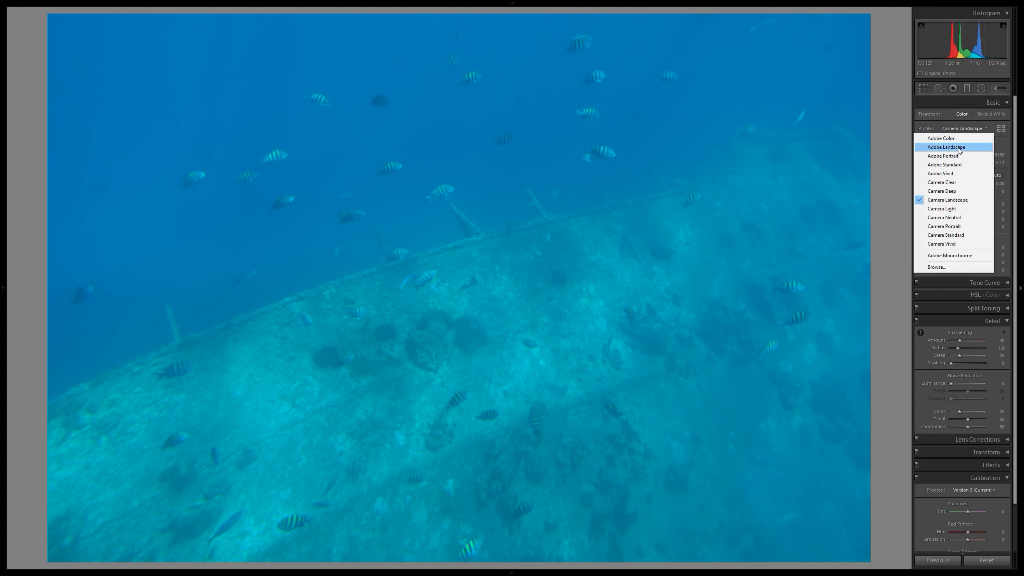
pyautogui.click(960, 147)
pyautogui.click(962, 129)
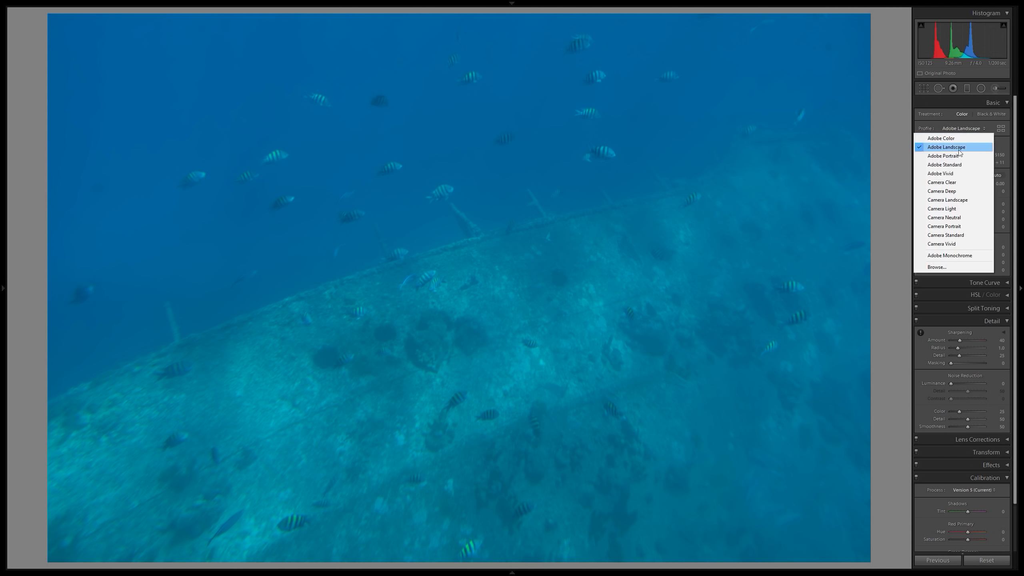
pyautogui.click(954, 175)
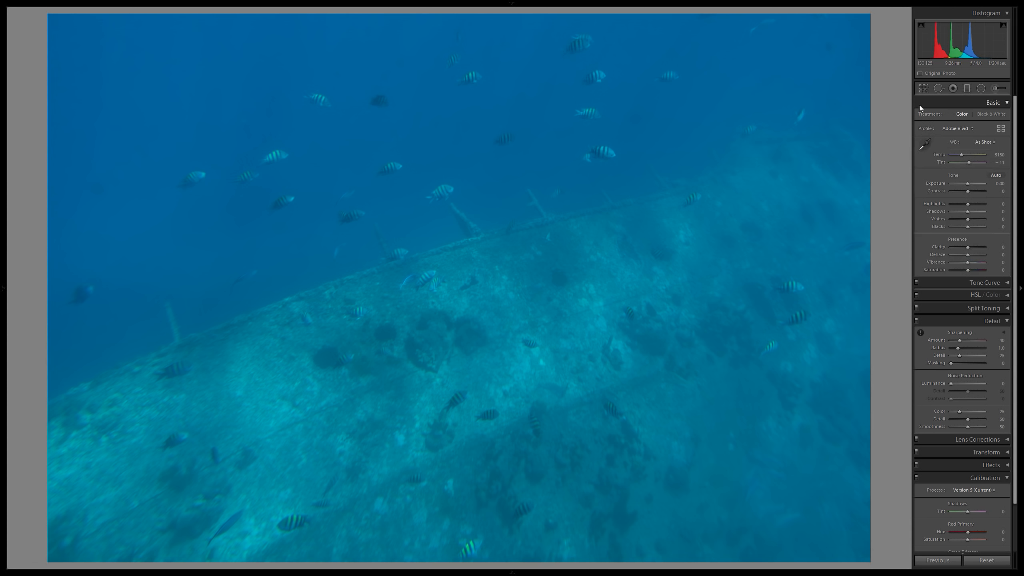
pyautogui.click(962, 129)
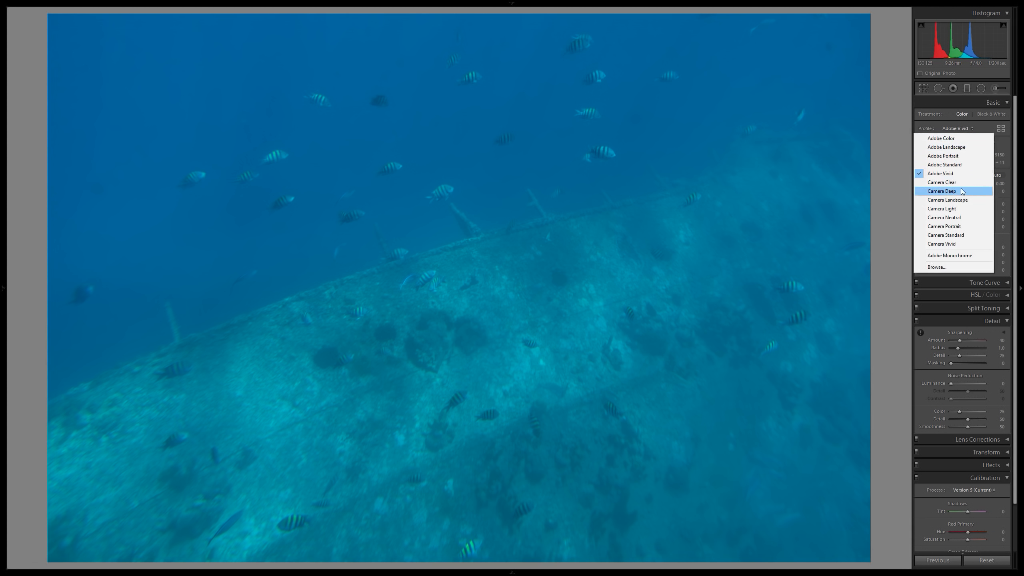
pyautogui.click(960, 201)
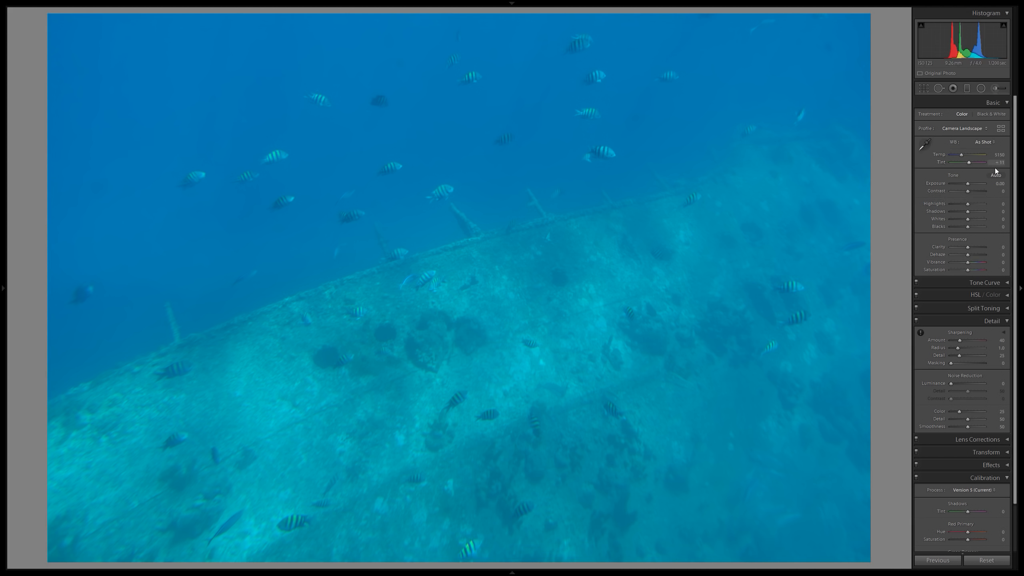
# Try the Auto white balance on the underwater photo and return it to As Shot.
pyautogui.click(992, 143)
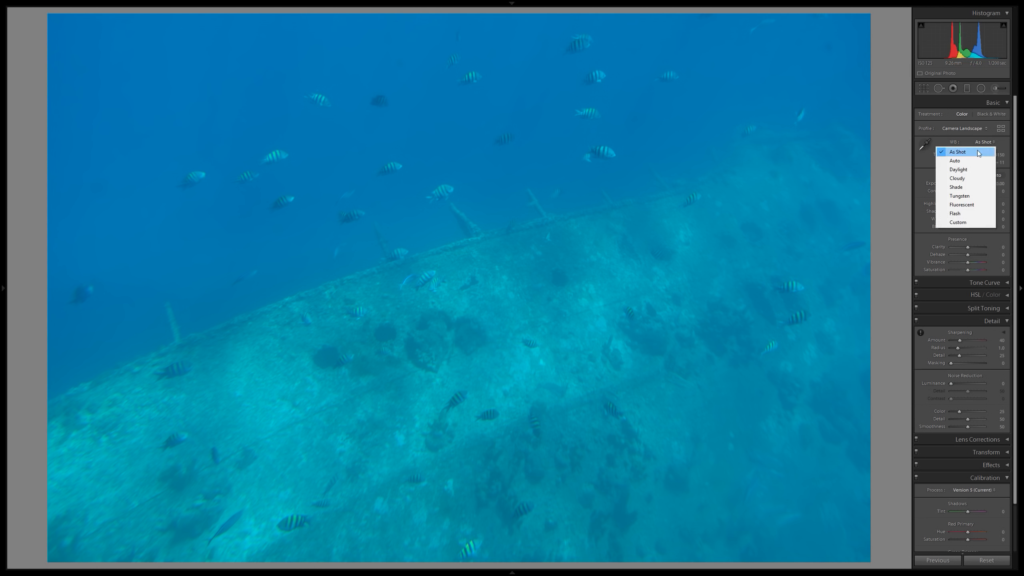
pyautogui.click(960, 161)
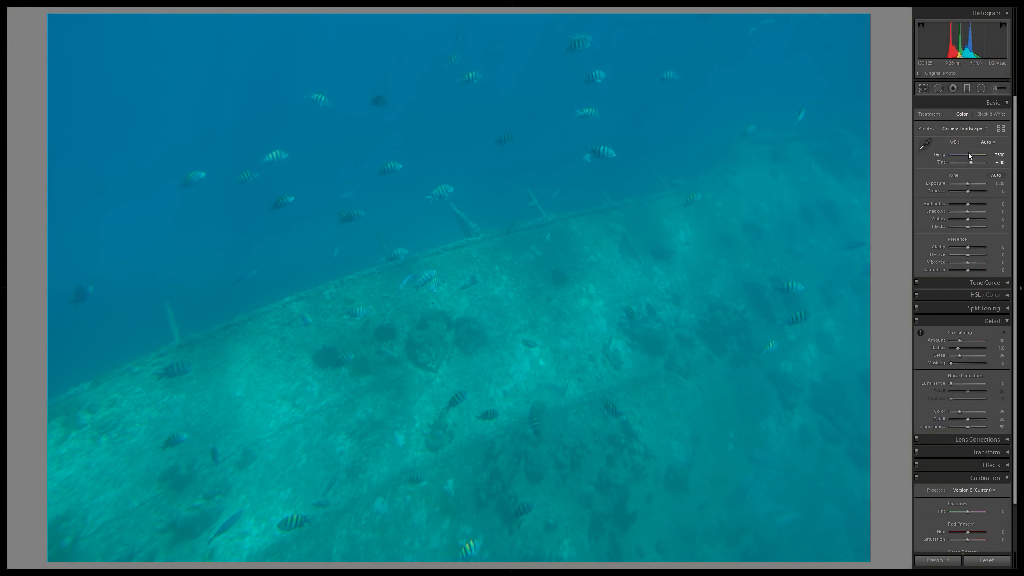
pyautogui.click(980, 141)
pyautogui.click(968, 151)
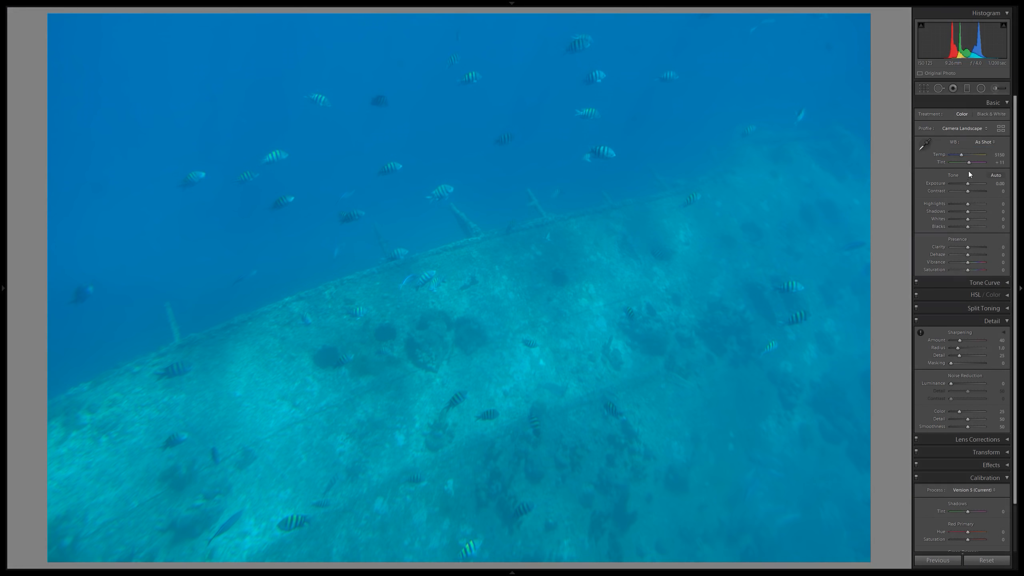
# Apply automatic tone adjustments to the underwater photo and check the fish and sunken structure at close zoom.
pyautogui.click(998, 176)
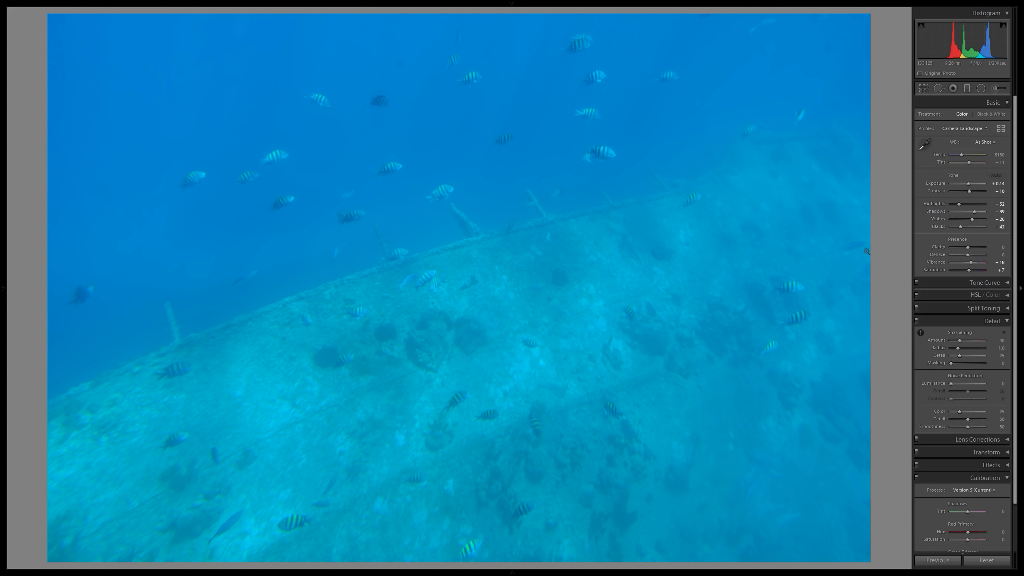
pyautogui.click(604, 182)
pyautogui.click(604, 181)
pyautogui.click(645, 358)
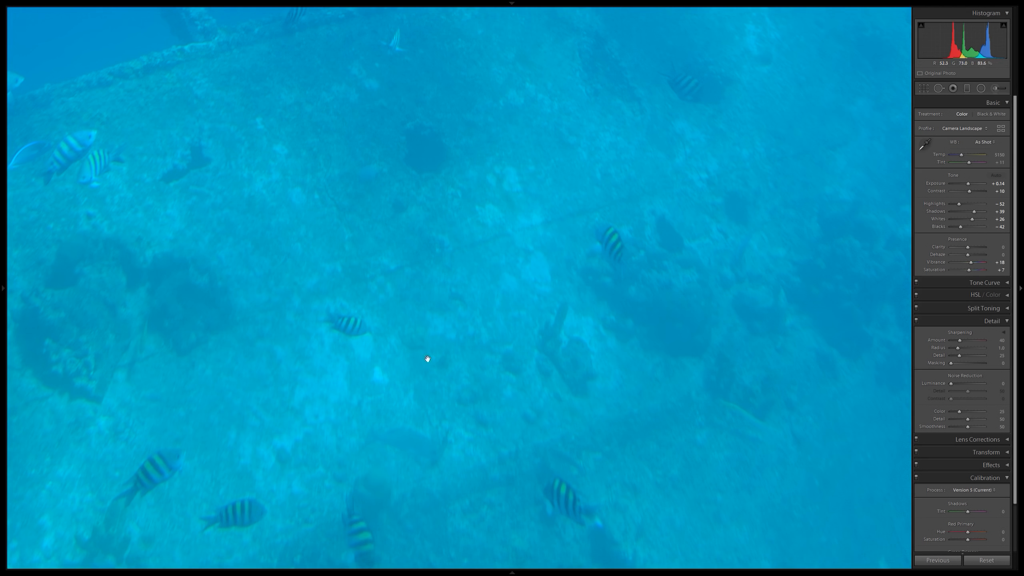
pyautogui.moveTo(545, 211); pyautogui.dragTo(700, 317)
pyautogui.click(872, 206)
# Try Clarity at 25 and 32, raise it further, and set Dehaze to +30.
pyautogui.click(999, 247)
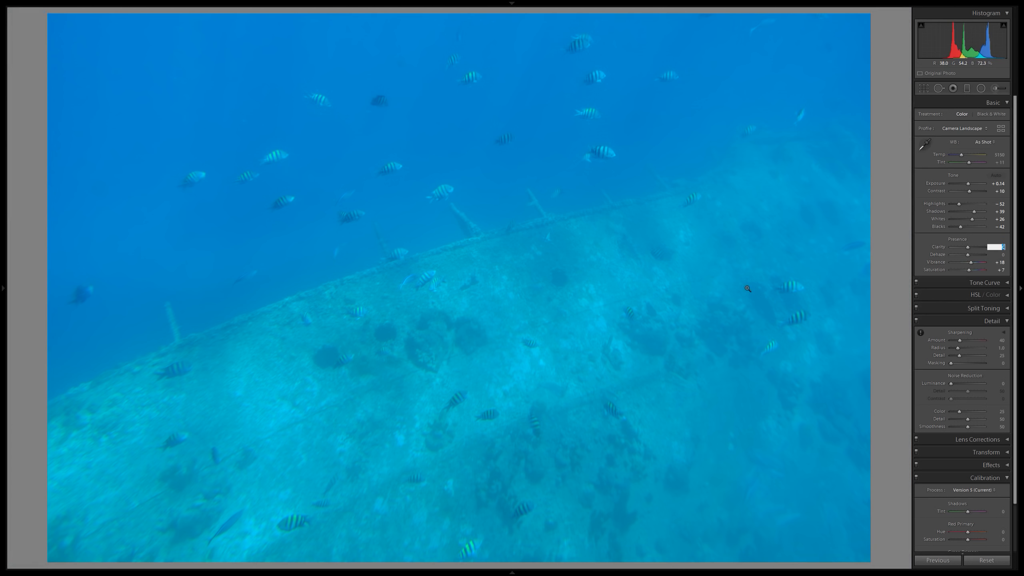
pyautogui.write('25')
pyautogui.press('Return')
pyautogui.click(1000, 247)
pyautogui.write('32')
pyautogui.press('Return')
pyautogui.moveTo(971, 247); pyautogui.dragTo(964, 247)
pyautogui.moveTo(1002, 255); pyautogui.dragTo(1015, 256)
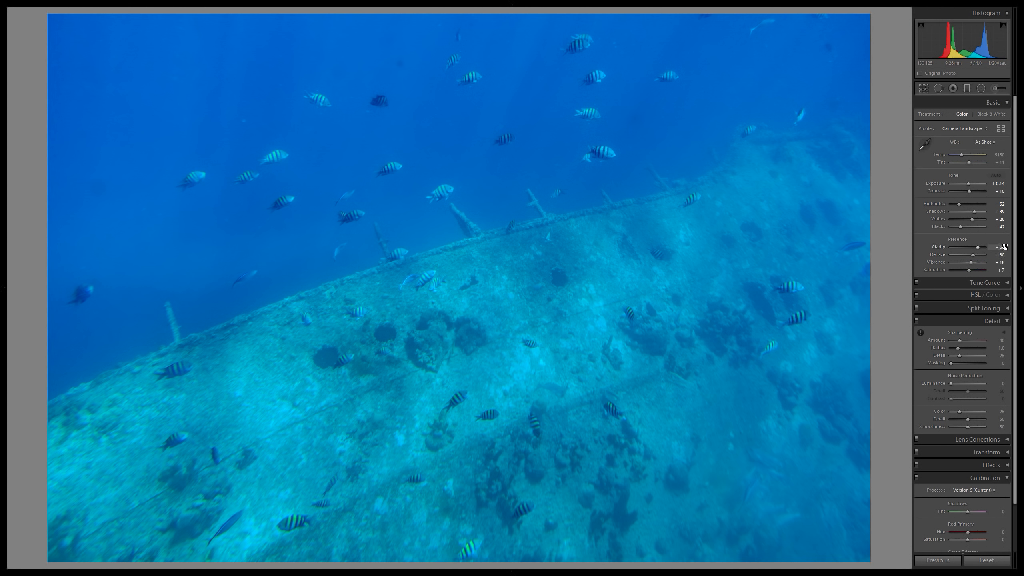
# Set Clarity to +69 and Dehaze to +40, and check the fish in the open water at close zoom.
pyautogui.moveTo(1003, 248)
pyautogui.mouseDown()
pyautogui.moveTo(976, 249)
pyautogui.moveTo(1011, 249)
pyautogui.mouseUp()
pyautogui.moveTo(1002, 257); pyautogui.dragTo(1007, 257)
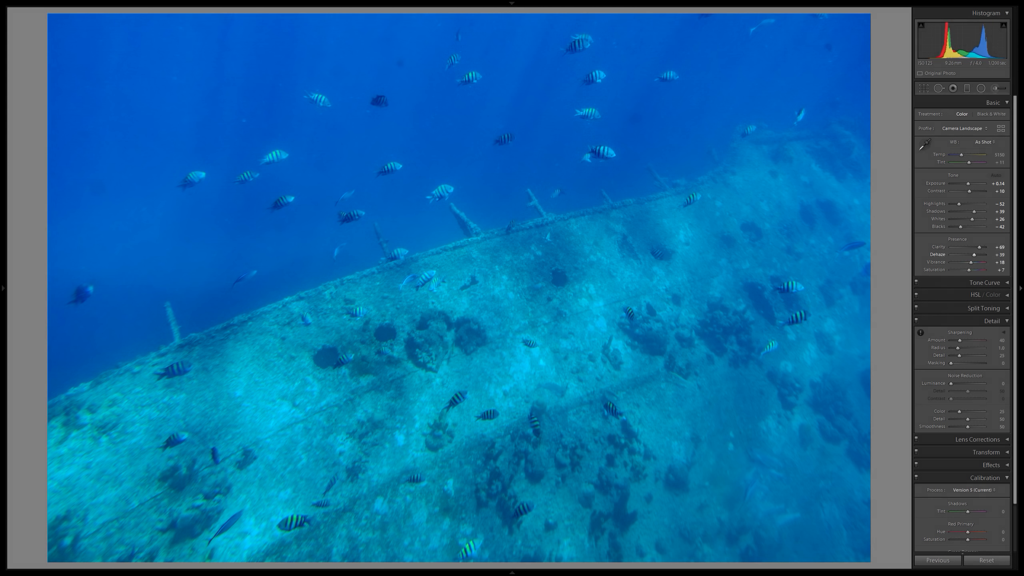
pyautogui.moveTo(974, 255); pyautogui.dragTo(974, 255)
pyautogui.click(999, 262)
pyautogui.click(432, 112)
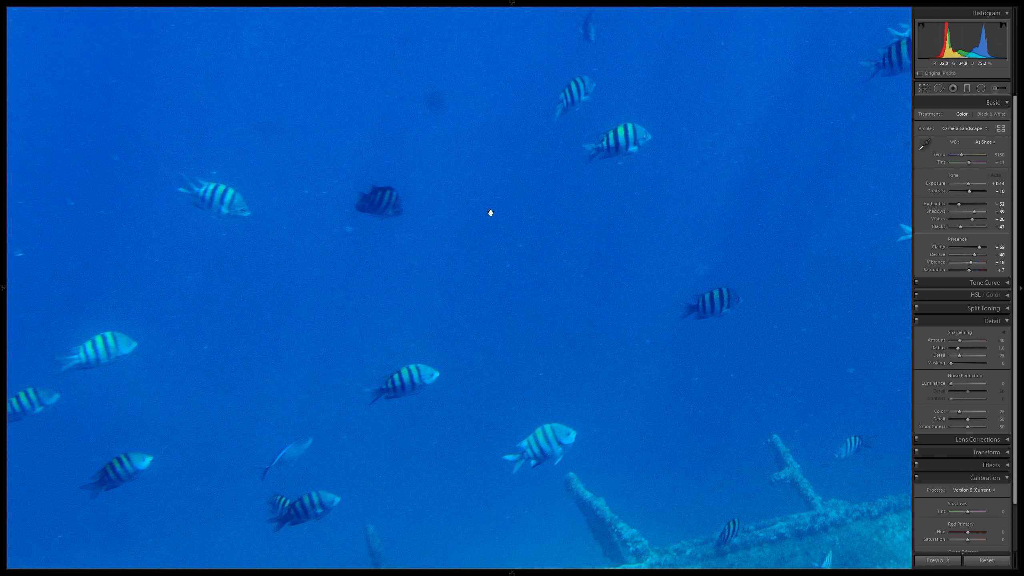
pyautogui.click(222, 184)
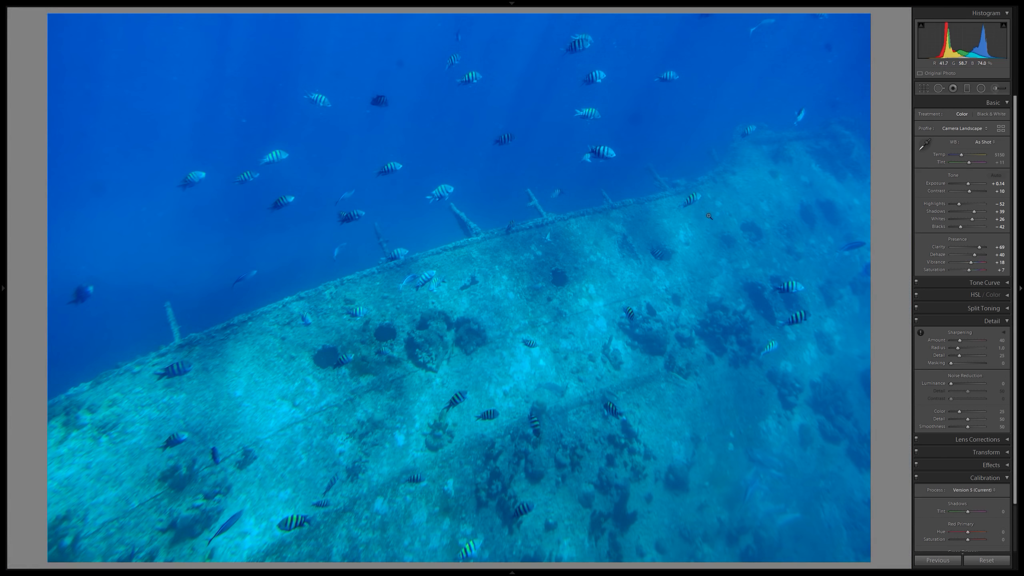
# Readjust the presence settings, ending with Clarity at +71 and Dehaze at +35.
pyautogui.click(1002, 247)
pyautogui.write('53')
pyautogui.press('Return')
pyautogui.moveTo(1000, 255); pyautogui.dragTo(996, 255)
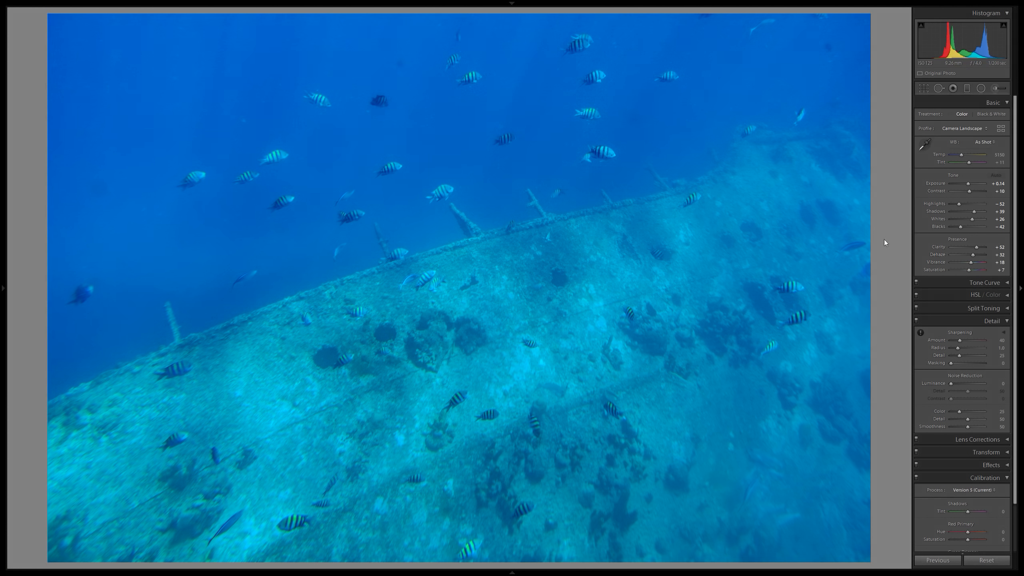
pyautogui.moveTo(996, 255); pyautogui.dragTo(1001, 247)
# Examine the fish and open water above the structure's edge at close zoom for the effect of Clarity and Dehaze.
pyautogui.click(618, 222)
pyautogui.moveTo(544, 192); pyautogui.dragTo(728, 349)
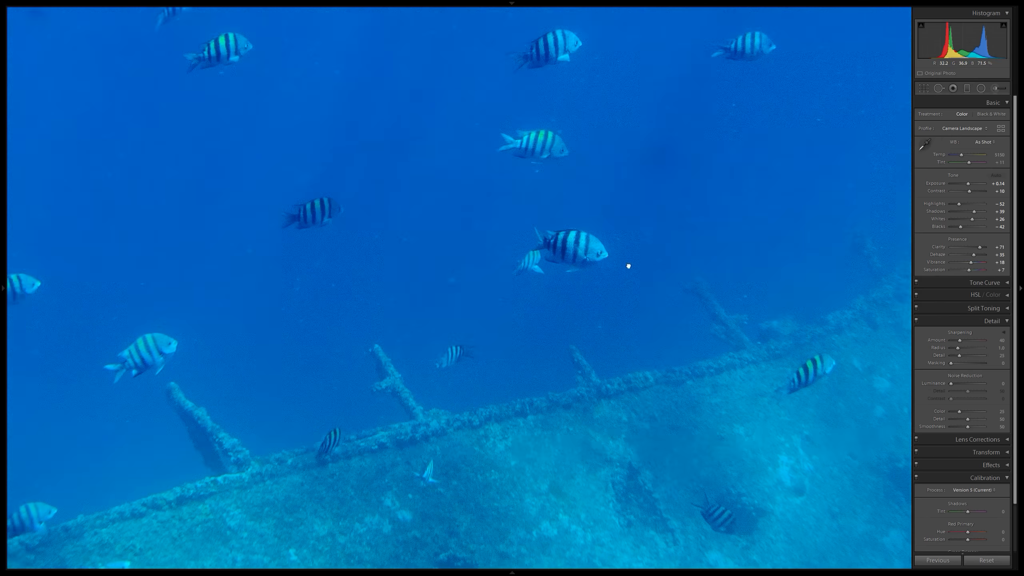
pyautogui.moveTo(609, 251); pyautogui.dragTo(581, 353)
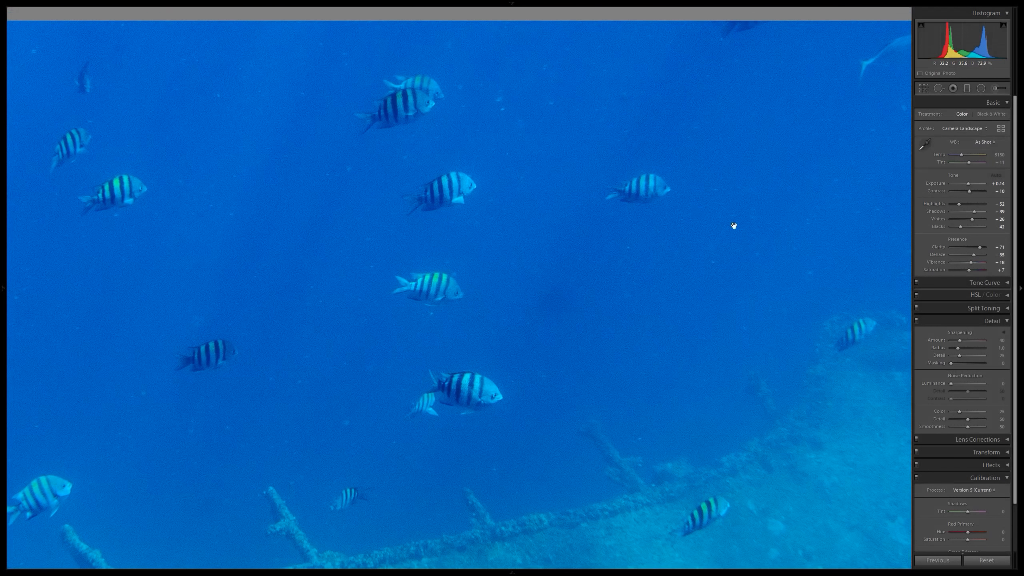
pyautogui.moveTo(291, 234); pyautogui.dragTo(449, 240)
pyautogui.moveTo(217, 275); pyautogui.dragTo(573, 262)
pyautogui.moveTo(185, 115); pyautogui.dragTo(525, 163)
pyautogui.moveTo(202, 252); pyautogui.dragTo(349, 191)
pyautogui.moveTo(448, 172); pyautogui.dragTo(268, 206)
pyautogui.moveTo(674, 300); pyautogui.dragTo(365, 292)
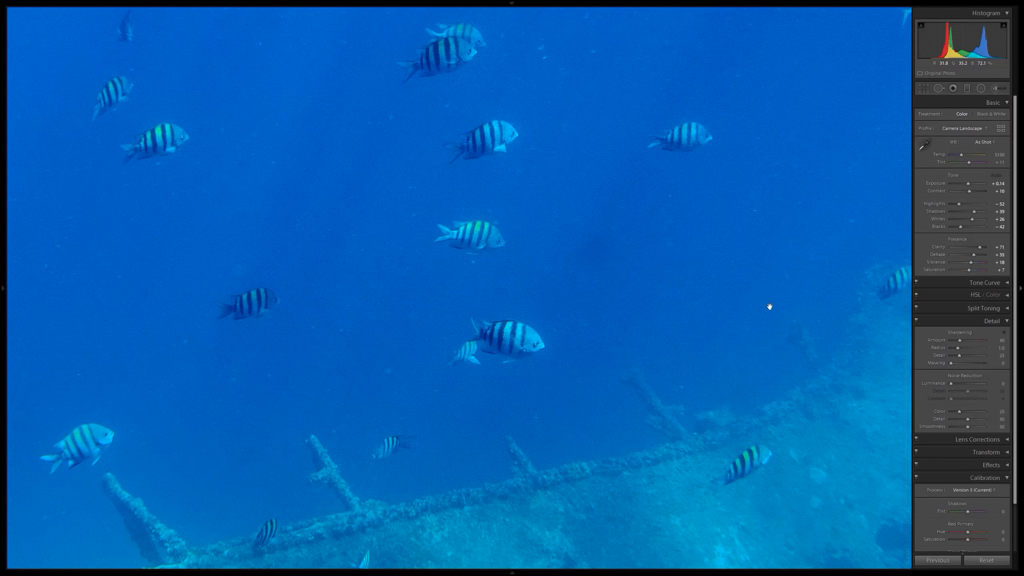
# Set the sharpening Amount to 70 and check the fish and structure's edge at close zoom.
pyautogui.click(1003, 341)
pyautogui.write('70')
pyautogui.press('Return')
pyautogui.moveTo(515, 268); pyautogui.dragTo(642, 209)
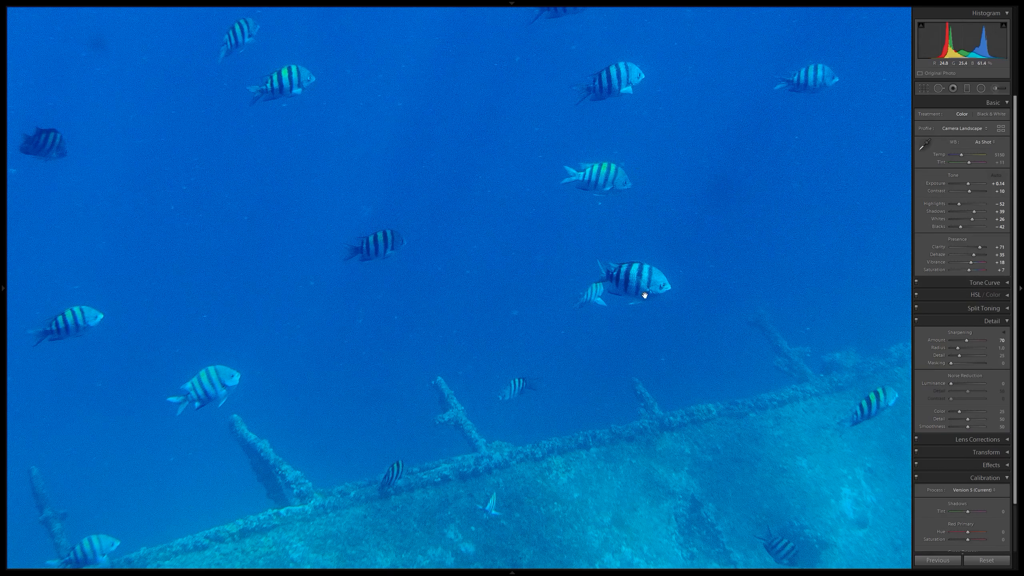
pyautogui.click(697, 218)
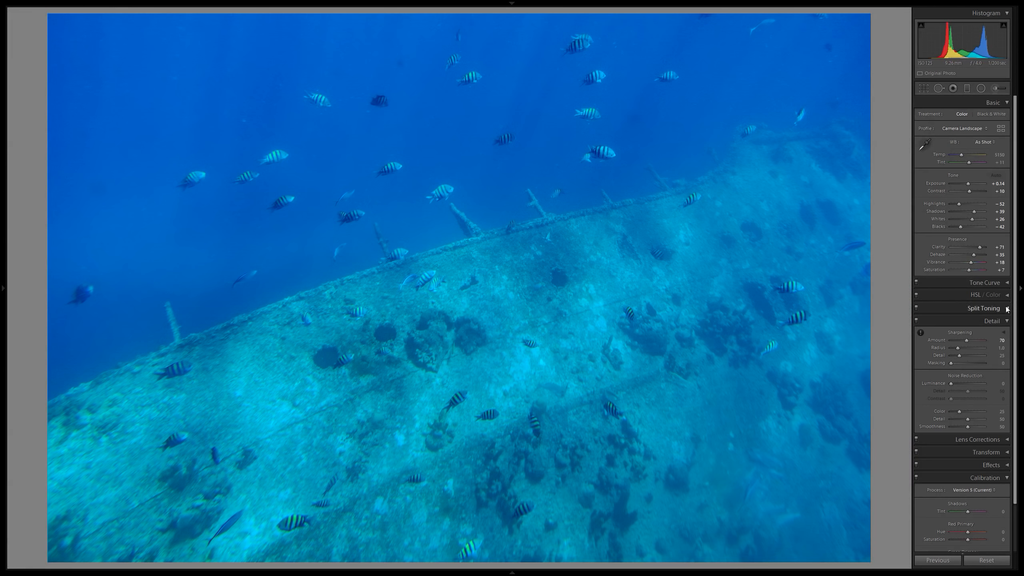
# Set the sharpening Masking to 78 using the mask preview, limiting sharpening to the fish and structure edges.
pyautogui.press('alt')
pyautogui.moveTo(1004, 365); pyautogui.dragTo(970, 363)
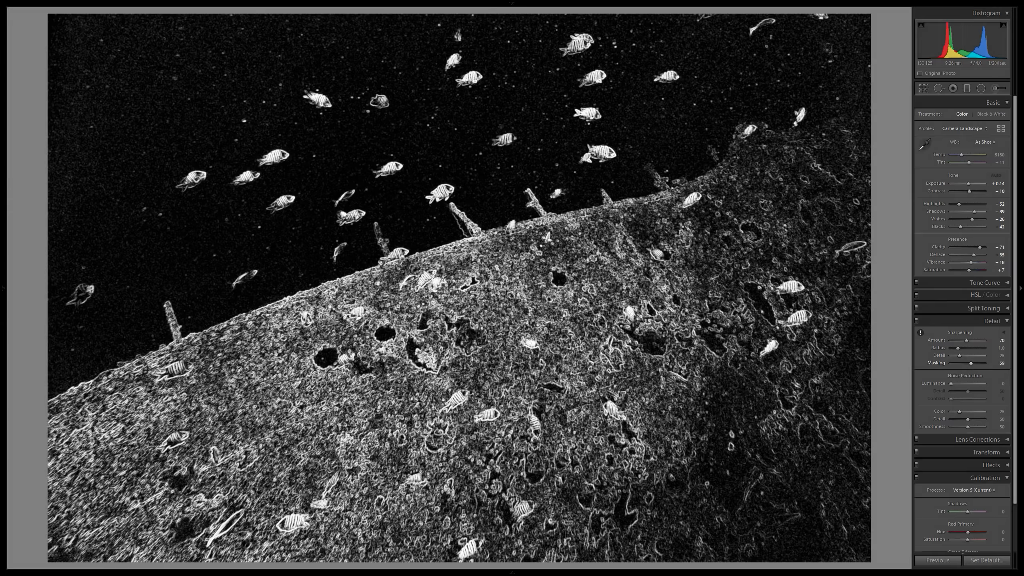
pyautogui.moveTo(972, 363); pyautogui.dragTo(976, 363)
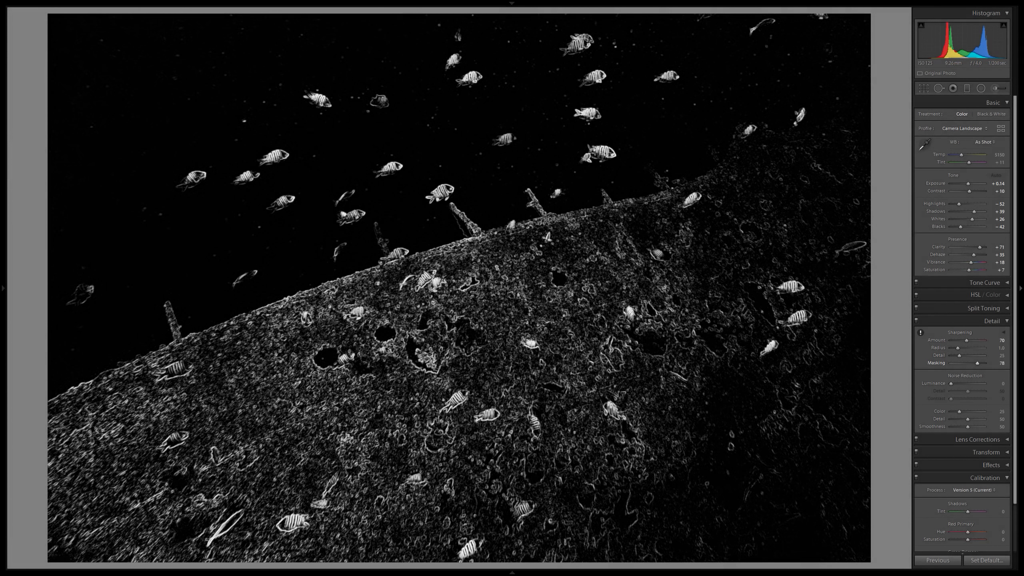
pyautogui.moveTo(977, 364); pyautogui.dragTo(977, 364)
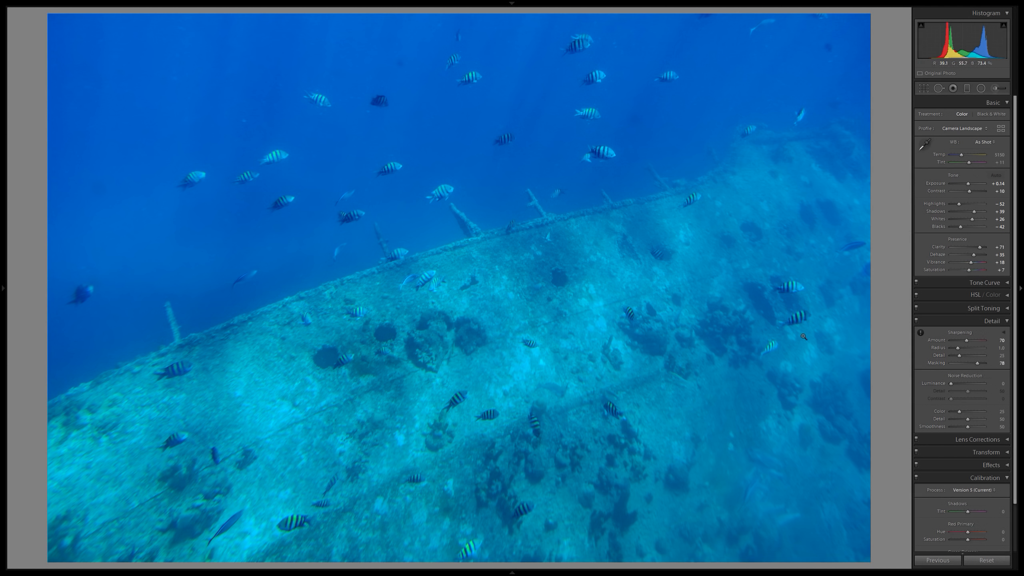
# Inspect the masked sharpening and noise around the fish, blue water and protruding posts at close zoom.
pyautogui.click(769, 291)
pyautogui.moveTo(630, 154); pyautogui.dragTo(571, 261)
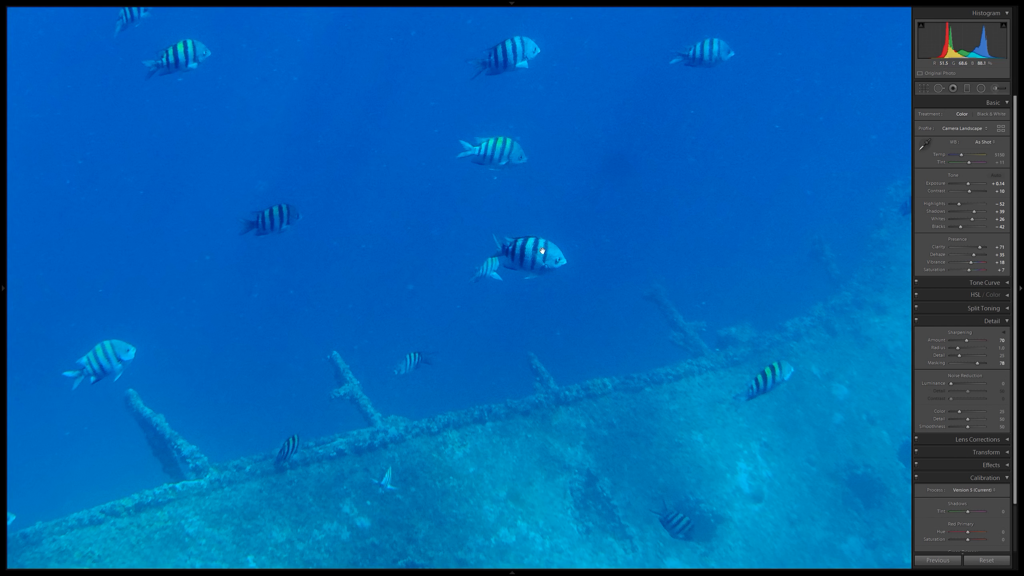
pyautogui.click(536, 155)
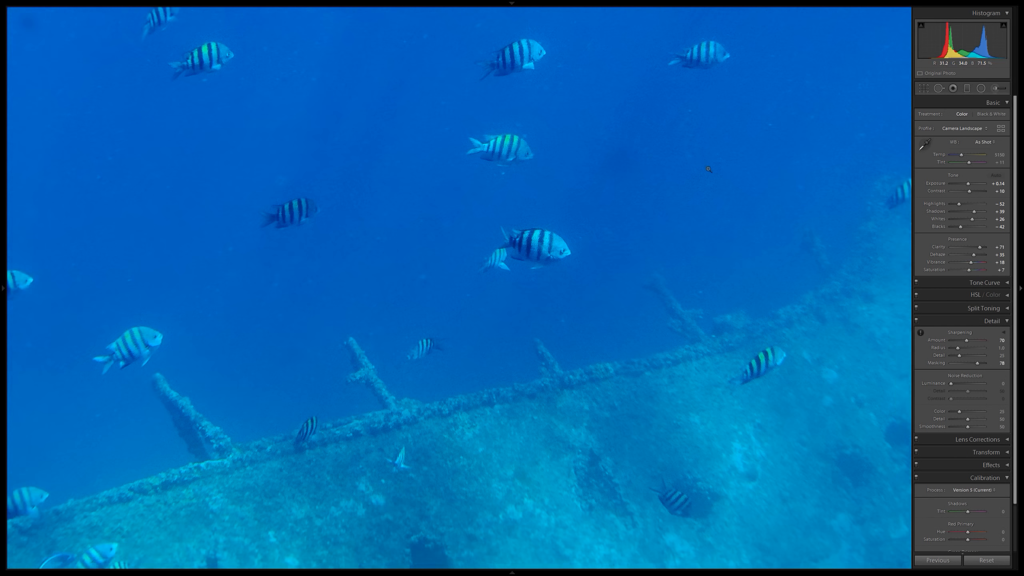
pyautogui.click(536, 155)
pyautogui.moveTo(434, 126); pyautogui.dragTo(381, 233)
pyautogui.moveTo(876, 309); pyautogui.dragTo(634, 270)
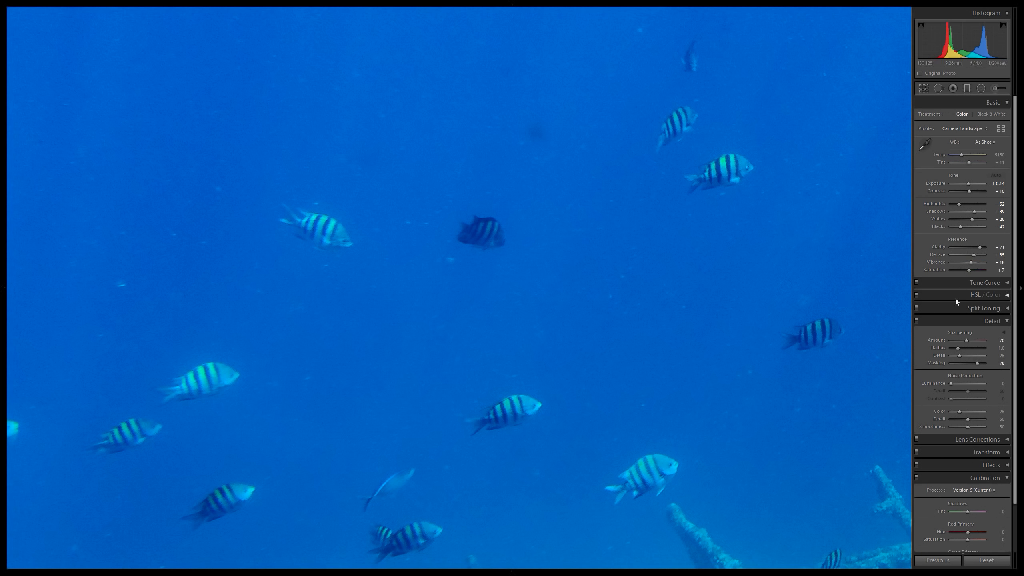
pyautogui.click(689, 304)
pyautogui.click(686, 277)
pyautogui.moveTo(663, 197); pyautogui.dragTo(752, 329)
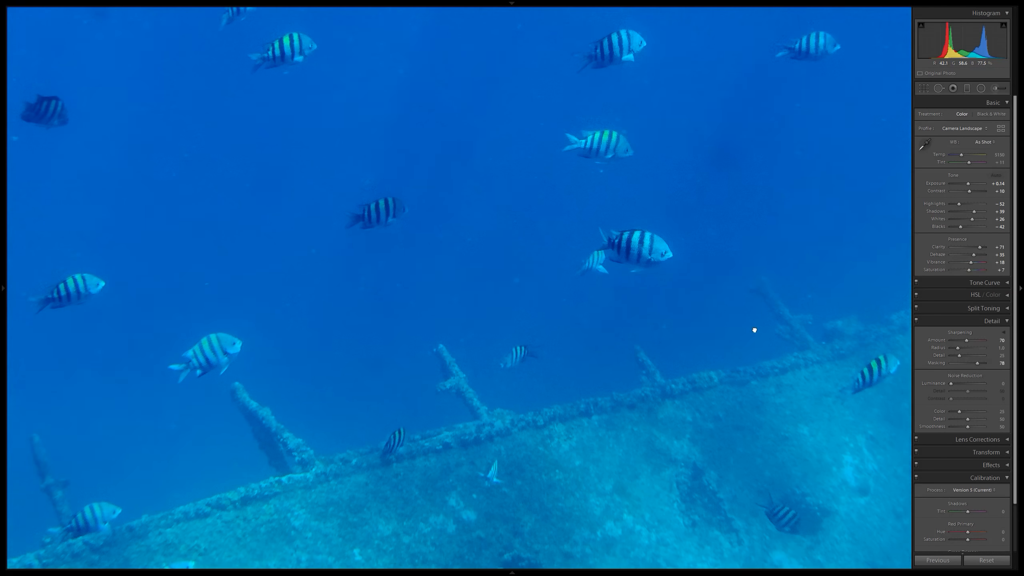
# Try luminance noise reduction at 30, check the fish and water at close zoom, and undo it.
pyautogui.click(1003, 383)
pyautogui.write('30')
pyautogui.press('Return')
pyautogui.moveTo(716, 233); pyautogui.dragTo(637, 243)
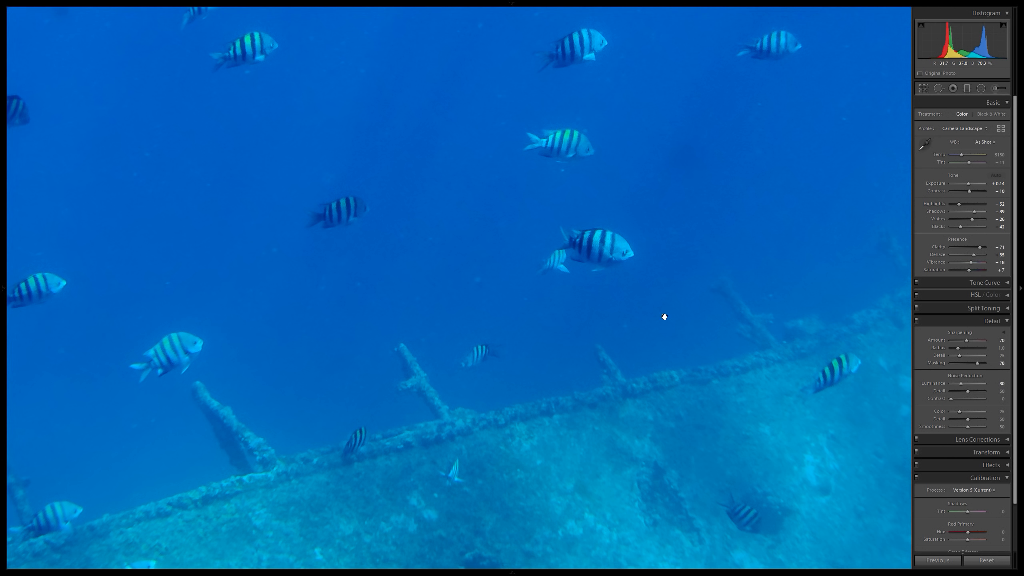
pyautogui.hotkey('ctrl', 'z')
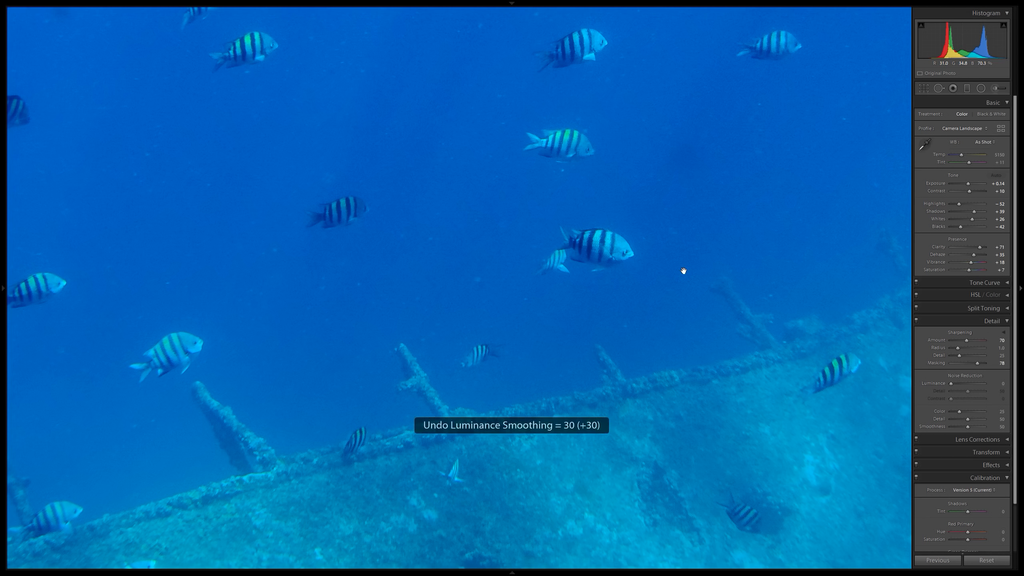
# Compare the photo with and without luminance noise reduction of 30, checking the fish and blue water at close zoom.
pyautogui.hotkey('ctrl', 'y')
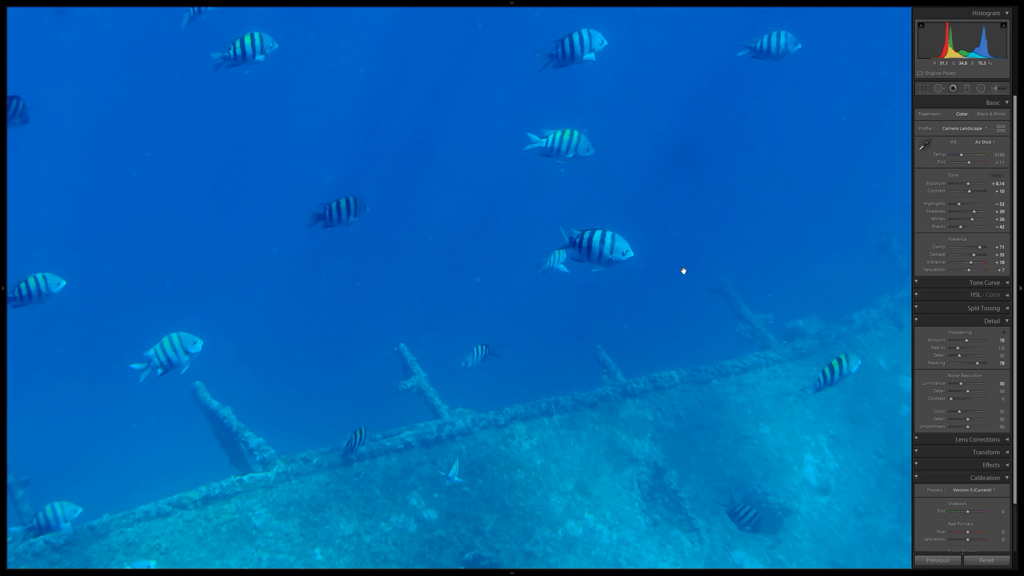
pyautogui.hotkey('ctrl', 'z')
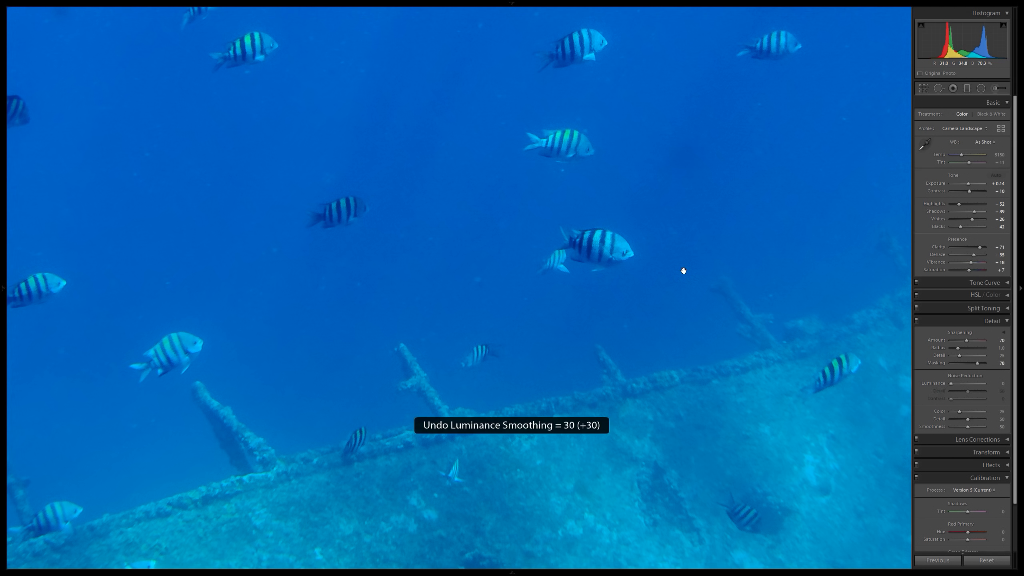
pyautogui.hotkey('ctrl', 'y')
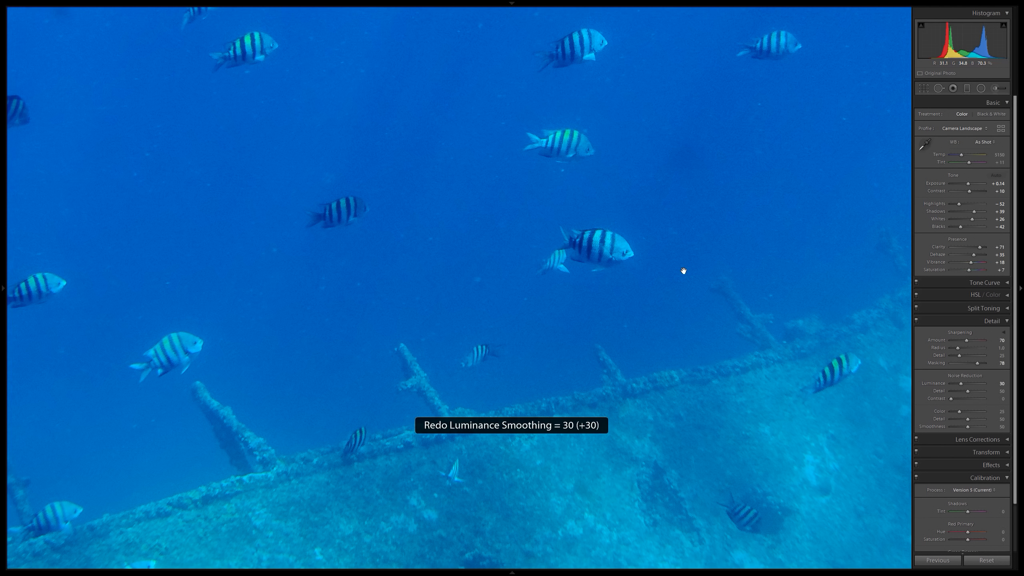
pyautogui.click(712, 371)
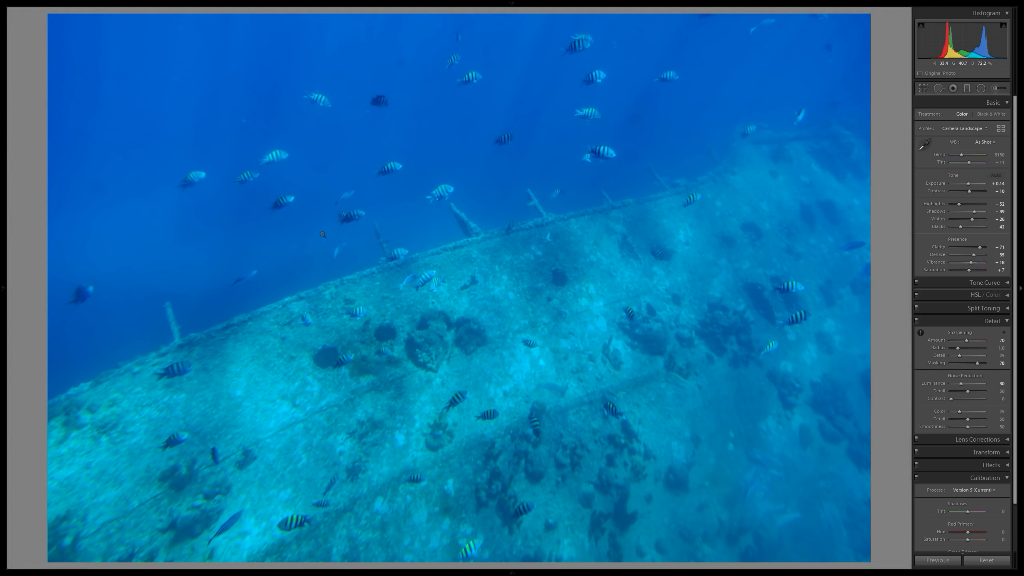
pyautogui.click(293, 155)
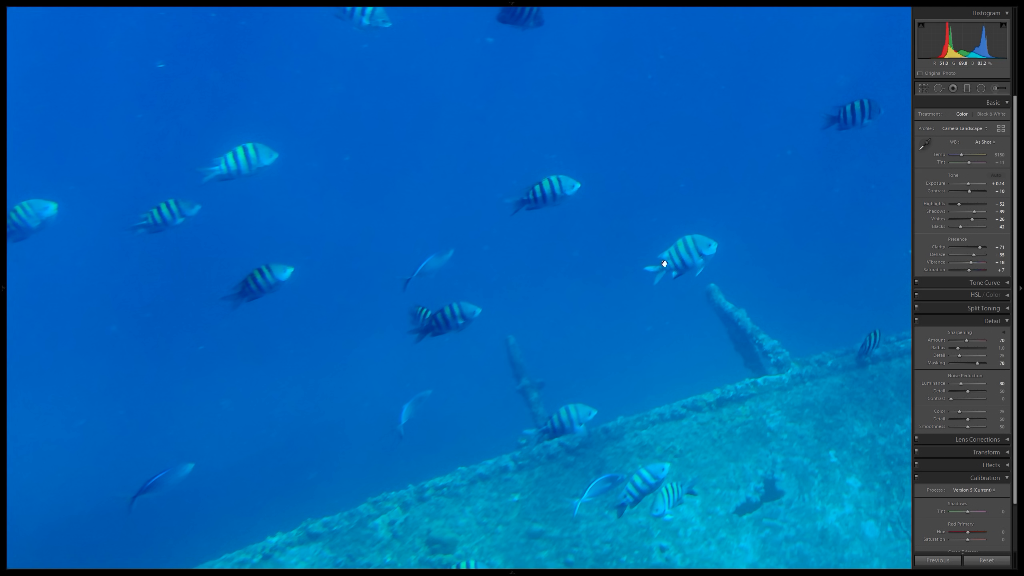
# Set the luminance noise reduction to 20 and return to the full view of the photo.
pyautogui.click(1002, 384)
pyautogui.write('20')
pyautogui.press('Return')
pyautogui.click(696, 145)
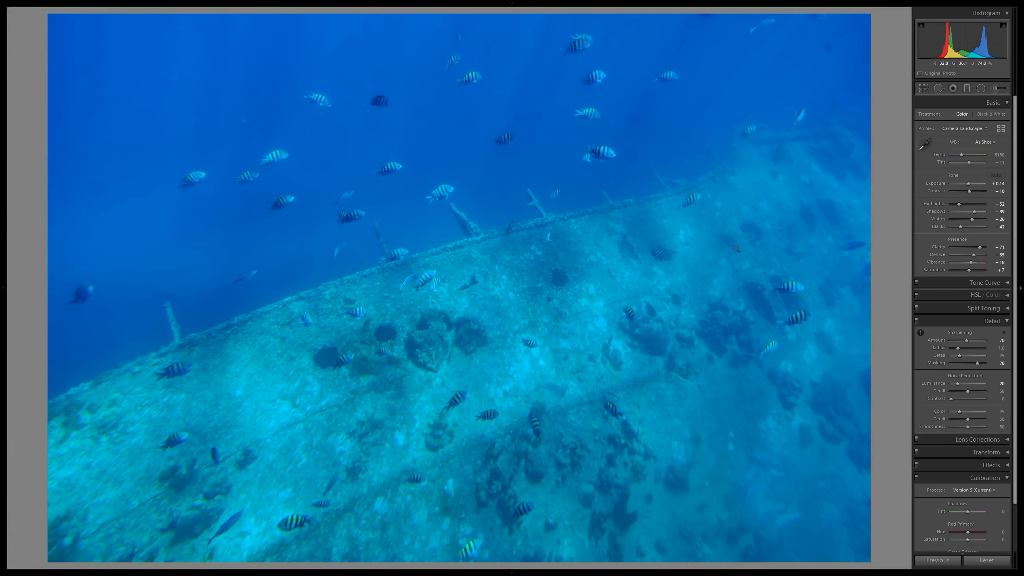
# Inspect the noise and detail in the fish, the open water and the wreck's encrusted surface at close zoom.
pyautogui.click(577, 128)
pyautogui.moveTo(526, 155); pyautogui.dragTo(462, 229)
pyautogui.moveTo(721, 206); pyautogui.dragTo(633, 244)
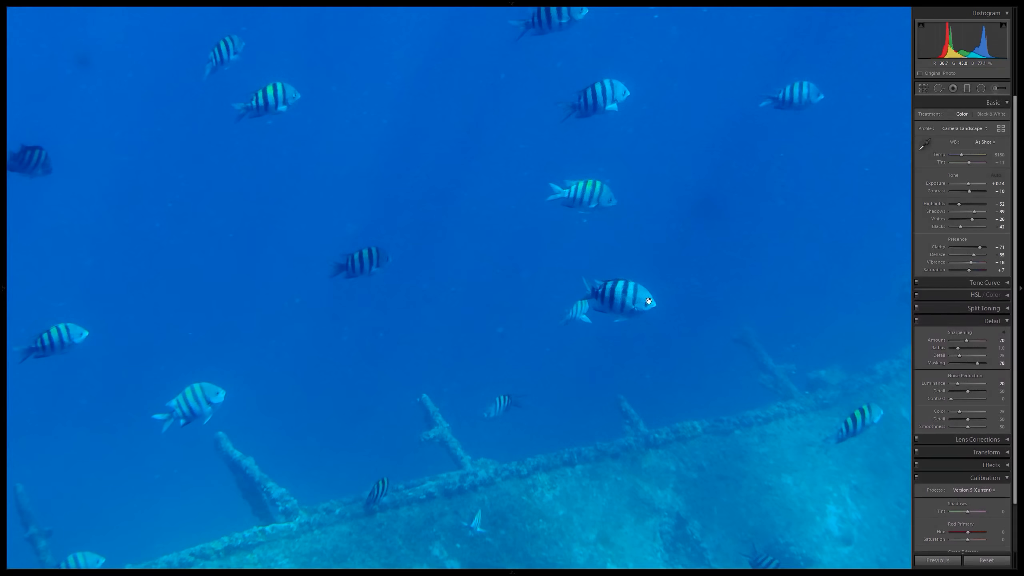
pyautogui.moveTo(320, 220); pyautogui.dragTo(553, 224)
pyautogui.click(663, 266)
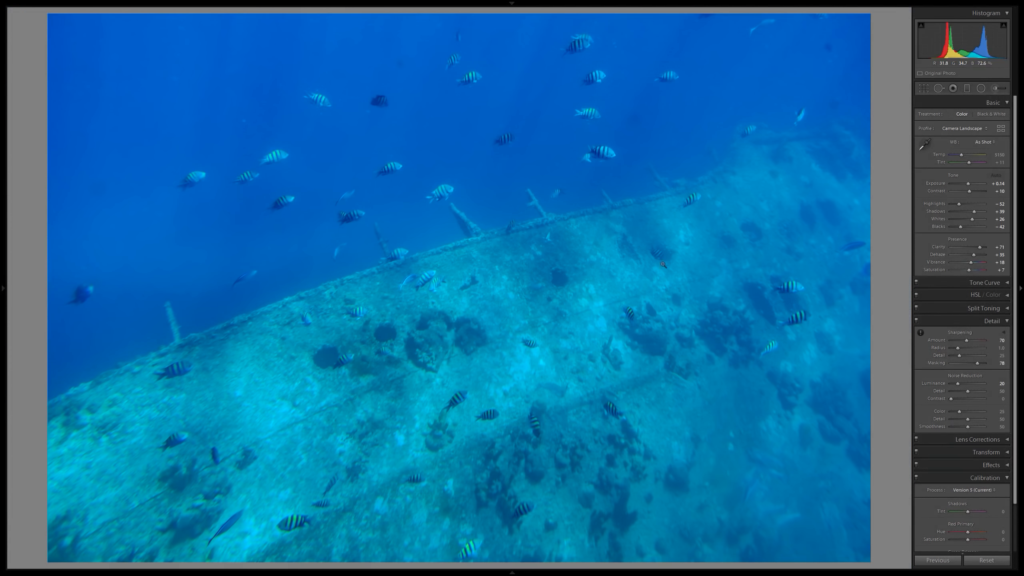
pyautogui.click(644, 446)
pyautogui.moveTo(516, 460); pyautogui.dragTo(602, 299)
pyautogui.moveTo(352, 252); pyautogui.dragTo(554, 243)
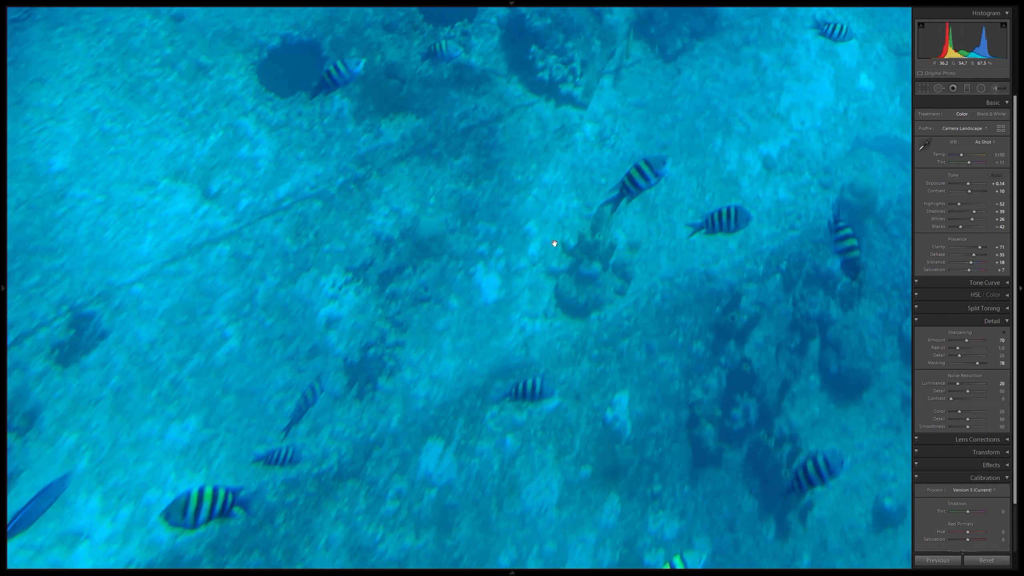
pyautogui.moveTo(576, 153); pyautogui.dragTo(369, 283)
pyautogui.moveTo(526, 232); pyautogui.dragTo(437, 239)
pyautogui.click(587, 213)
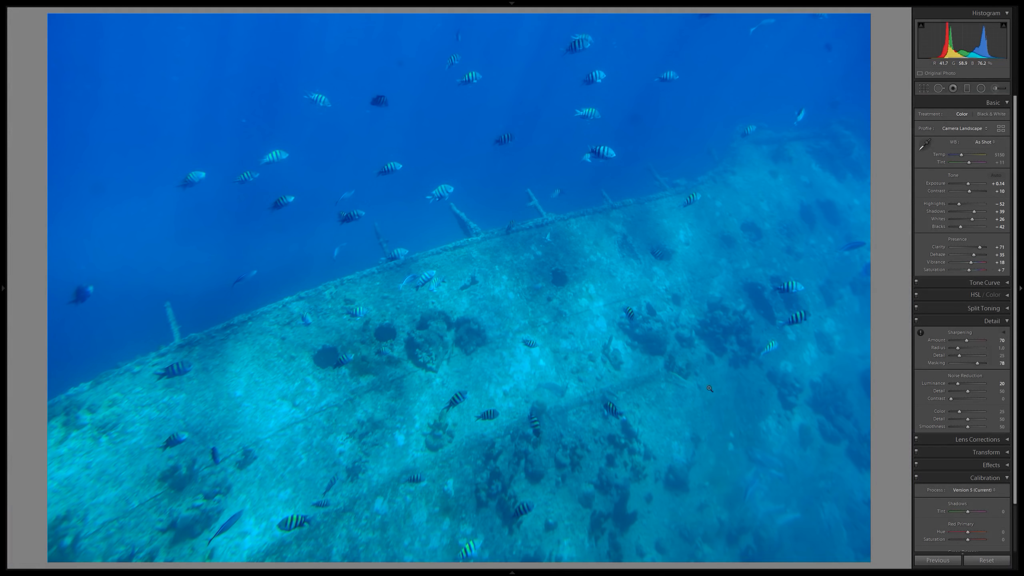
# Warm the white balance temperature to 6200 while comparing the edit with the original photo side by side.
pyautogui.press('y')
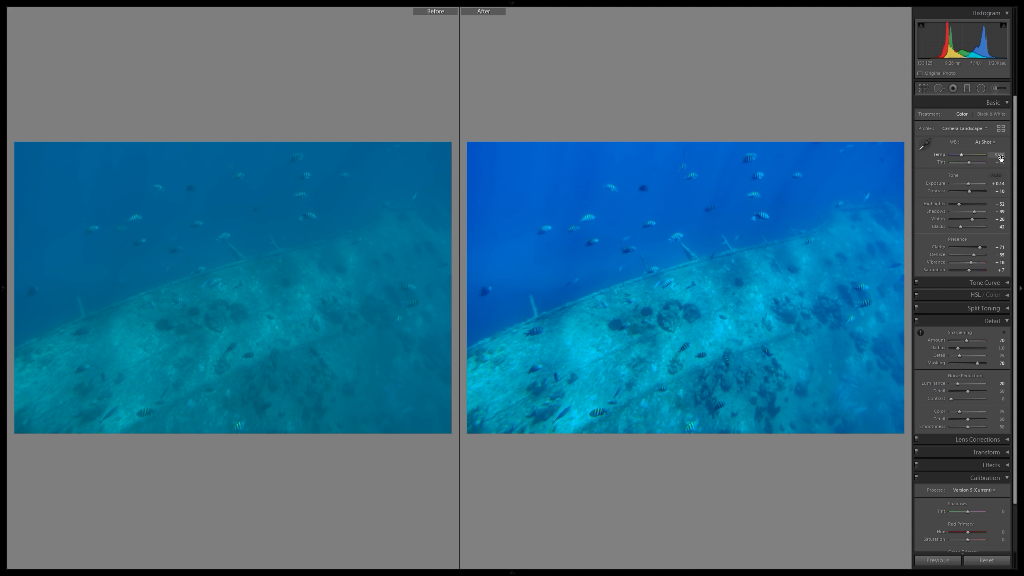
pyautogui.moveTo(1000, 158); pyautogui.dragTo(1003, 157)
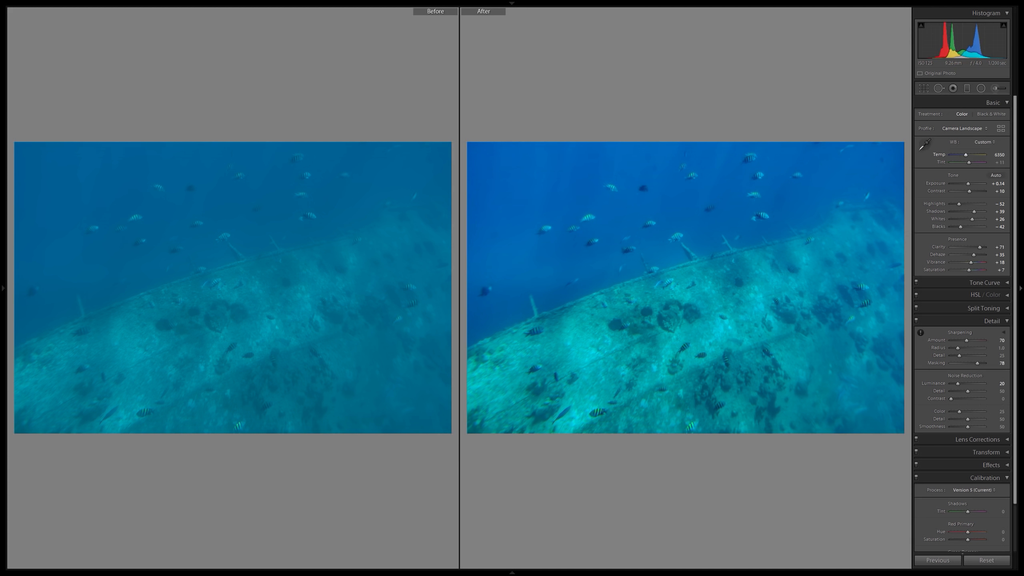
pyautogui.click(745, 243)
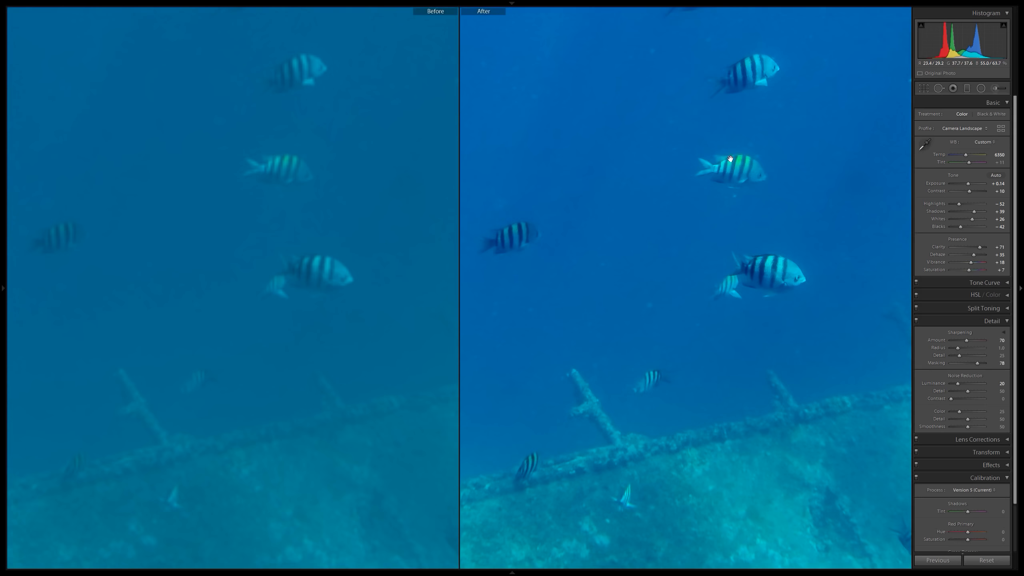
pyautogui.moveTo(730, 159); pyautogui.dragTo(698, 261)
pyautogui.click(699, 262)
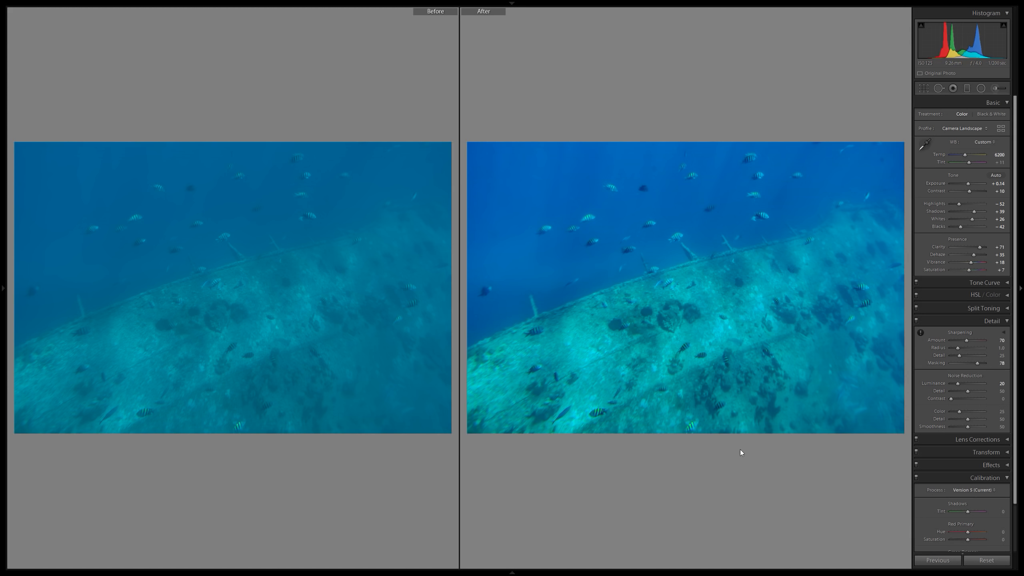
pyautogui.press('y')
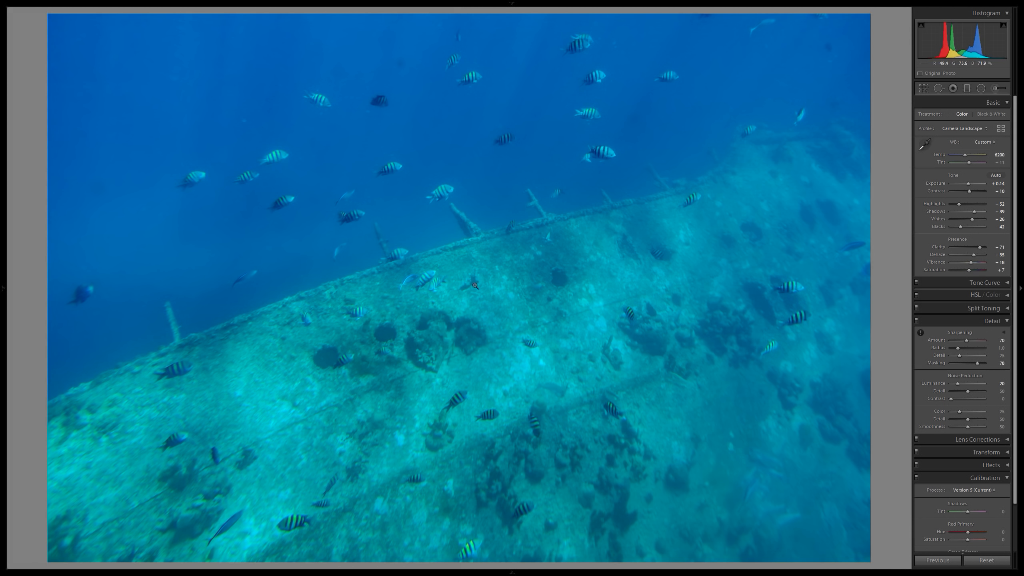
pyautogui.press('y')
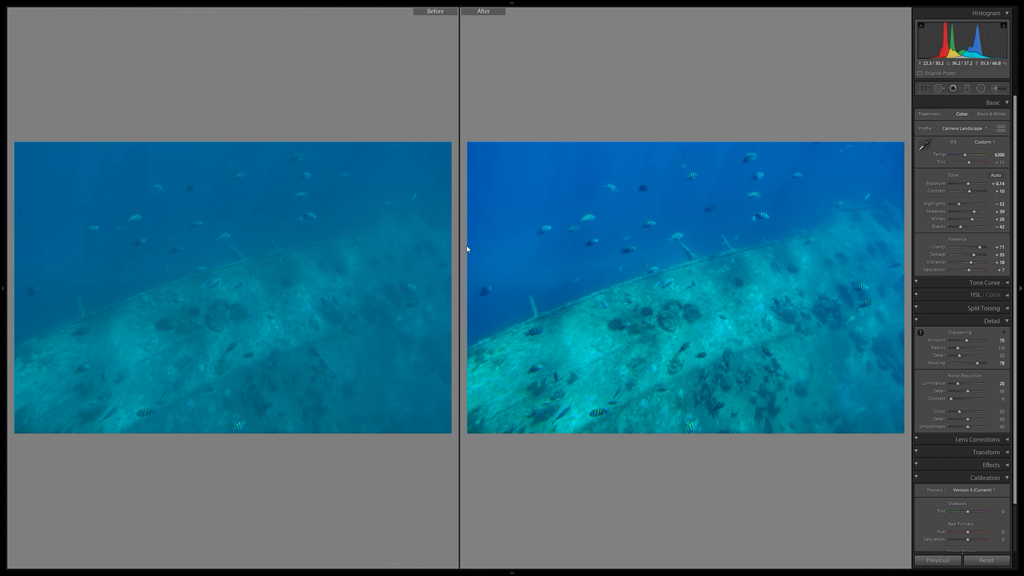
# Apply the Vignetting - Light preset and check the result against the original at close zoom.
pyautogui.moveTo(4, 142)
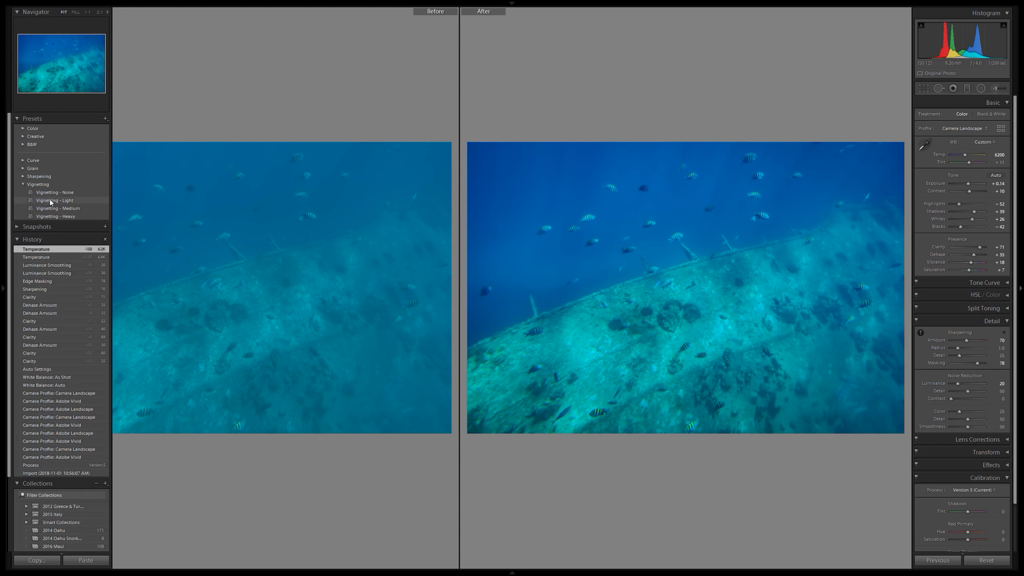
pyautogui.click(55, 202)
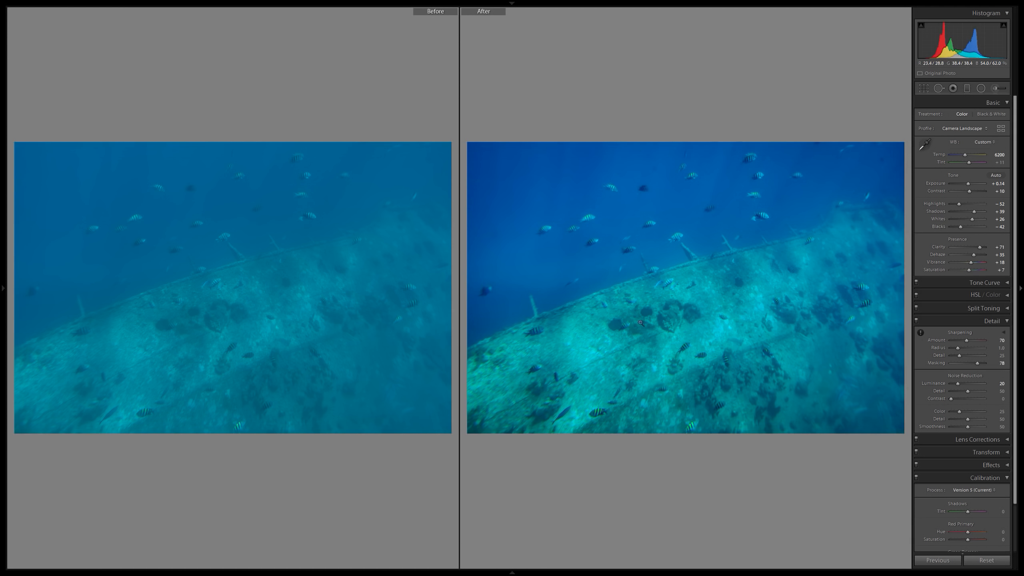
pyautogui.click(808, 403)
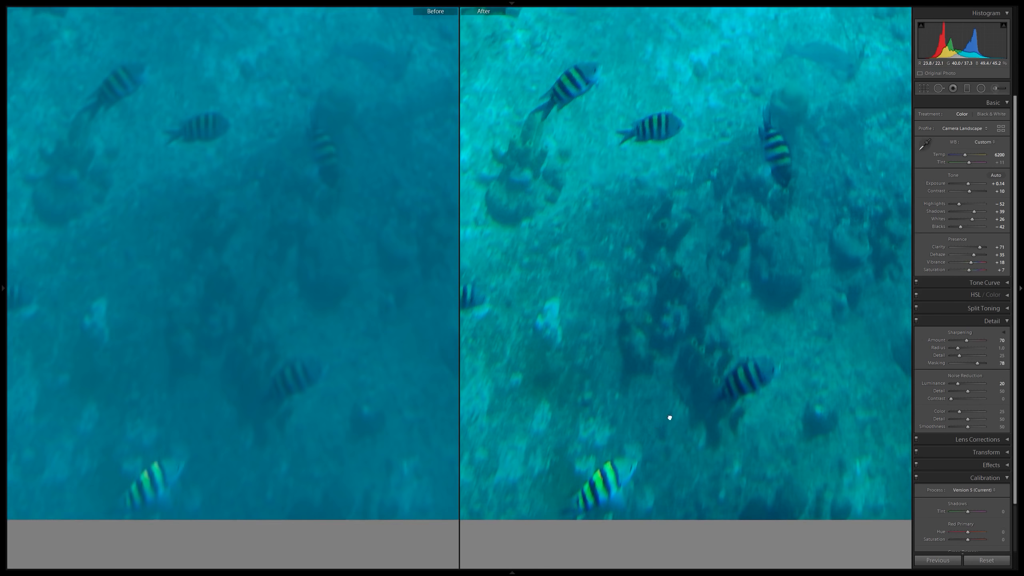
pyautogui.moveTo(667, 419); pyautogui.dragTo(715, 452)
pyautogui.click(685, 252)
pyautogui.press('y')
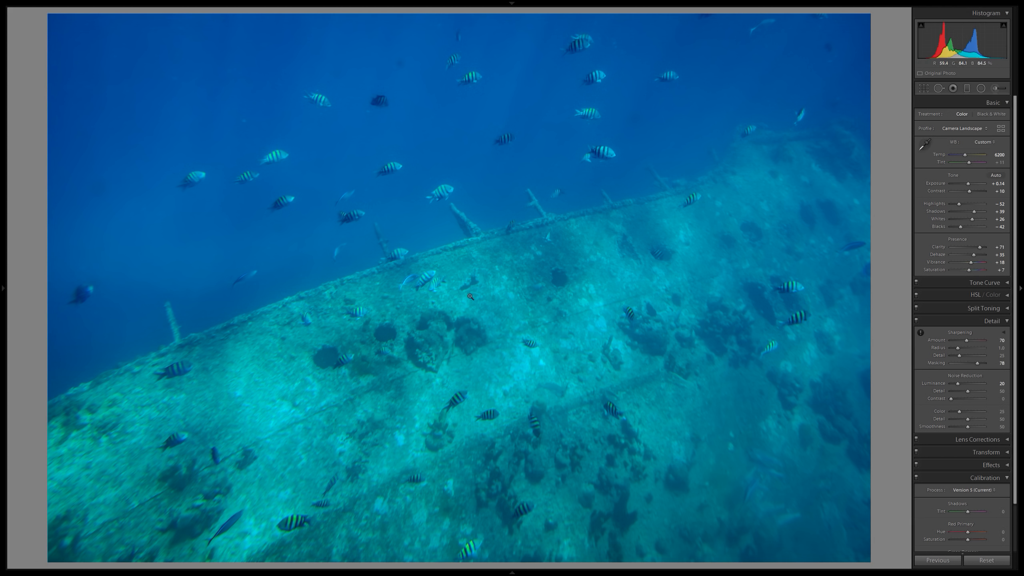
# Review the finished edit at close zoom and against the original, and move on to the next photo.
pyautogui.click(802, 320)
pyautogui.moveTo(474, 304); pyautogui.dragTo(825, 305)
pyautogui.moveTo(394, 314); pyautogui.dragTo(798, 313)
pyautogui.moveTo(529, 321); pyautogui.dragTo(685, 332)
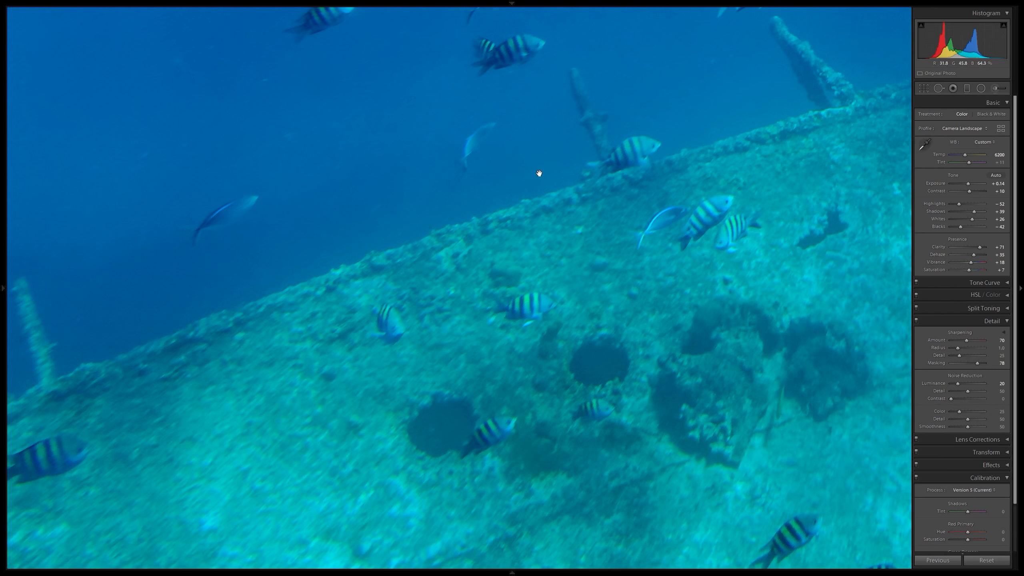
pyautogui.click(402, 229)
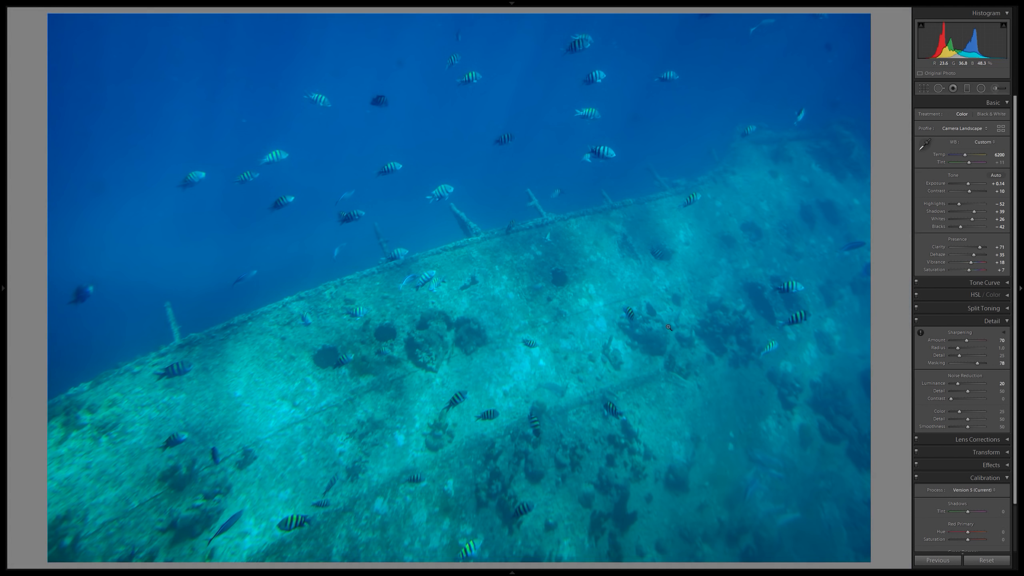
pyautogui.press('y')
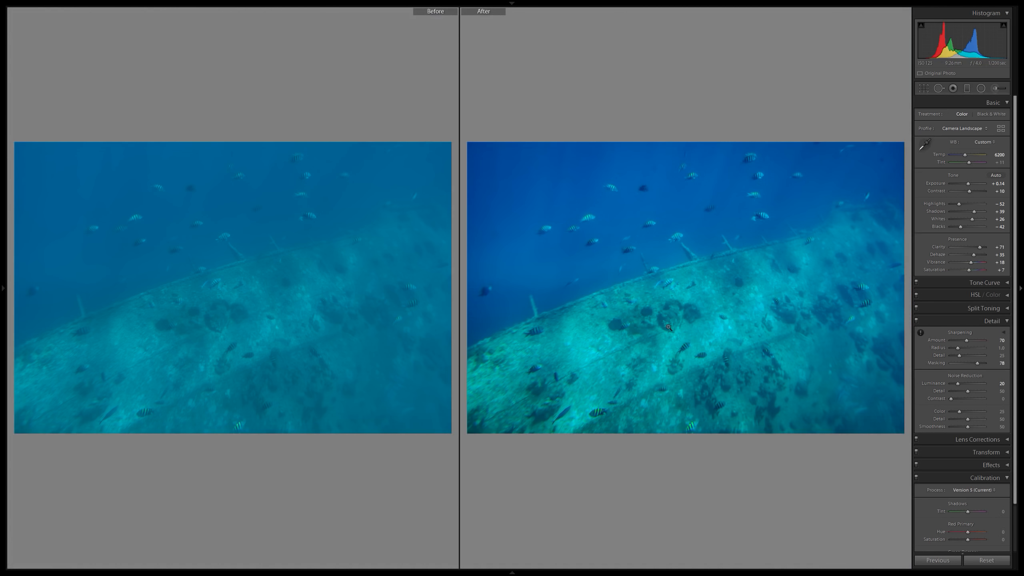
pyautogui.press('y')
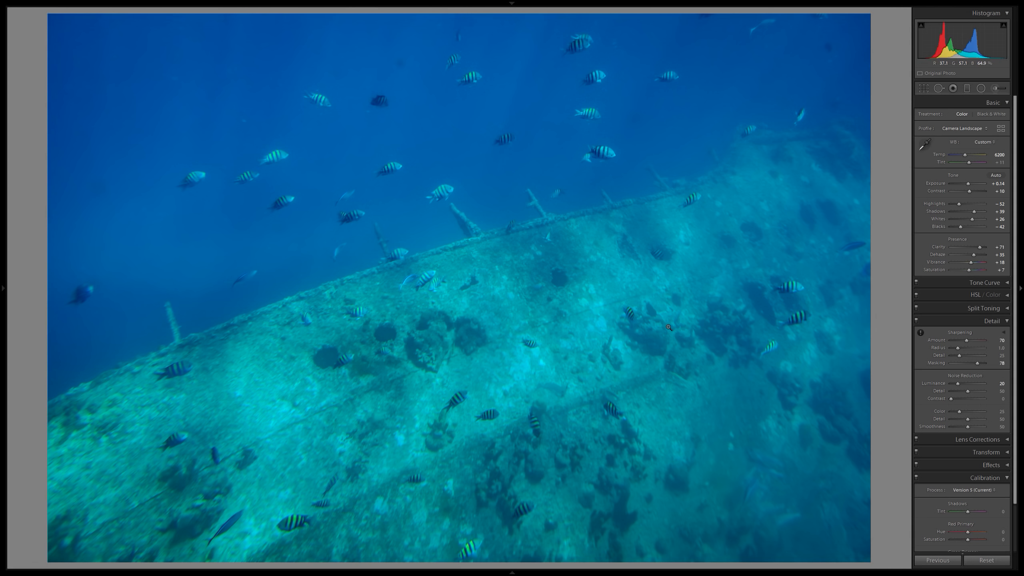
pyautogui.press('Right')
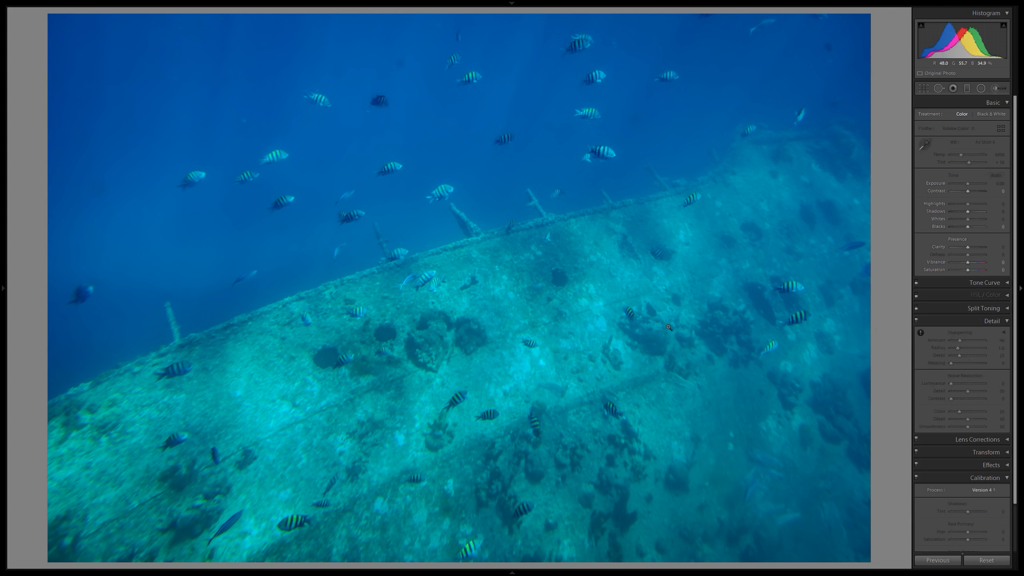
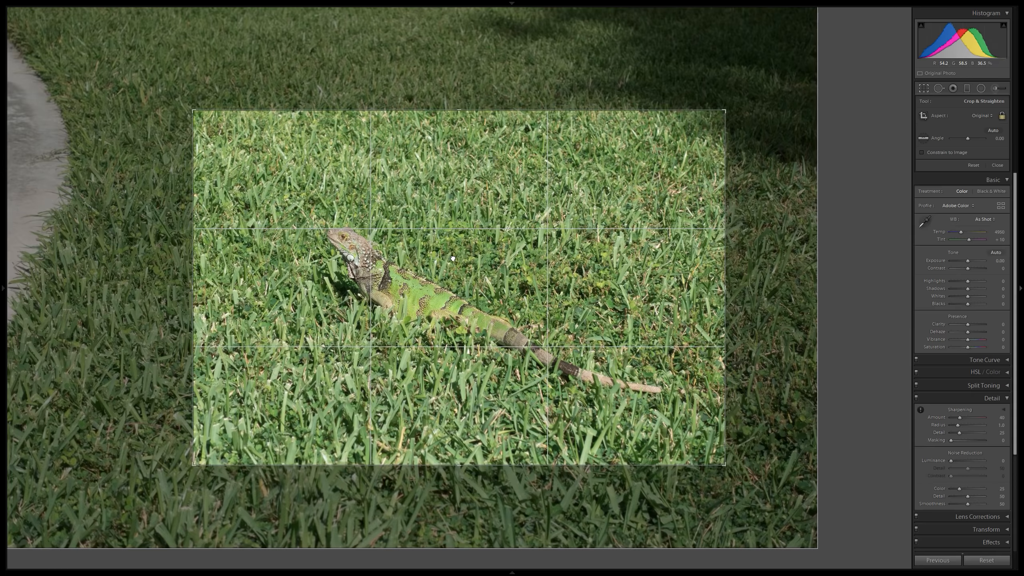
# Reposition the crop frame over the iguana and apply the crop.
pyautogui.moveTo(453, 258); pyautogui.dragTo(465, 269)
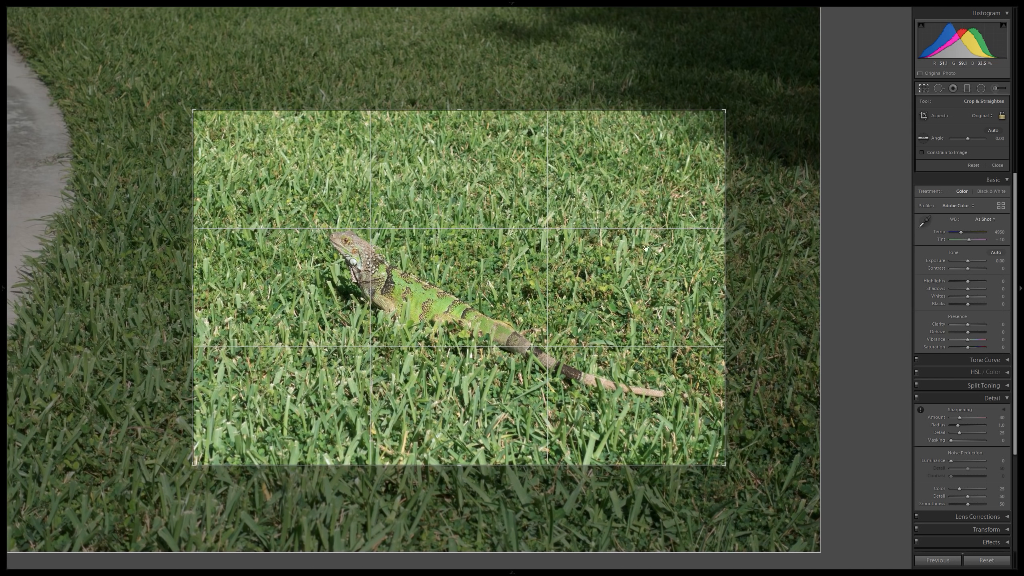
pyautogui.click(922, 91)
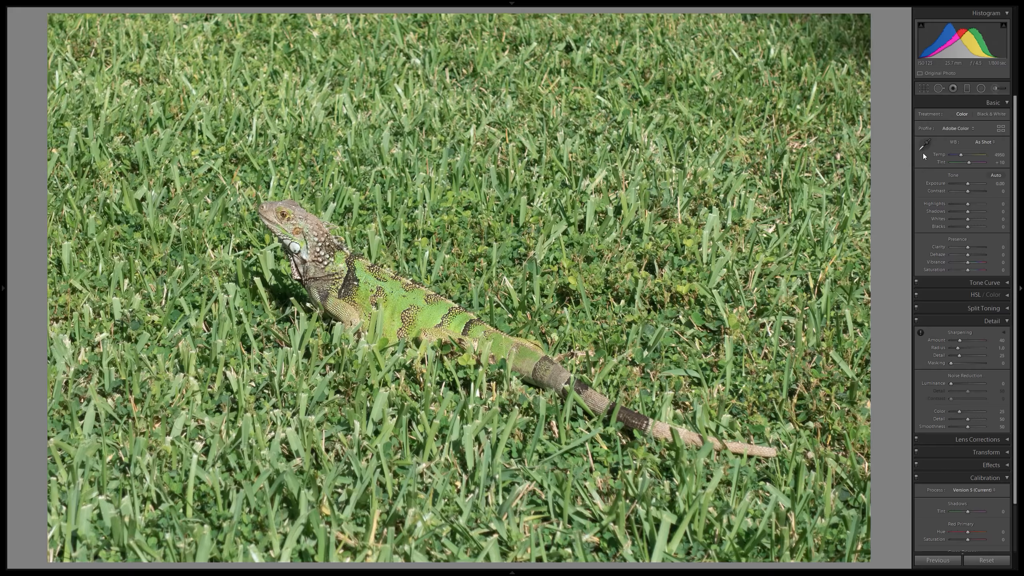
# Set the photo's profile to Adobe Vivid and check the iguana at close zoom.
pyautogui.click(969, 128)
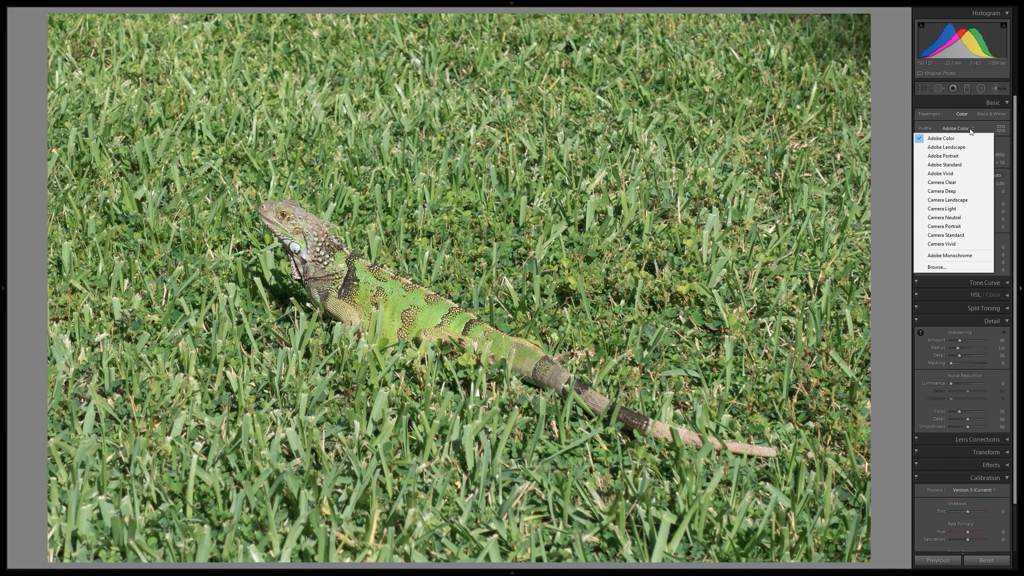
pyautogui.click(949, 174)
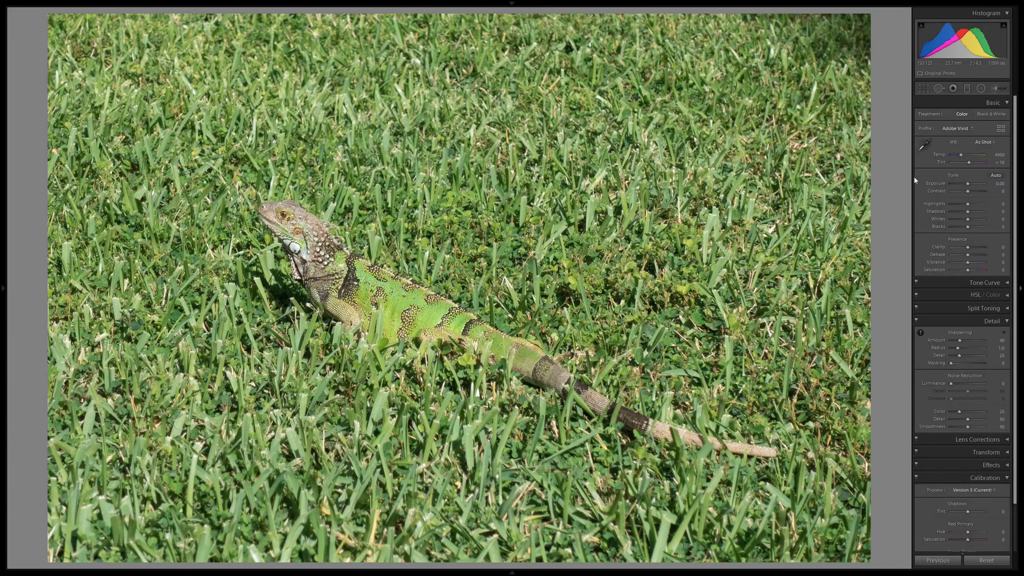
pyautogui.click(407, 301)
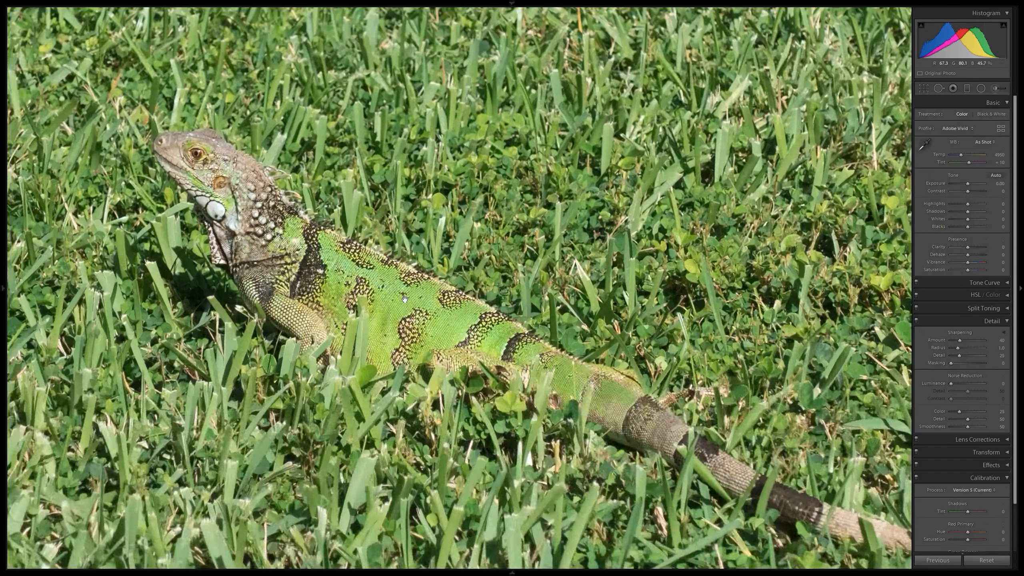
pyautogui.click(425, 305)
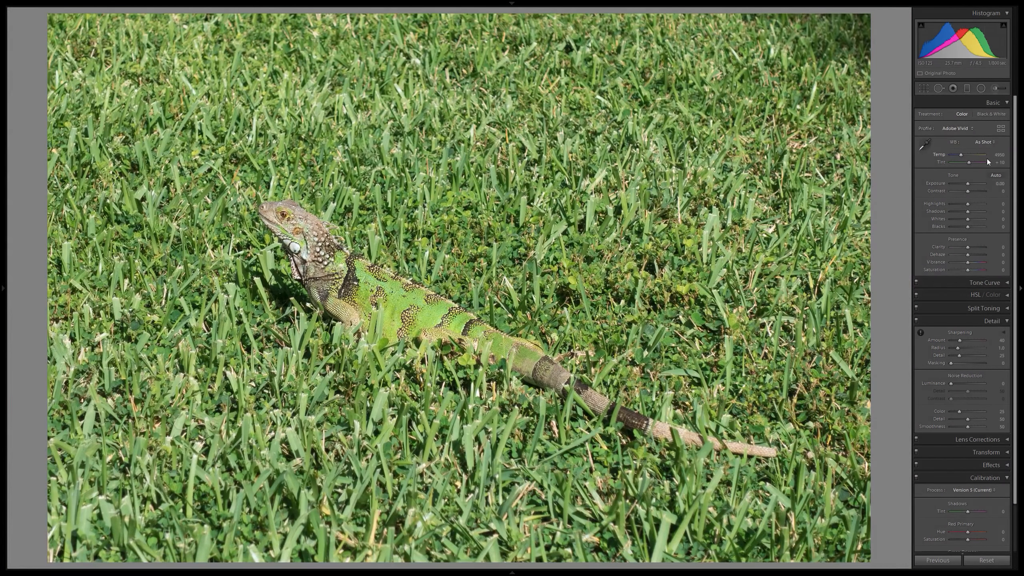
# Try the Daylight white balance preset on the iguana photo and undo it.
pyautogui.click(993, 143)
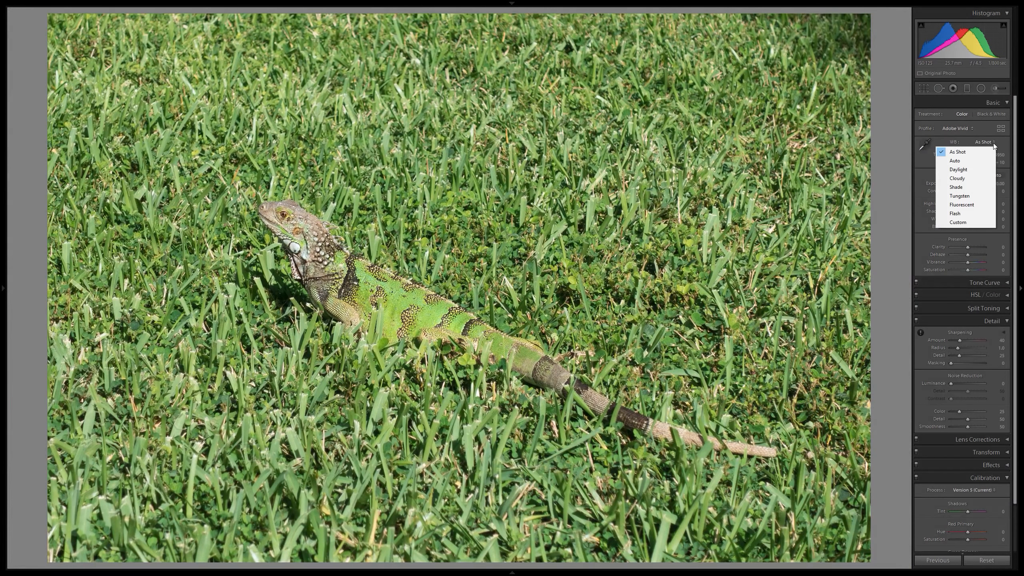
pyautogui.click(966, 171)
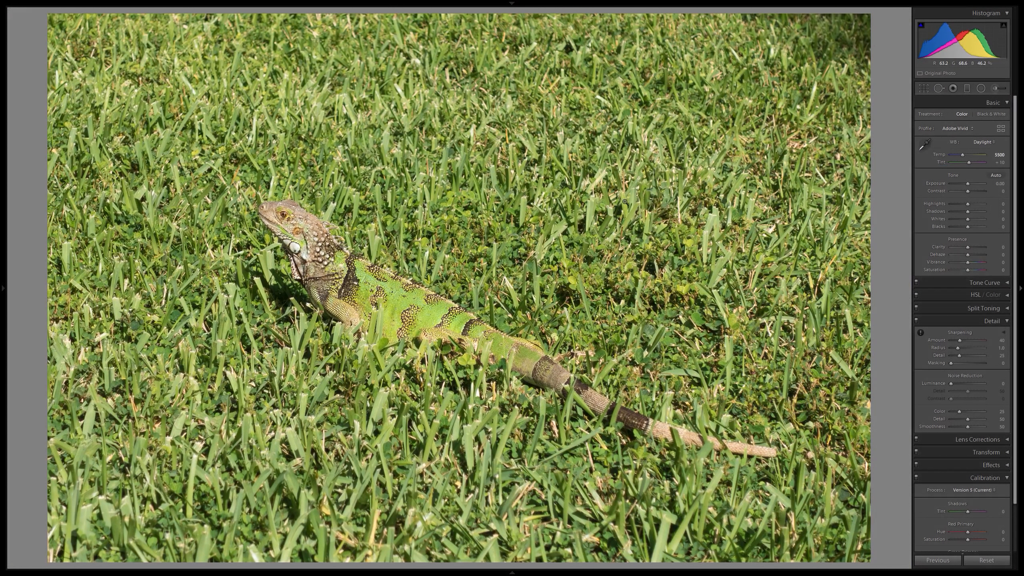
pyautogui.hotkey('ctrl', 'z')
# Apply automatic tone adjustments to the iguana photo and compare the result side by side with the original.
pyautogui.click(996, 178)
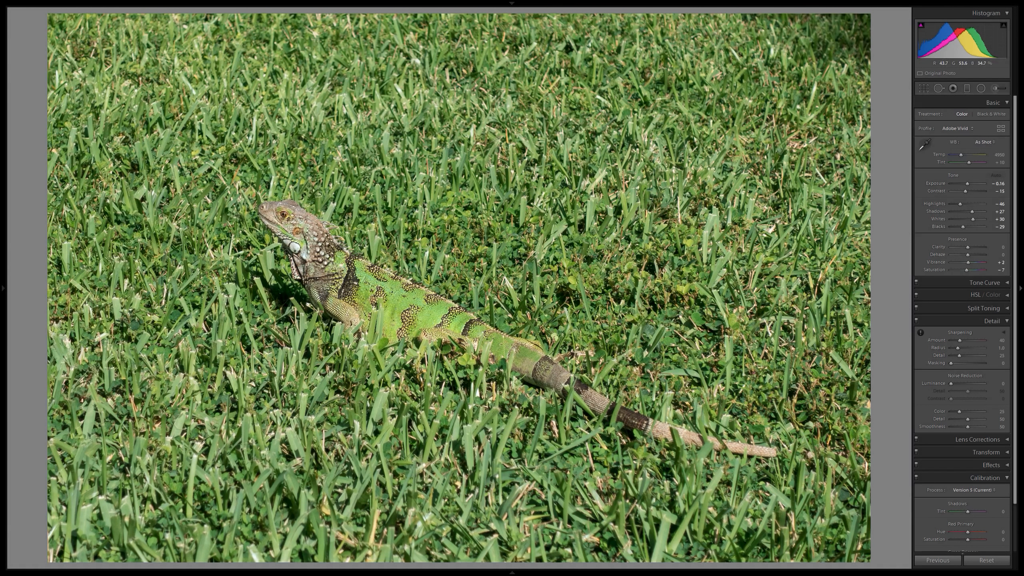
pyautogui.press('y')
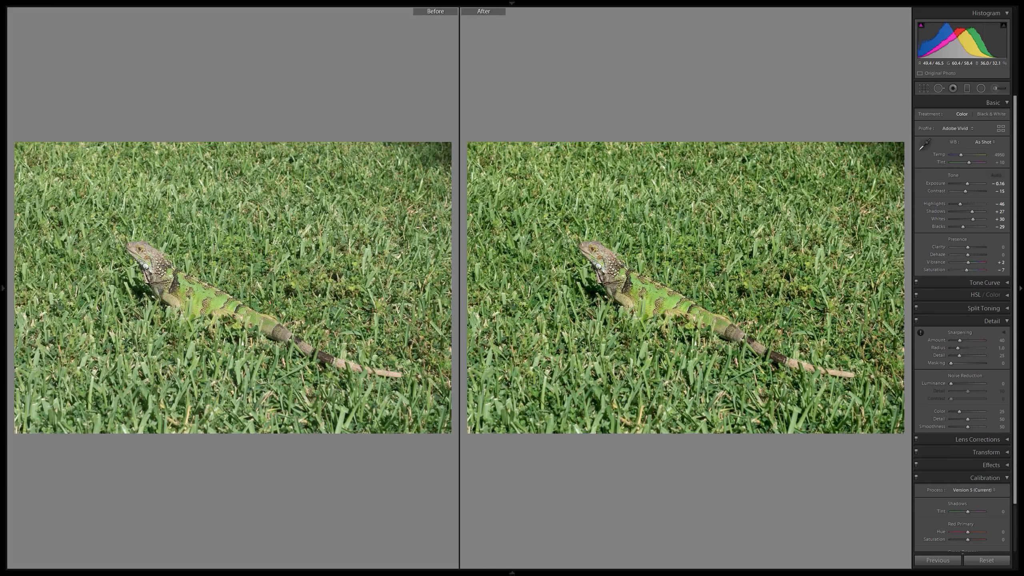
pyautogui.press('y')
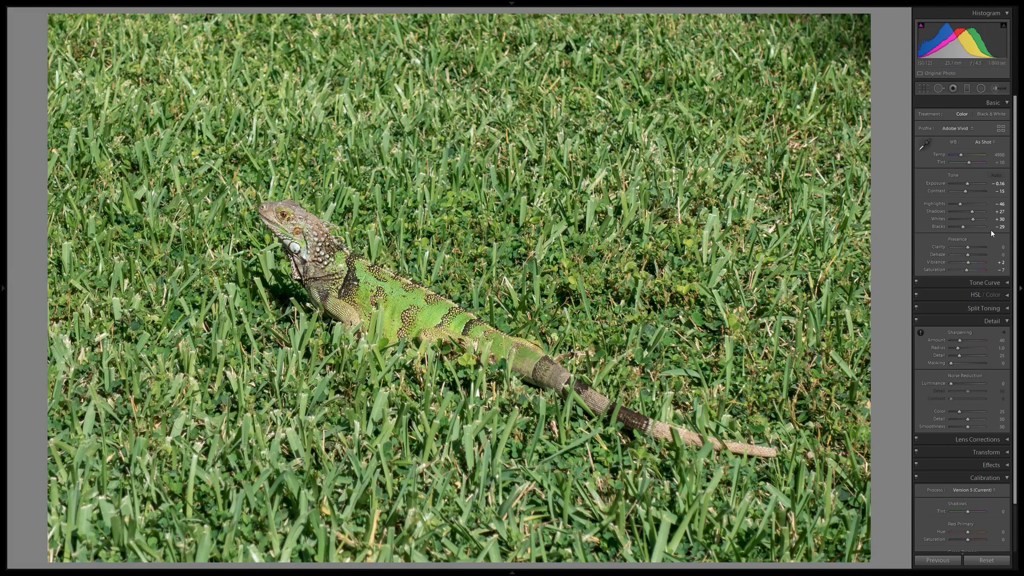
# Set Clarity to +15 and check the iguana's texture at close zoom.
pyautogui.click(1004, 248)
pyautogui.write('15')
pyautogui.press('Return')
pyautogui.click(428, 260)
pyautogui.moveTo(429, 260); pyautogui.dragTo(340, 260)
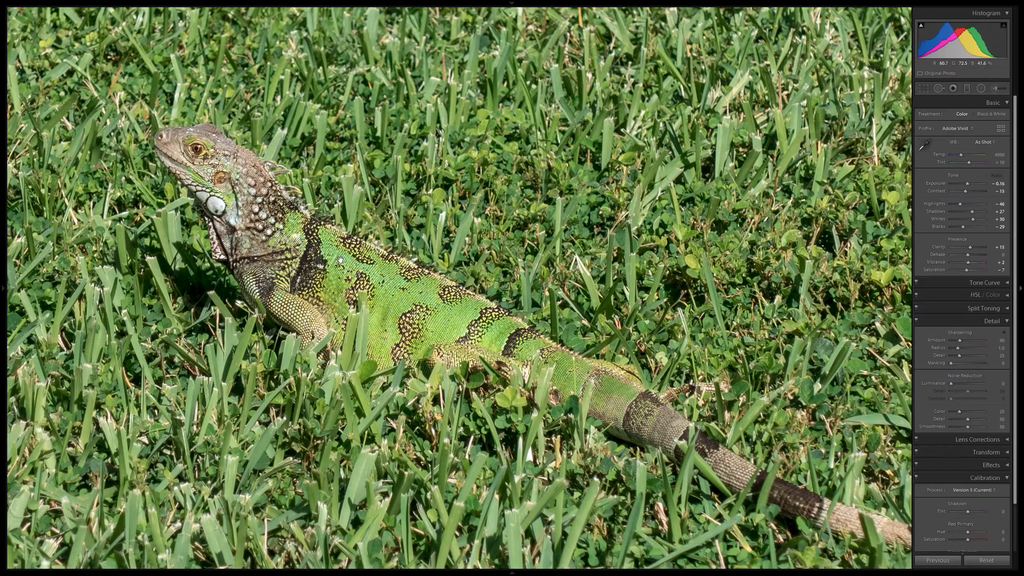
pyautogui.click(313, 260)
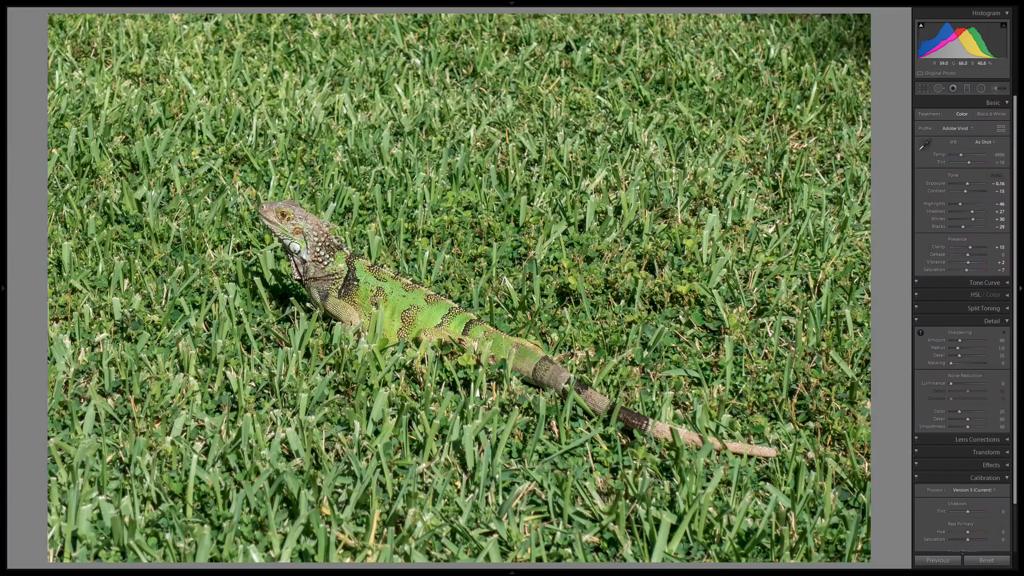
# Set Vibrance to +15 and zoom in on the iguana to check the color.
pyautogui.hotkey('shift', 'Tab')
pyautogui.write('15')
pyautogui.press('Return')
pyautogui.click(646, 355)
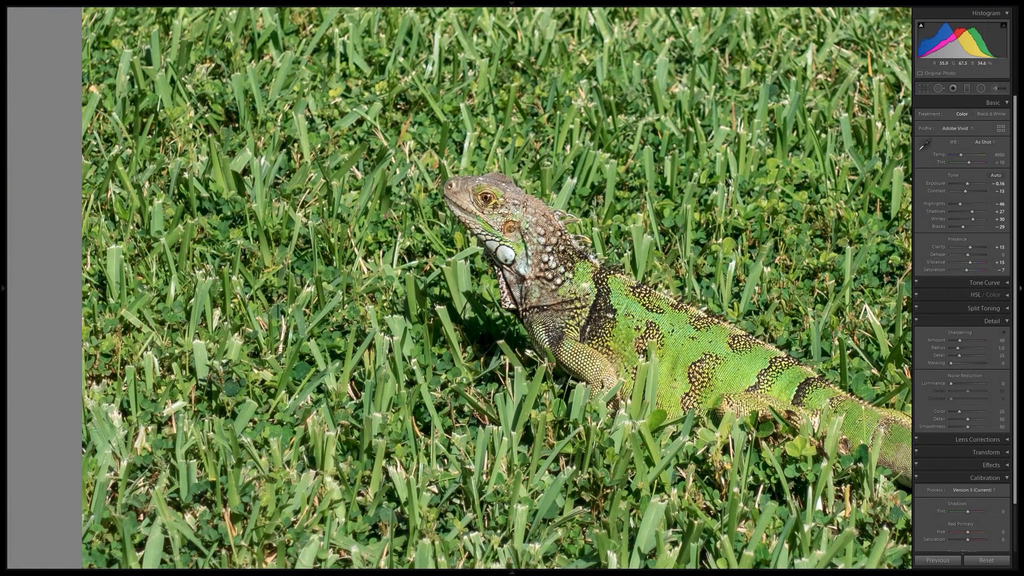
# Set the sharpening amount to 50 and check the iguana's head and body at close zoom.
pyautogui.click(996, 341)
pyautogui.write('50')
pyautogui.press('Return')
pyautogui.click(505, 248)
pyautogui.click(386, 294)
pyautogui.moveTo(446, 277); pyautogui.dragTo(581, 296)
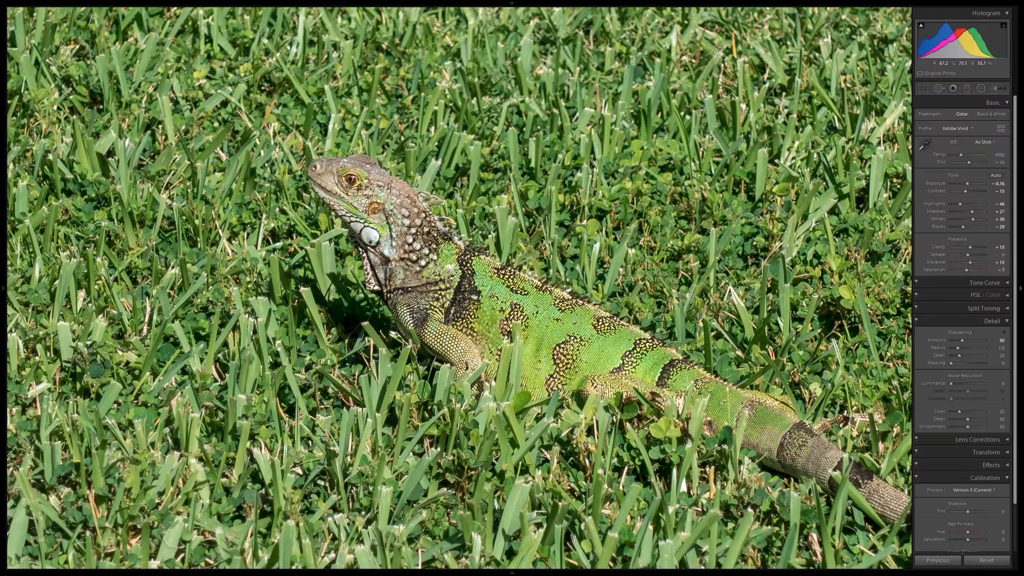
pyautogui.click(687, 295)
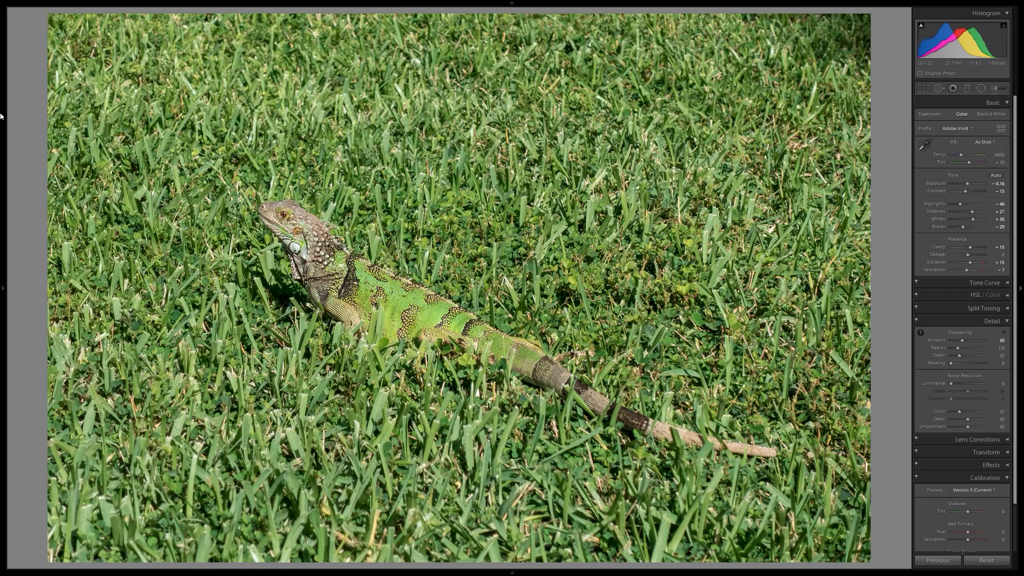
# Apply a vignetting preset to darken the edges of the grass and compare the result with the original.
pyautogui.moveTo(2, 116)
pyautogui.click(56, 216)
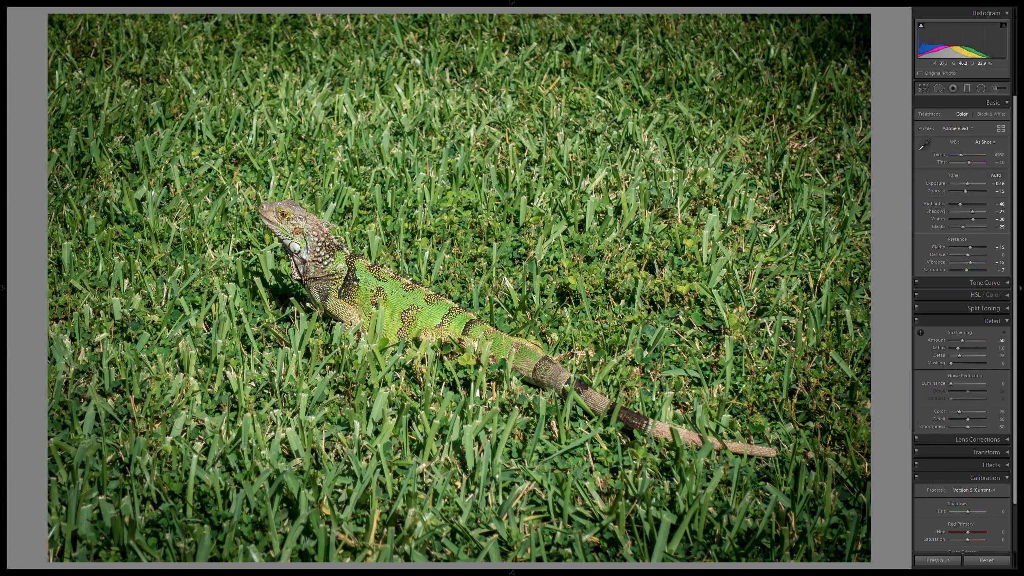
pyautogui.press('y')
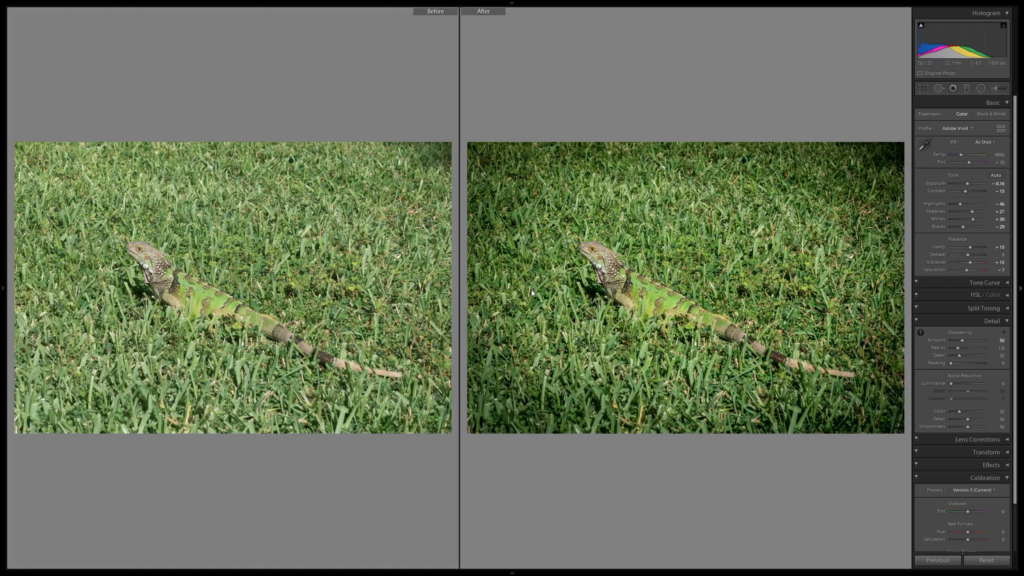
pyautogui.press('y')
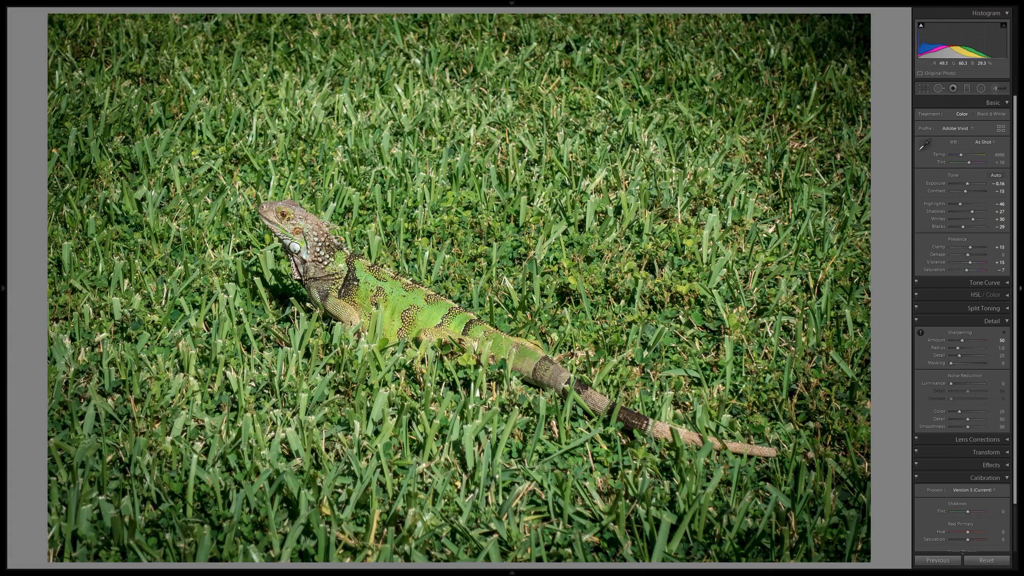
# Tighten the crop around the iguana, reposition it in the frame and compare the result with the original.
pyautogui.click(924, 89)
pyautogui.moveTo(509, 286)
pyautogui.mouseDown()
pyautogui.moveTo(518, 290)
pyautogui.moveTo(508, 289)
pyautogui.mouseUp()
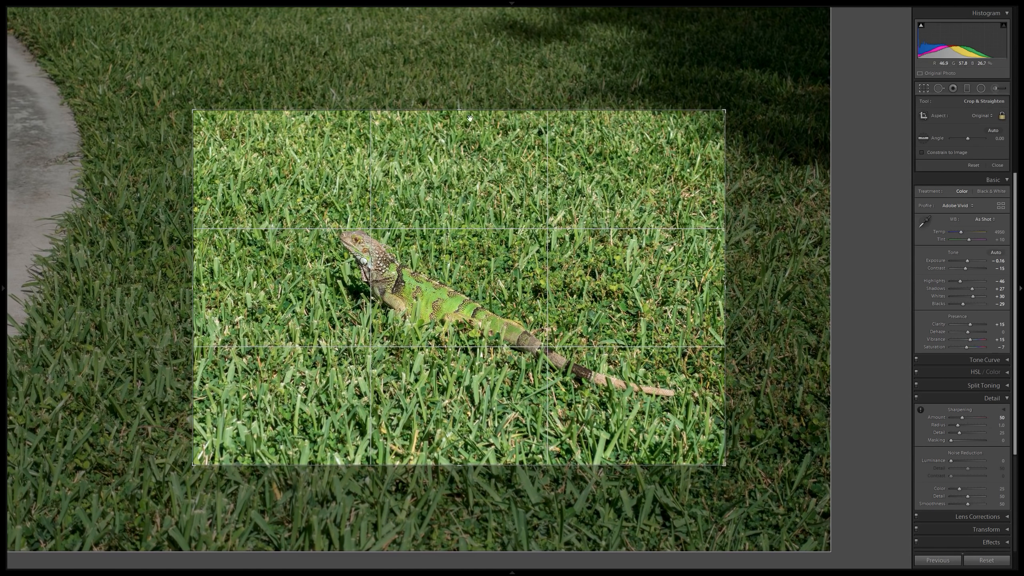
pyautogui.moveTo(461, 109); pyautogui.dragTo(461, 120)
pyautogui.moveTo(455, 455); pyautogui.dragTo(456, 450)
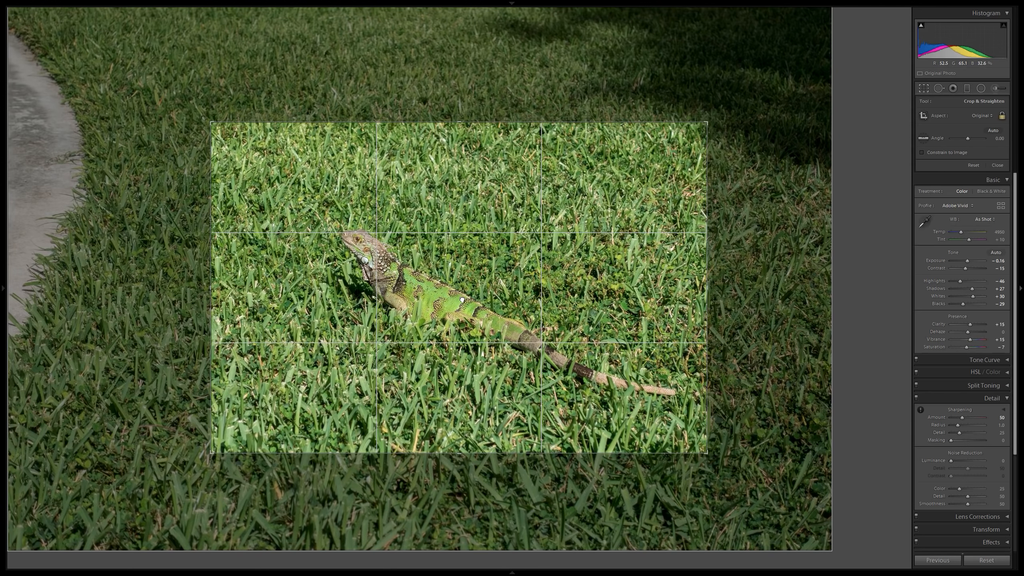
pyautogui.moveTo(462, 300); pyautogui.dragTo(459, 300)
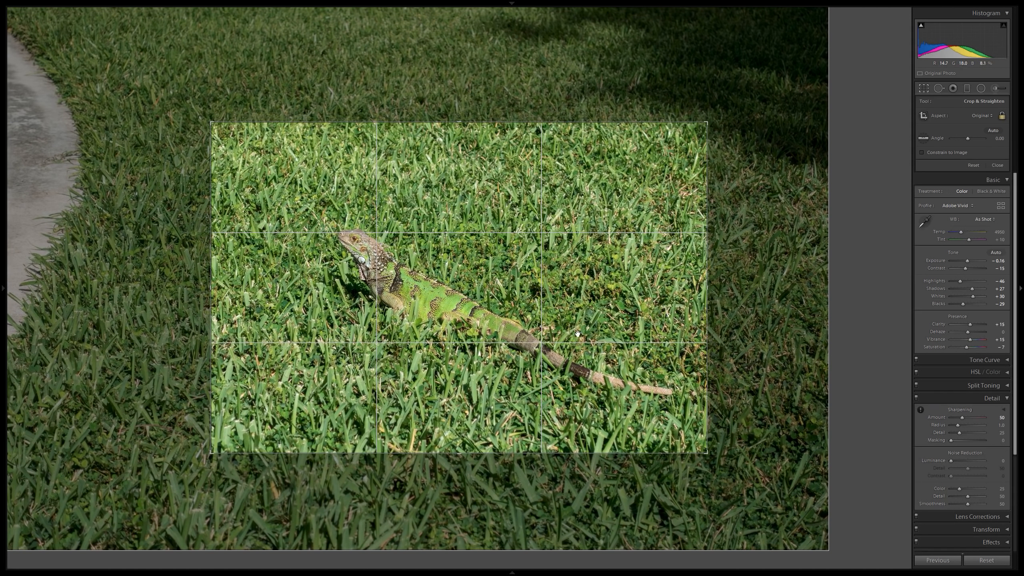
pyautogui.press('y')
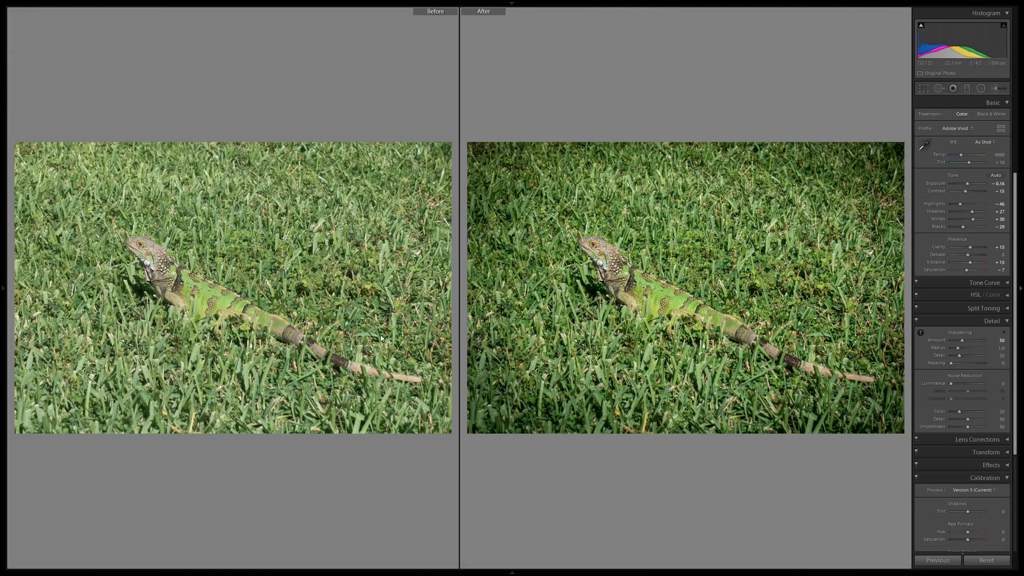
pyautogui.press('y')
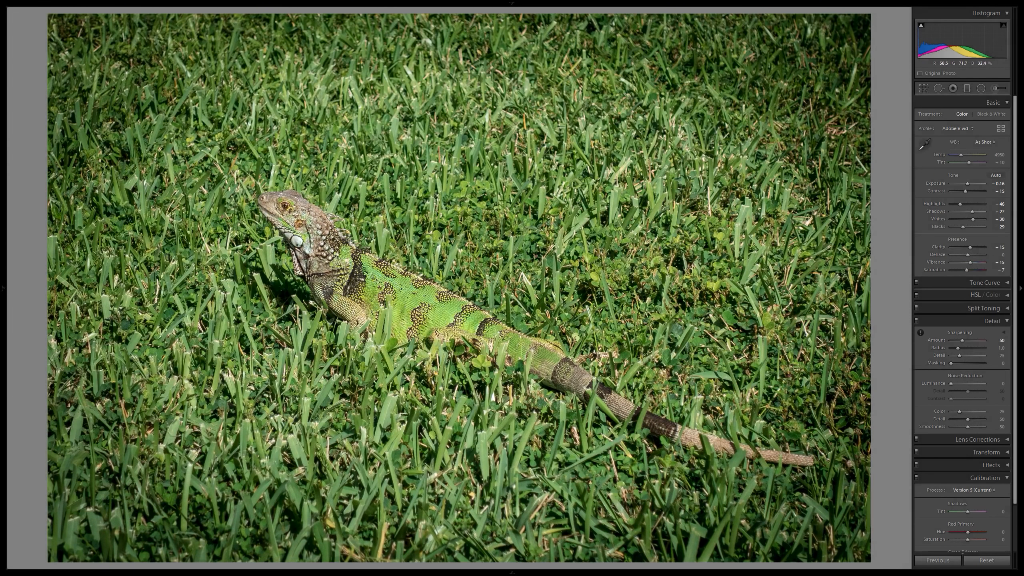
# Examine the iguana's detail at close zoom and set the sharpening amount to 60.
pyautogui.click(295, 220)
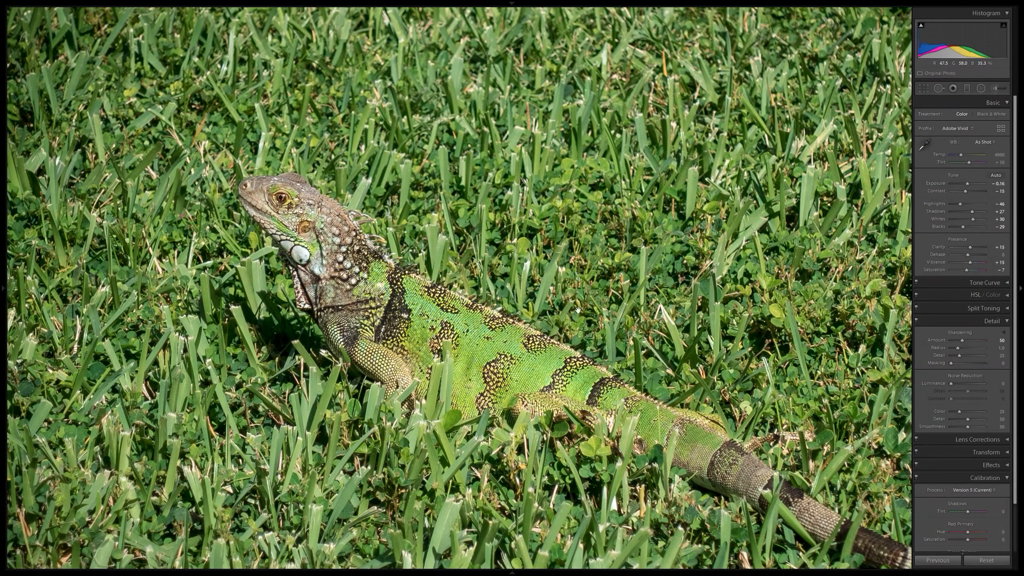
pyautogui.click(615, 299)
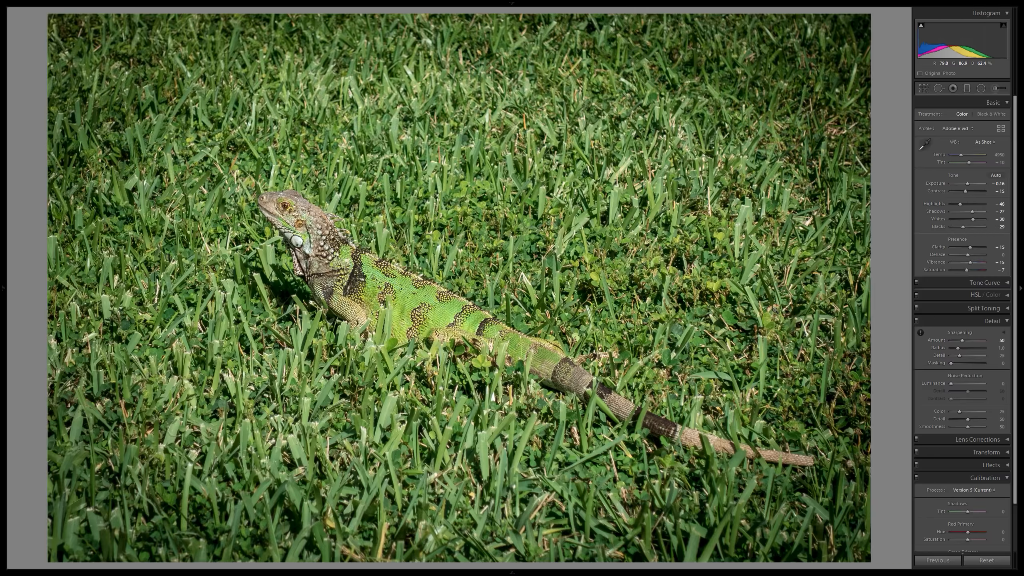
pyautogui.click(457, 321)
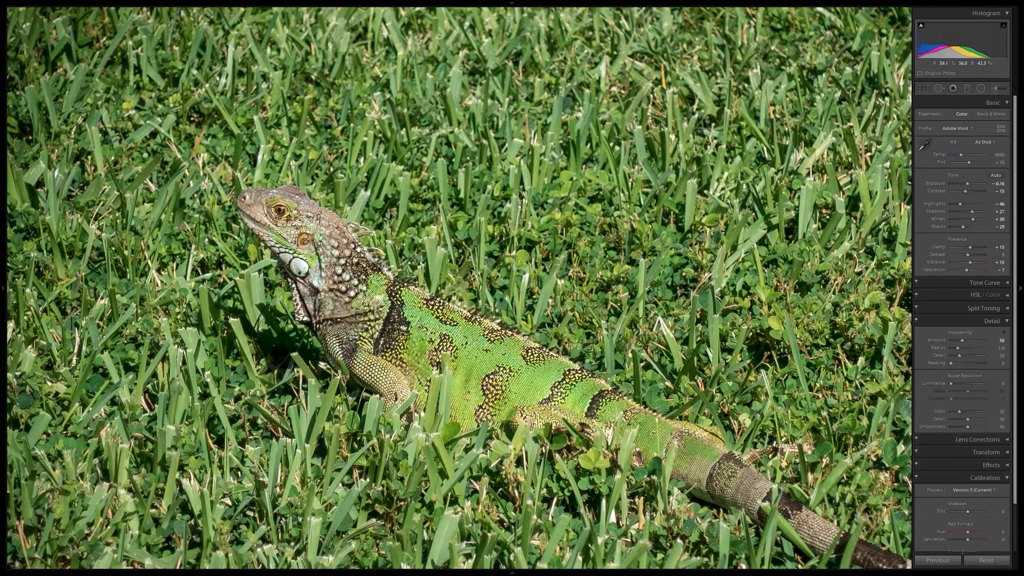
pyautogui.click(495, 328)
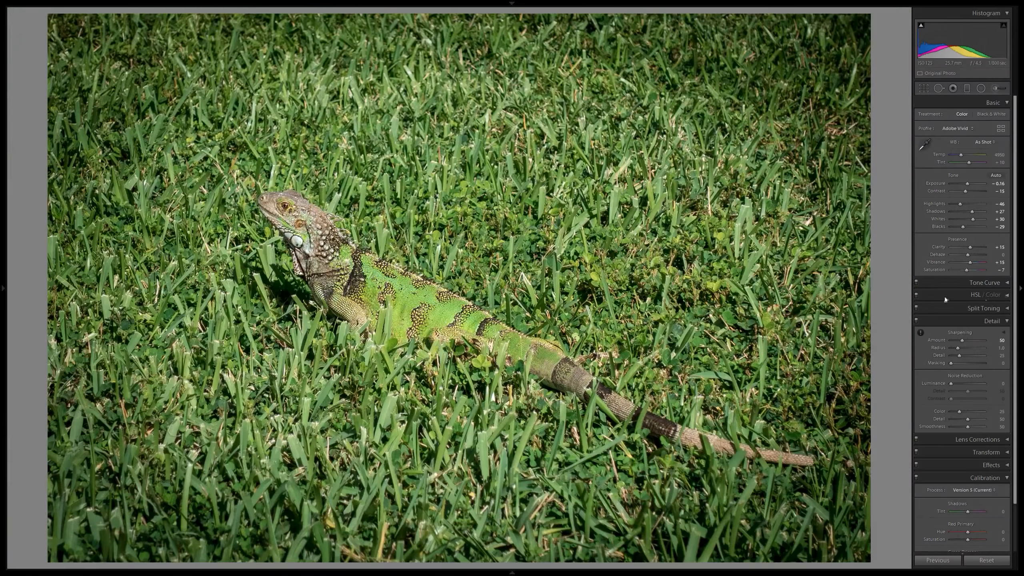
pyautogui.click(1002, 341)
pyautogui.write('60')
pyautogui.press('Return')
# Try sharpening masking at 100, check it at close zoom, and settle on 70 while previewing the edge mask.
pyautogui.press('alt')
pyautogui.moveTo(1003, 365); pyautogui.dragTo(1020, 365)
pyautogui.click(418, 295)
pyautogui.moveTo(422, 295); pyautogui.dragTo(627, 310)
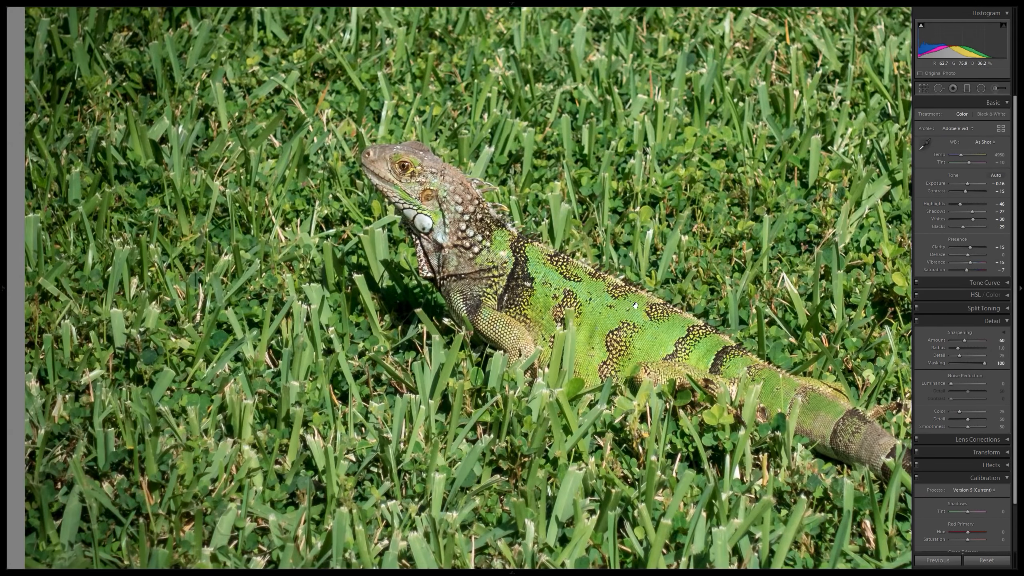
pyautogui.press('alt')
pyautogui.keyDown('alt'); pyautogui.click(984, 364); pyautogui.keyUp('alt')
pyautogui.press('alt')
pyautogui.moveTo(1004, 366); pyautogui.dragTo(990, 366)
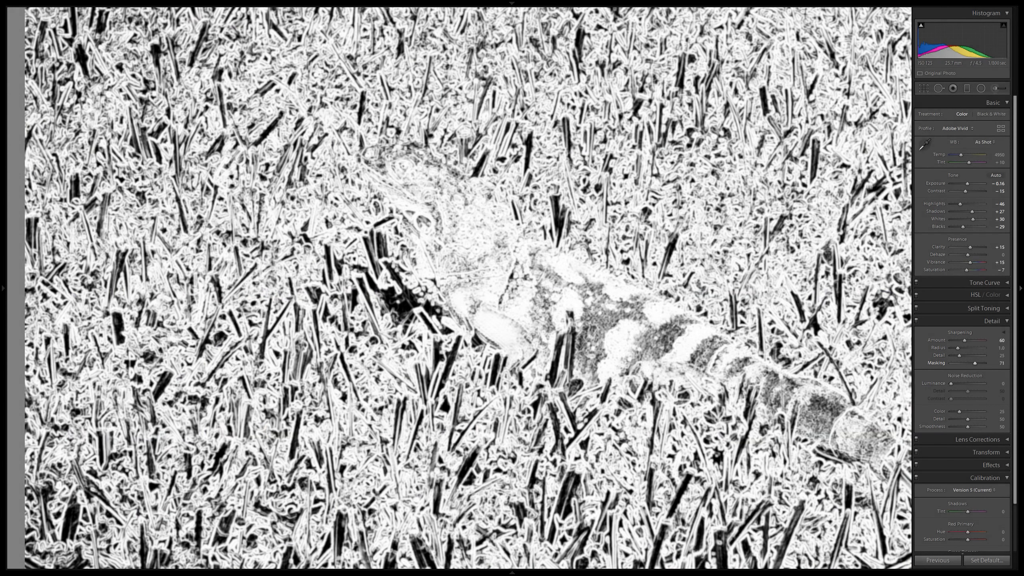
pyautogui.moveTo(994, 366); pyautogui.dragTo(991, 366)
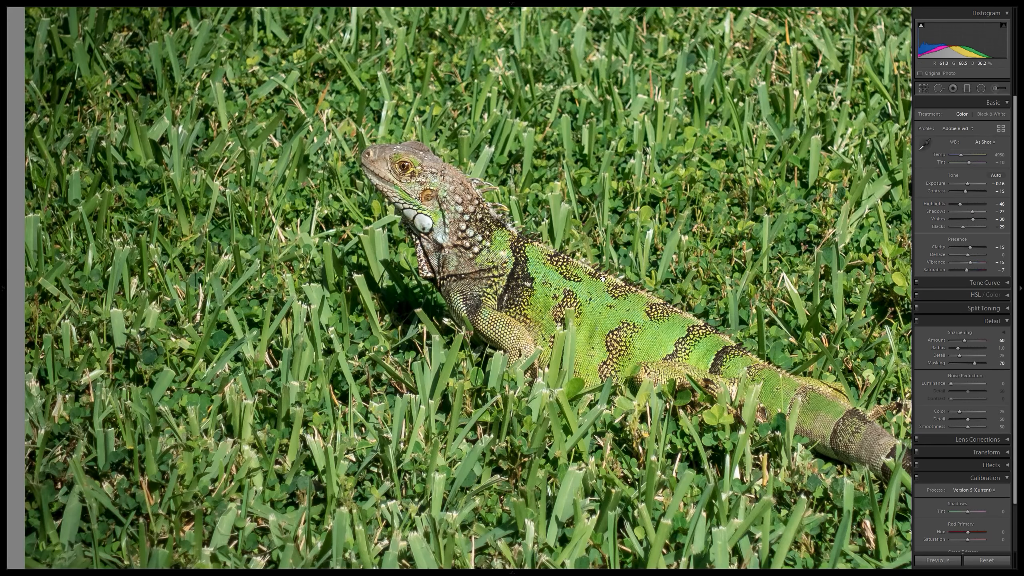
pyautogui.click(844, 329)
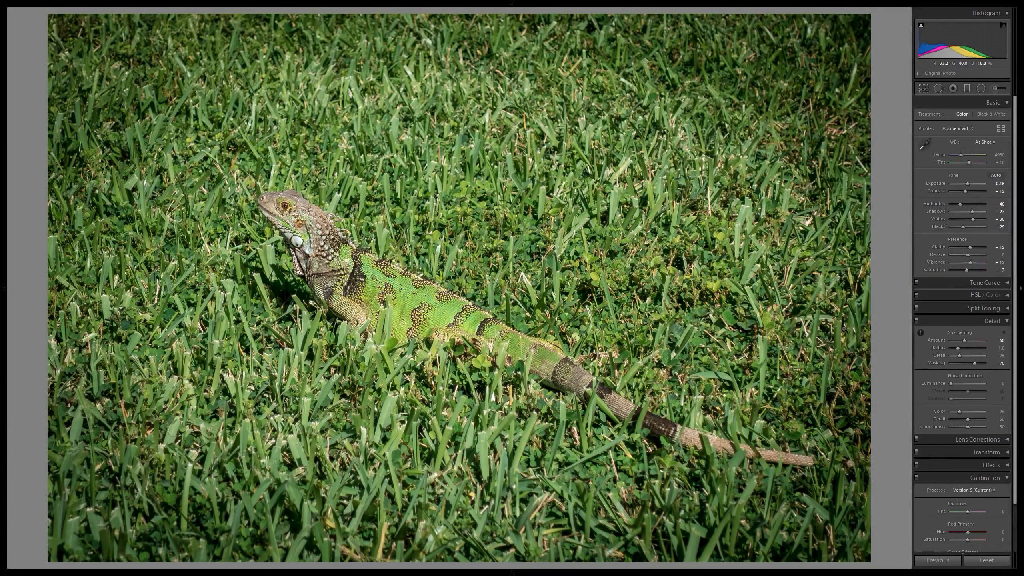
# Move on to the beach photo and update its calibration process to Version 5 (Current).
pyautogui.press('Right')
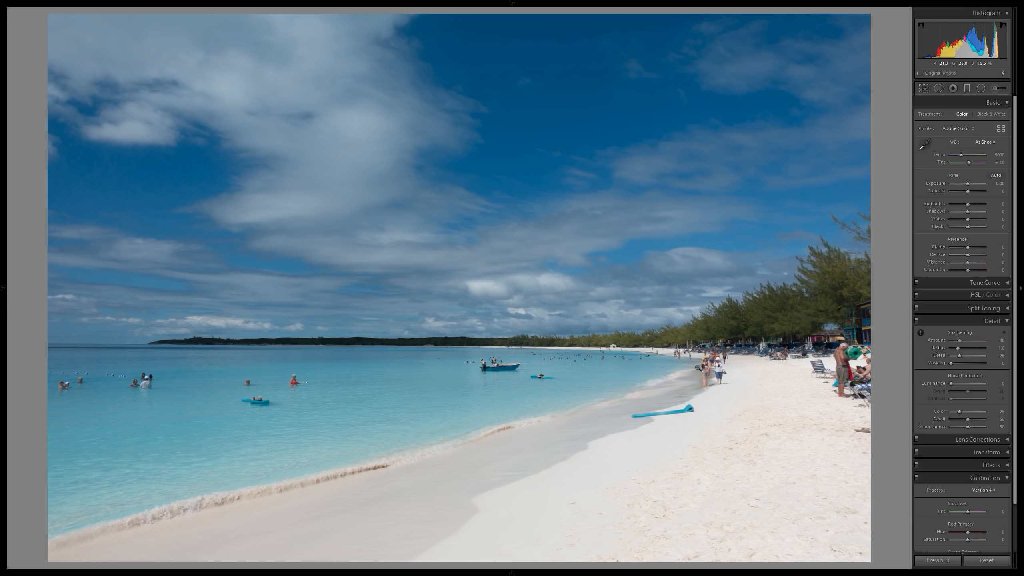
pyautogui.click(772, 427)
pyautogui.click(679, 276)
pyautogui.scroll(-3, 963, 327)
pyautogui.click(989, 438)
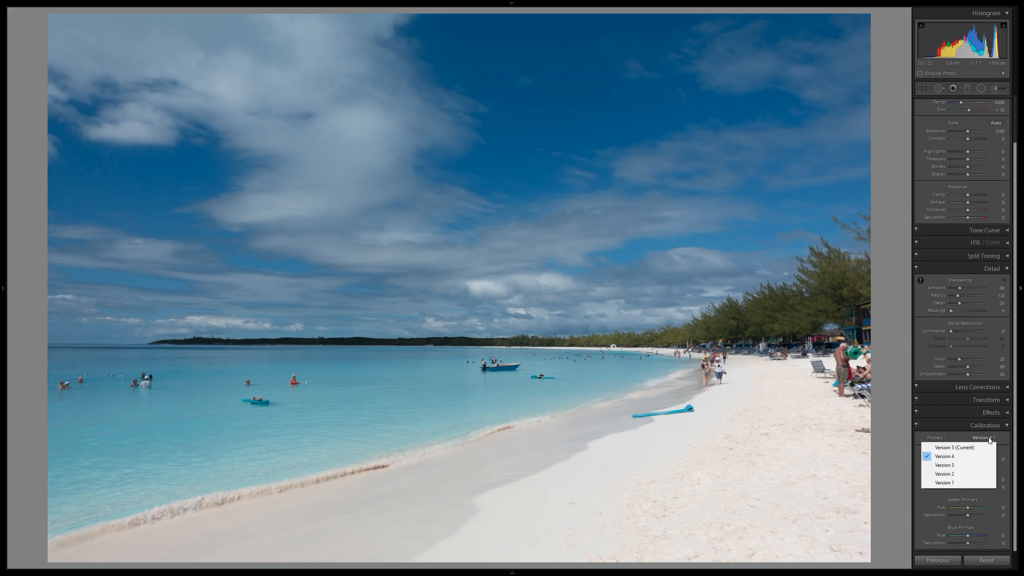
pyautogui.click(968, 447)
pyautogui.scroll(3, 978, 319)
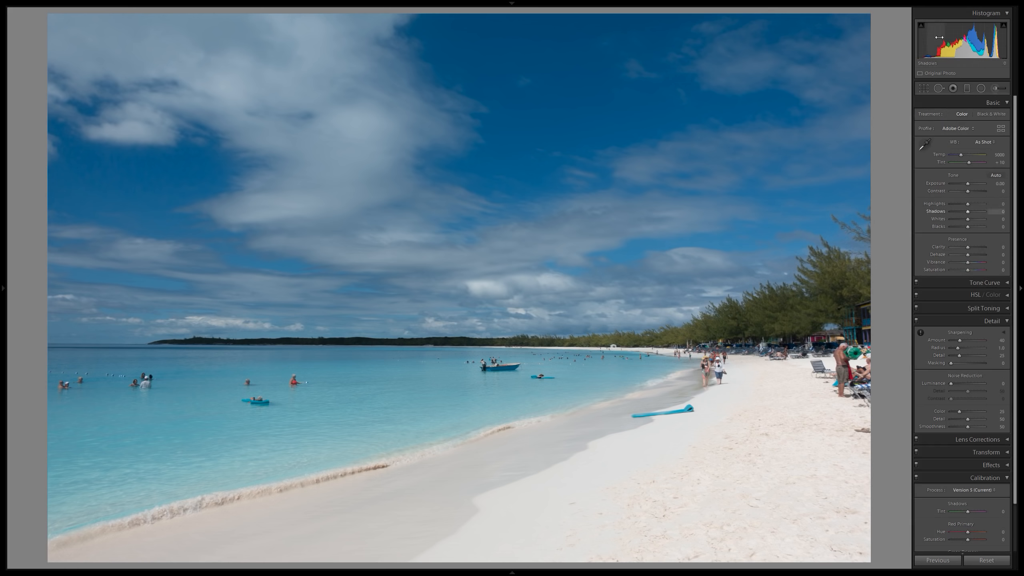
# Level the beach photo's horizon with a slight rotation and crop.
pyautogui.click(924, 88)
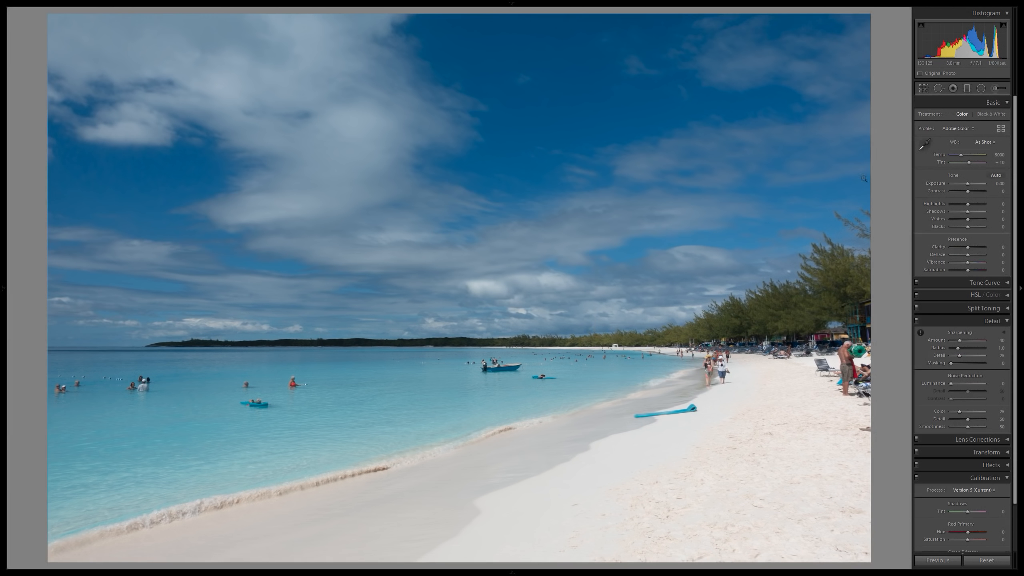
# Set the beach photo's white balance to Daylight, comparing it with As Shot.
pyautogui.click(926, 90)
pyautogui.click(984, 142)
pyautogui.click(966, 170)
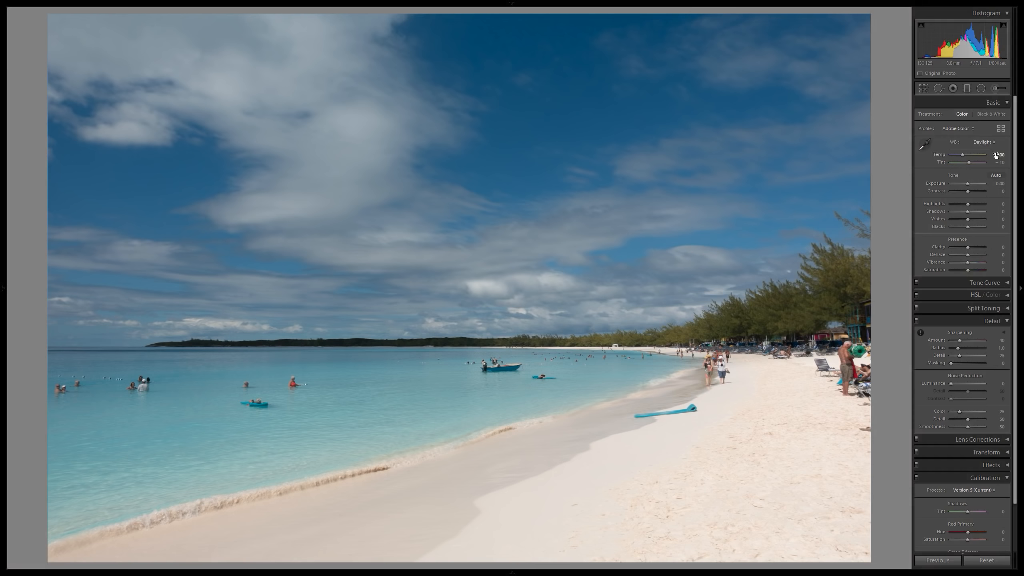
pyautogui.click(984, 142)
pyautogui.click(976, 151)
pyautogui.click(988, 142)
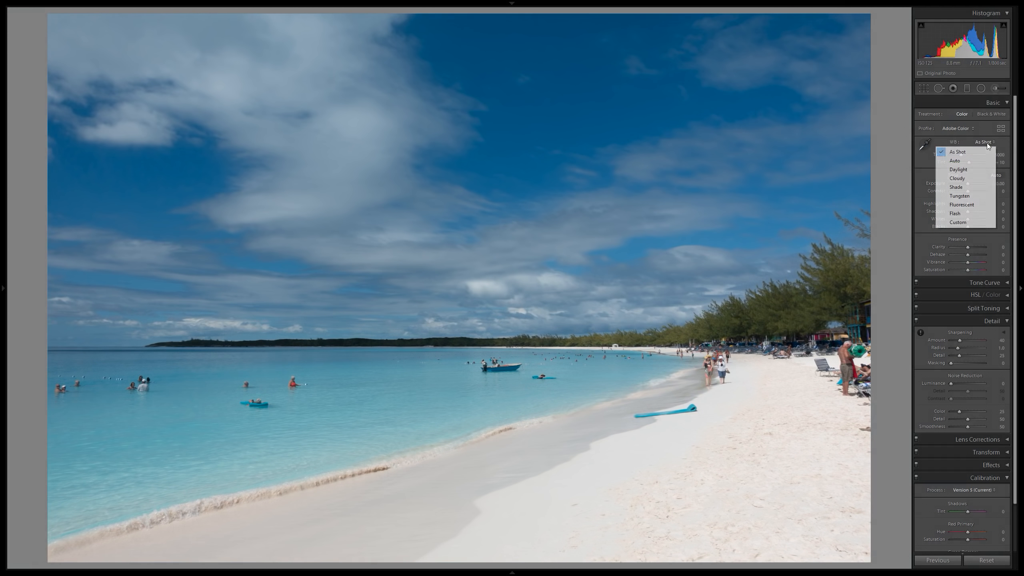
pyautogui.click(968, 169)
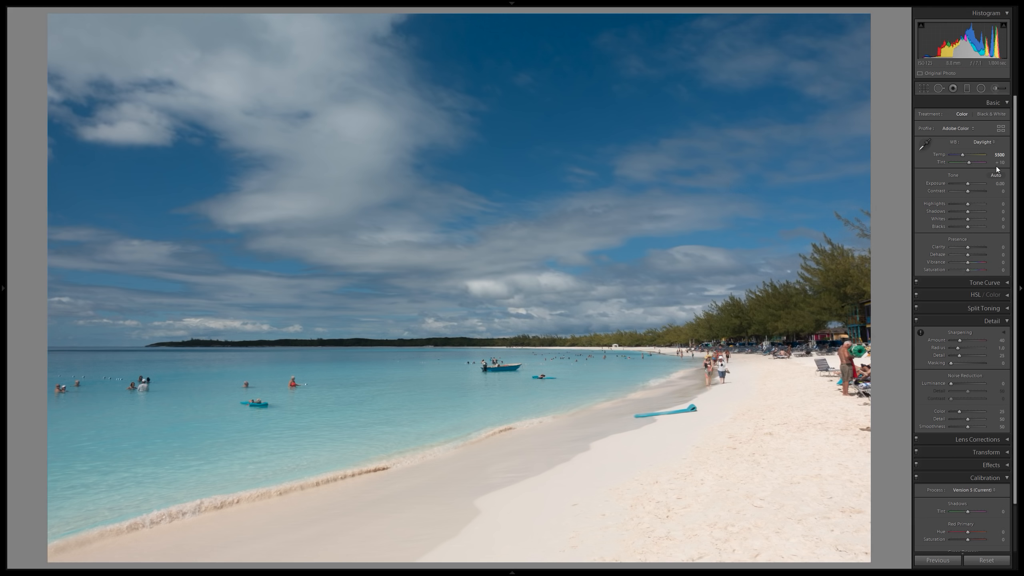
# Apply automatic tone settings to the beach photo, then try clarity at 15 and settle on 5.
pyautogui.hotkey('ctrl', 'u')
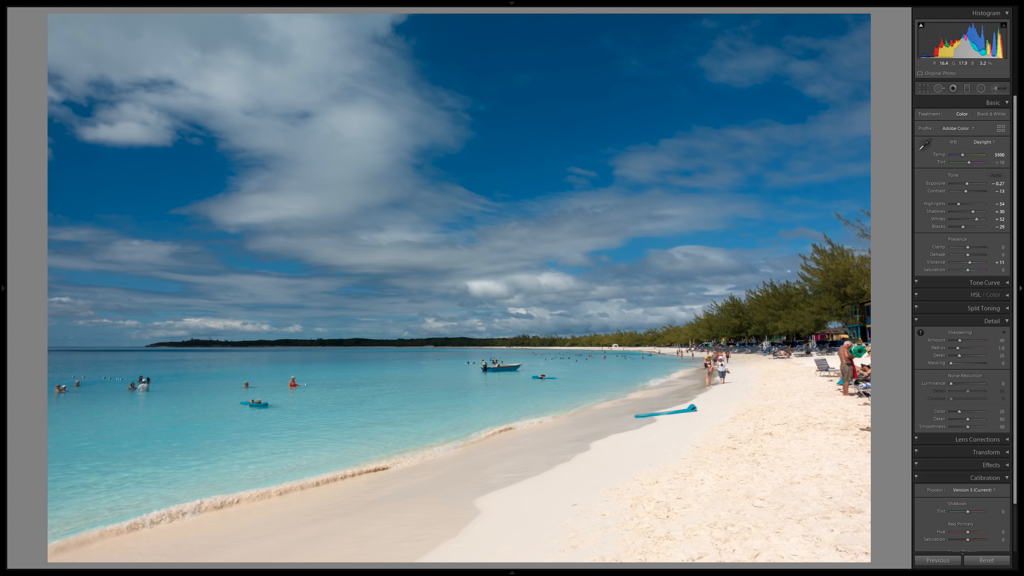
pyautogui.click(1003, 247)
pyautogui.write('15')
pyautogui.press('Return')
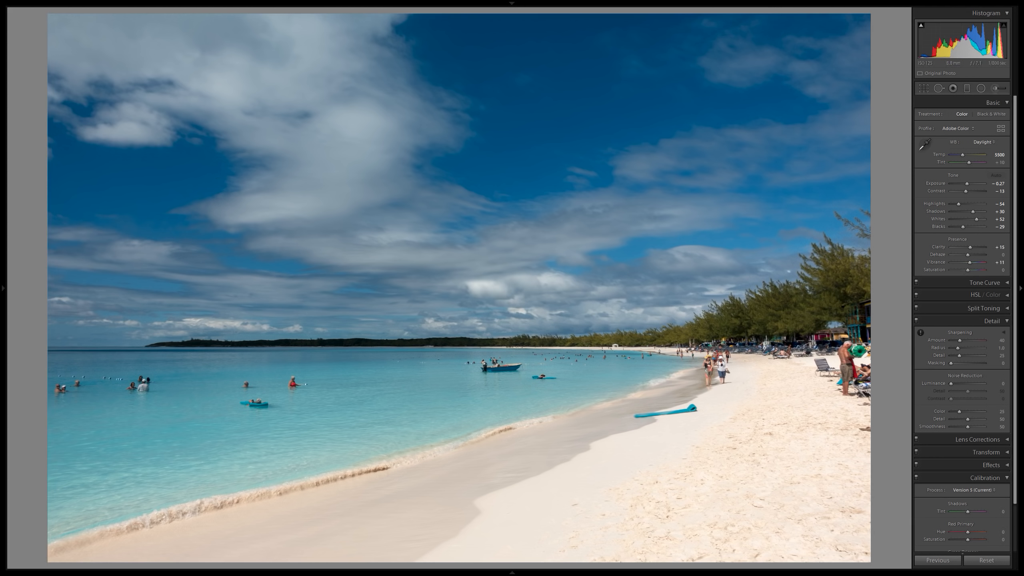
pyautogui.click(997, 247)
pyautogui.write('5')
pyautogui.press('Return')
# Set the vibrance to 25 and compare the whole beach photo before and after the edits.
pyautogui.click(1002, 263)
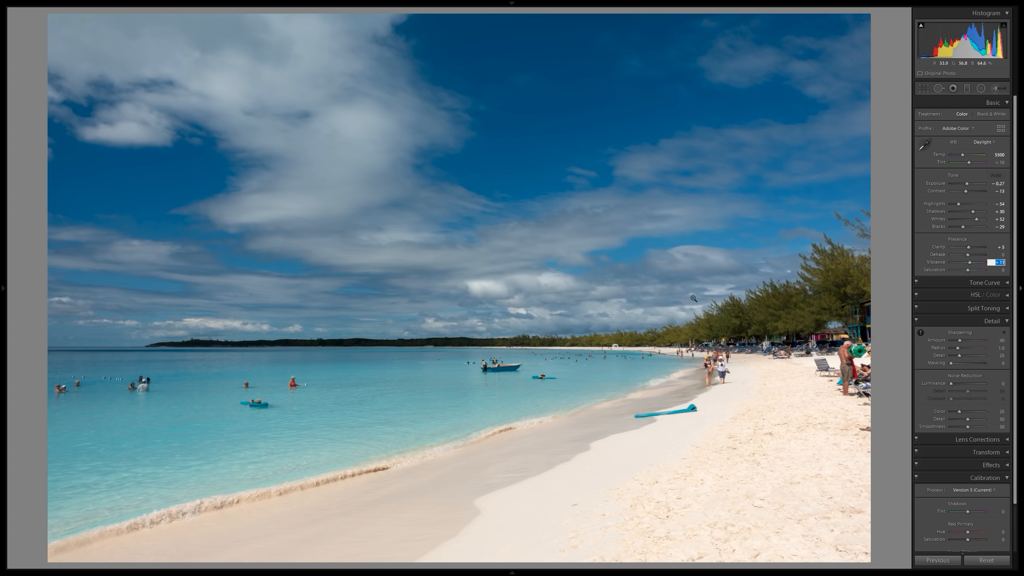
pyautogui.write('25')
pyautogui.press('Return')
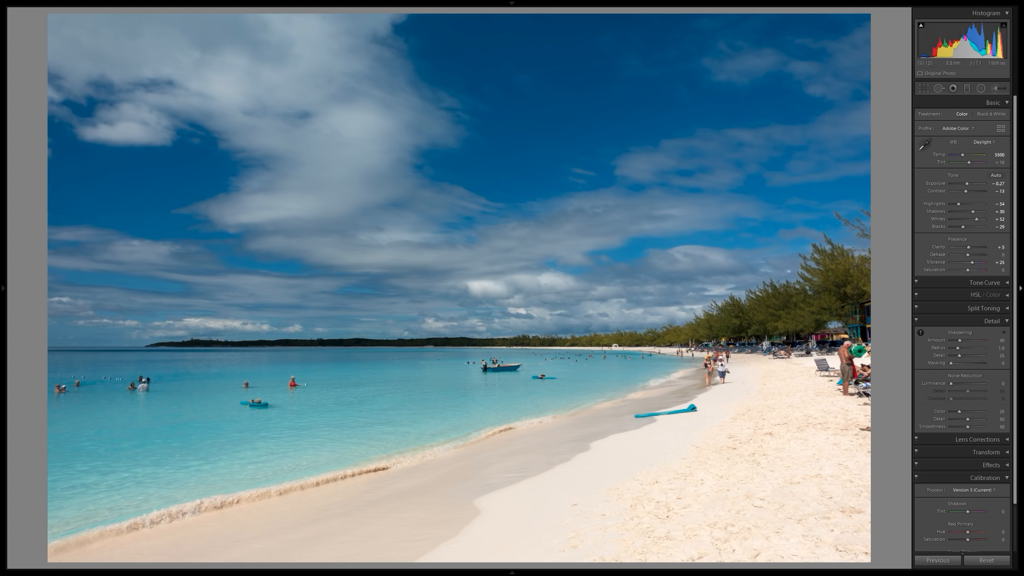
pyautogui.press('y')
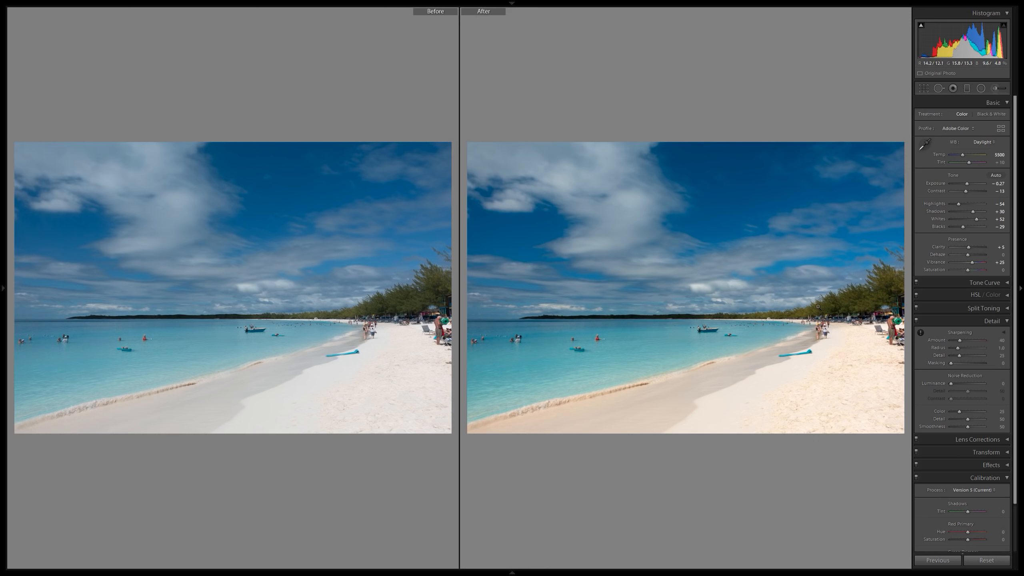
pyautogui.press('y')
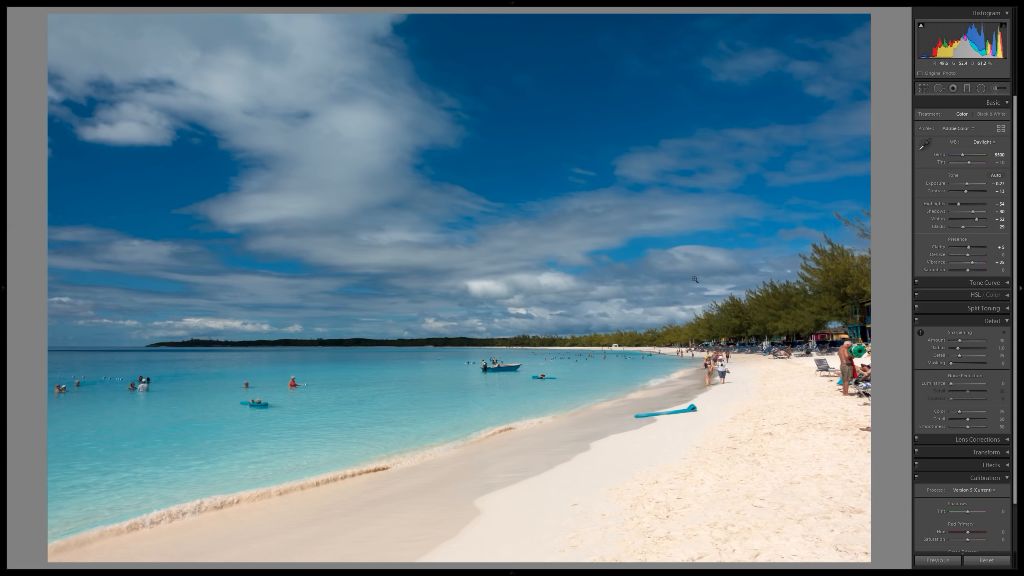
# Examine the swimmers, horizon, beachgoers, trees and clouds at close zoom.
pyautogui.click(473, 410)
pyautogui.moveTo(397, 388); pyautogui.dragTo(729, 335)
pyautogui.moveTo(429, 317); pyautogui.dragTo(753, 323)
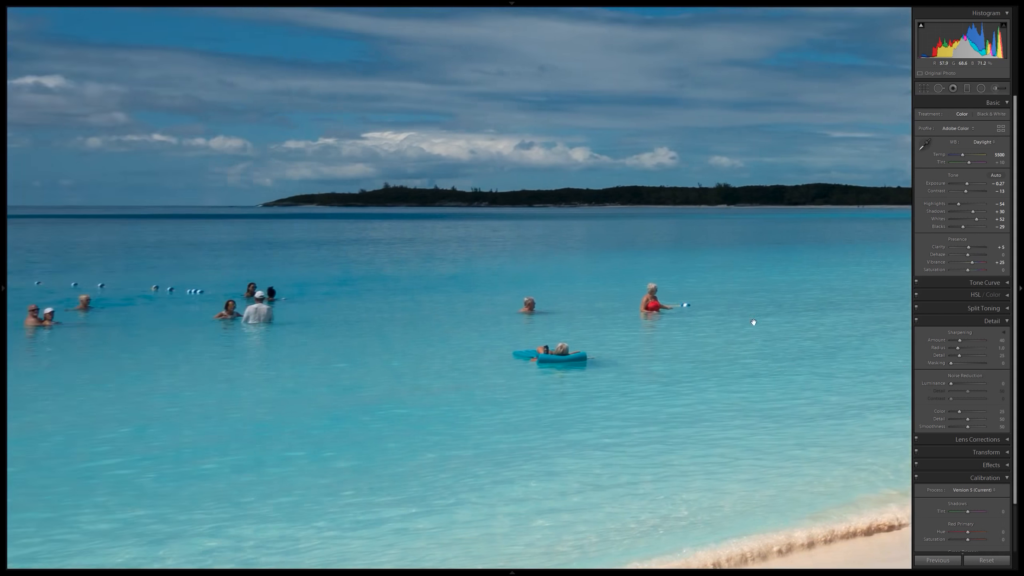
pyautogui.moveTo(770, 273); pyautogui.dragTo(389, 281)
pyautogui.moveTo(807, 262); pyautogui.dragTo(177, 323)
pyautogui.moveTo(871, 228); pyautogui.dragTo(631, 289)
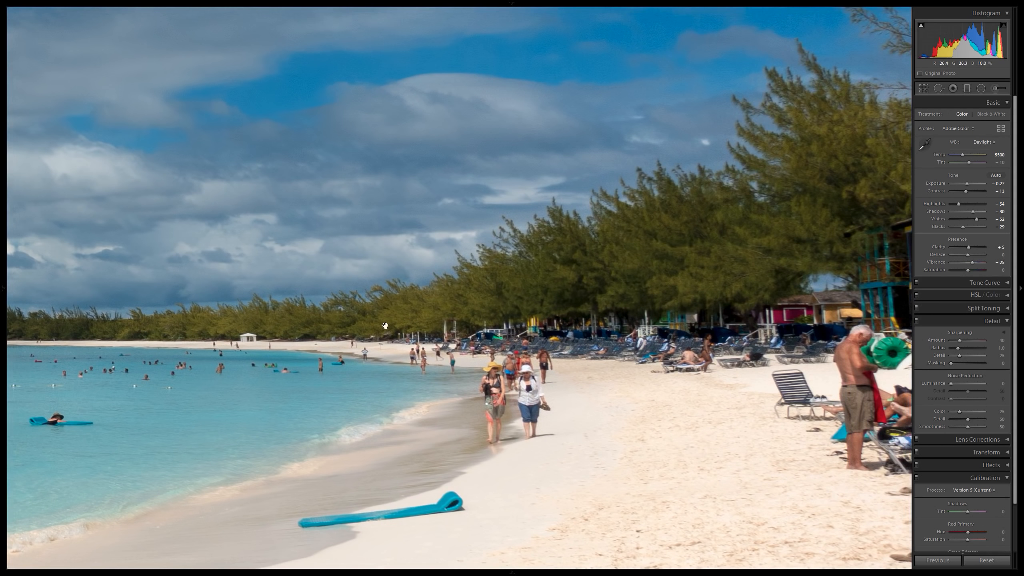
pyautogui.moveTo(386, 326); pyautogui.dragTo(744, 331)
pyautogui.moveTo(508, 323); pyautogui.dragTo(801, 386)
pyautogui.click(802, 387)
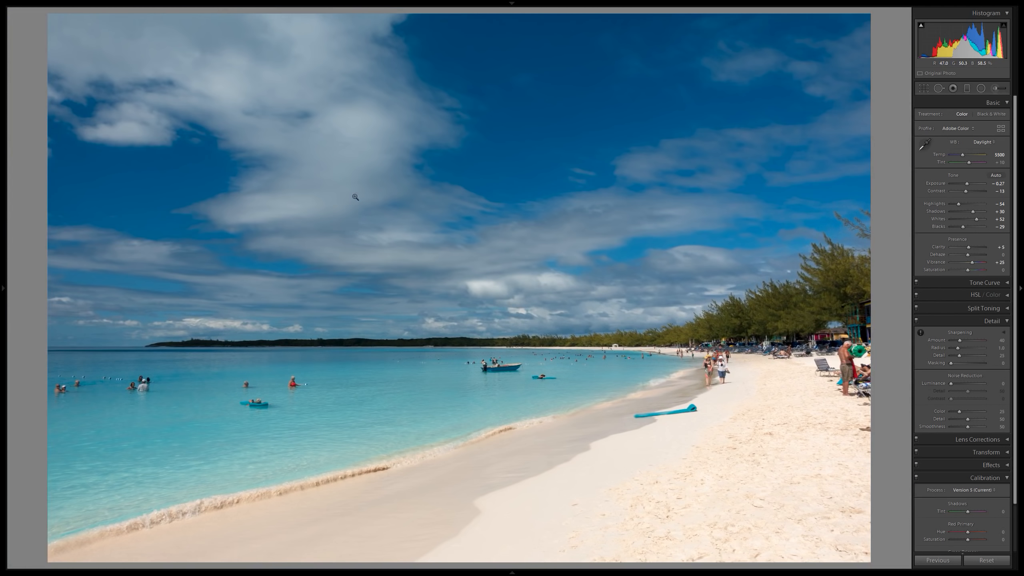
pyautogui.click(305, 281)
pyautogui.moveTo(239, 278); pyautogui.dragTo(351, 289)
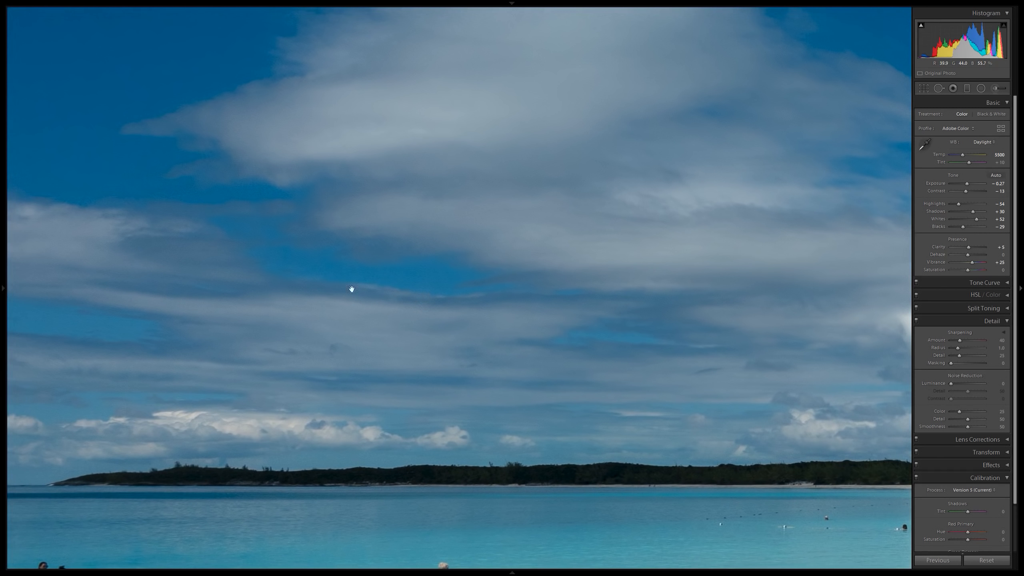
pyautogui.moveTo(256, 222); pyautogui.dragTo(425, 273)
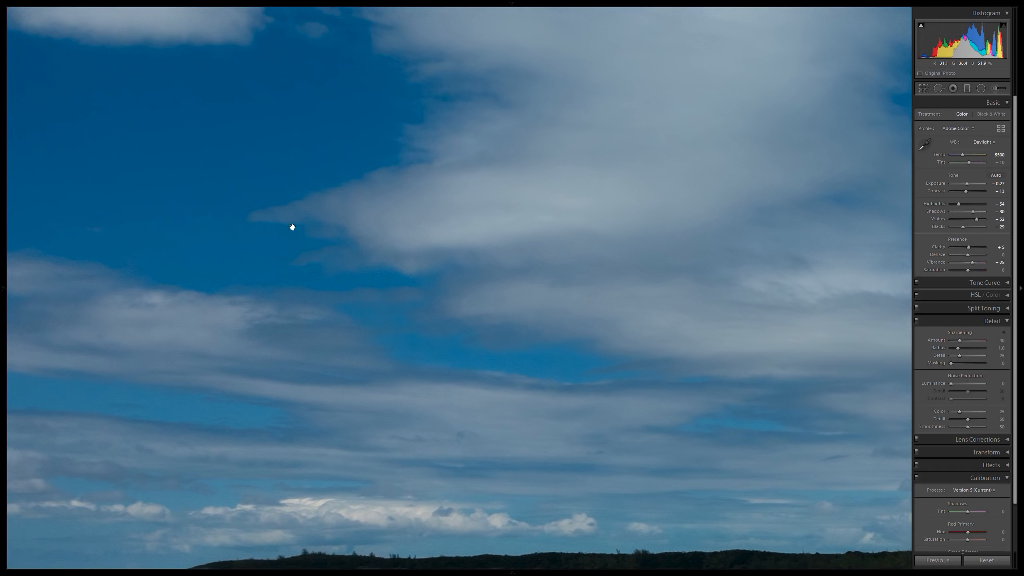
pyautogui.click(436, 172)
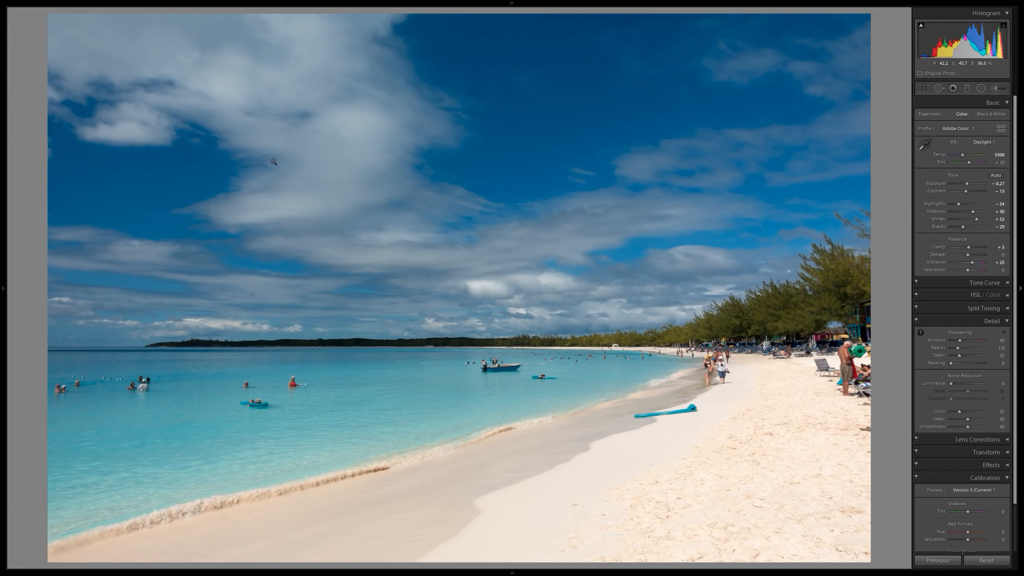
# Compare the sky and clouds before and after the edits side by side at close zoom.
pyautogui.press('y')
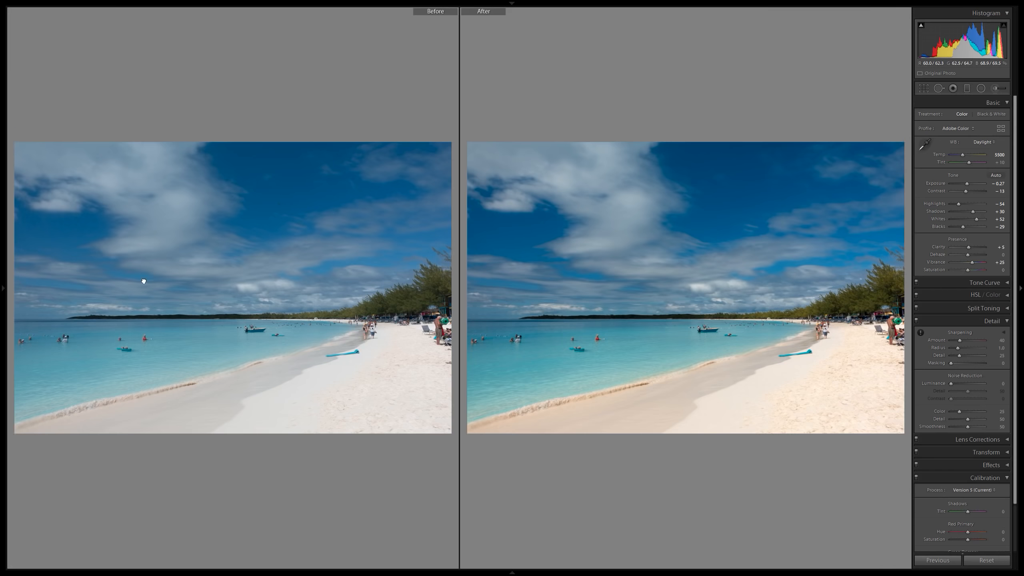
pyautogui.click(141, 280)
pyautogui.moveTo(210, 282); pyautogui.dragTo(321, 286)
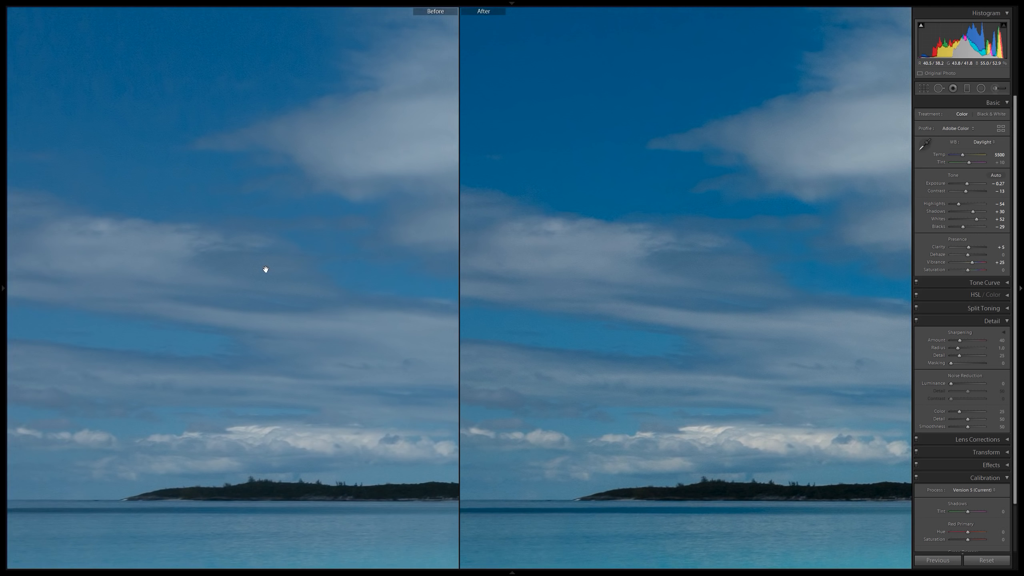
pyautogui.moveTo(266, 270); pyautogui.dragTo(125, 320)
pyautogui.moveTo(277, 352); pyautogui.dragTo(142, 381)
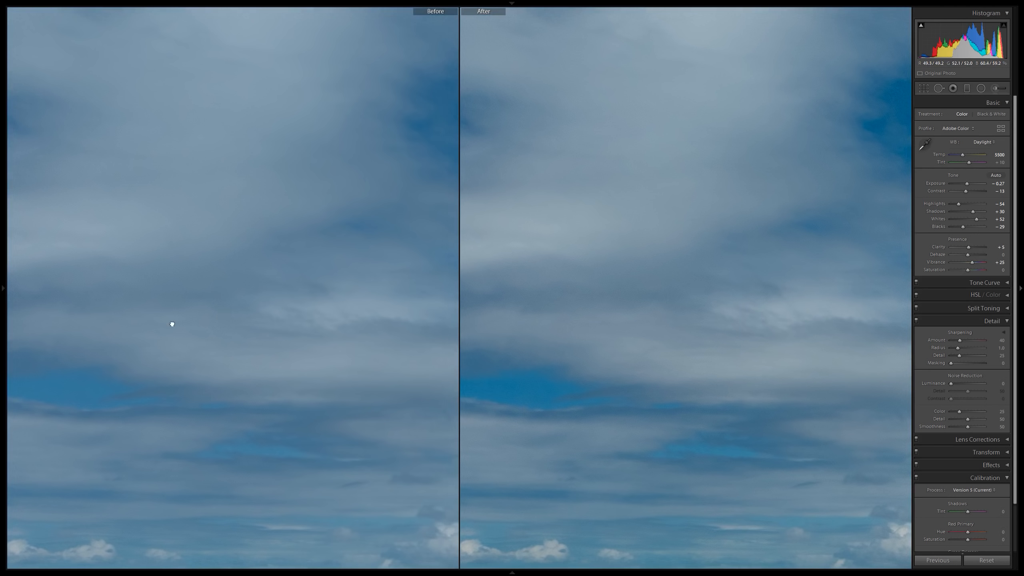
pyautogui.moveTo(171, 322); pyautogui.dragTo(277, 318)
pyautogui.press('F7')
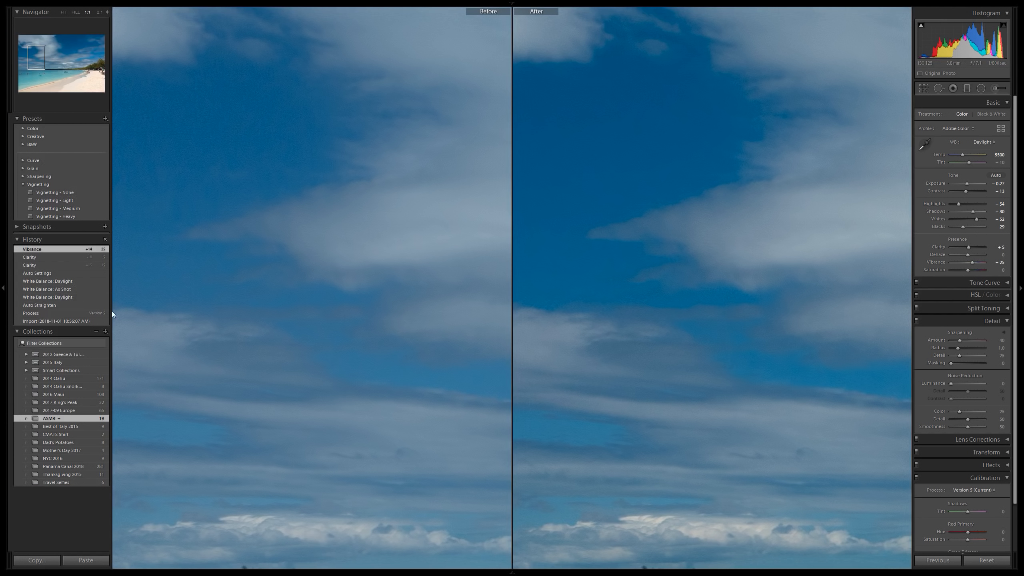
pyautogui.click(3, 288)
pyautogui.moveTo(167, 288); pyautogui.dragTo(91, 241)
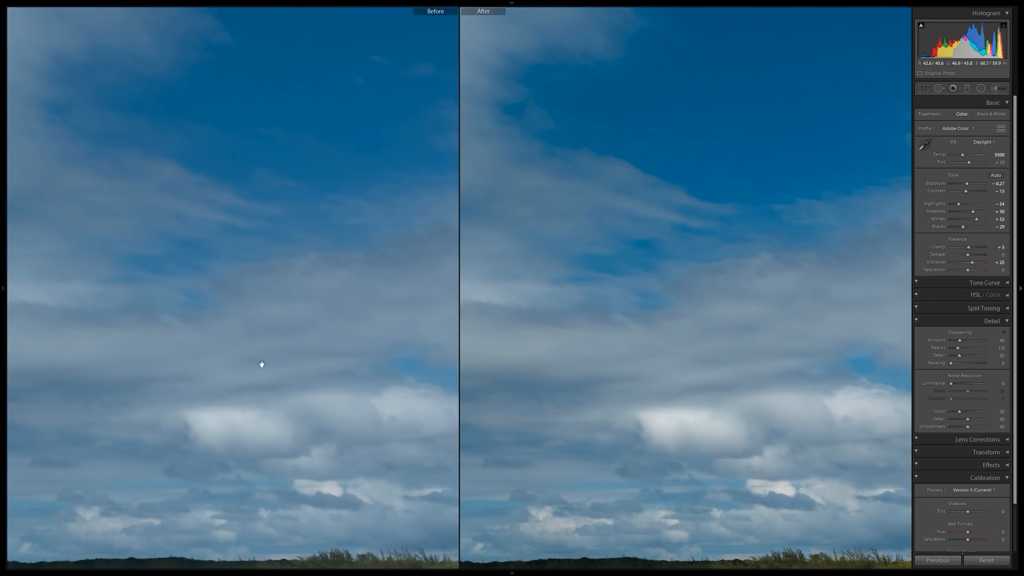
pyautogui.press('y')
pyautogui.click(638, 313)
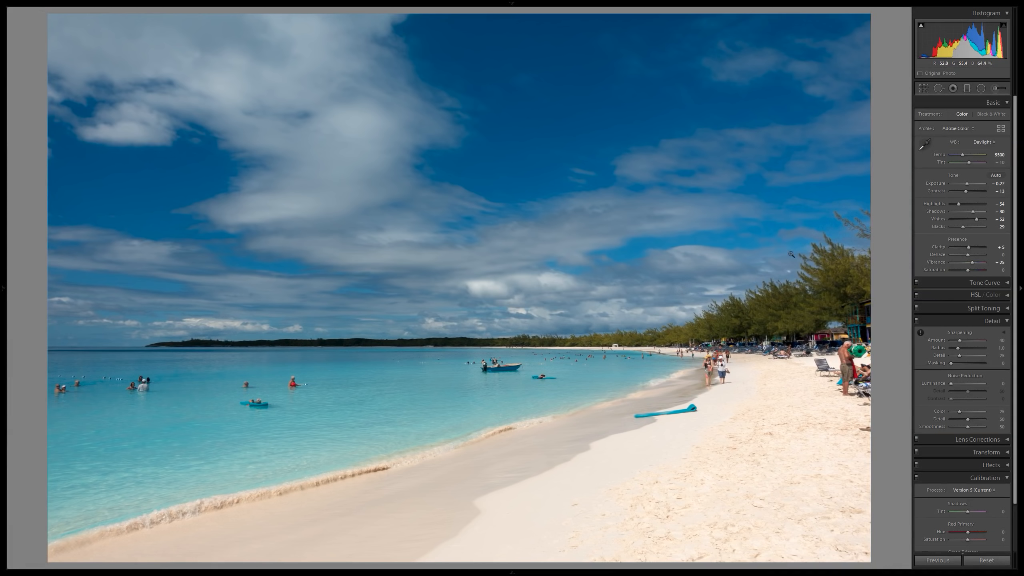
# Set the exposure to -0.17 and compare the beach photo before and after.
pyautogui.moveTo(1000, 186); pyautogui.dragTo(1003, 186)
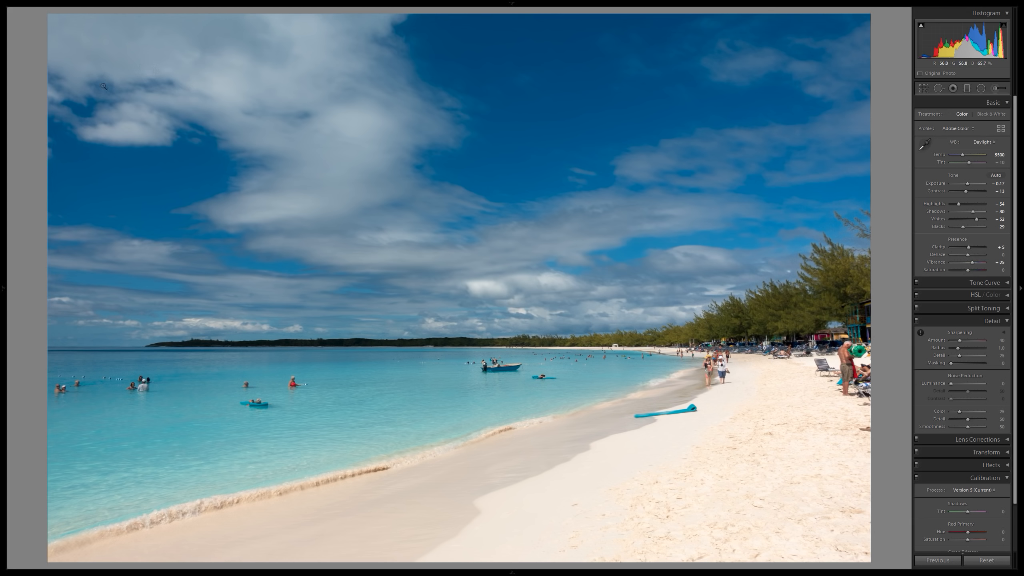
pyautogui.press('y')
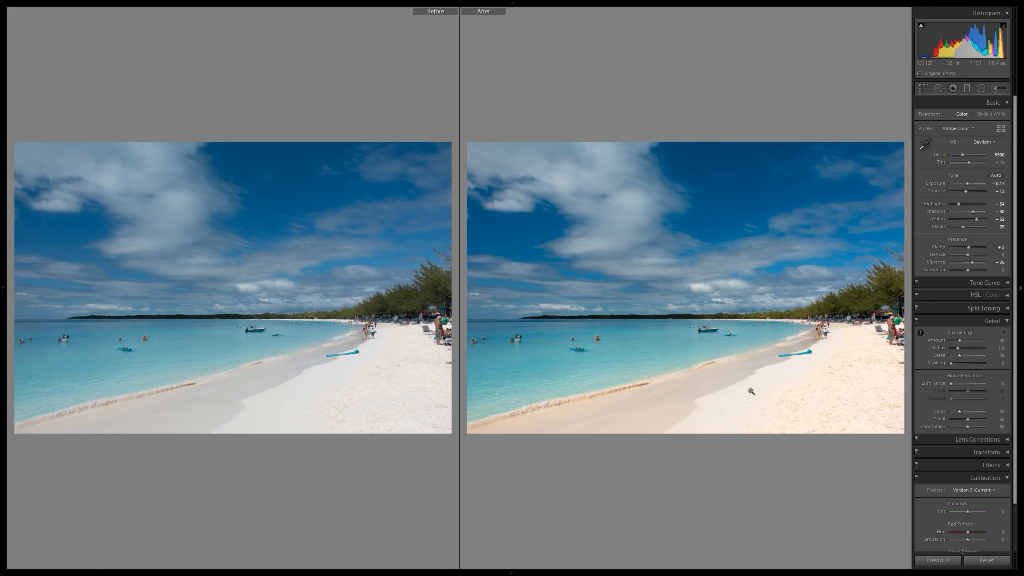
pyautogui.press('y')
# Examine the trees, people, boat and shoreline at close zoom with the adjusted exposure.
pyautogui.click(742, 329)
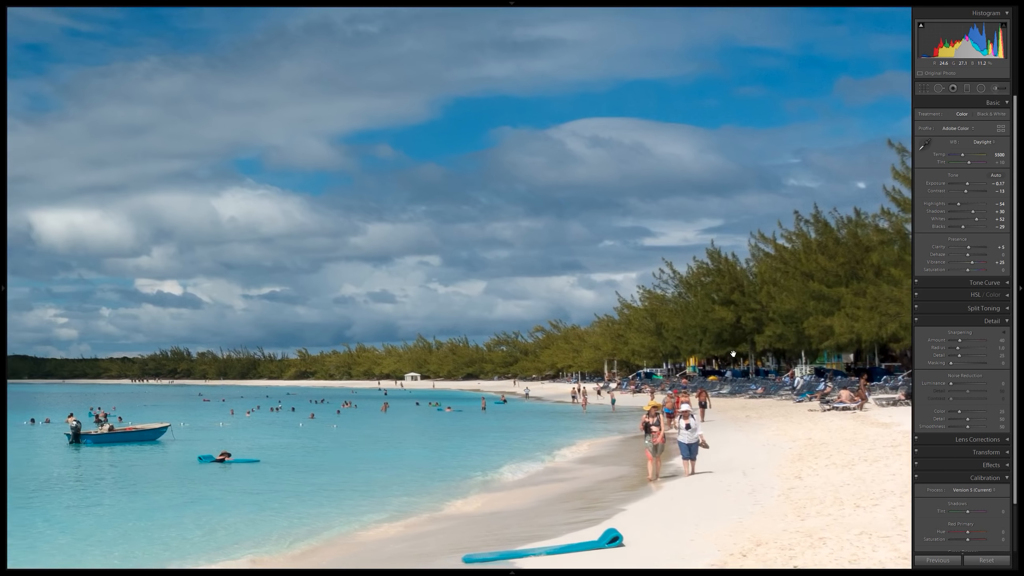
pyautogui.moveTo(766, 324)
pyautogui.mouseDown()
pyautogui.moveTo(712, 317)
pyautogui.moveTo(668, 338)
pyautogui.moveTo(694, 340)
pyautogui.mouseUp()
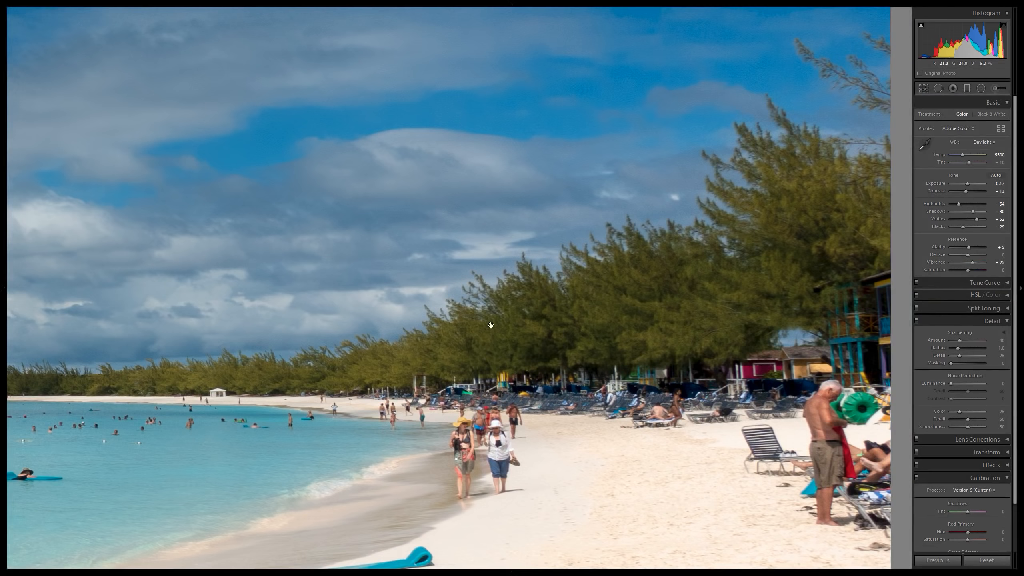
pyautogui.moveTo(391, 361); pyautogui.dragTo(727, 330)
pyautogui.moveTo(332, 409); pyautogui.dragTo(616, 304)
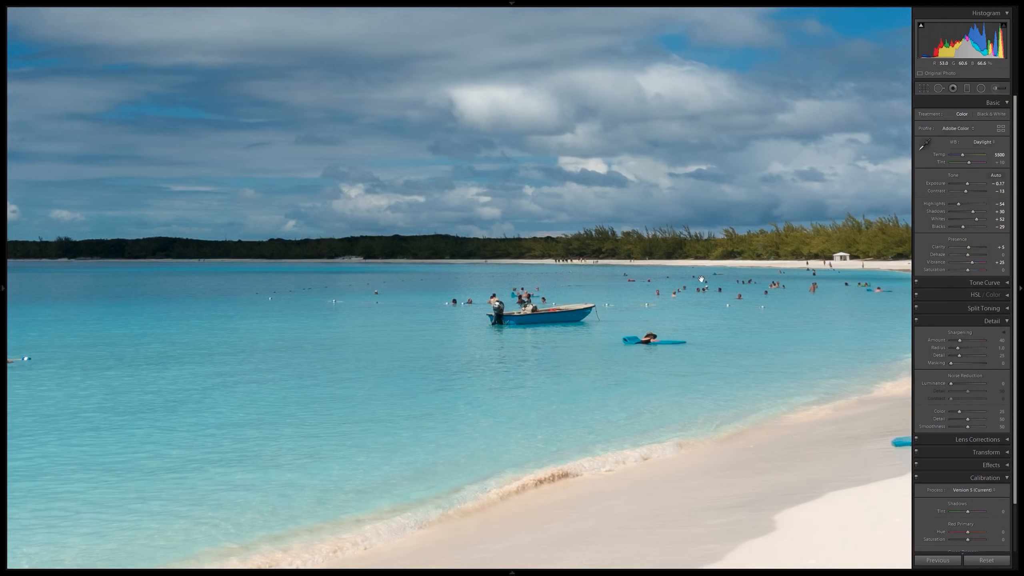
pyautogui.moveTo(734, 272); pyautogui.dragTo(458, 325)
pyautogui.moveTo(673, 289)
pyautogui.mouseDown()
pyautogui.moveTo(274, 351)
pyautogui.moveTo(798, 338)
pyautogui.mouseUp()
pyautogui.moveTo(539, 357); pyautogui.dragTo(757, 356)
pyautogui.moveTo(577, 366)
pyautogui.mouseDown()
pyautogui.moveTo(624, 352)
pyautogui.moveTo(515, 354)
pyautogui.mouseUp()
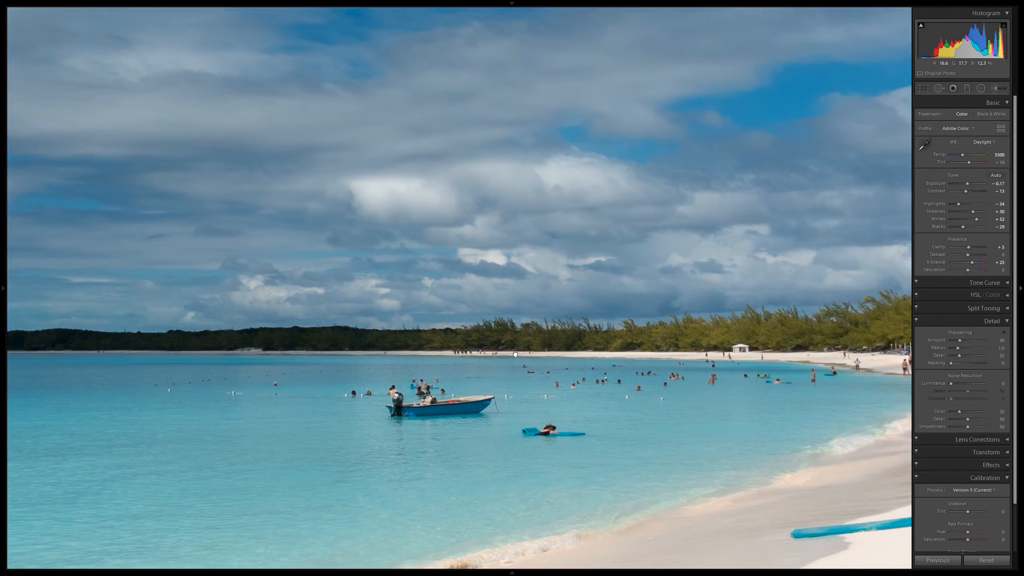
pyautogui.moveTo(625, 355); pyautogui.dragTo(529, 341)
pyautogui.moveTo(625, 310); pyautogui.dragTo(887, 310)
pyautogui.click(886, 310)
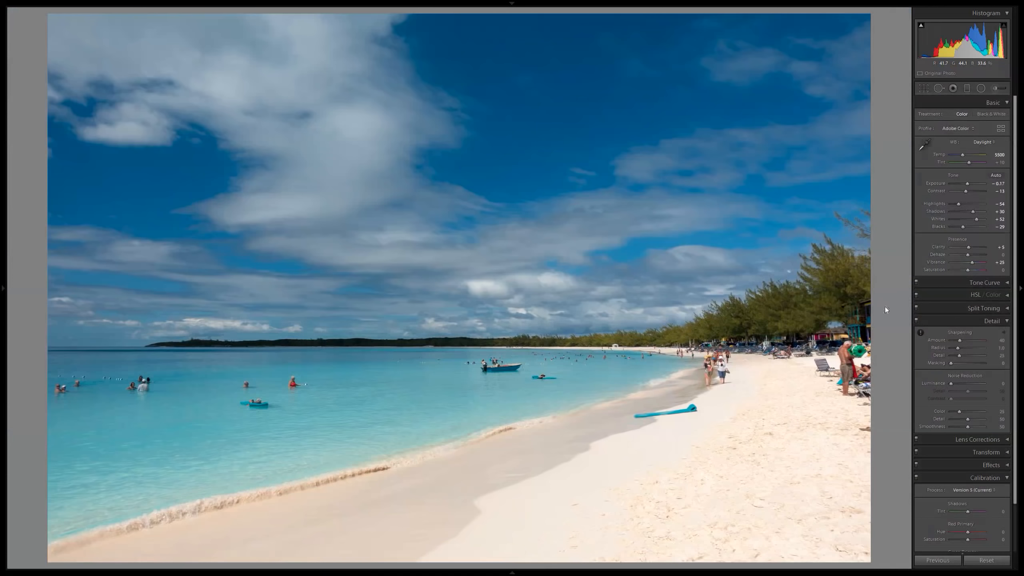
# Set the sharpening amount to 60 and masking to 60 using the edge mask preview, then compare before and after.
pyautogui.click(998, 340)
pyautogui.write('60')
pyautogui.press('Return')
pyautogui.press('alt')
pyautogui.moveTo(1003, 365); pyautogui.dragTo(971, 364)
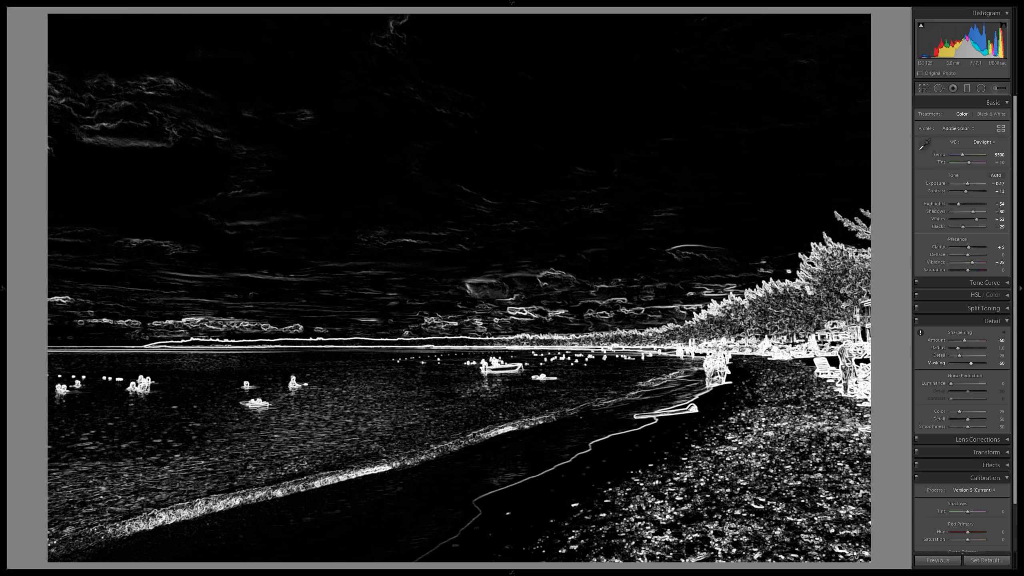
pyautogui.moveTo(971, 363); pyautogui.dragTo(971, 364)
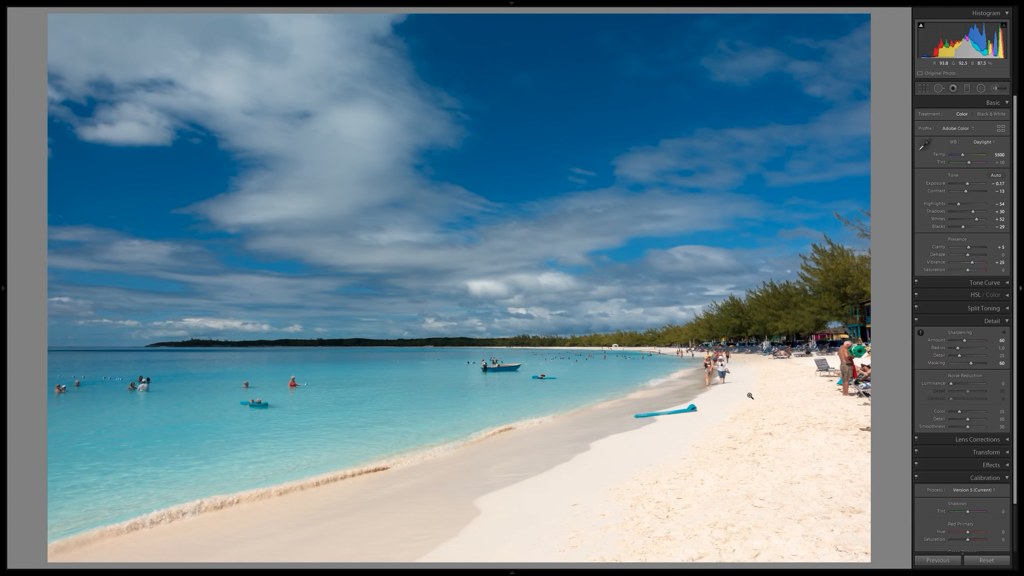
pyautogui.press('y')
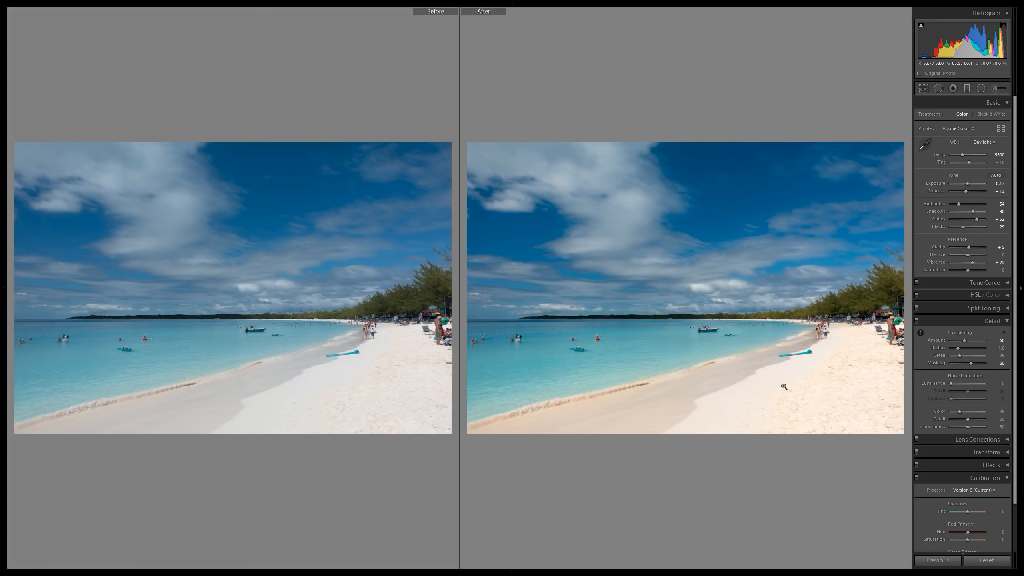
pyautogui.press('y')
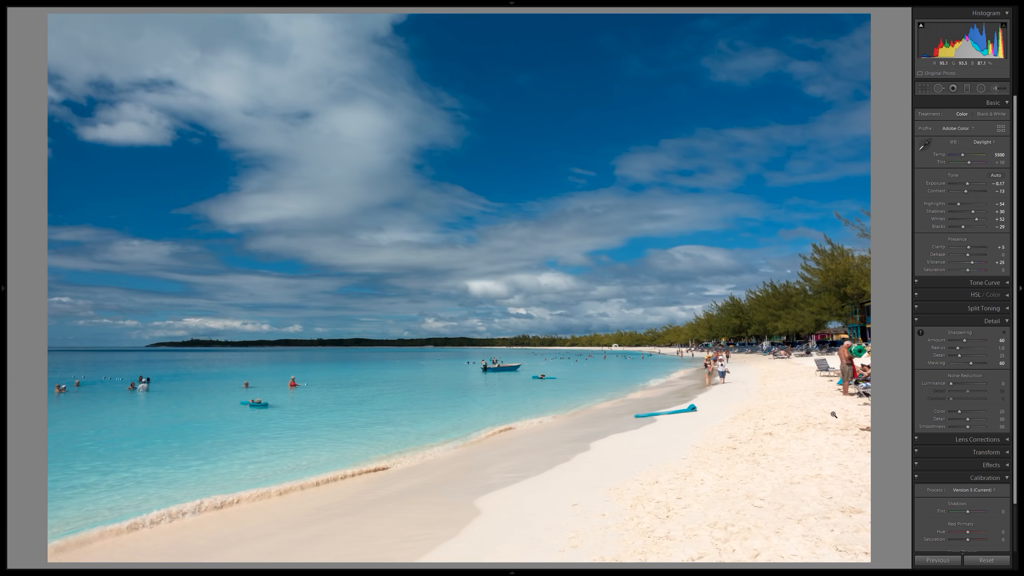
# Apply the Vignetting - Light preset to the beach photo and compare the result with the original.
pyautogui.moveTo(2, 365)
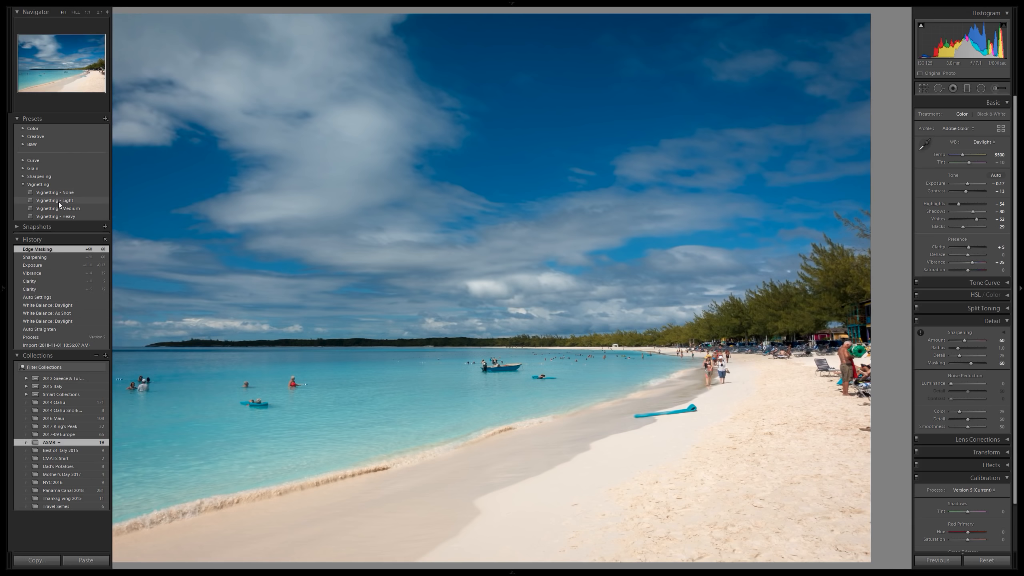
pyautogui.click(58, 201)
pyautogui.press('F7')
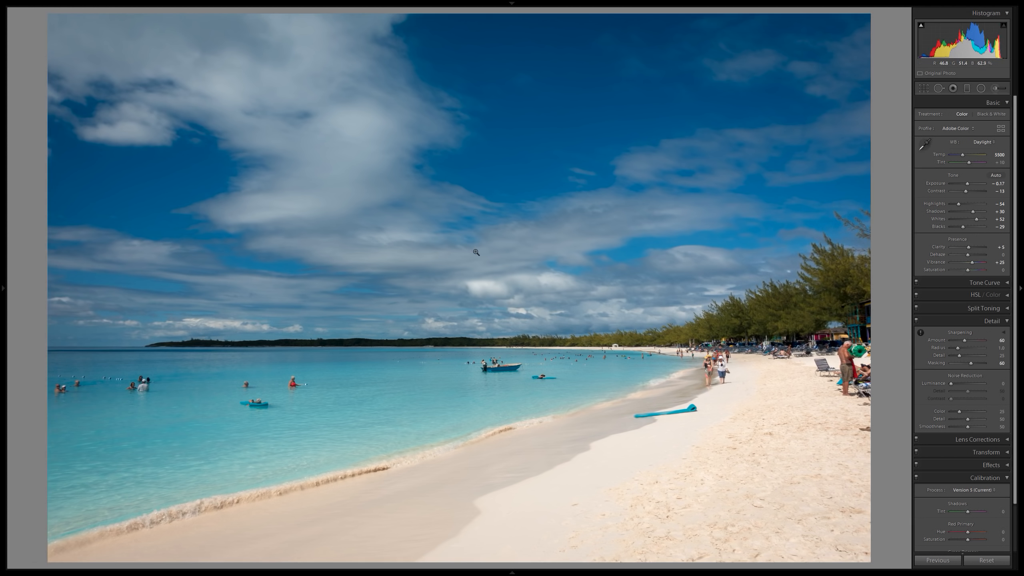
pyautogui.press('y')
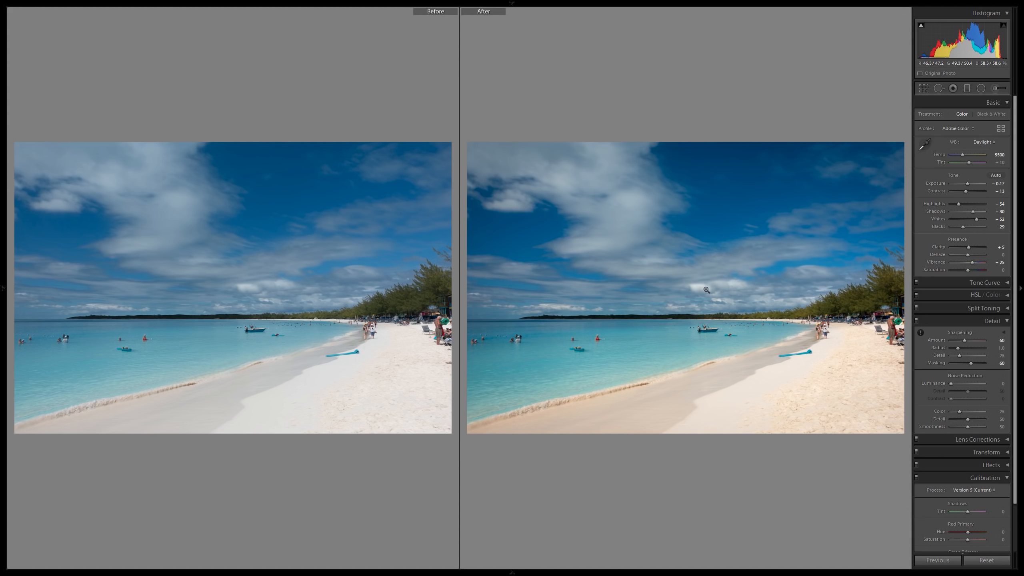
pyautogui.press('y')
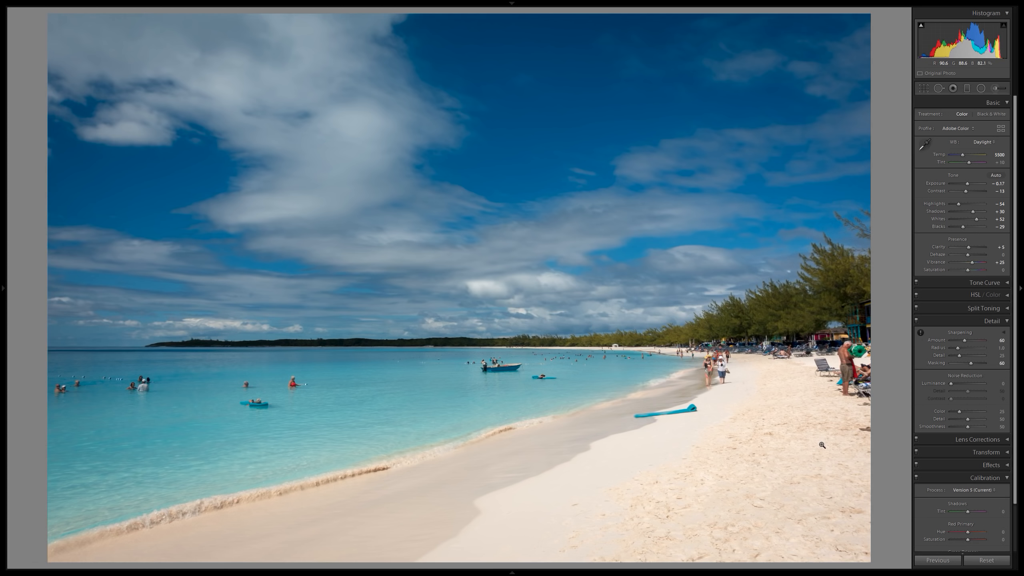
pyautogui.rightClick(505, 248)
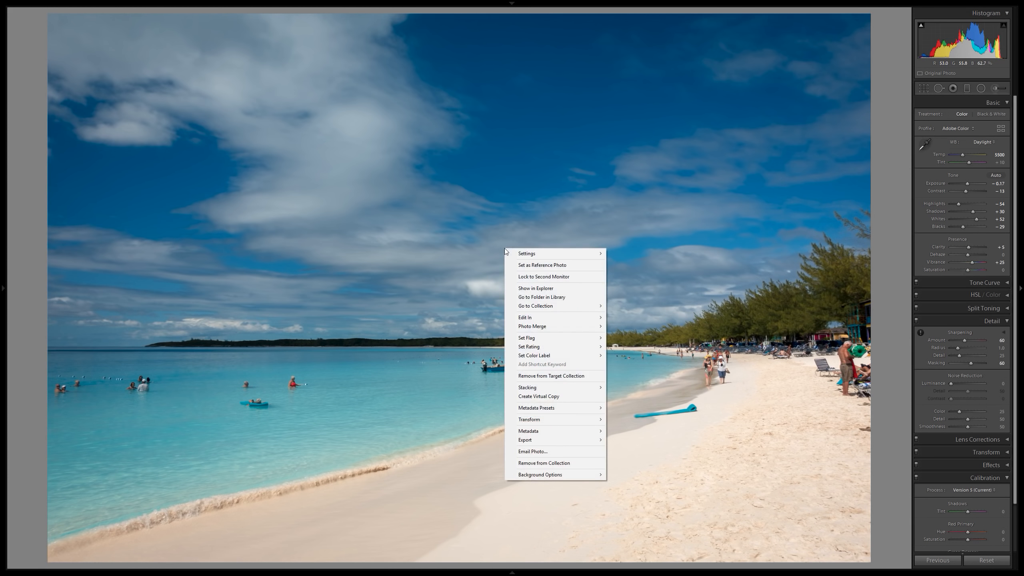
pyautogui.click(480, 183)
pyautogui.click(655, 251)
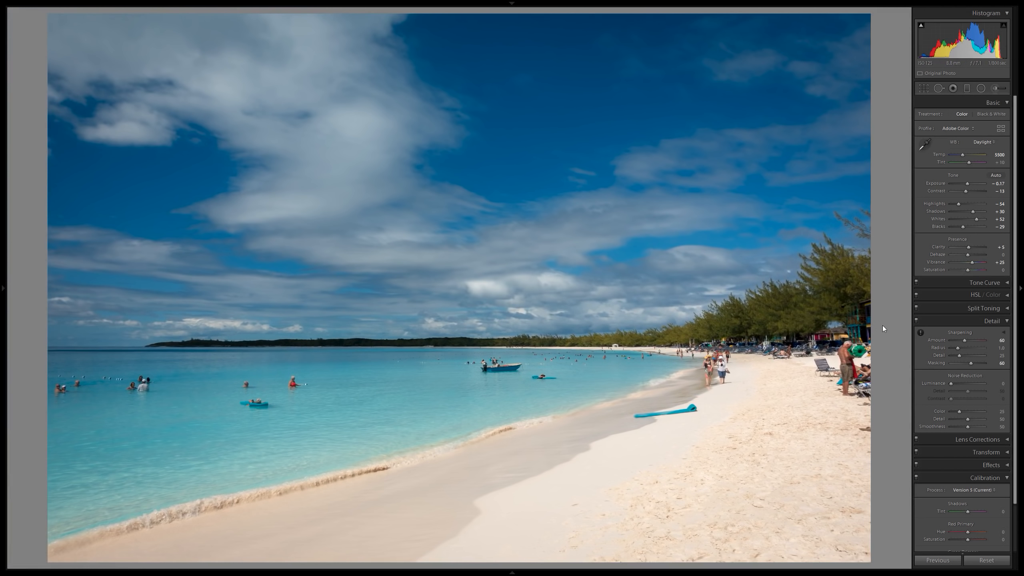
# Move on to the next photo, the shaded street with the dragon on the white building.
pyautogui.press('Right')
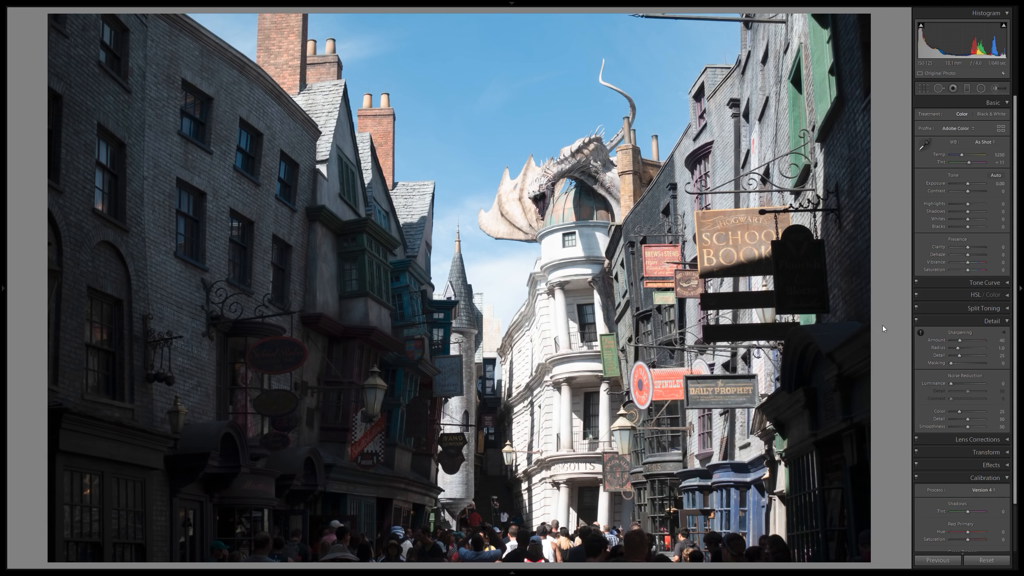
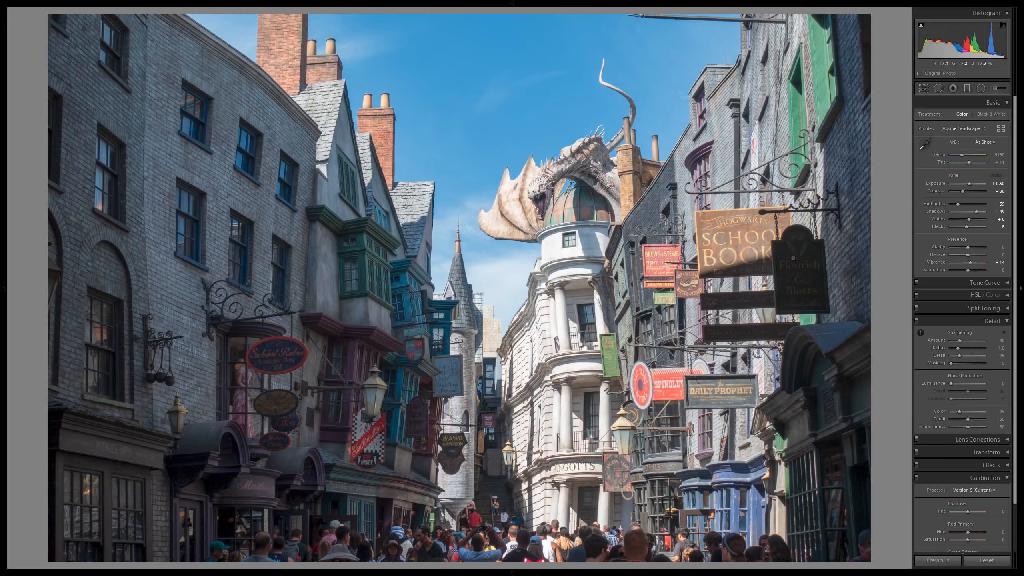
# Set the street photo's clarity to 15 and its vibrance to 25.
pyautogui.click(1000, 247)
pyautogui.write('15')
pyautogui.press('Return')
pyautogui.click(1000, 262)
pyautogui.write('25')
pyautogui.press('Return')
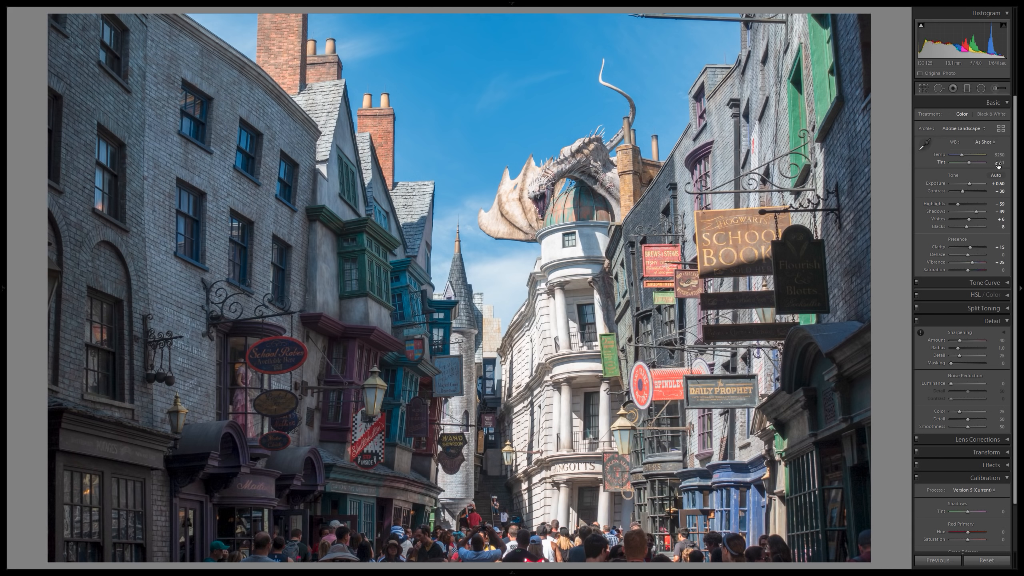
# Compare the Auto, Daylight and As Shot white balance presets on the street photo and settle on Daylight.
pyautogui.click(989, 142)
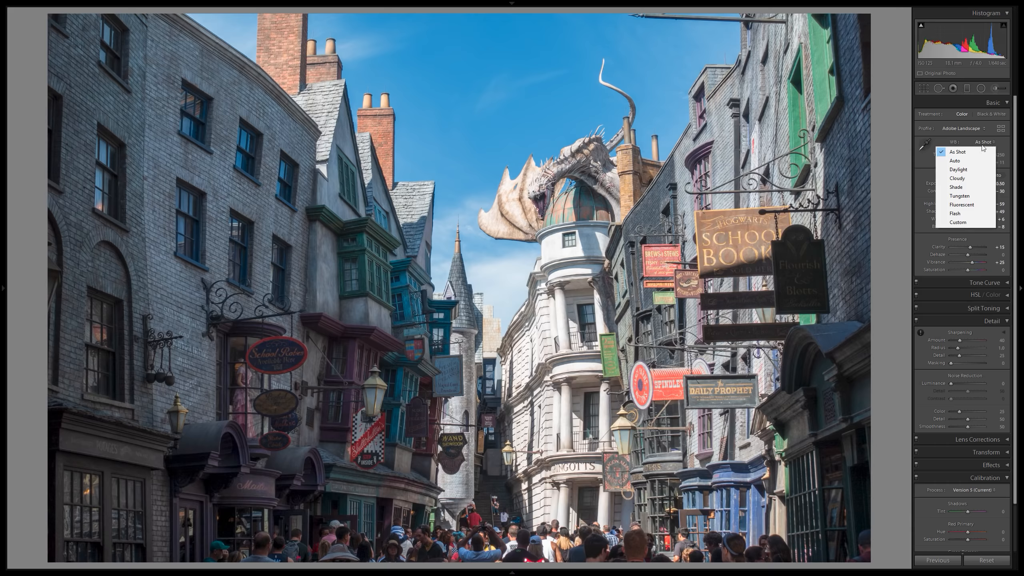
pyautogui.click(960, 162)
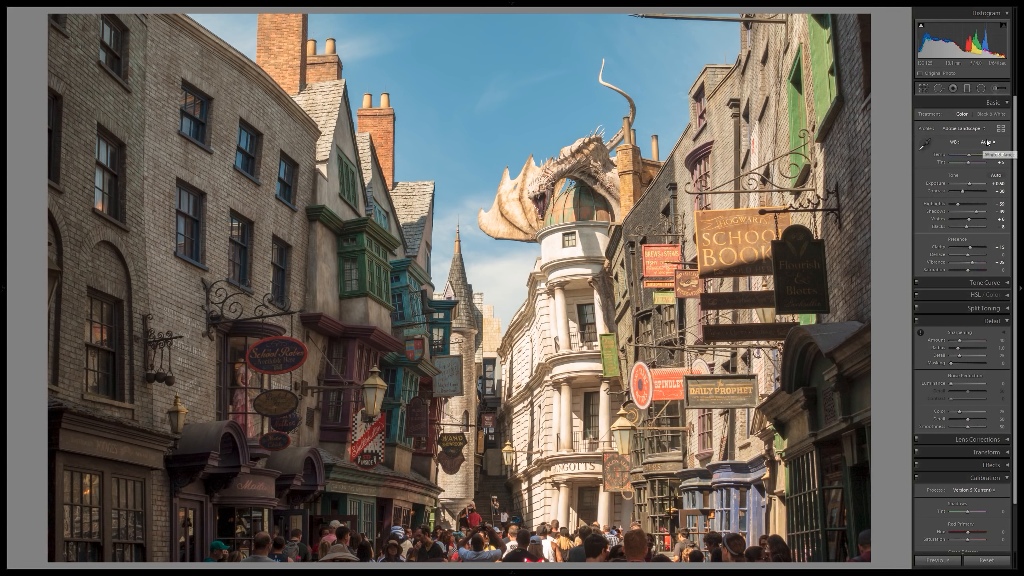
pyautogui.click(987, 139)
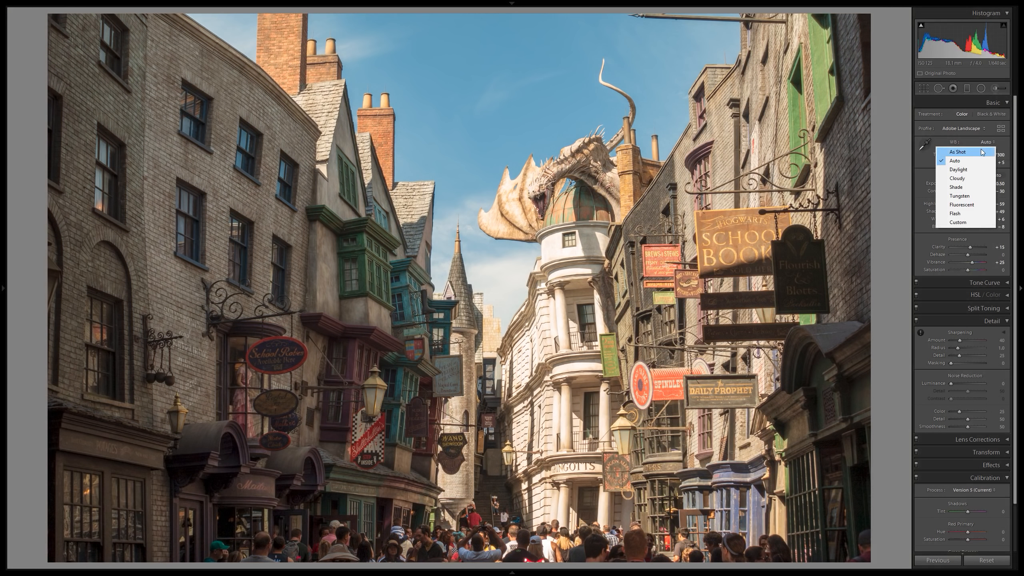
pyautogui.click(958, 168)
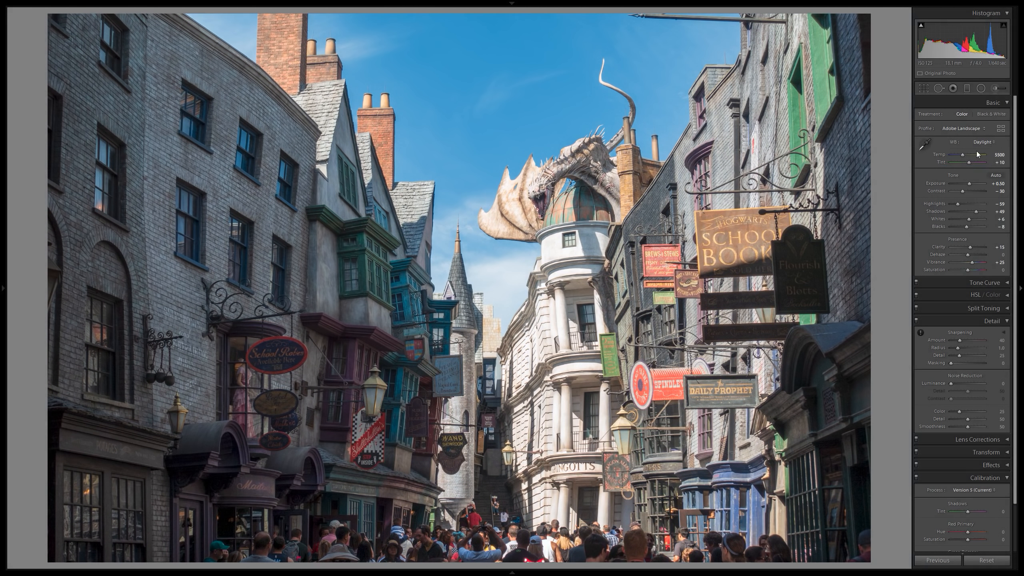
pyautogui.click(982, 143)
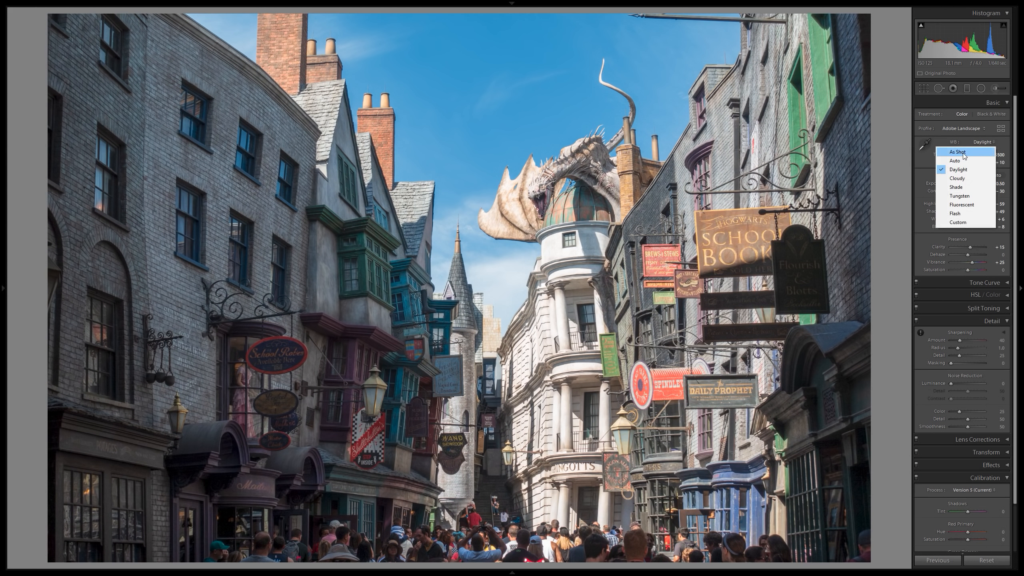
pyautogui.click(965, 156)
pyautogui.click(976, 141)
pyautogui.click(970, 170)
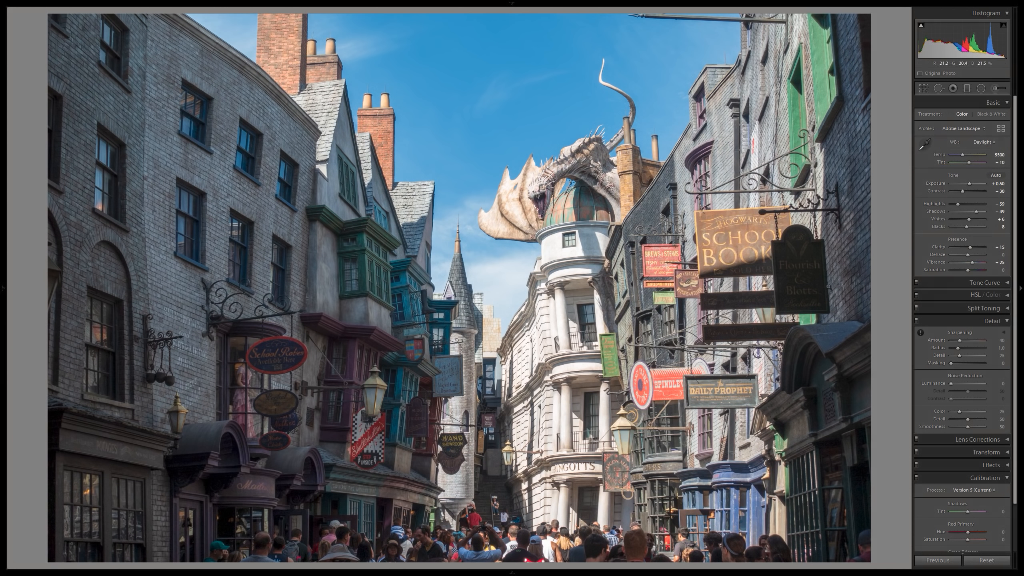
# Set the street photo's sharpening amount to 70.
pyautogui.click(1000, 246)
pyautogui.press('Return')
pyautogui.click(1001, 340)
pyautogui.write('70')
pyautogui.press('Return')
# Examine the shopfronts, brick walls, tower and hanging signs on both sides of the street at close zoom.
pyautogui.click(759, 363)
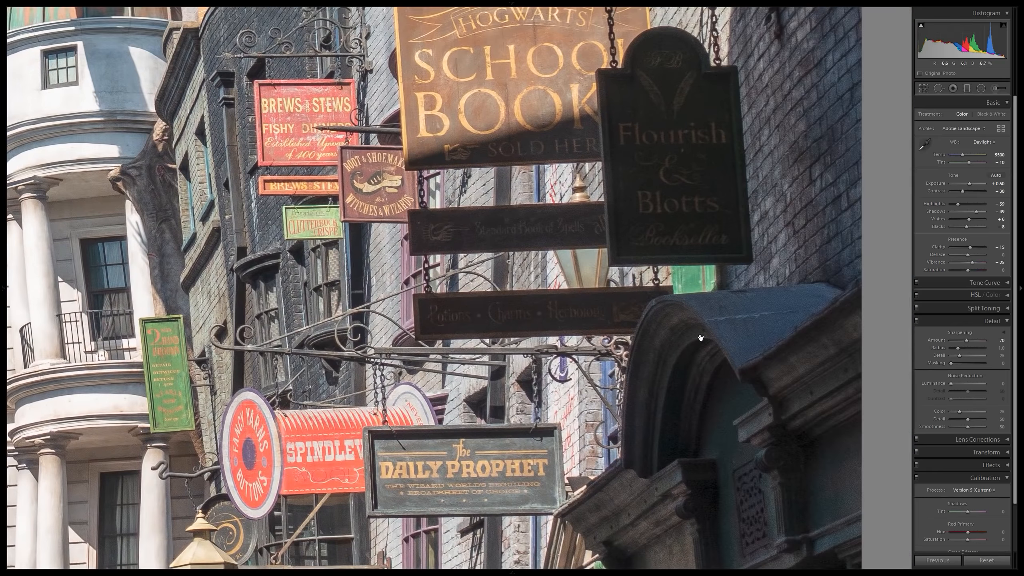
pyautogui.moveTo(668, 401); pyautogui.dragTo(821, 122)
pyautogui.moveTo(423, 404); pyautogui.dragTo(694, 225)
pyautogui.moveTo(120, 278); pyautogui.dragTo(523, 301)
pyautogui.moveTo(123, 75); pyautogui.dragTo(335, 261)
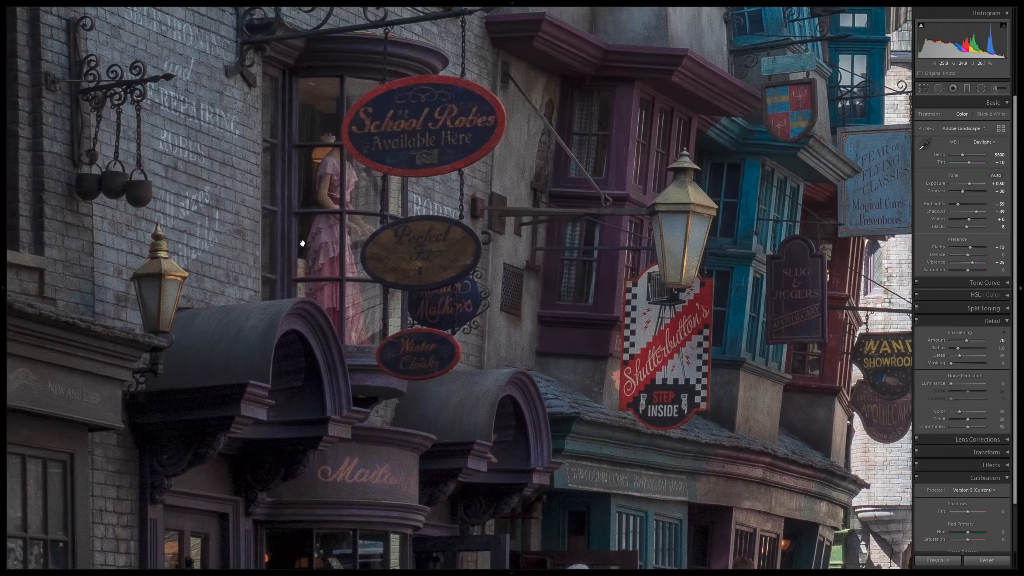
pyautogui.moveTo(403, 149); pyautogui.dragTo(238, 306)
pyautogui.moveTo(436, 165); pyautogui.dragTo(330, 246)
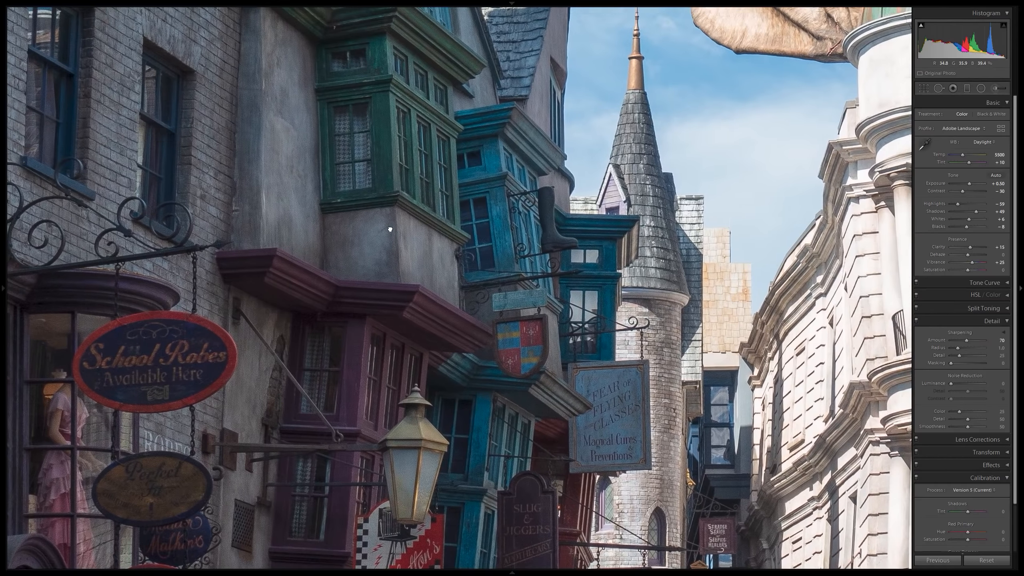
pyautogui.moveTo(403, 328); pyautogui.dragTo(378, 178)
pyautogui.moveTo(751, 331); pyautogui.dragTo(692, 249)
pyautogui.moveTo(827, 250); pyautogui.dragTo(49, 162)
pyautogui.moveTo(661, 121); pyautogui.dragTo(644, 504)
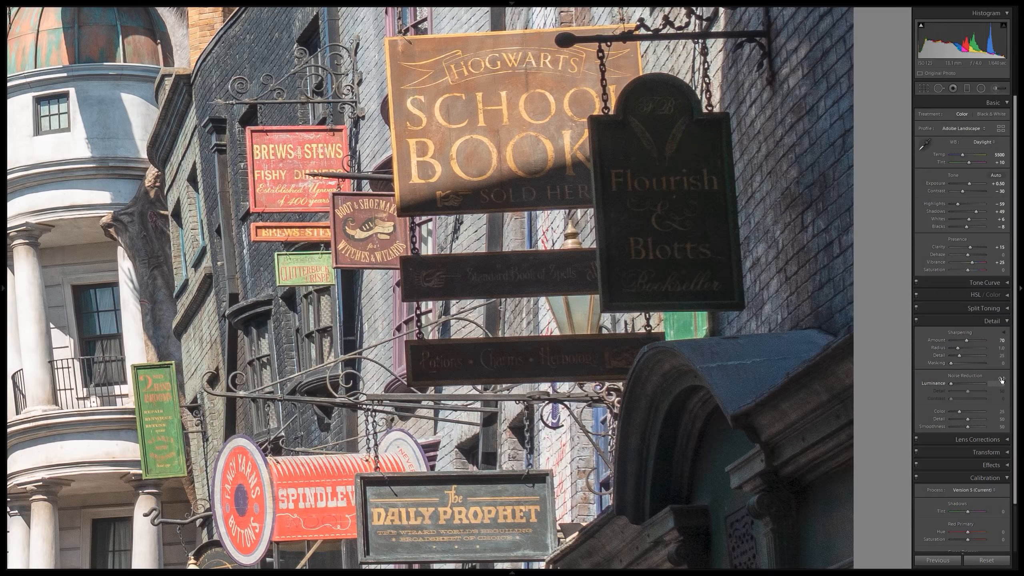
pyautogui.click(832, 329)
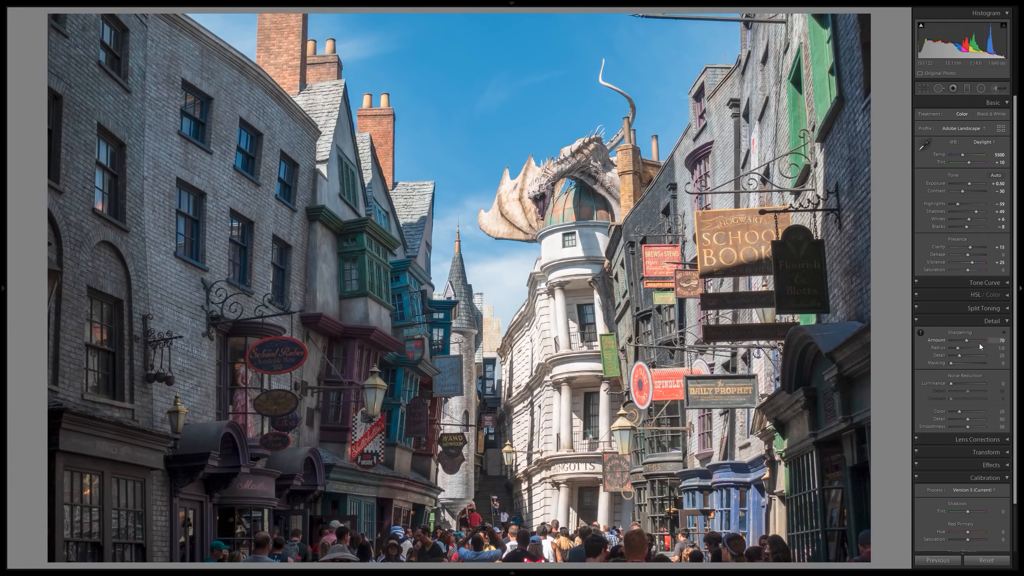
# Set the sharpening masking to 50 using the edge mask preview, and check the School Books sign at close zoom.
pyautogui.moveTo(1005, 364)
pyautogui.mouseDown()
pyautogui.moveTo(1020, 364)
pyautogui.moveTo(1006, 364)
pyautogui.mouseUp()
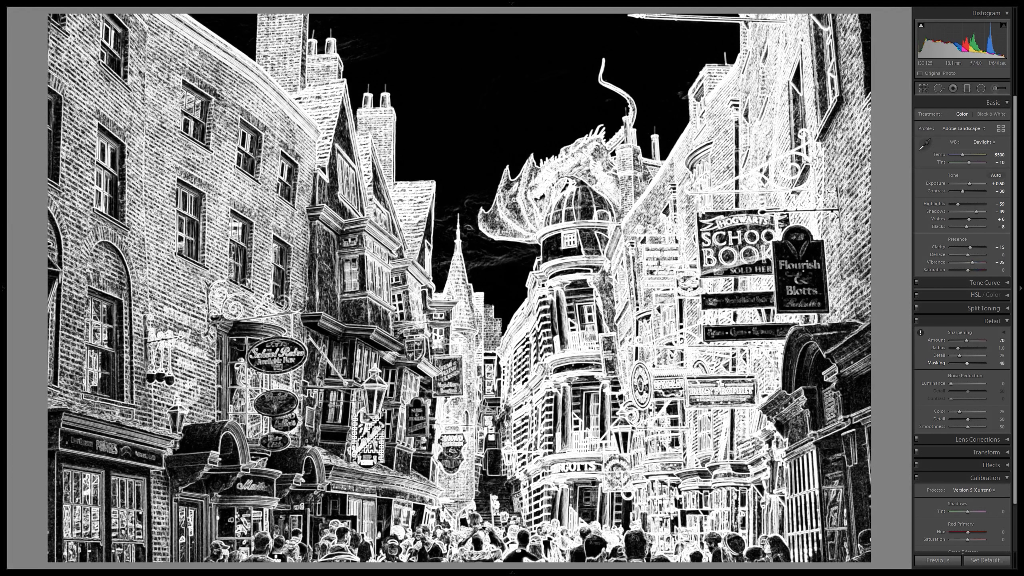
pyautogui.moveTo(968, 364); pyautogui.dragTo(968, 363)
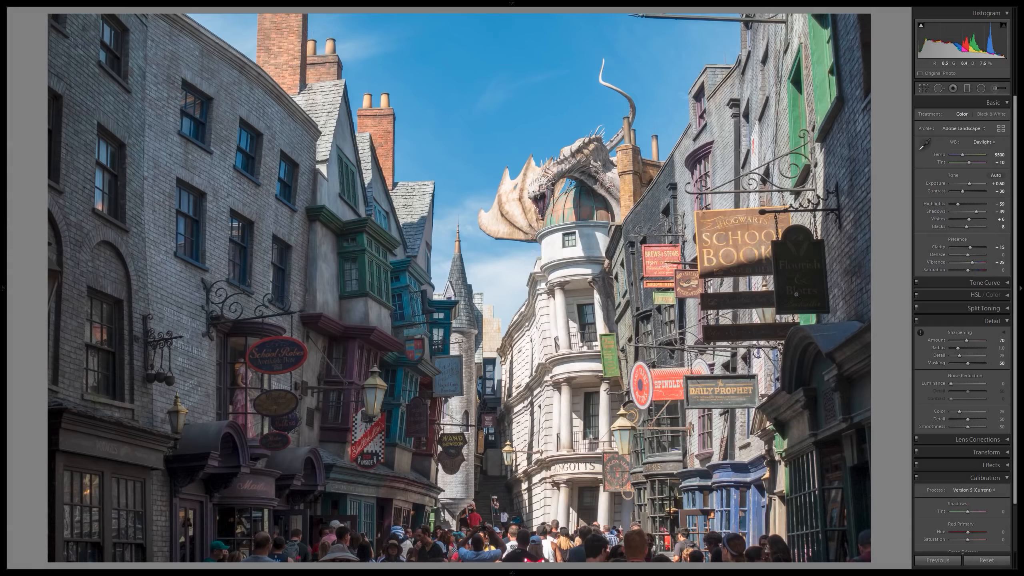
pyautogui.click(802, 276)
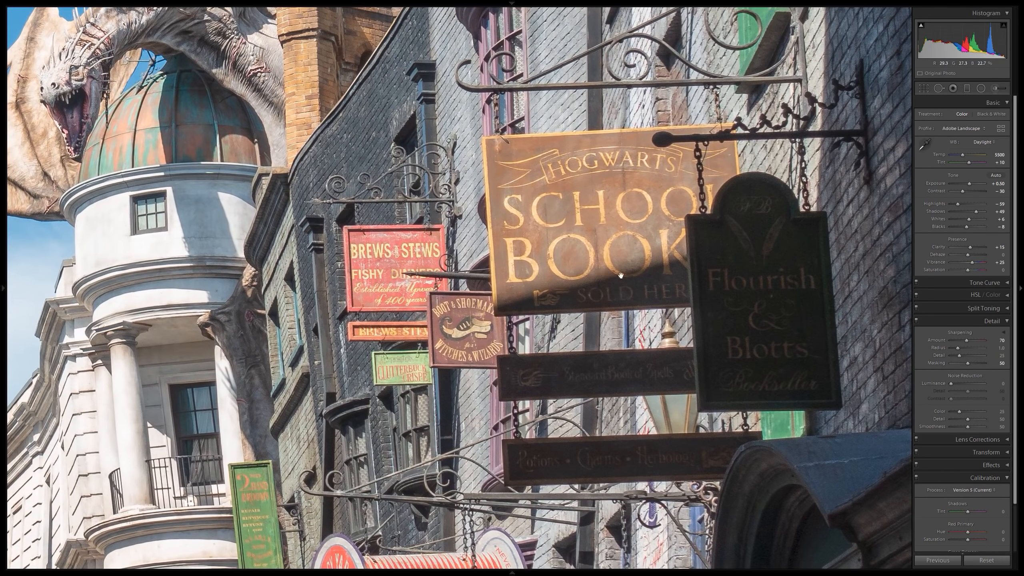
pyautogui.click(600, 273)
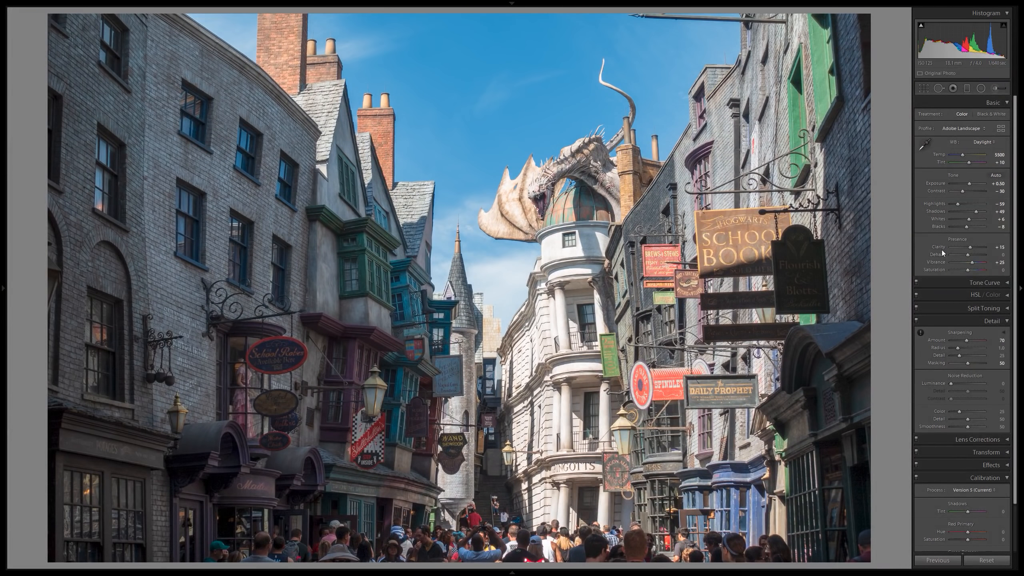
# Set the luminance noise reduction to 10 while viewing the shaded School Robes shopfront at close zoom.
pyautogui.click(268, 327)
pyautogui.moveTo(440, 408); pyautogui.dragTo(460, 263)
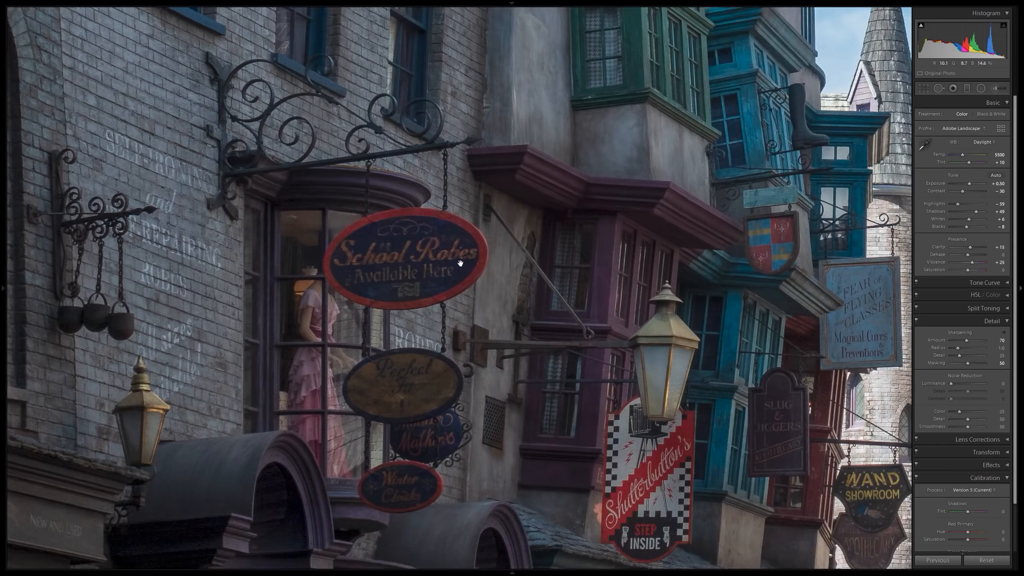
pyautogui.click(1002, 387)
pyautogui.write('10')
pyautogui.press('Return')
pyautogui.click(410, 226)
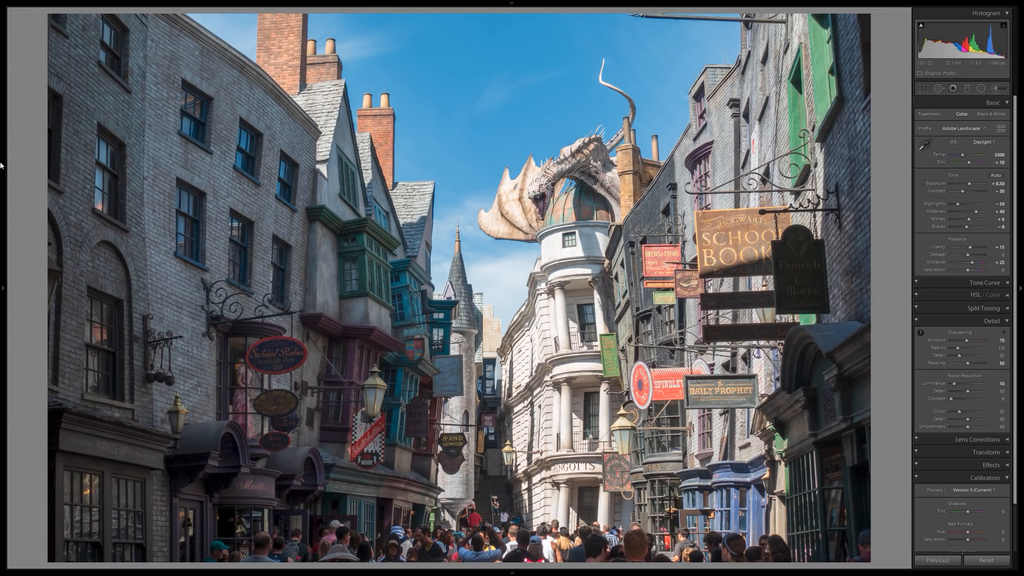
# Apply a vignetting preset to the street photo and inspect the shop signs, white building and dragon at close zoom.
pyautogui.moveTo(3, 197)
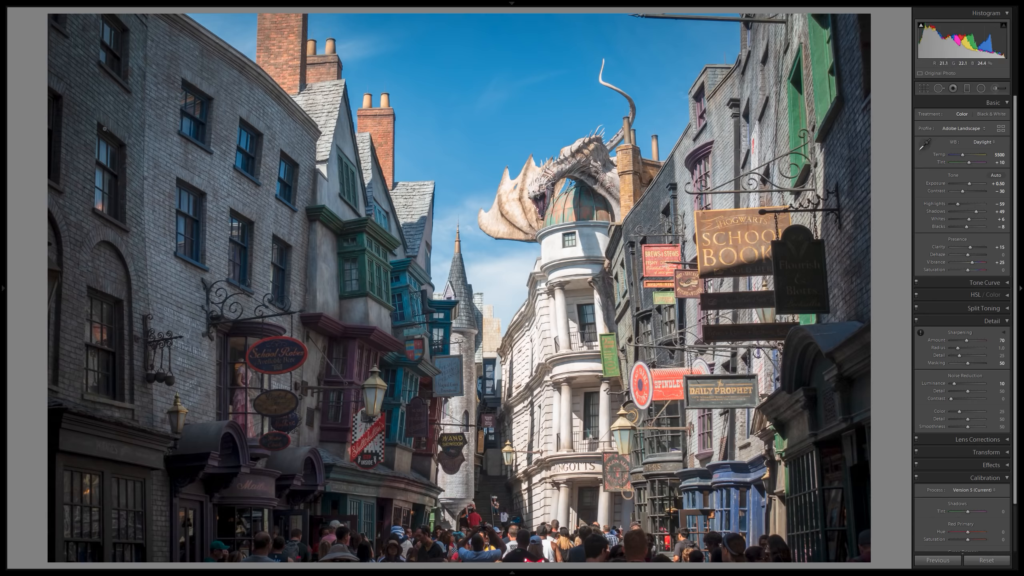
pyautogui.click(805, 238)
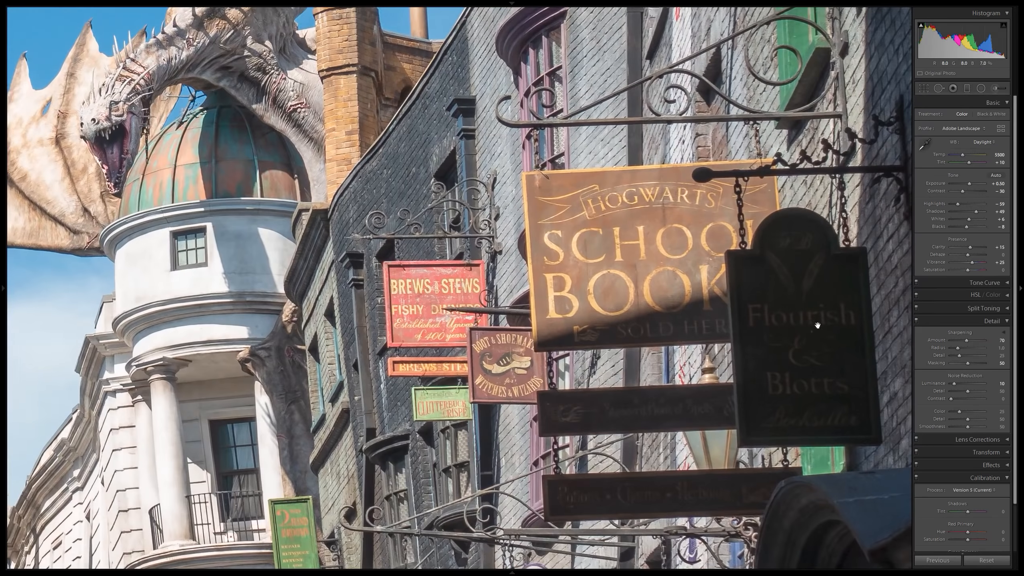
pyautogui.moveTo(859, 346); pyautogui.dragTo(641, 291)
pyautogui.moveTo(688, 421); pyautogui.dragTo(605, 122)
pyautogui.moveTo(677, 393); pyautogui.dragTo(624, 165)
pyautogui.click(625, 165)
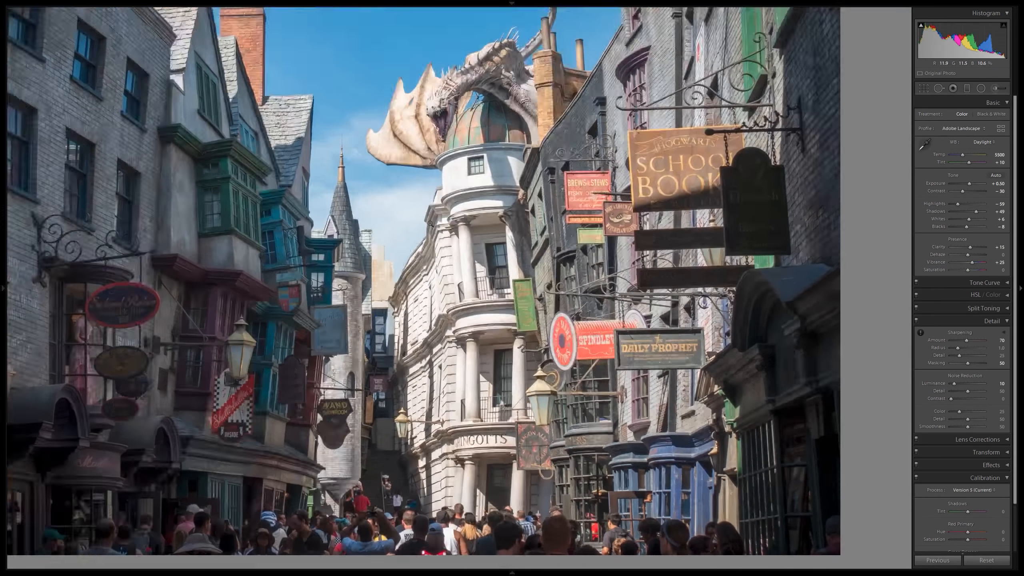
pyautogui.click(561, 294)
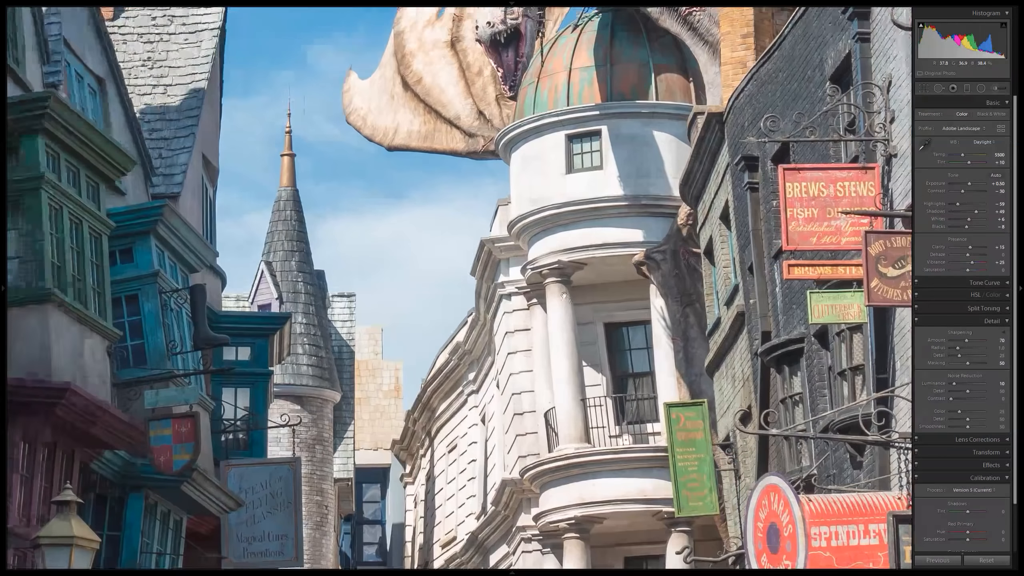
pyautogui.moveTo(597, 39); pyautogui.dragTo(667, 236)
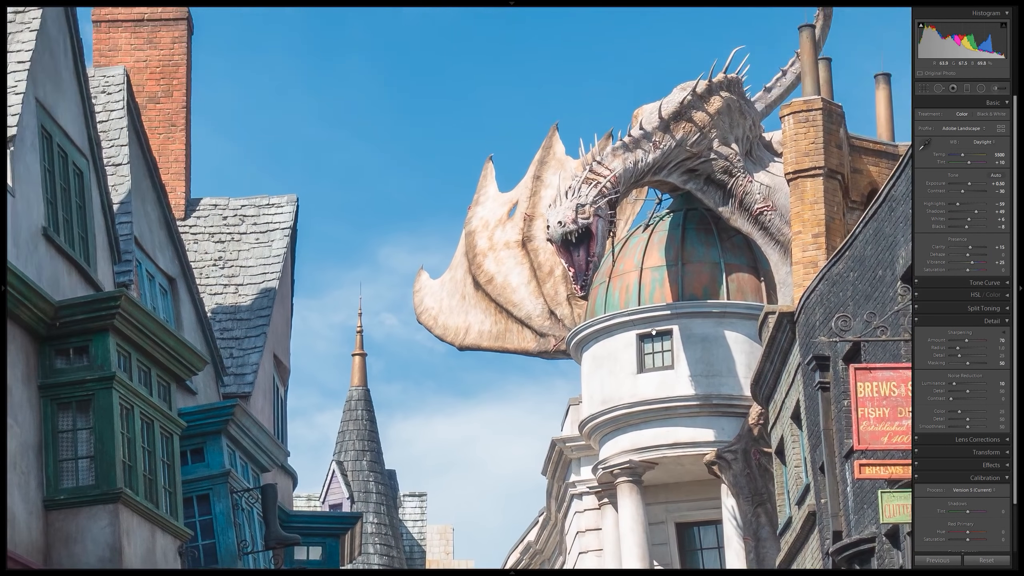
pyautogui.click(667, 236)
# Compare the street photo before and after side by side, and set its vibrance to 30.
pyautogui.press('y')
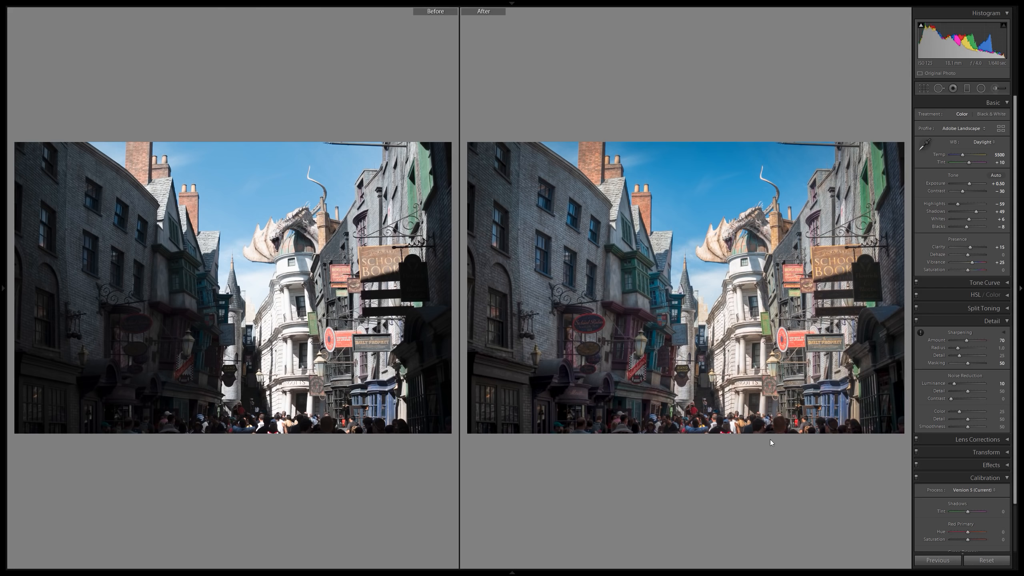
pyautogui.click(996, 262)
pyautogui.write('30')
pyautogui.press('Return')
# Try the Adobe Vivid profile on the street photo and switch back to Adobe Landscape.
pyautogui.click(965, 129)
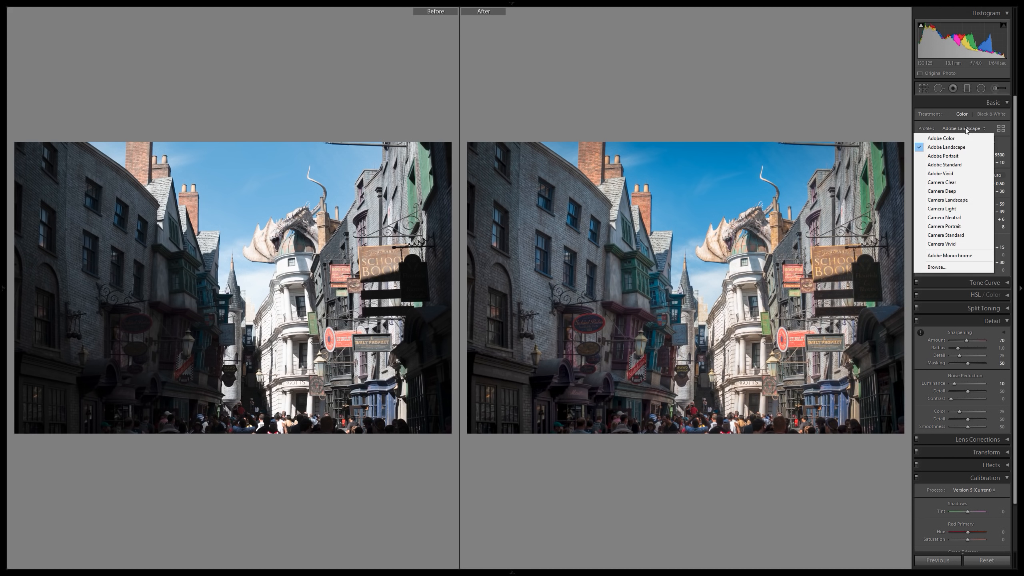
pyautogui.click(946, 173)
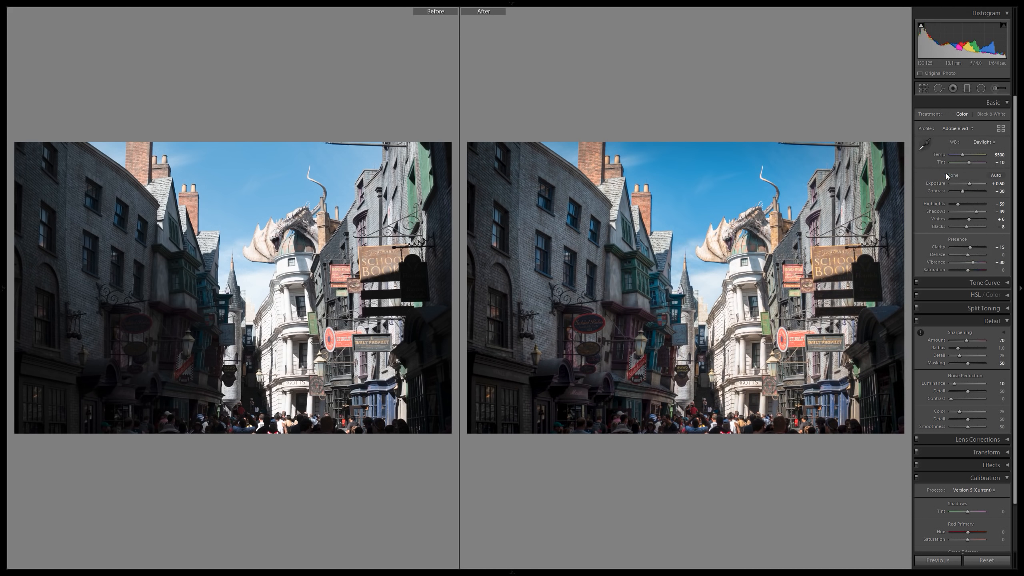
pyautogui.click(958, 128)
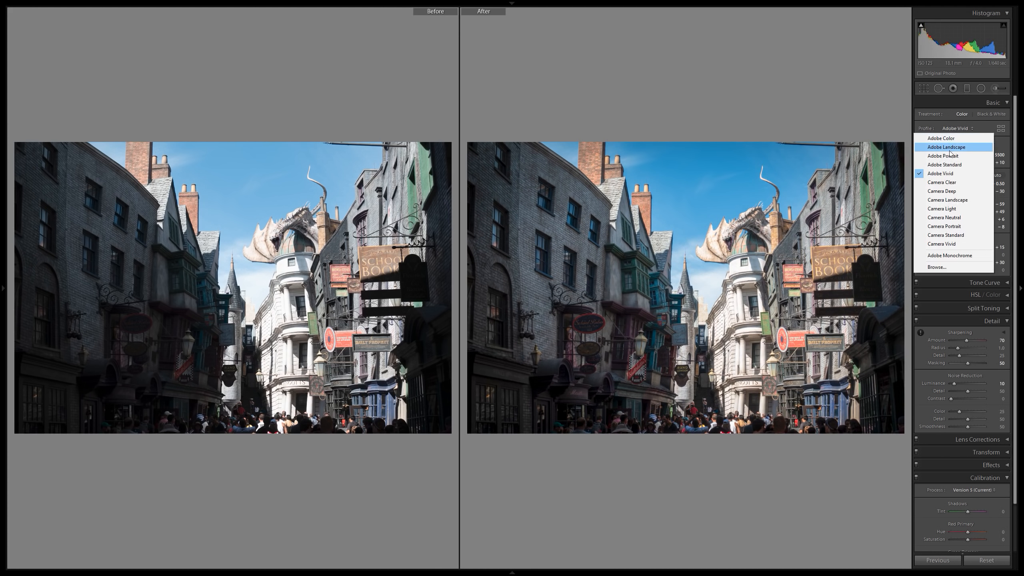
pyautogui.click(938, 151)
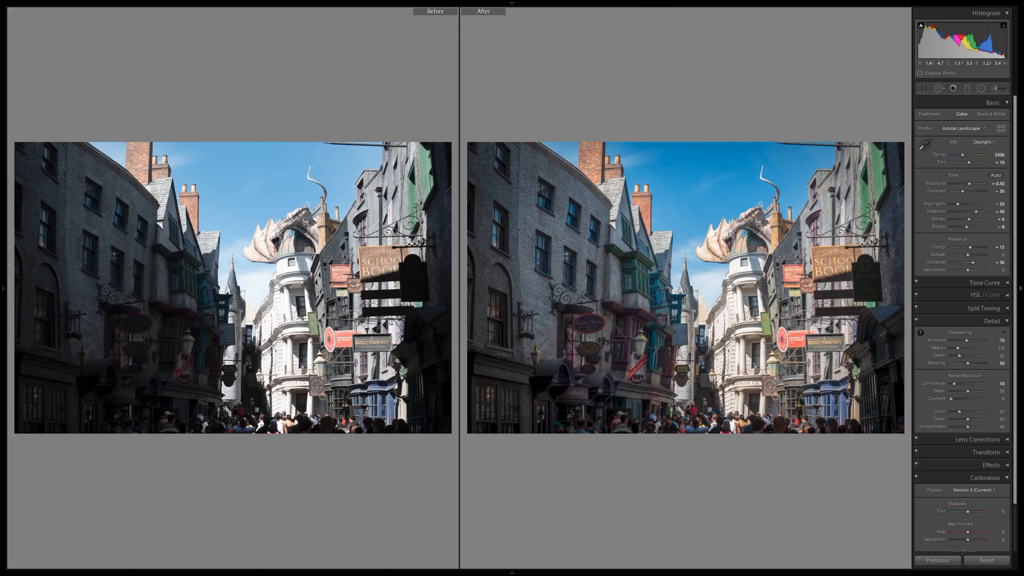
# Return to the single-photo view and examine the dragon, signs and shaded shopfronts at close zoom.
pyautogui.press('y')
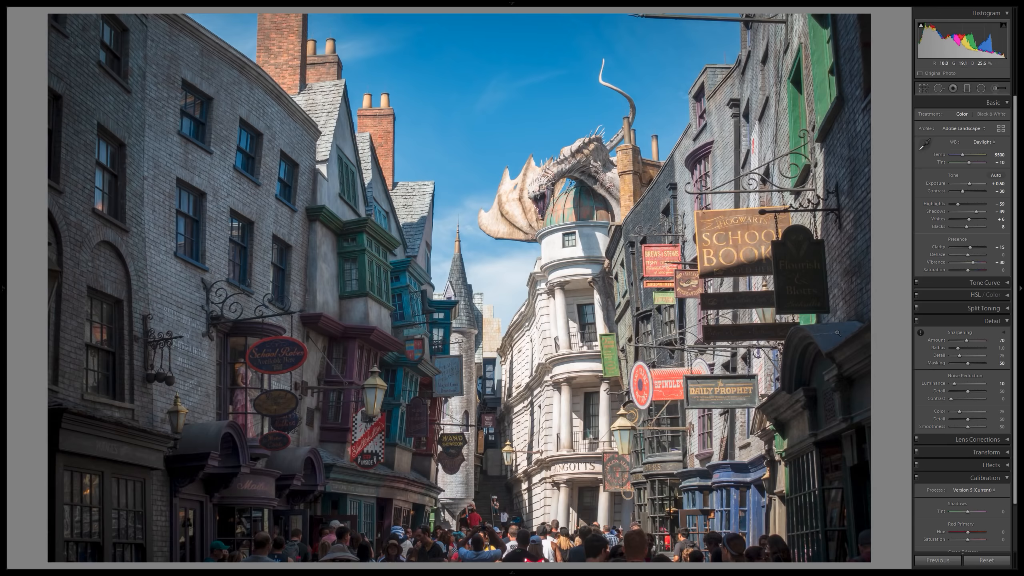
pyautogui.moveTo(586, 152); pyautogui.dragTo(593, 184)
pyautogui.click(592, 184)
pyautogui.click(765, 346)
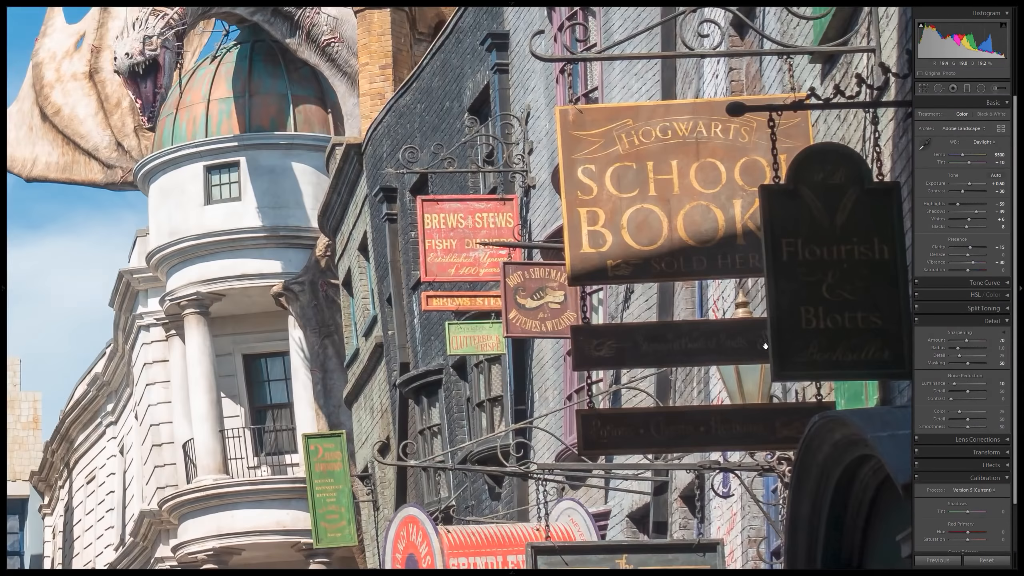
pyautogui.moveTo(766, 346); pyautogui.dragTo(677, 203)
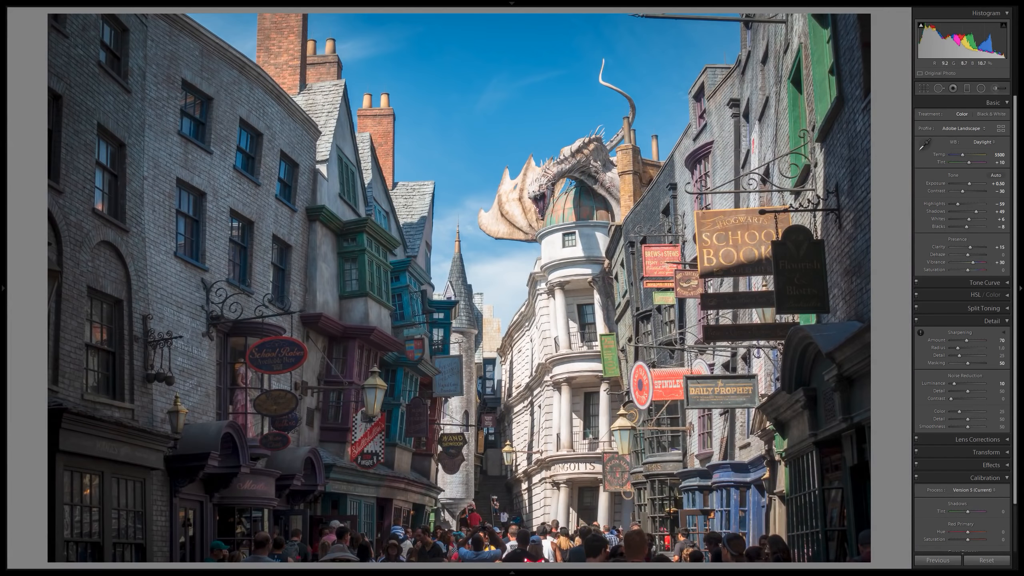
pyautogui.click(380, 447)
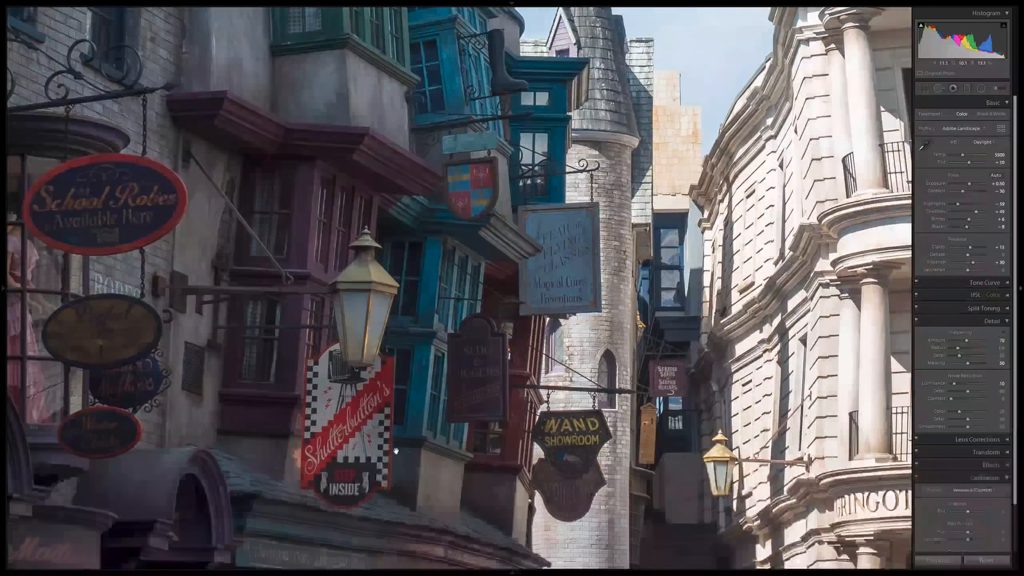
pyautogui.moveTo(515, 460); pyautogui.dragTo(386, 351)
pyautogui.click(386, 351)
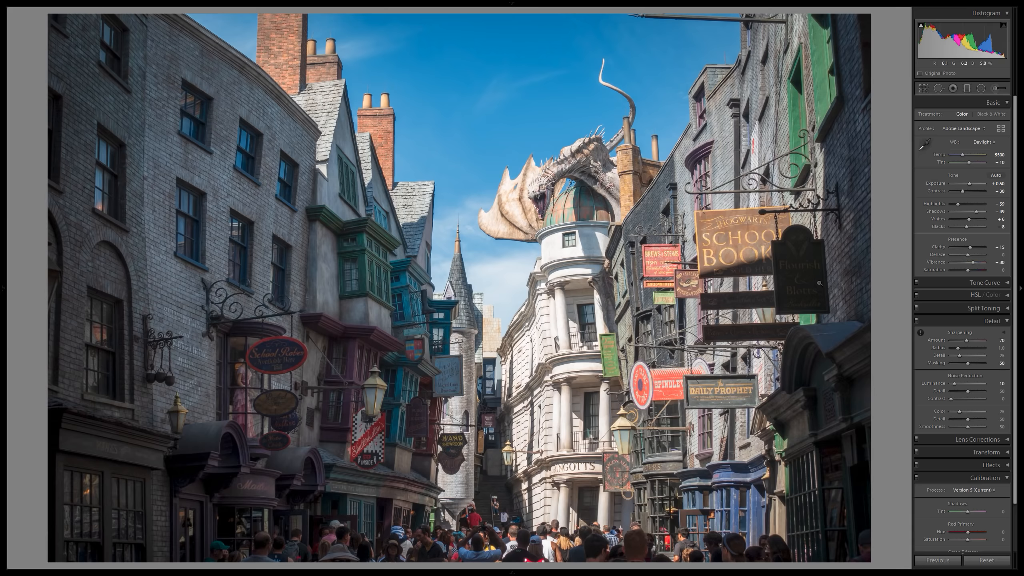
# Return to the photo grid and remove photo 14, the second shot of the dancers before the white cathedral.
pyautogui.press('g')
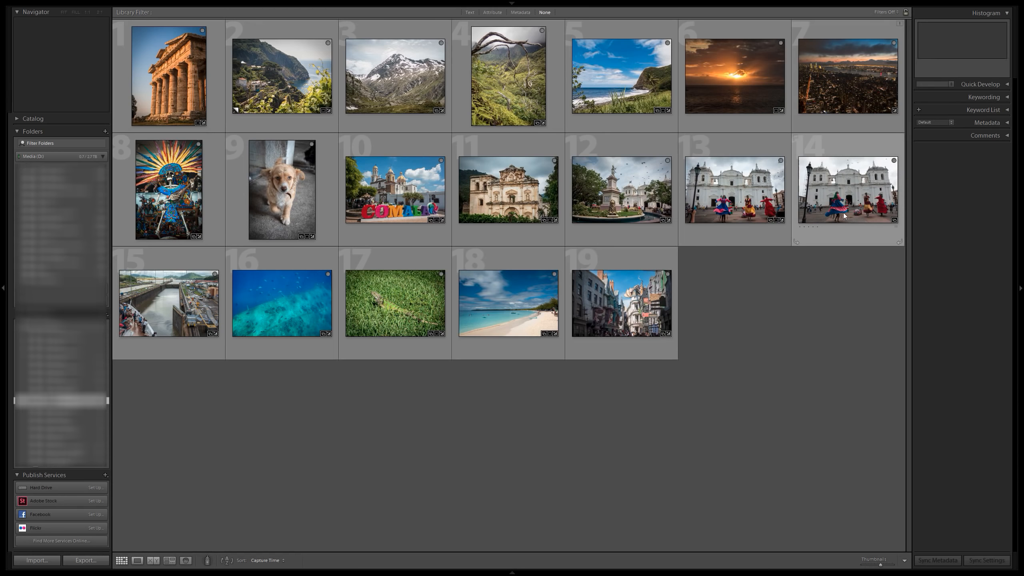
pyautogui.rightClick(847, 189)
pyautogui.click(898, 332)
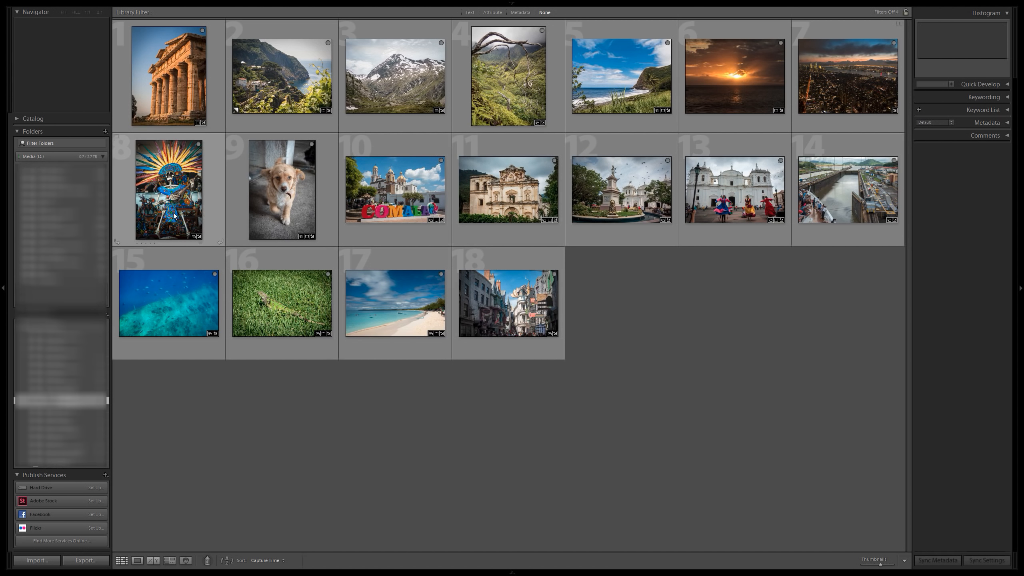
# Open the skeleton with the feathered headdress for developing and move on to the puppy photo.
pyautogui.click(224, 214)
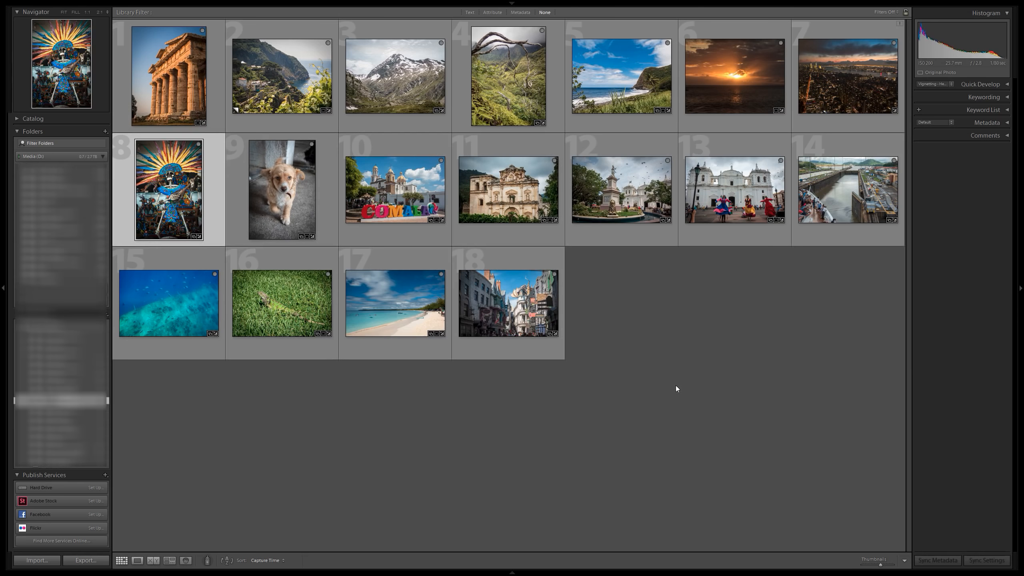
pyautogui.press('d')
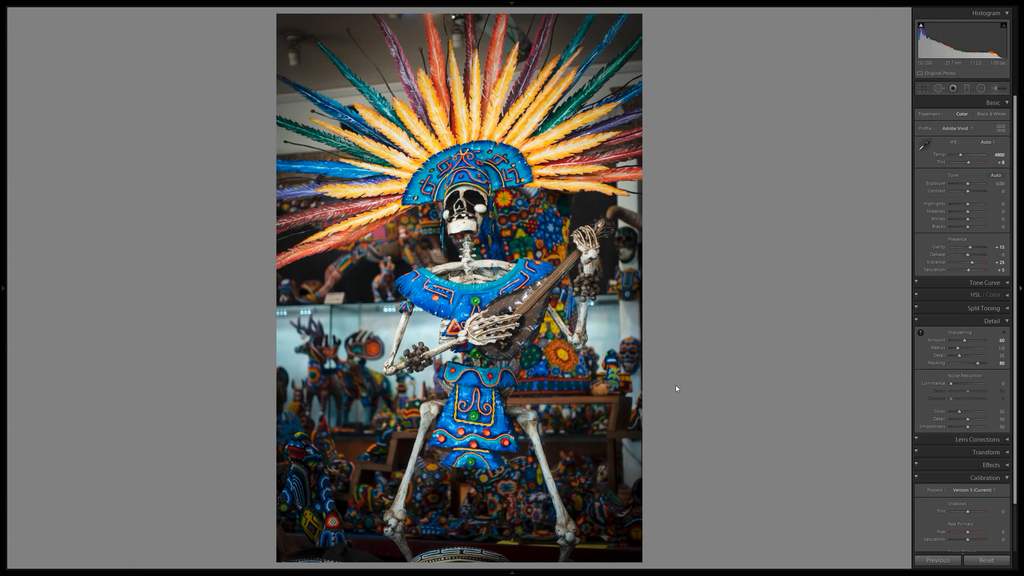
pyautogui.press('Right')
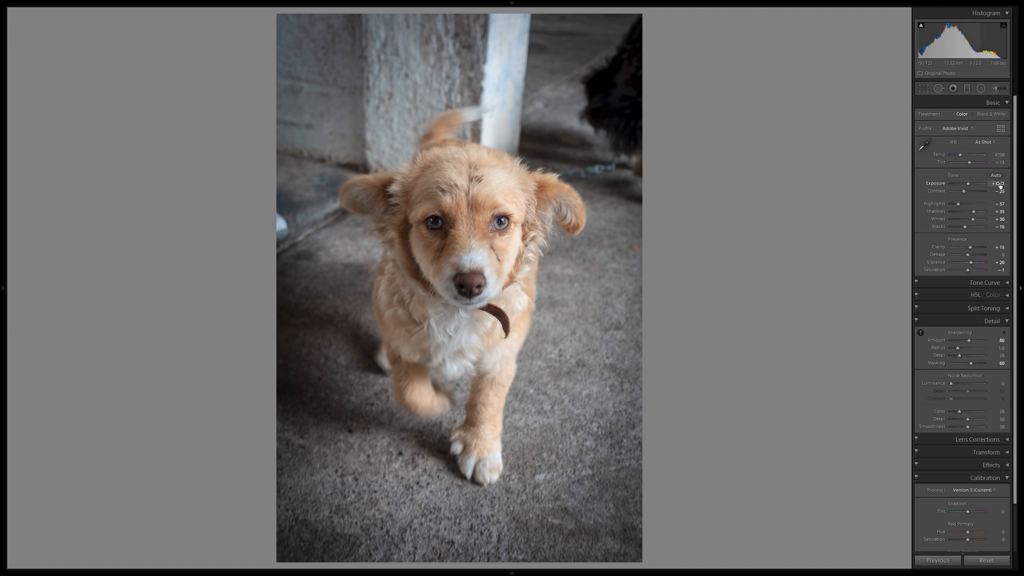
# Set the puppy photo's exposure to −0.09, blacks to −23 and shadows to +12, checking them against the unedited version.
pyautogui.moveTo(1001, 185)
pyautogui.mouseDown()
pyautogui.moveTo(968, 185)
pyautogui.moveTo(993, 185)
pyautogui.mouseUp()
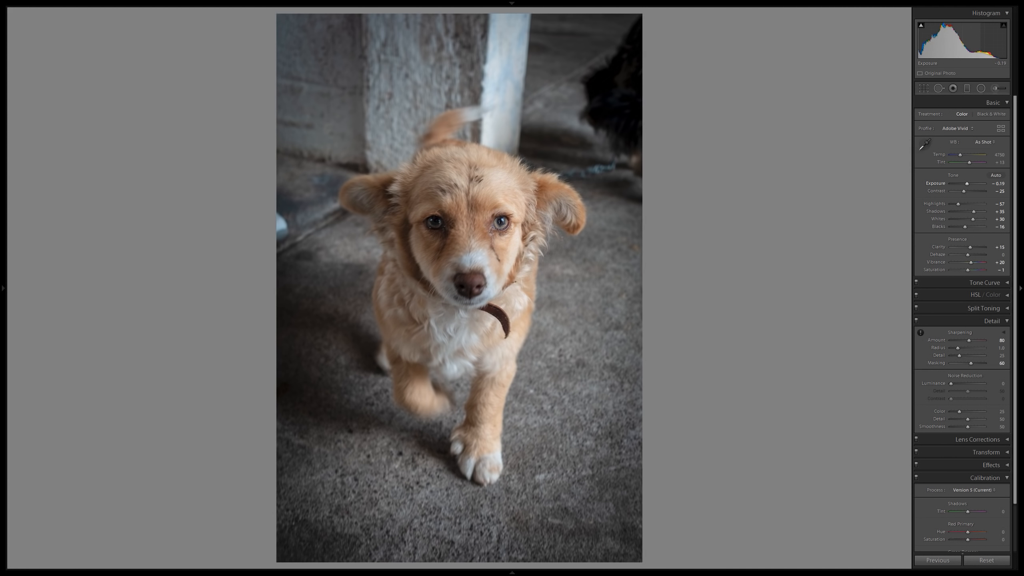
pyautogui.moveTo(990, 185); pyautogui.dragTo(993, 185)
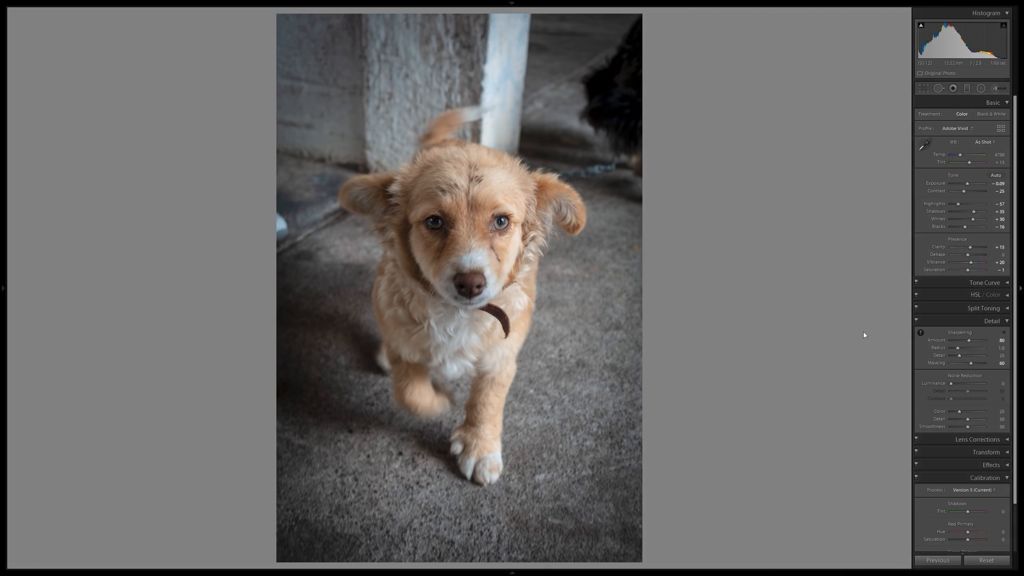
pyautogui.moveTo(1003, 229); pyautogui.dragTo(997, 228)
pyautogui.press('y')
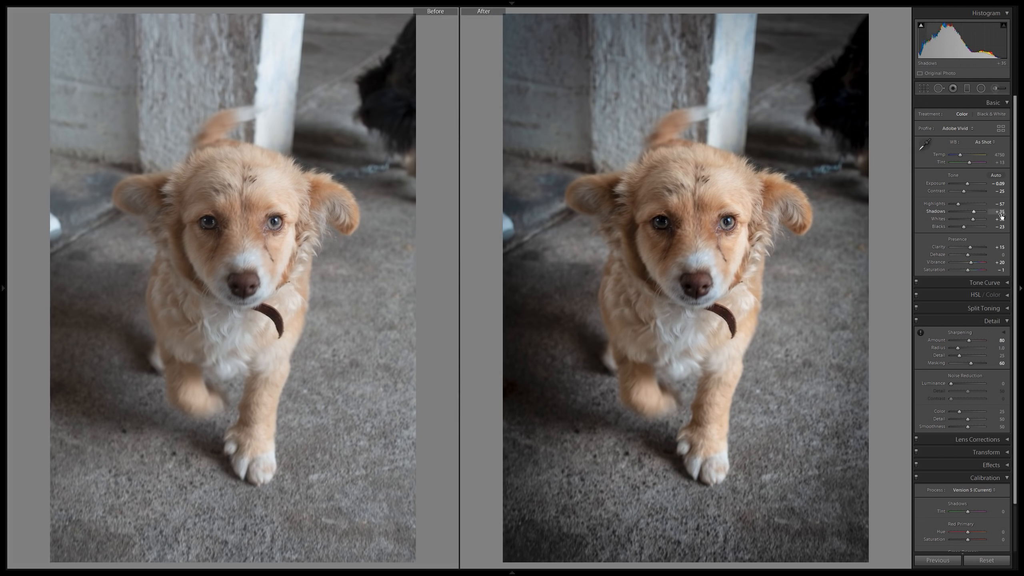
pyautogui.moveTo(1001, 213); pyautogui.dragTo(993, 212)
pyautogui.press('y')
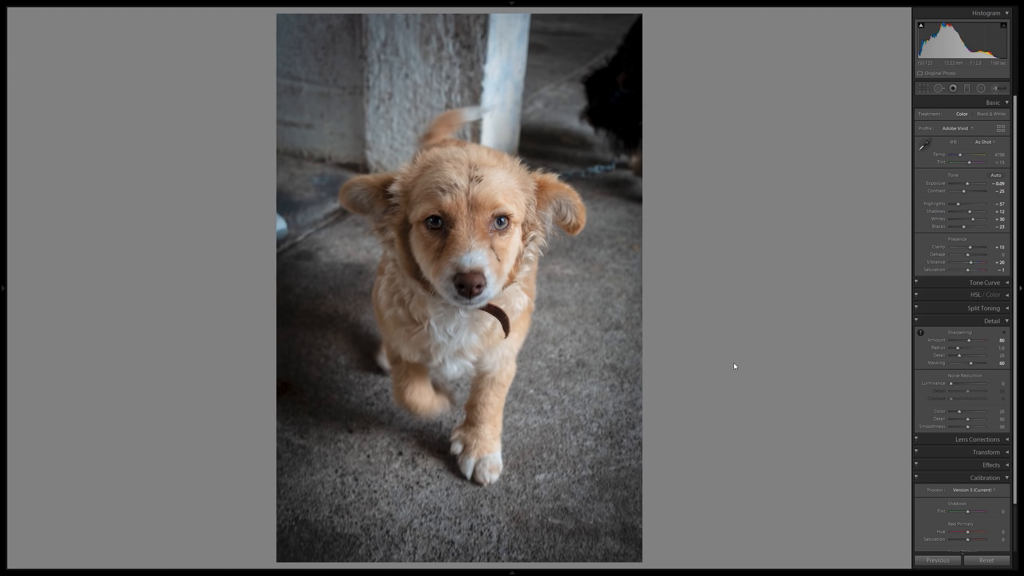
# Review the edited photos backwards from the puppy through the Comala sign, ruined church and lion fountain to the cathedral dancers.
pyautogui.press('Right')
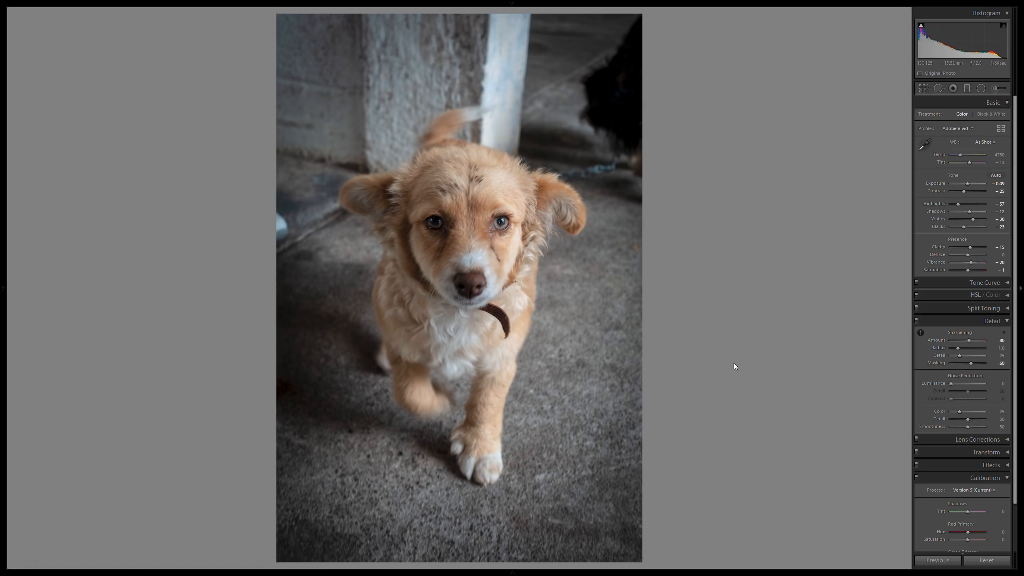
pyautogui.press('Left')
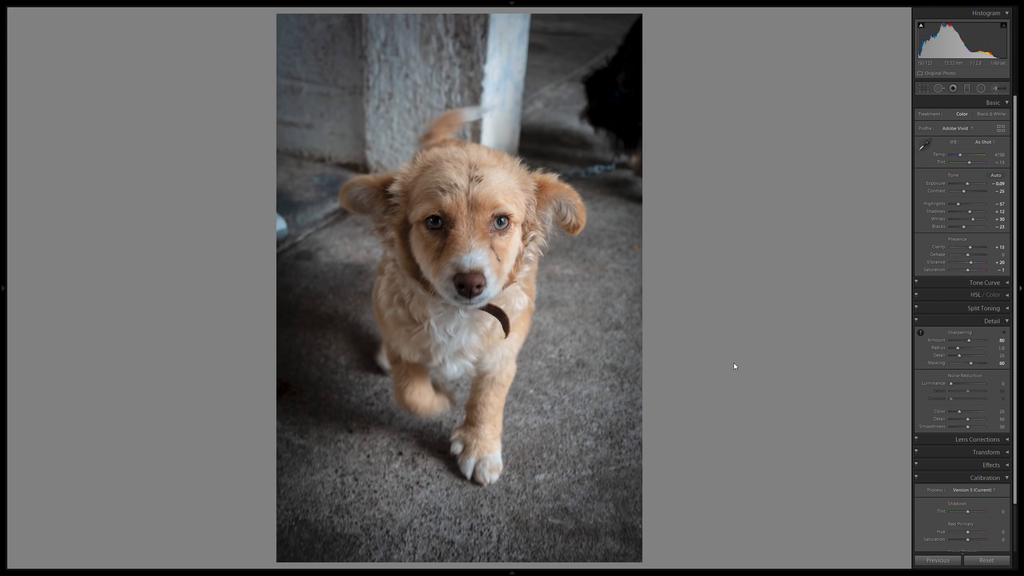
pyautogui.press('Left')
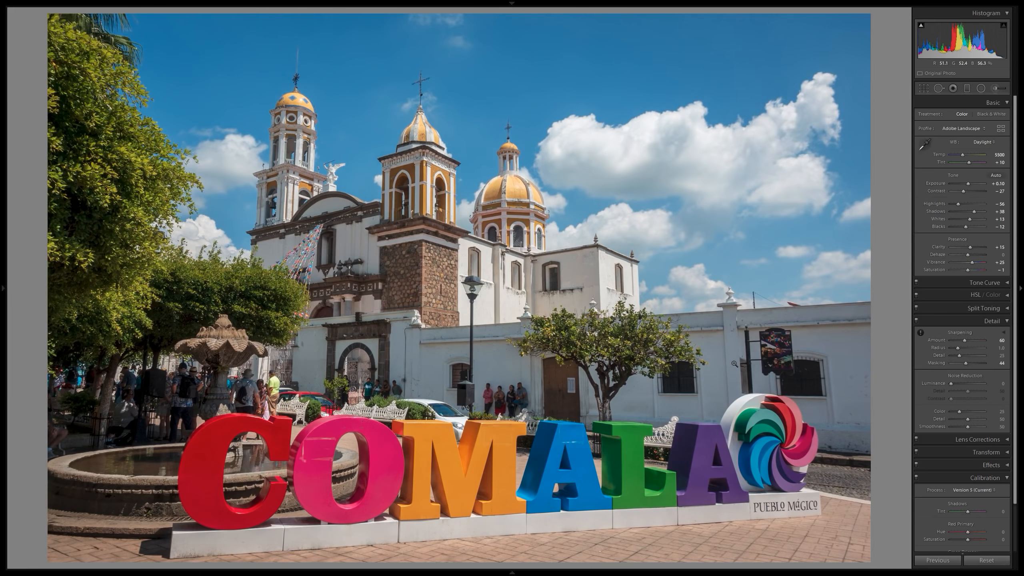
pyautogui.press('Left')
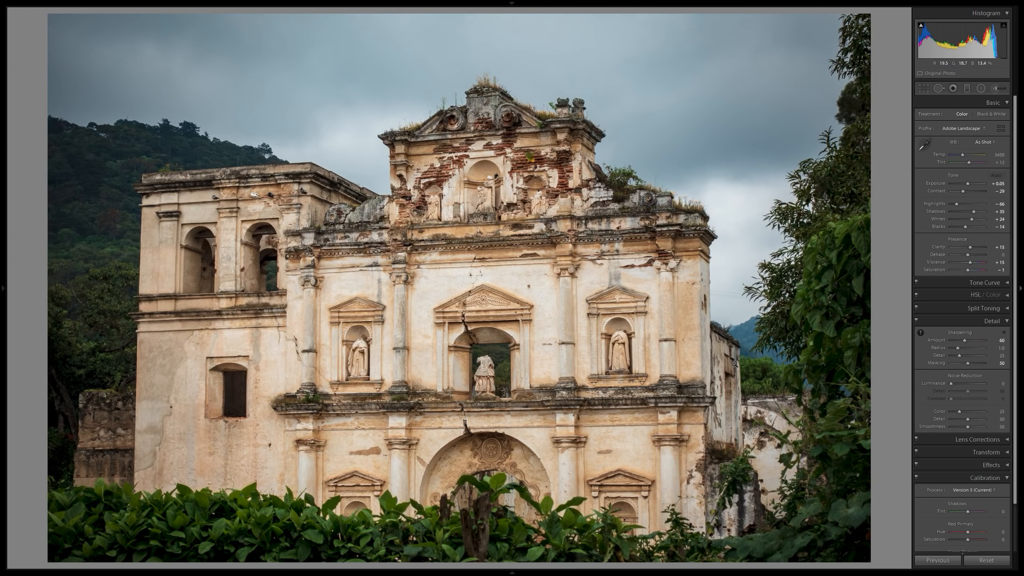
pyautogui.press('Left')
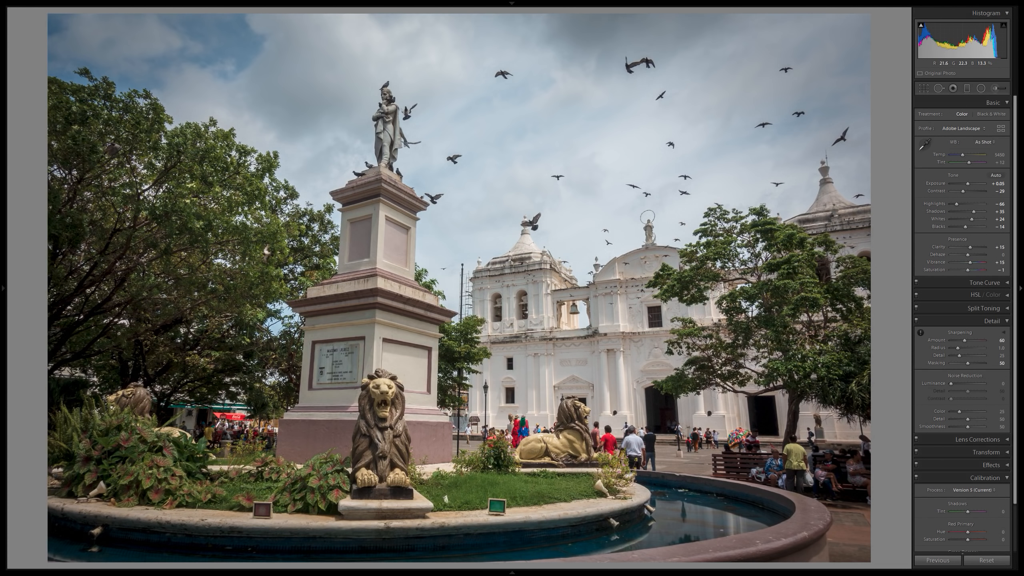
pyautogui.press('Left')
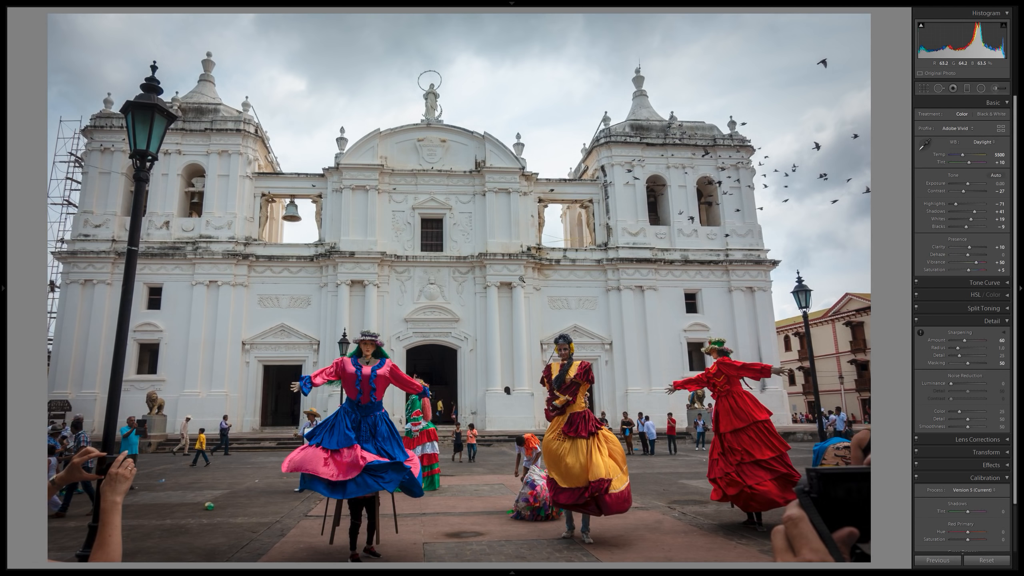
# Examine the costumed dancers in front of the white cathedral at close zoom and return to the full photo.
pyautogui.moveTo(365, 451); pyautogui.dragTo(426, 322)
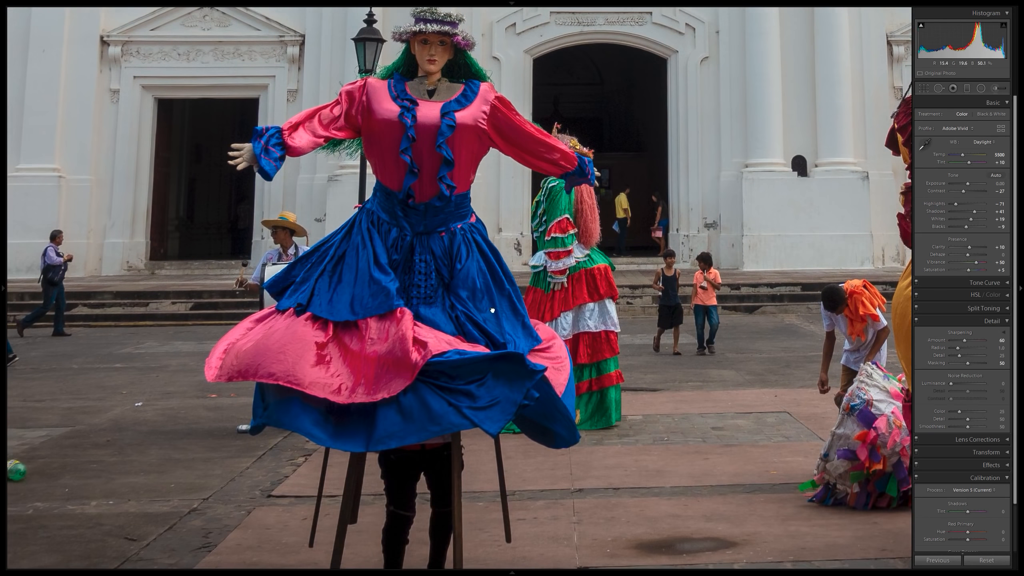
pyautogui.press('Left')
pyautogui.press('Left')
pyautogui.press('Left')
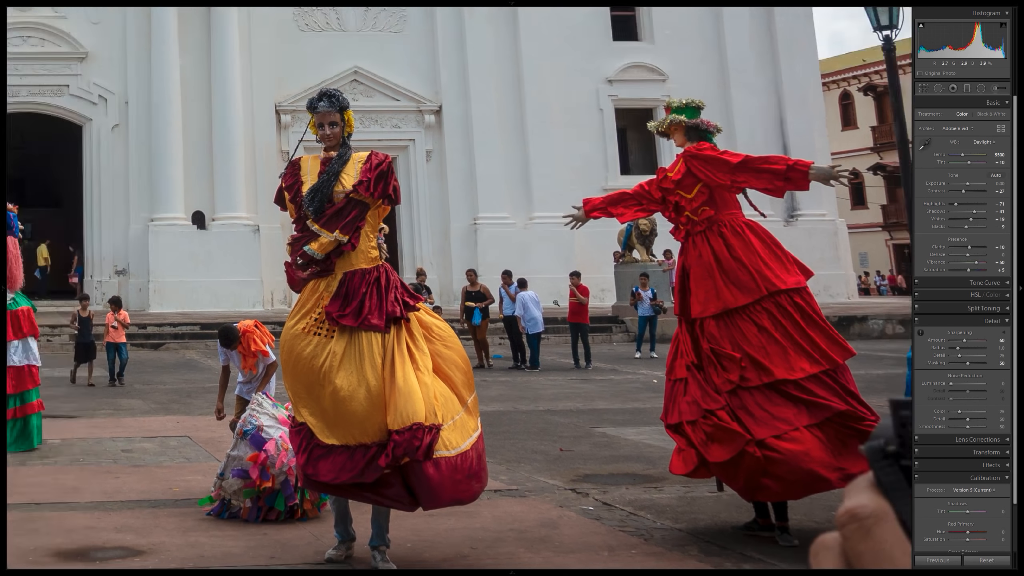
pyautogui.click(557, 302)
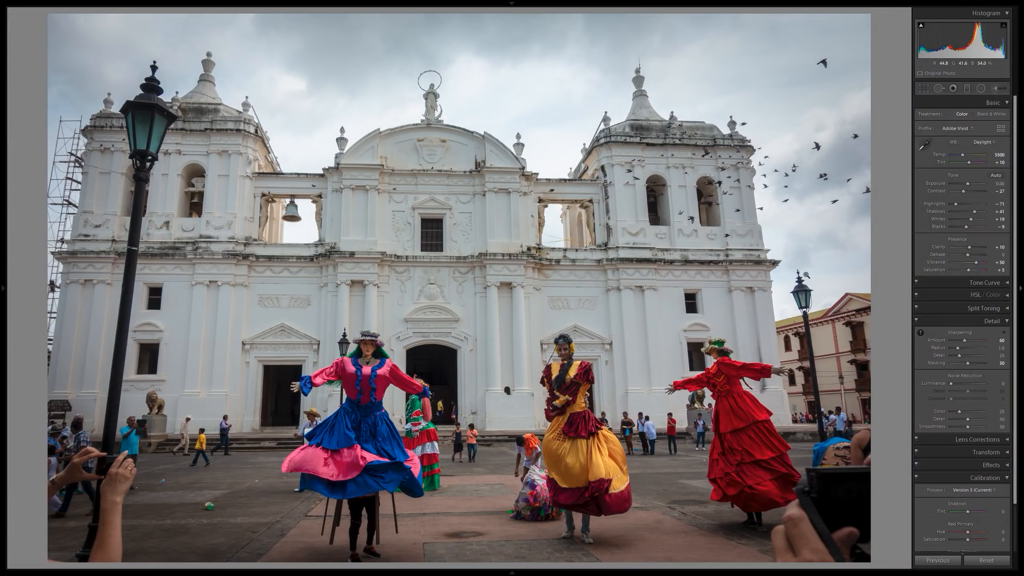
# Go back to the canal lock photo and examine the locomotive and the ship's passengers at close zoom.
pyautogui.press('Left')
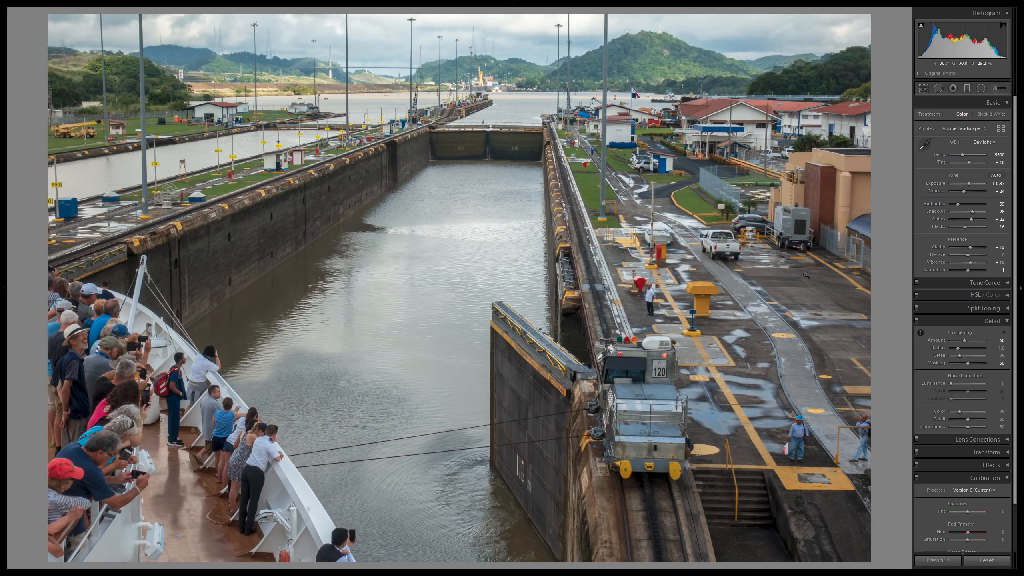
pyautogui.click(647, 403)
pyautogui.moveTo(174, 483); pyautogui.dragTo(587, 362)
pyautogui.moveTo(216, 401); pyautogui.dragTo(693, 390)
pyautogui.click(692, 389)
# Review the underwater wreck, iguana and beach photos in turn, ending on the street photo with the dragon.
pyautogui.press('Right')
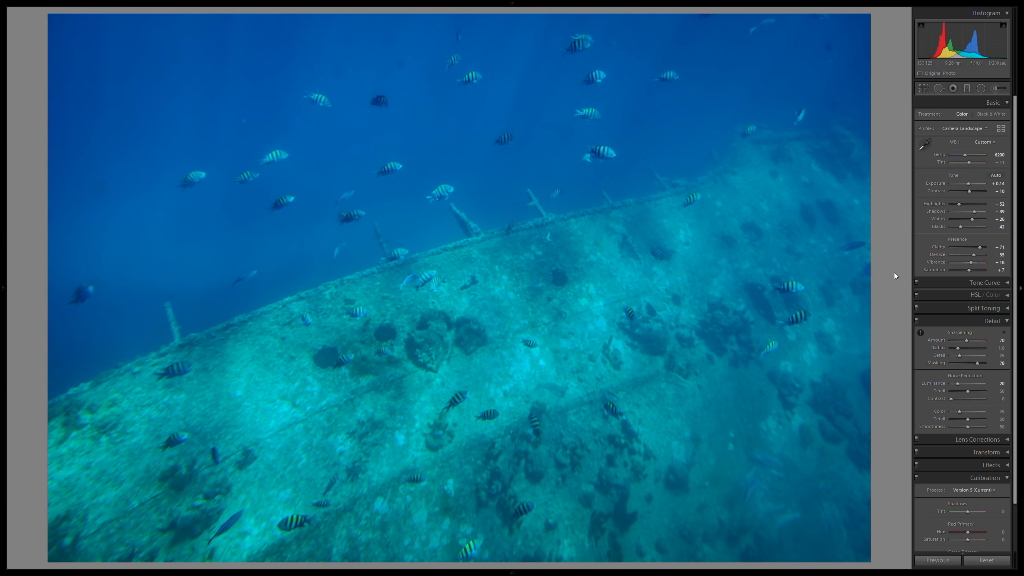
pyautogui.press('Right')
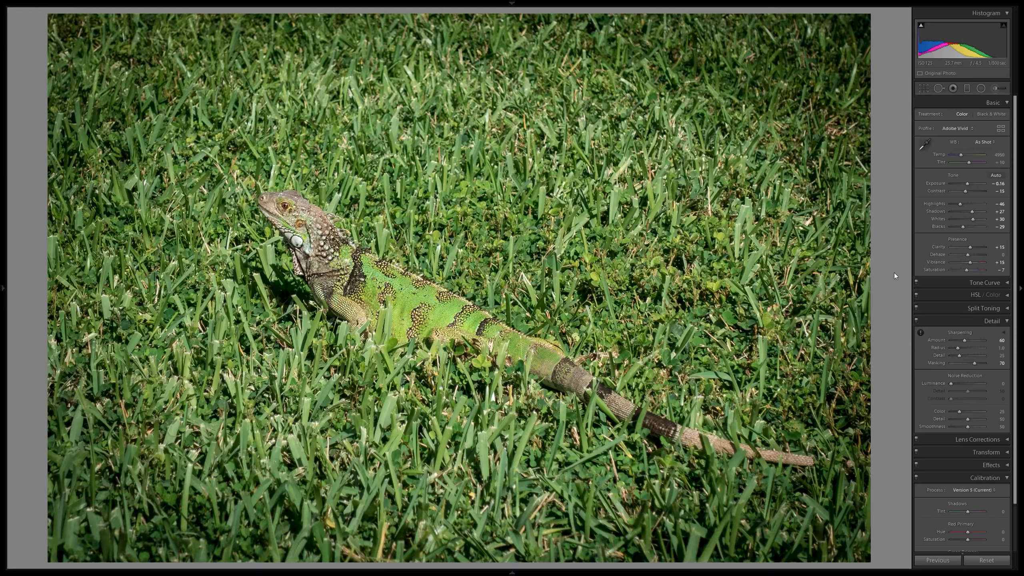
pyautogui.press('Right')
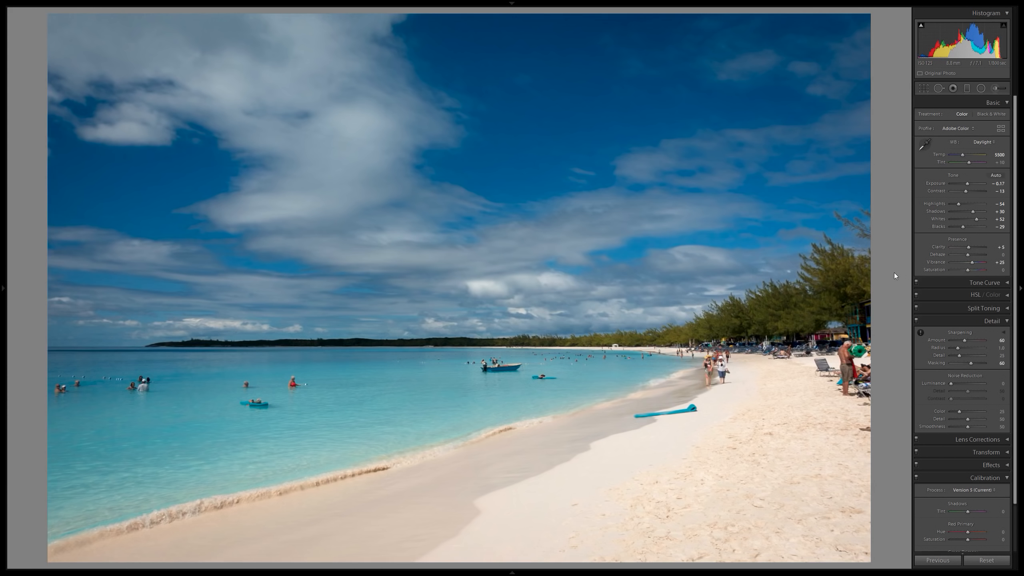
pyautogui.press('Right')
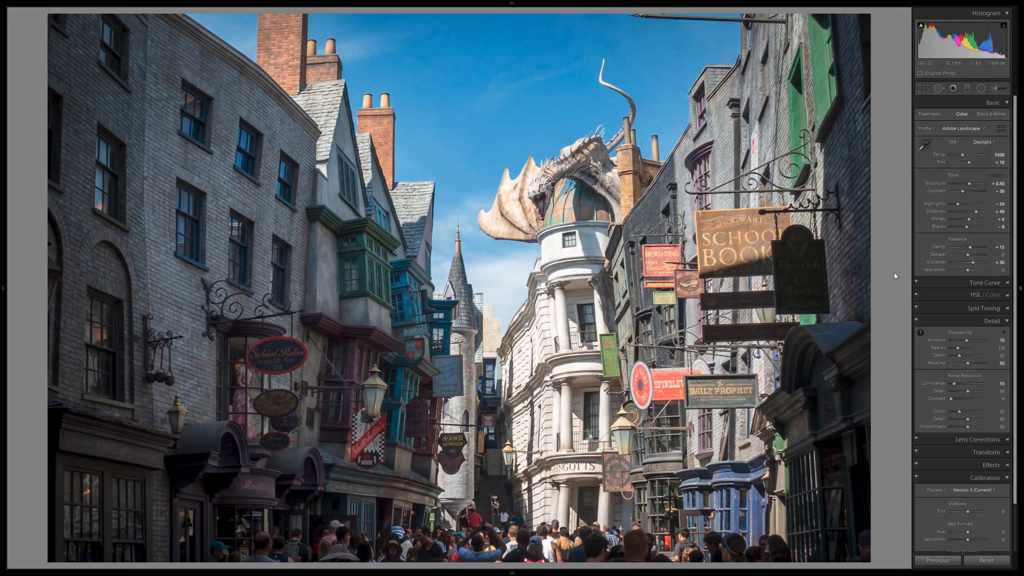